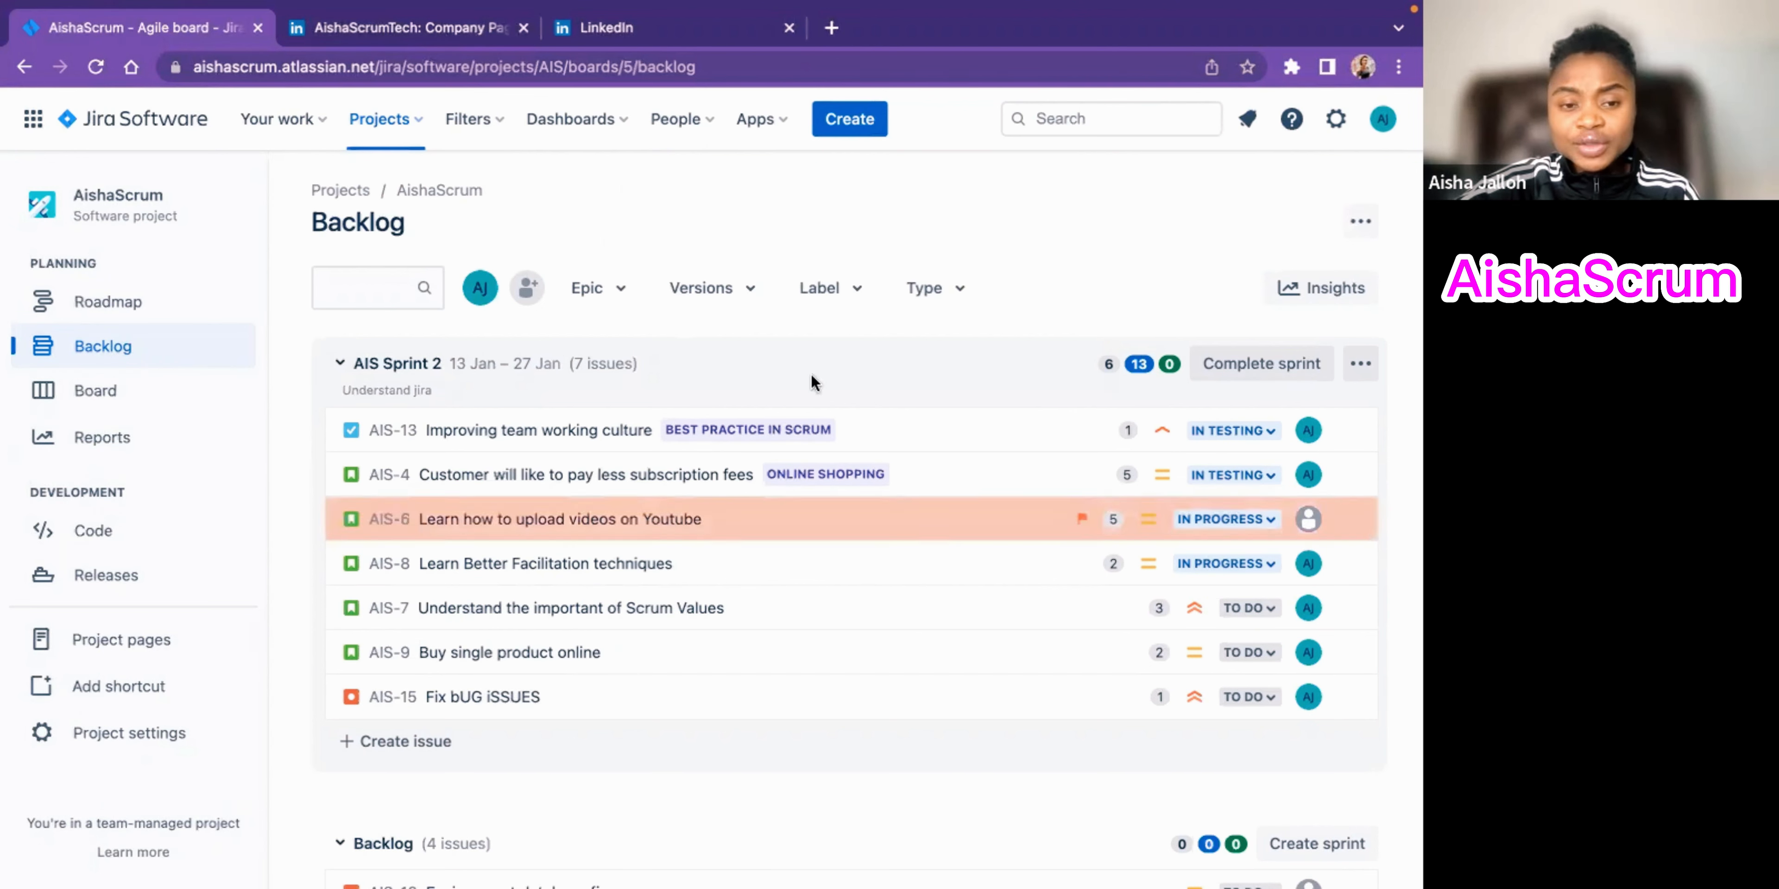
Step: Review the project backlog and open the starred AishaScrumTech filter
scroll(709, 567, down, 3)
scroll(708, 567, down, 1)
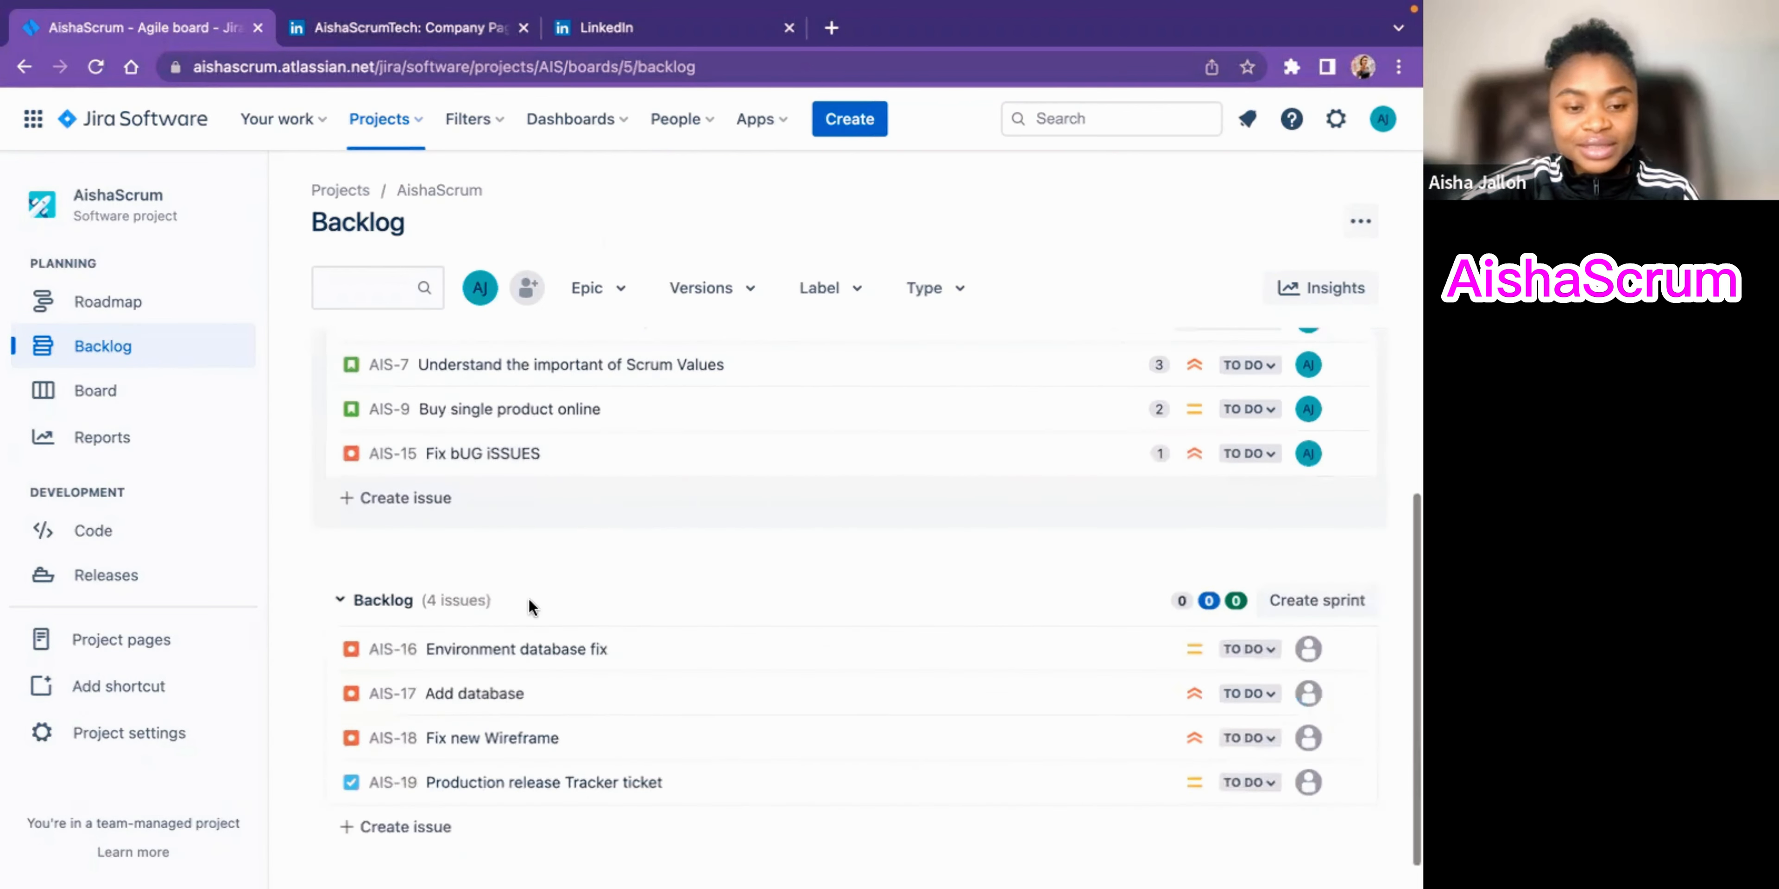
scroll(729, 462, up, 3)
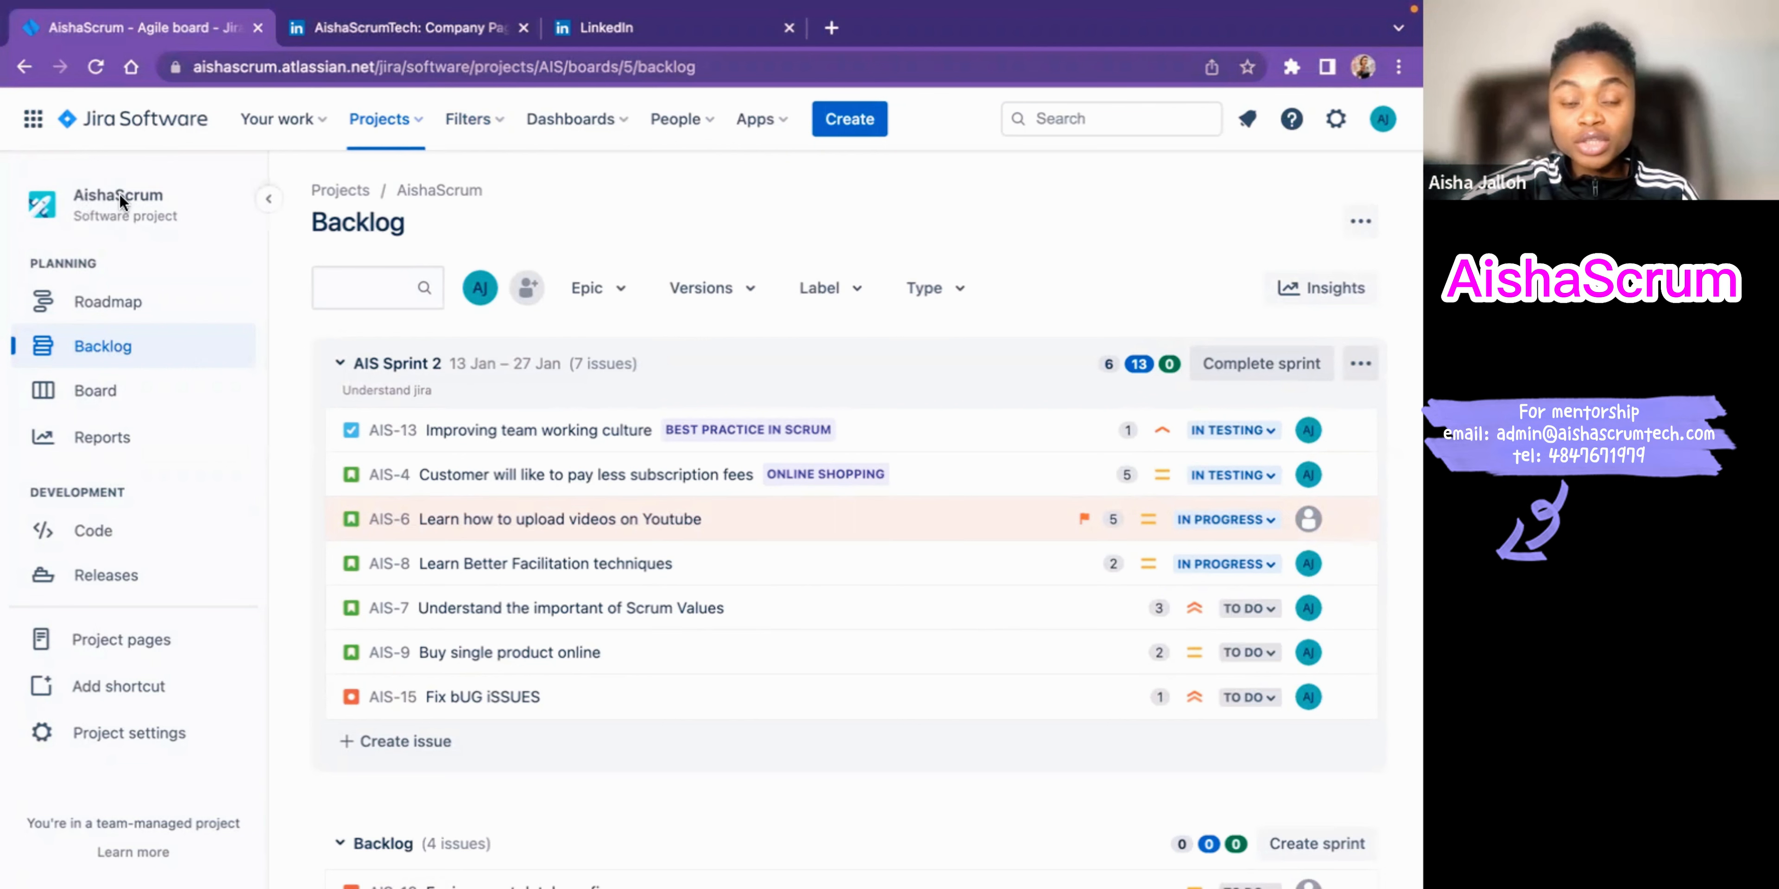
click(498, 120)
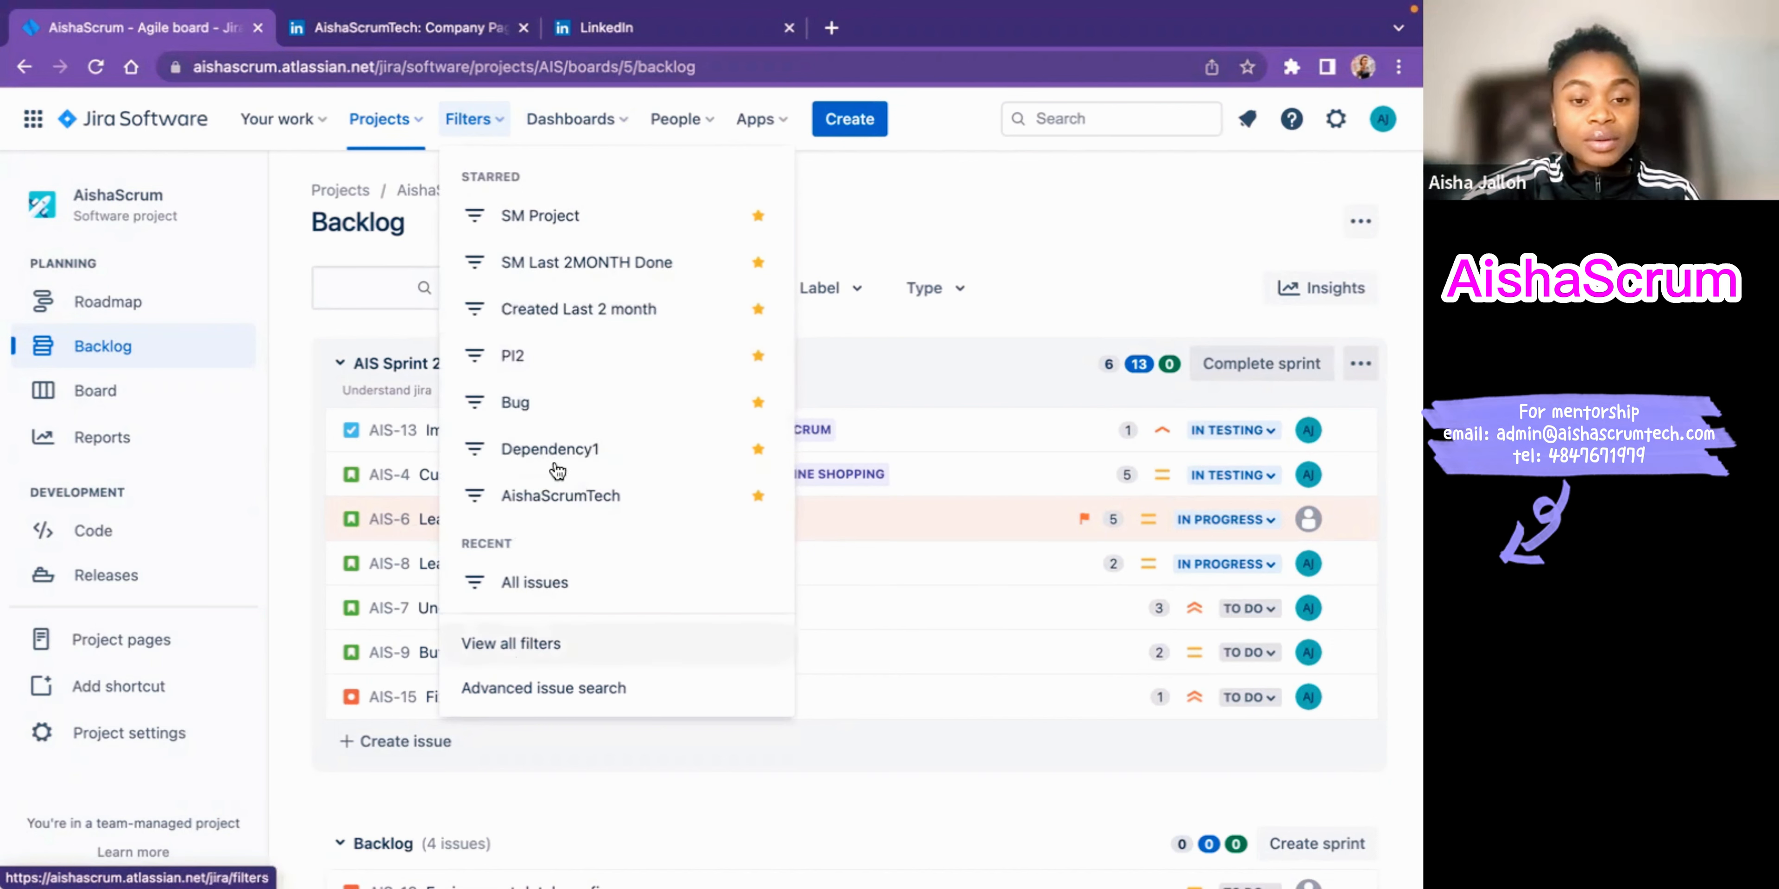
click(568, 498)
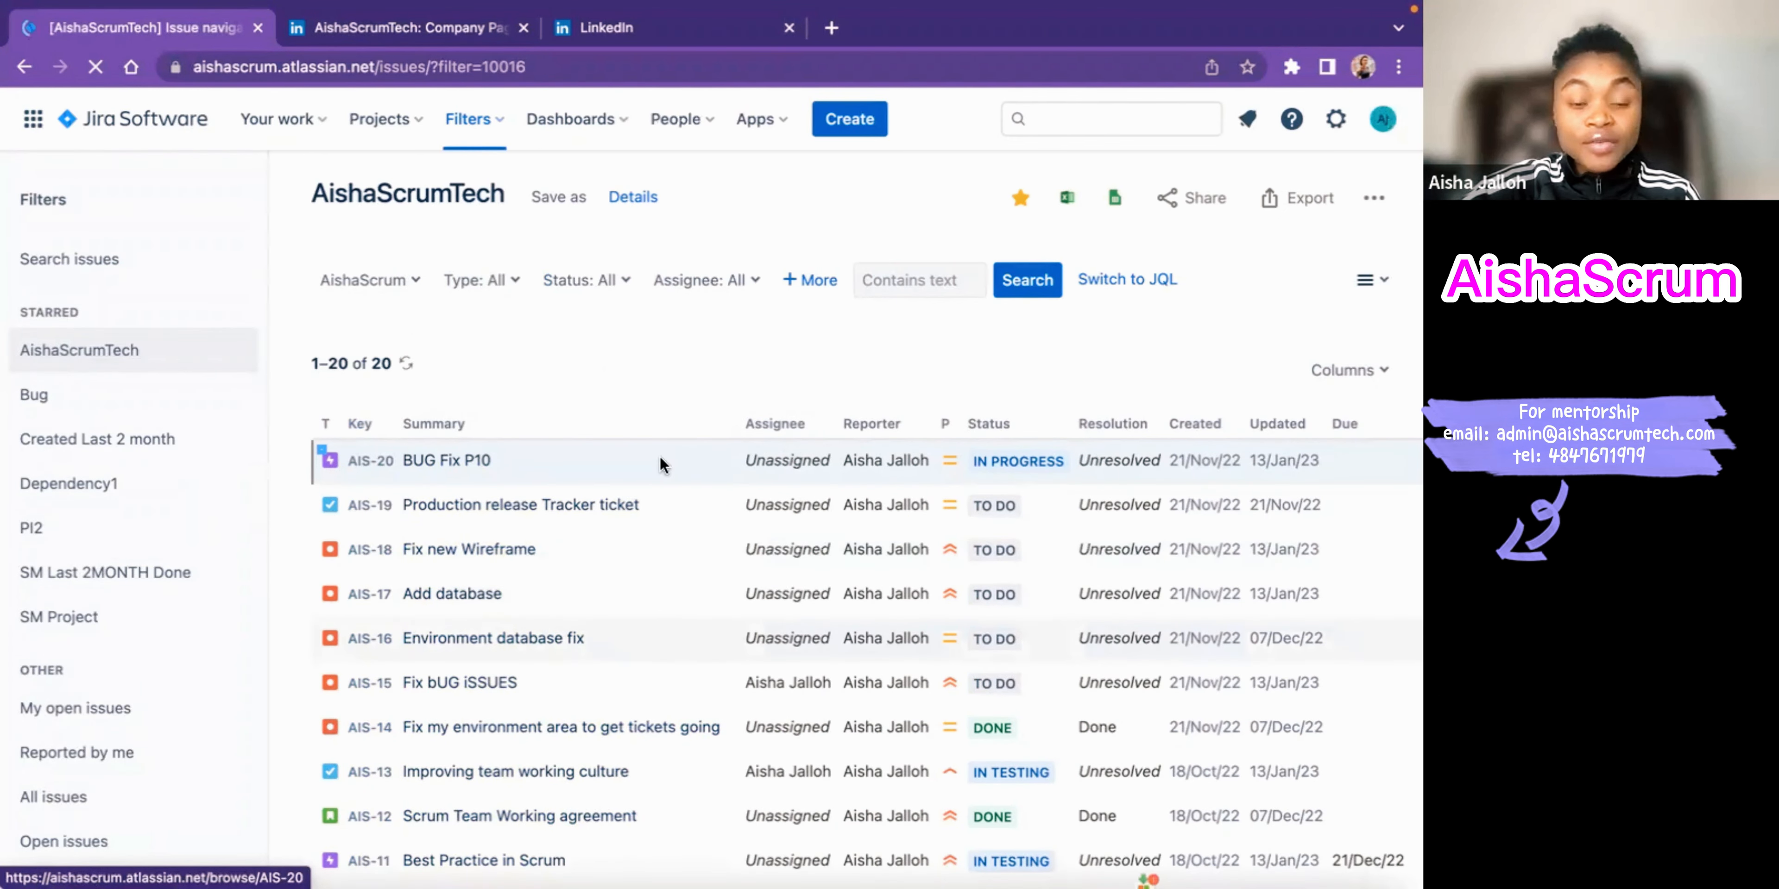
Step: Look through the full list of issues returned by the AishaScrumTech filter, including their types, assignees and statuses
scroll(656, 707, down, 8)
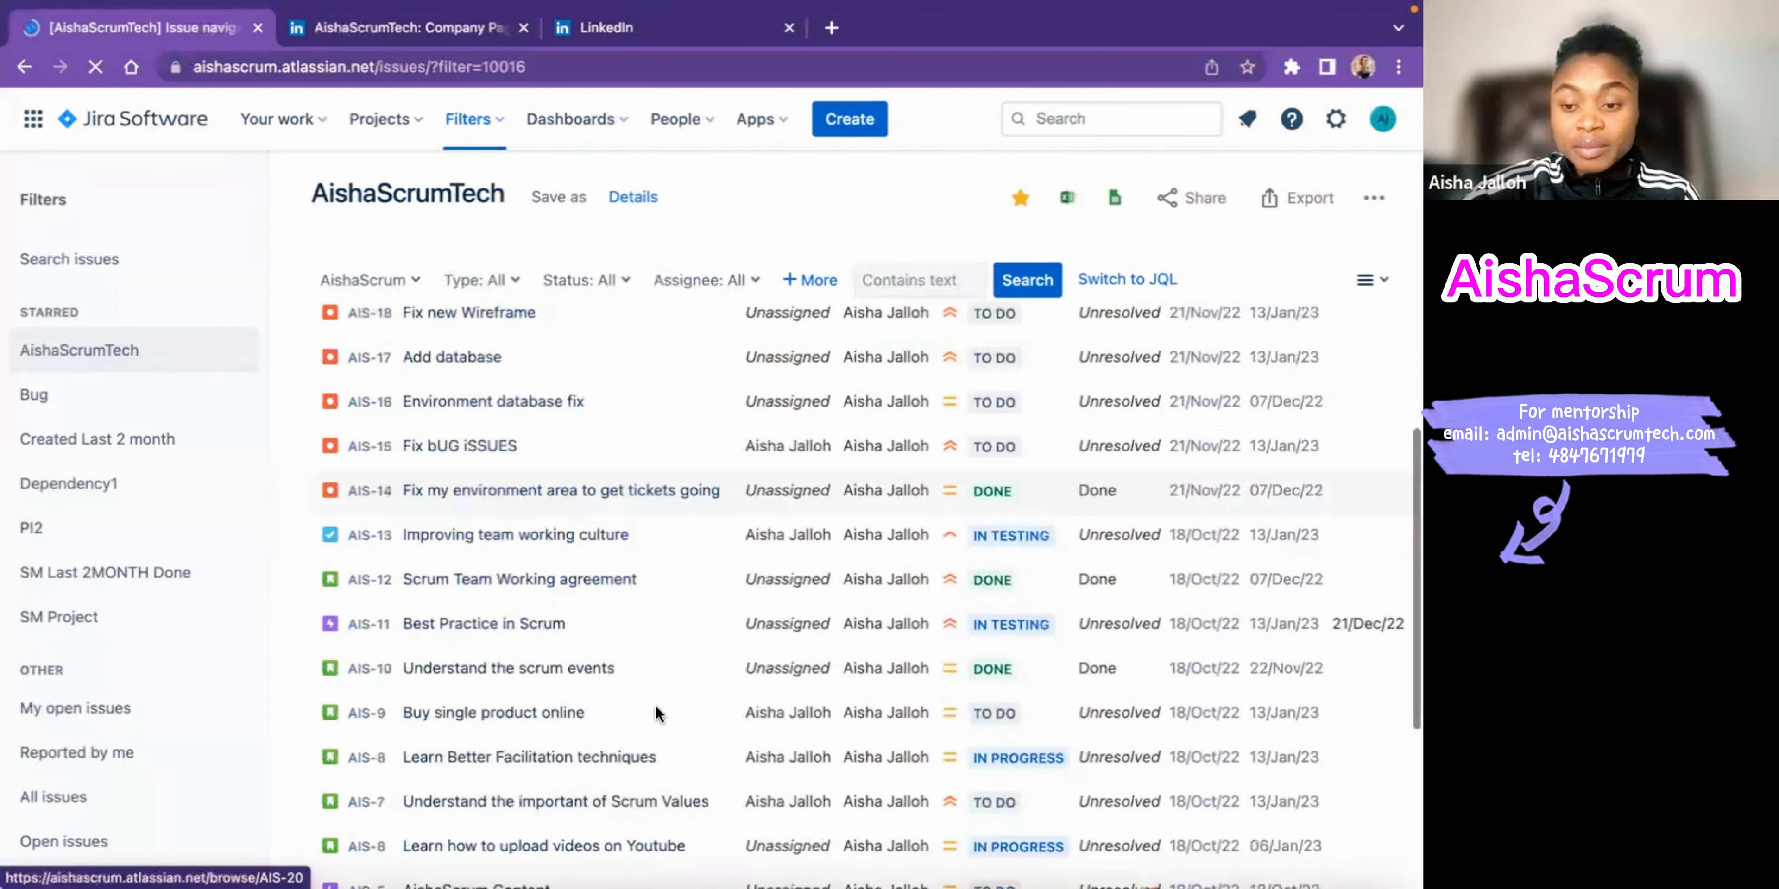
scroll(655, 704, up, 8)
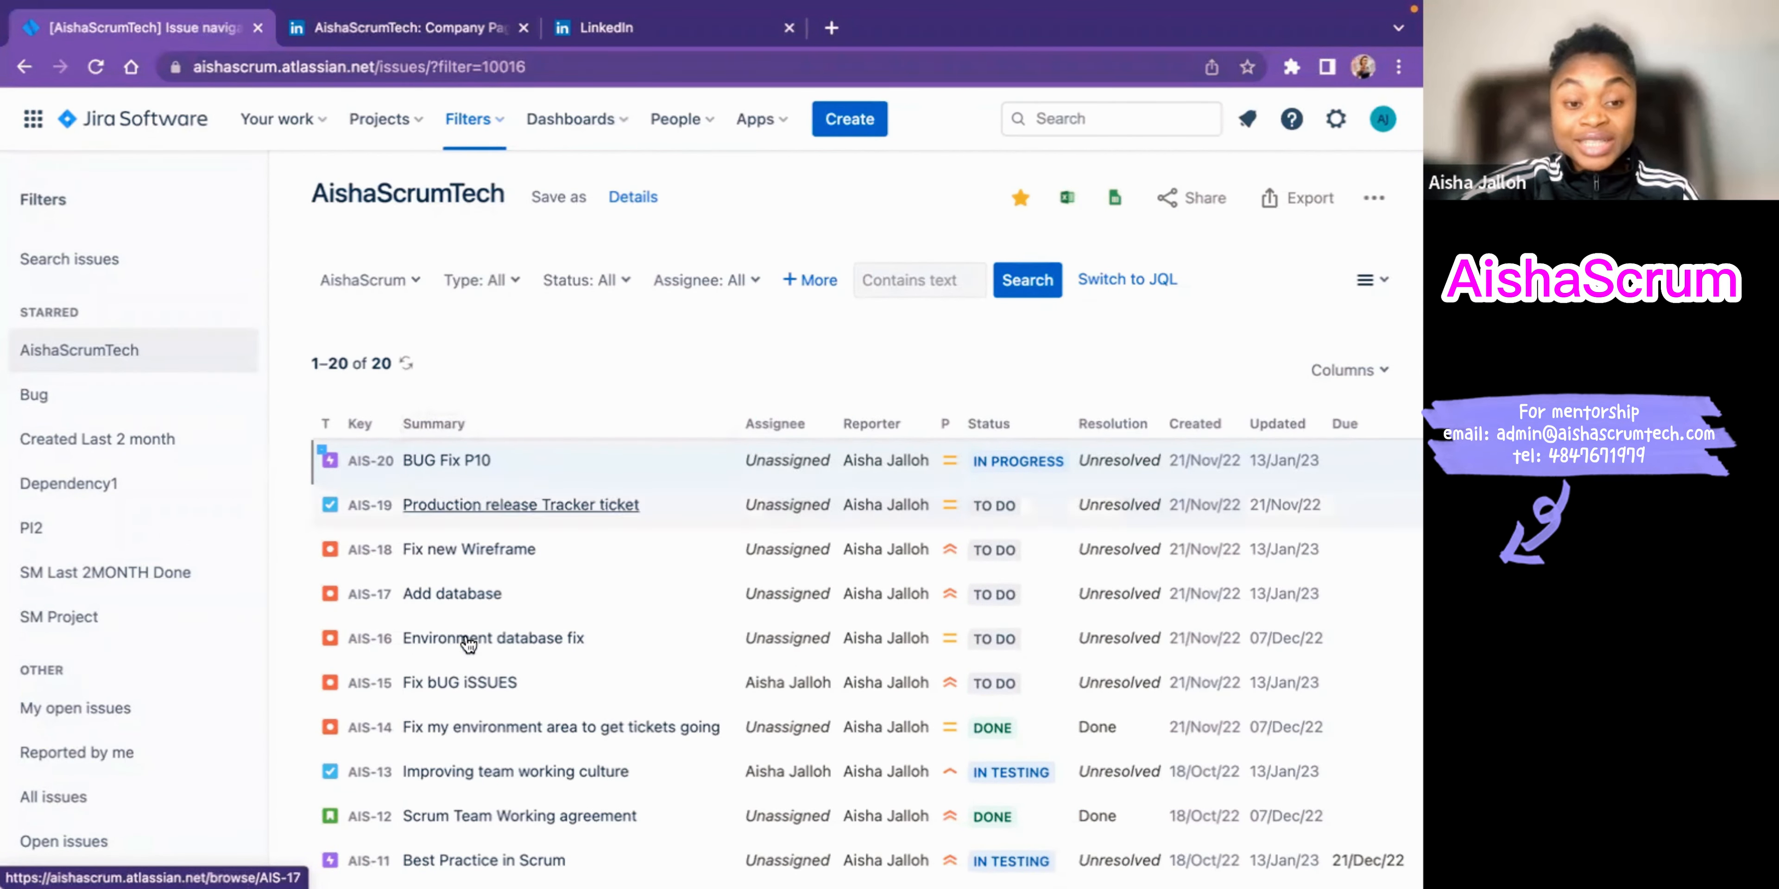
scroll(497, 604, down, 3)
scroll(497, 608, down, 4)
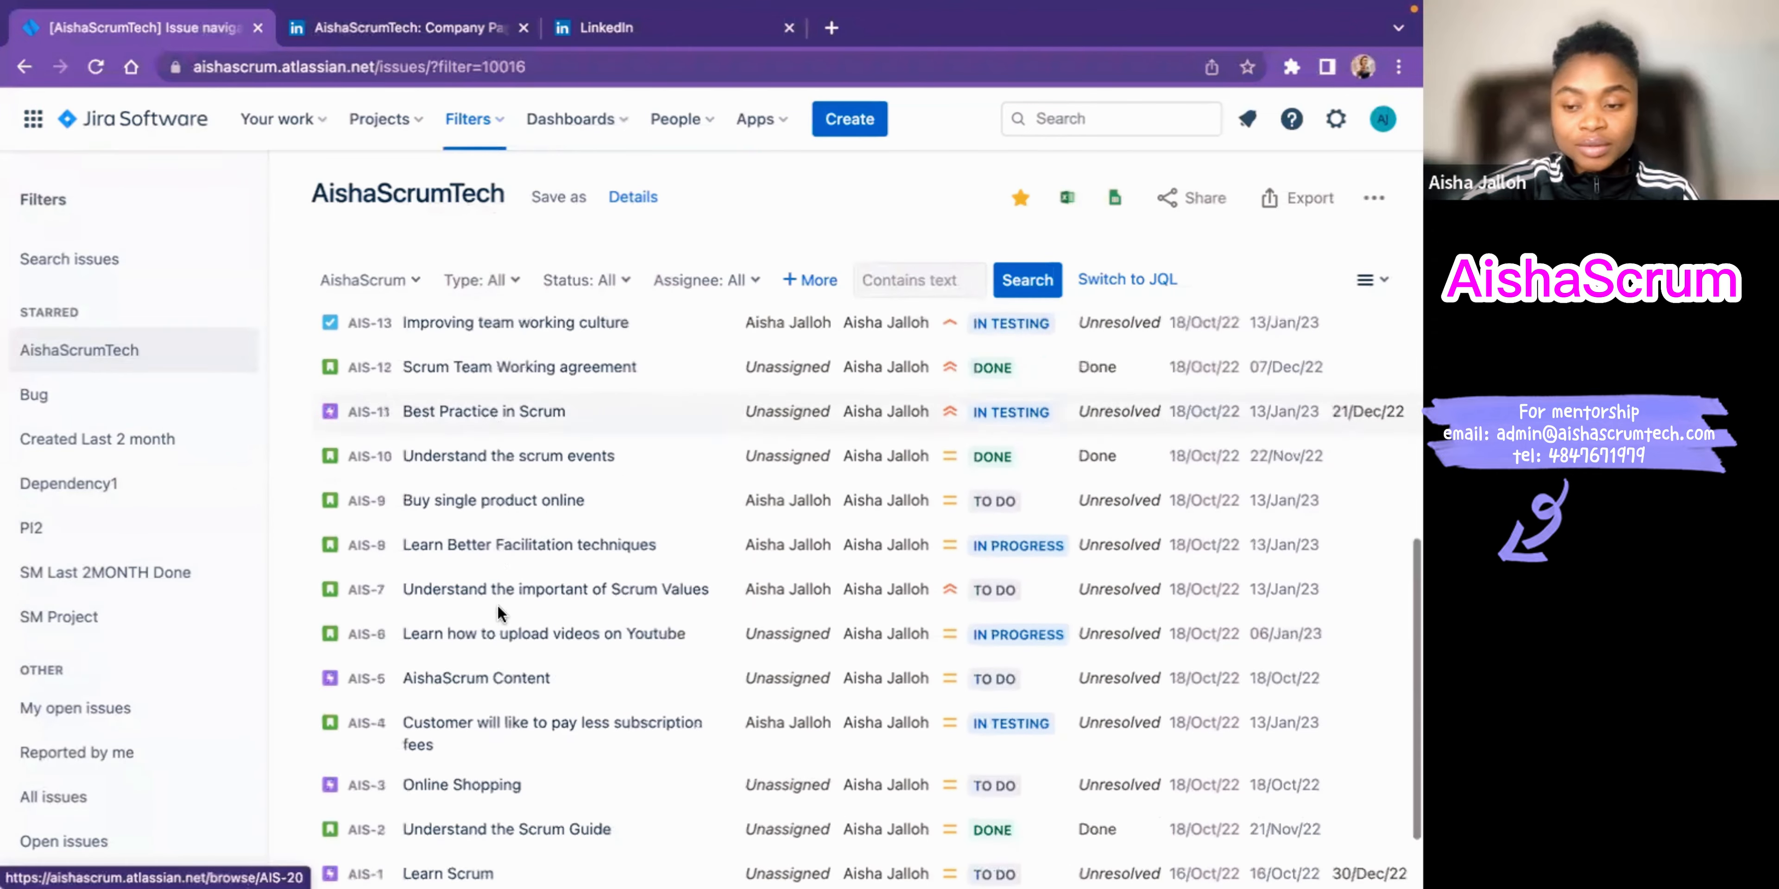
scroll(497, 607, up, 7)
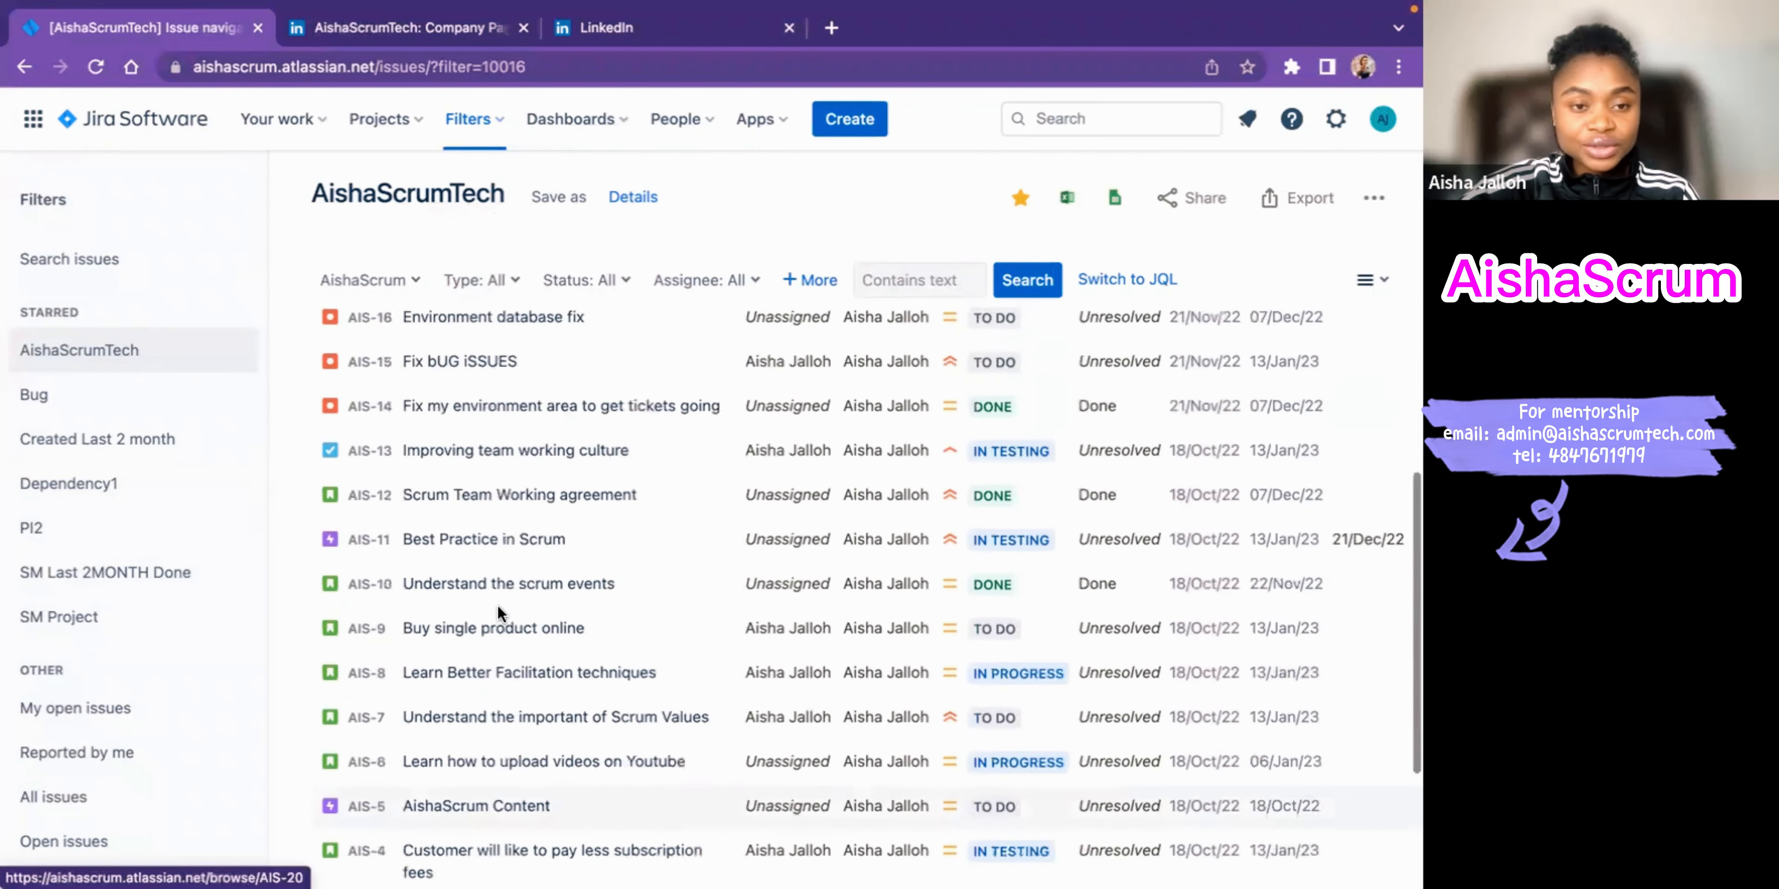
scroll(499, 802, down, 1)
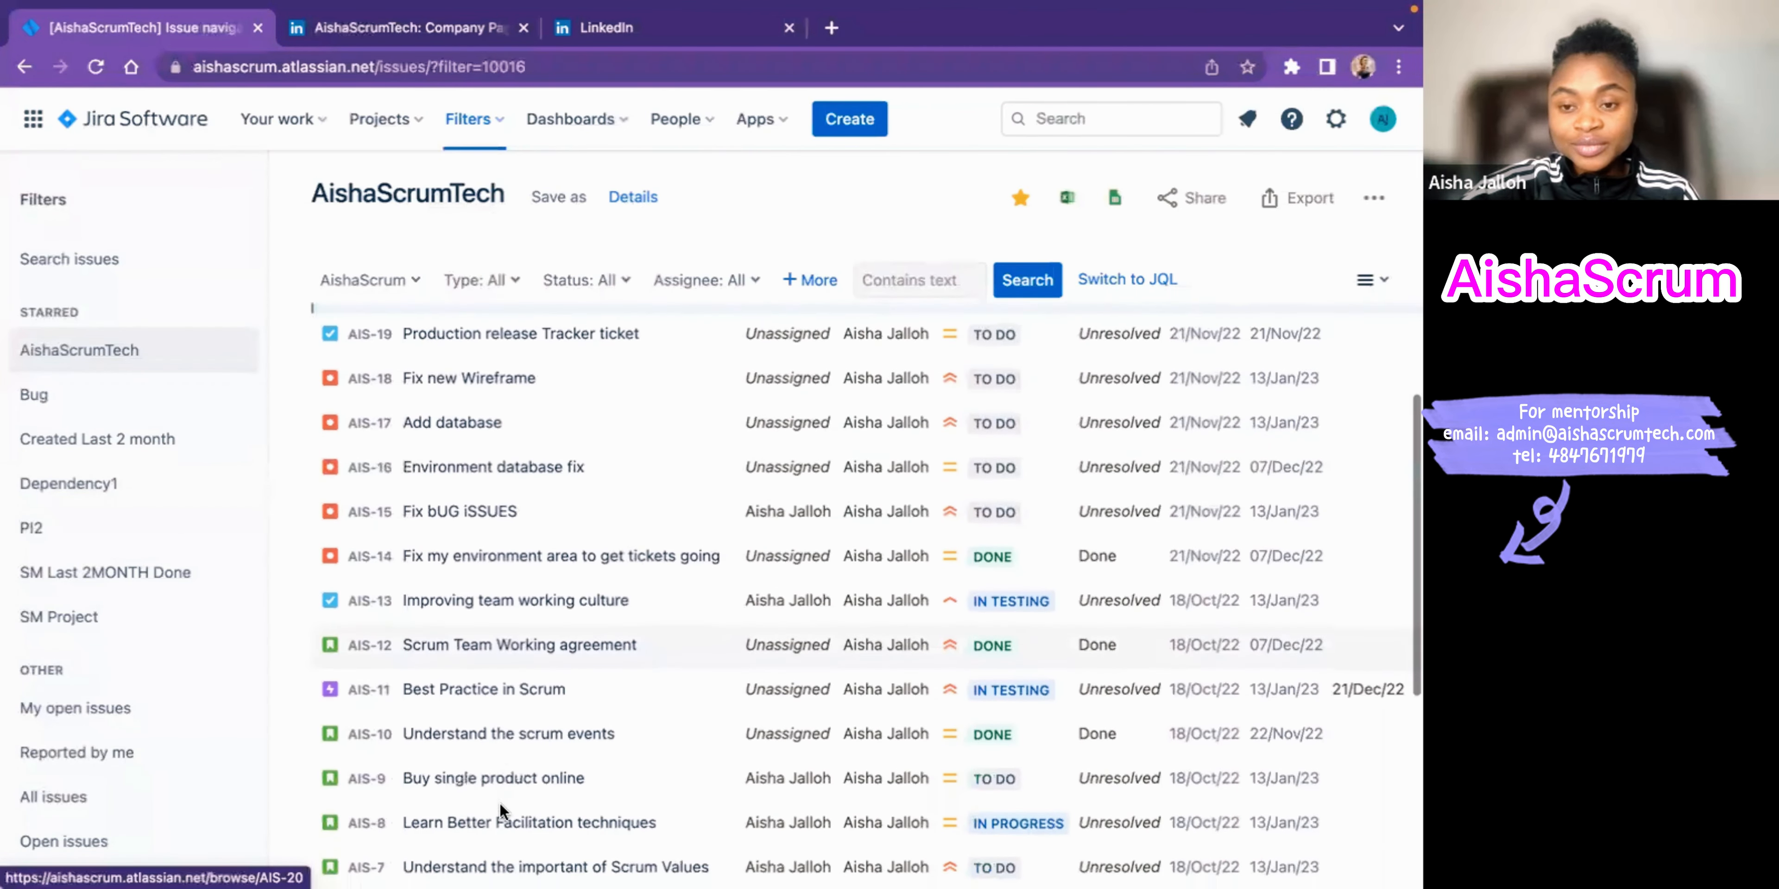
scroll(498, 802, up, 1)
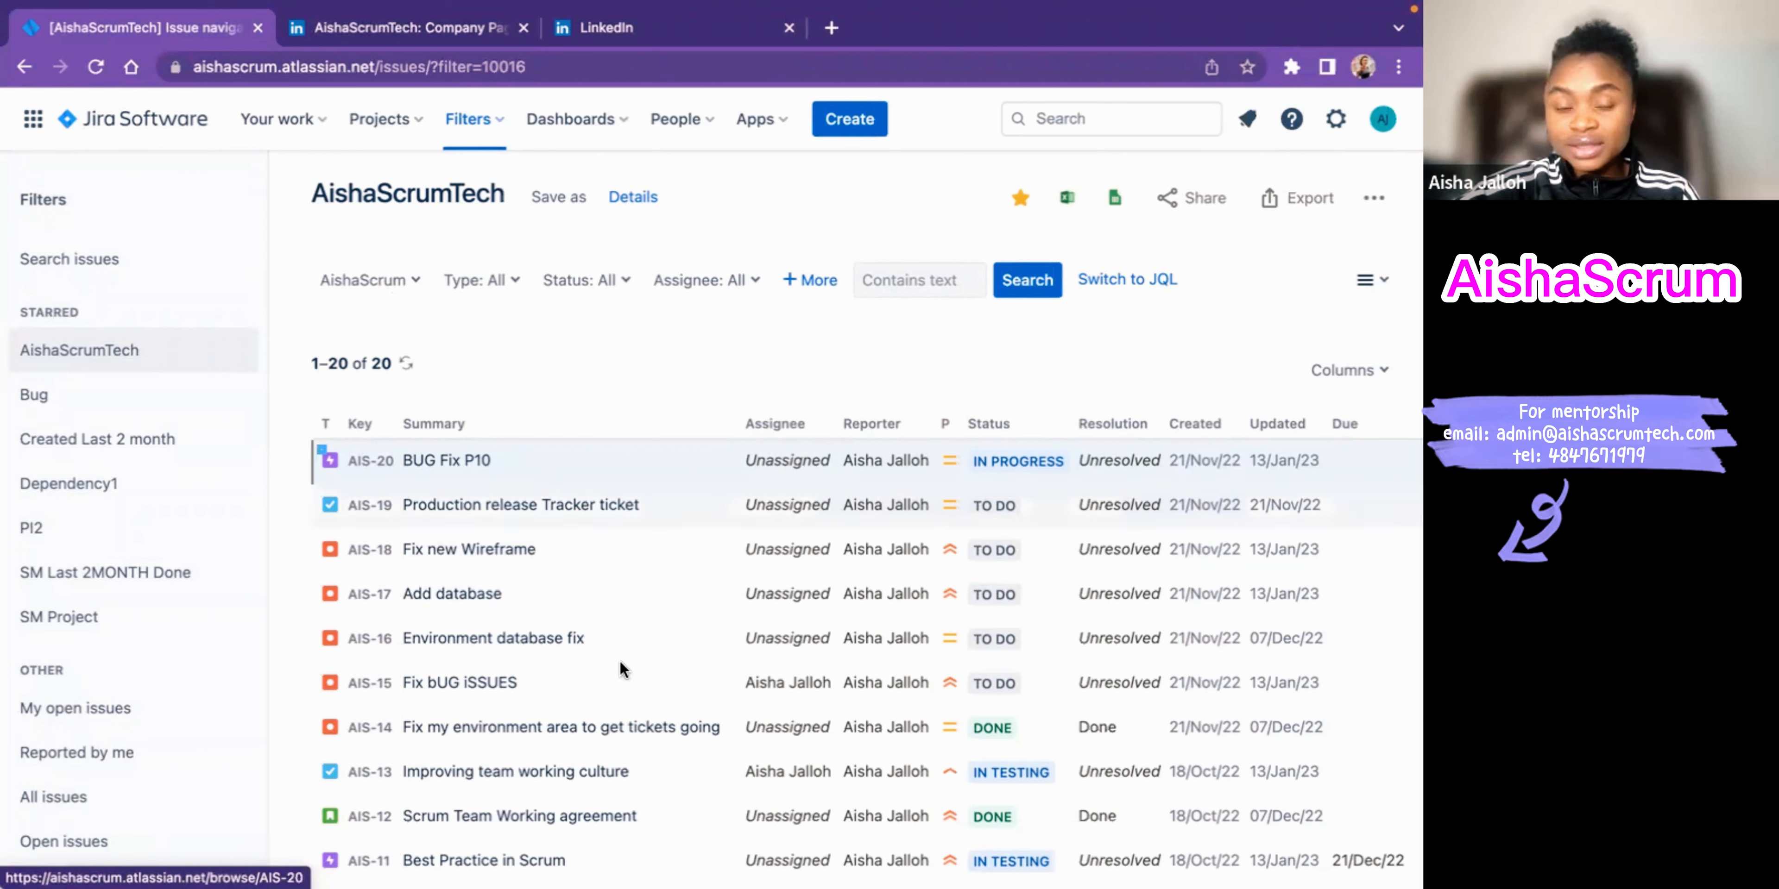
scroll(588, 731, down, 3)
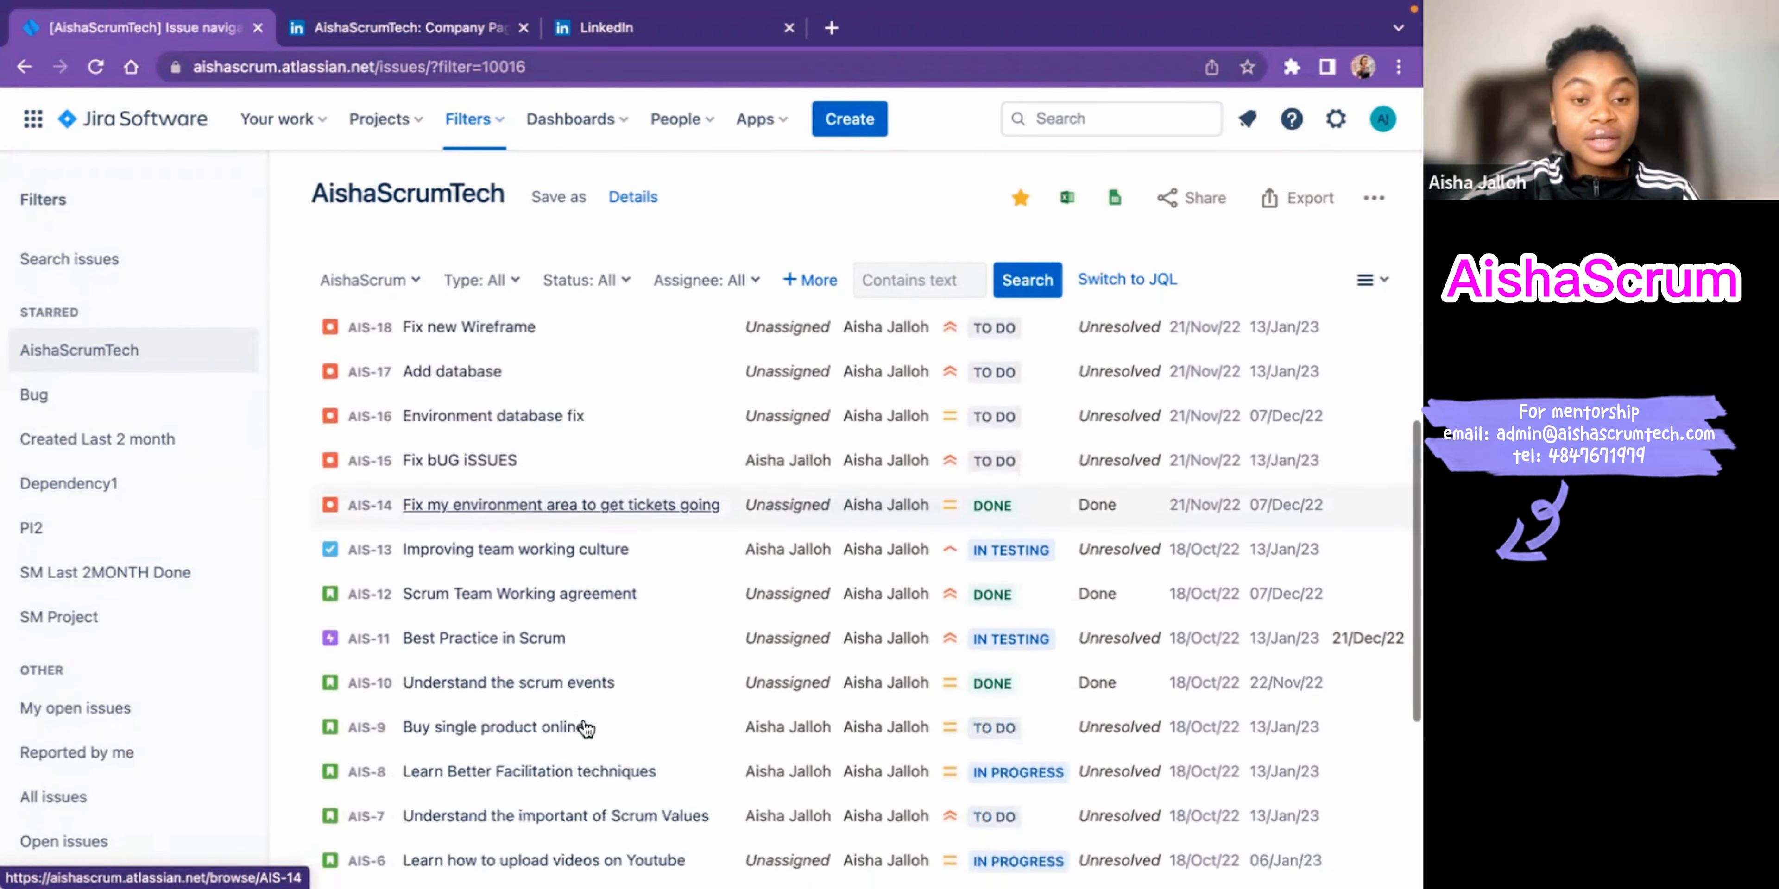
scroll(588, 724, up, 3)
scroll(605, 685, down, 3)
scroll(605, 685, up, 3)
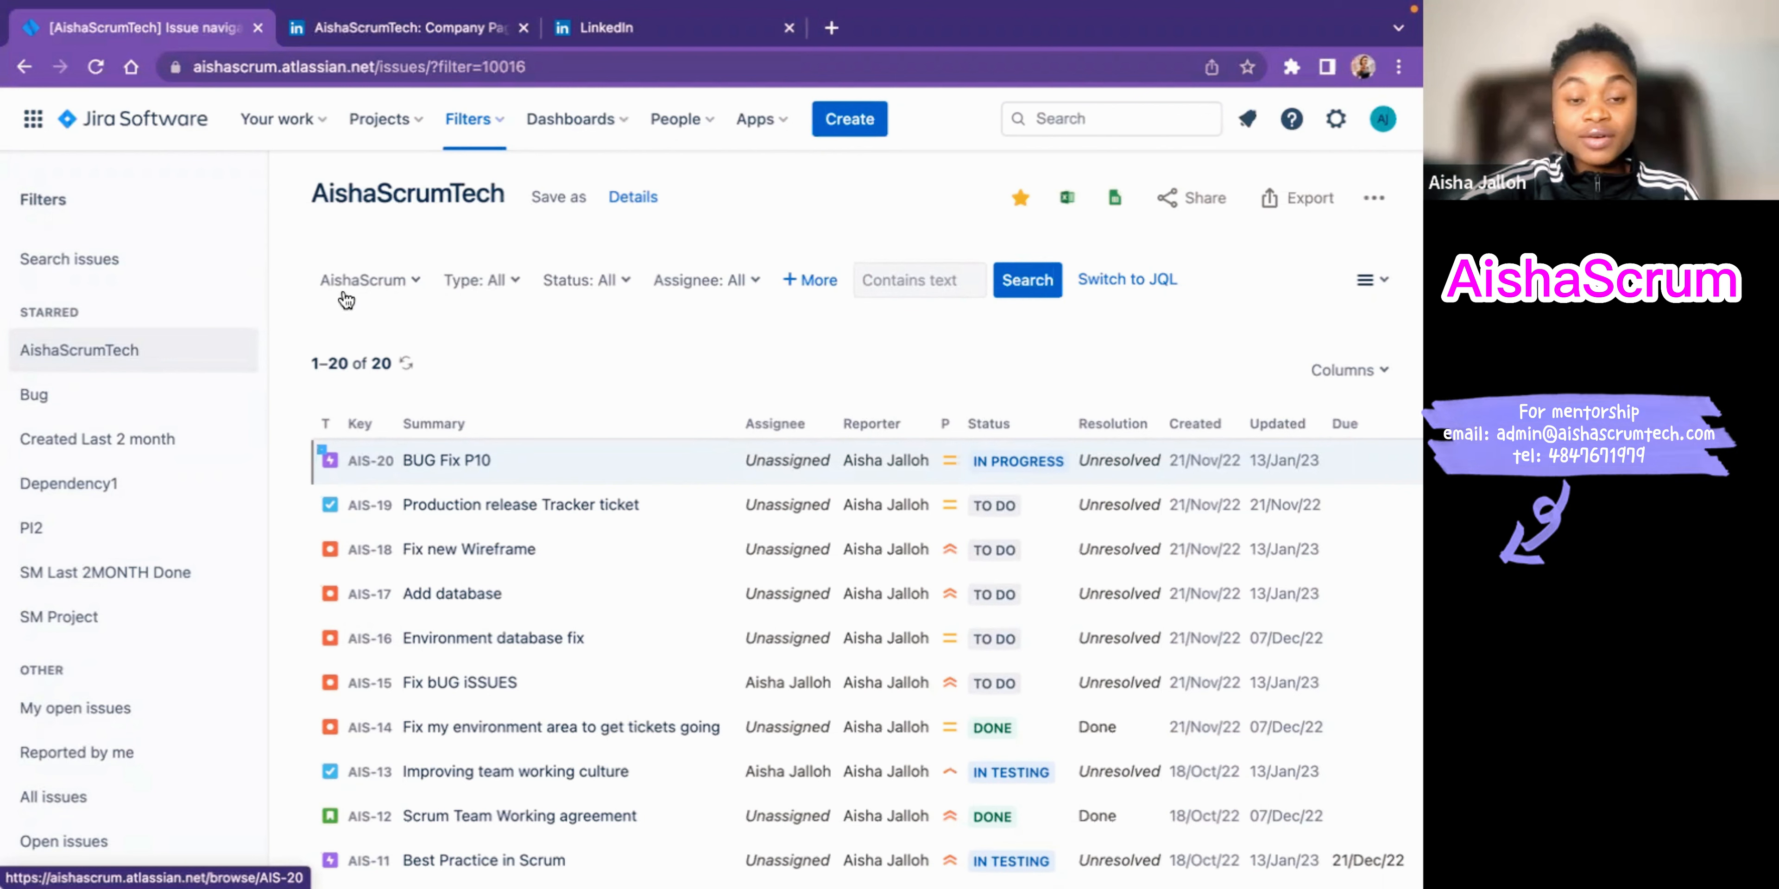
scroll(538, 337, down, 1)
scroll(537, 330, up, 1)
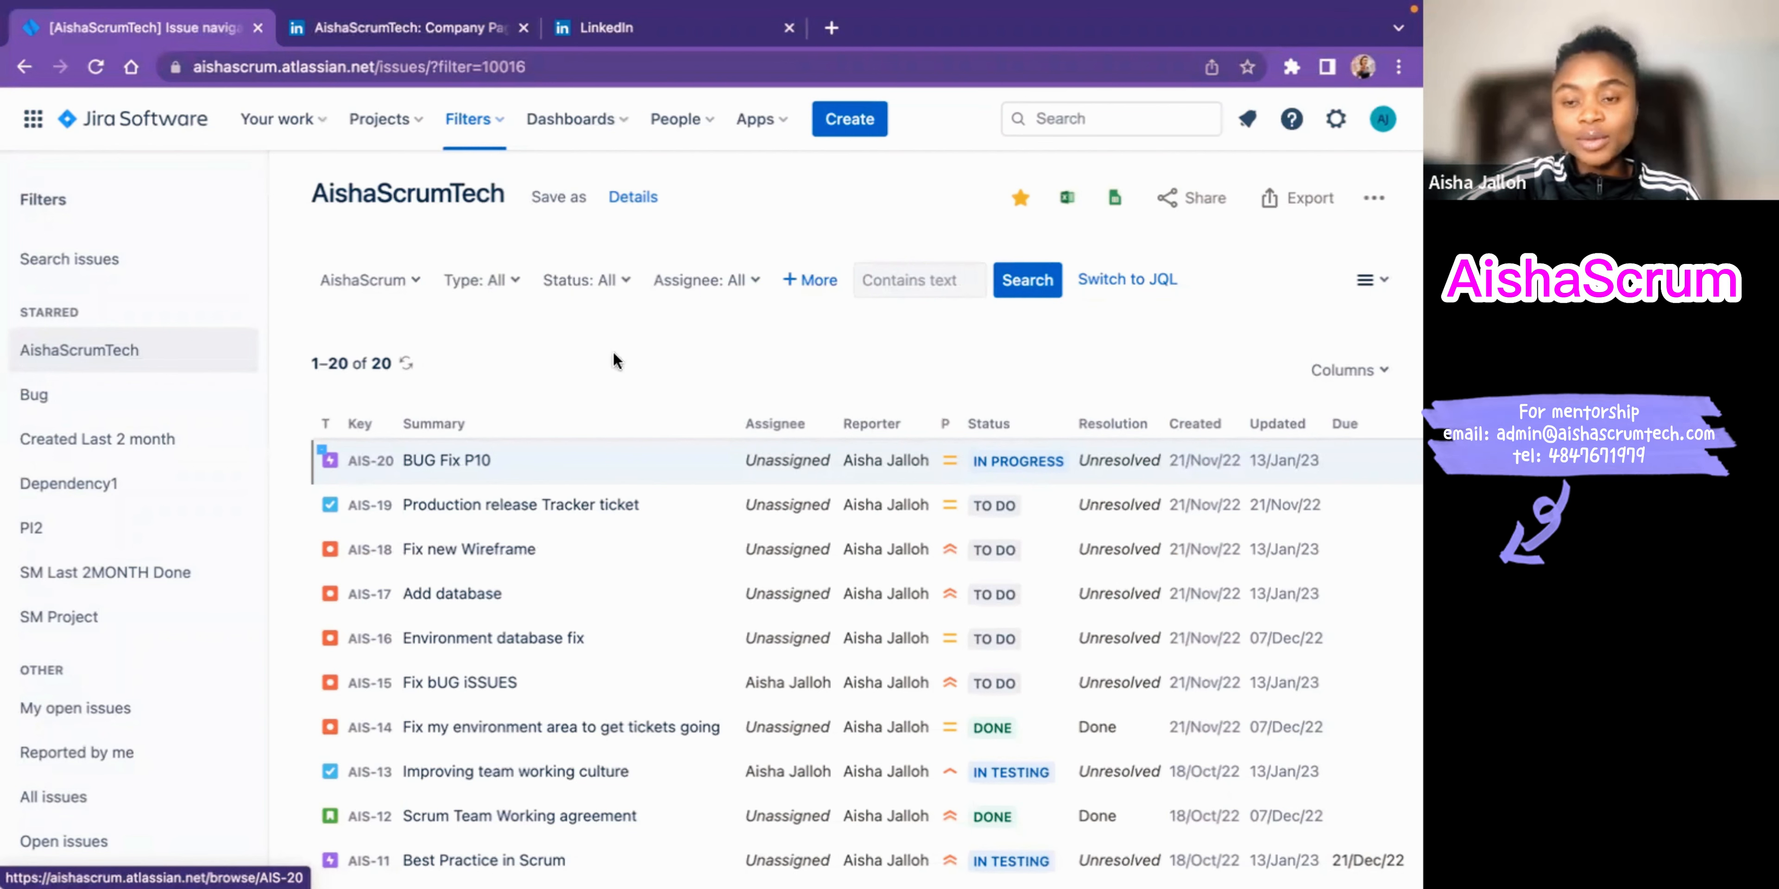
Step: View the available issue type, status and assignee options for the filter without selecting any
click(515, 282)
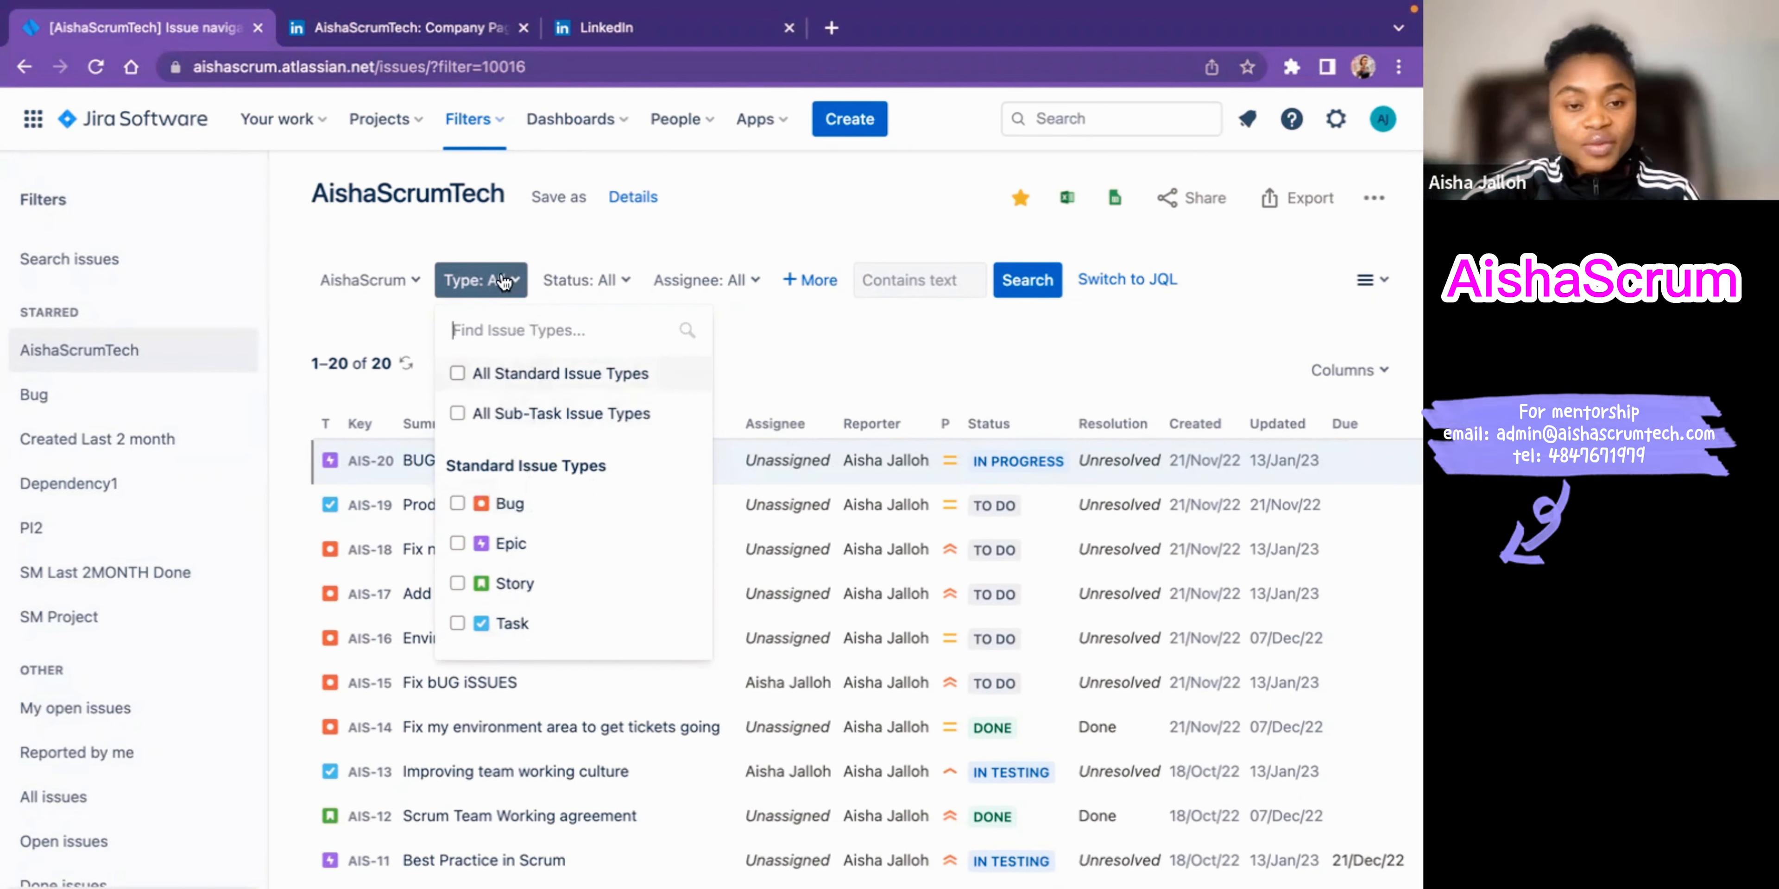
click(481, 299)
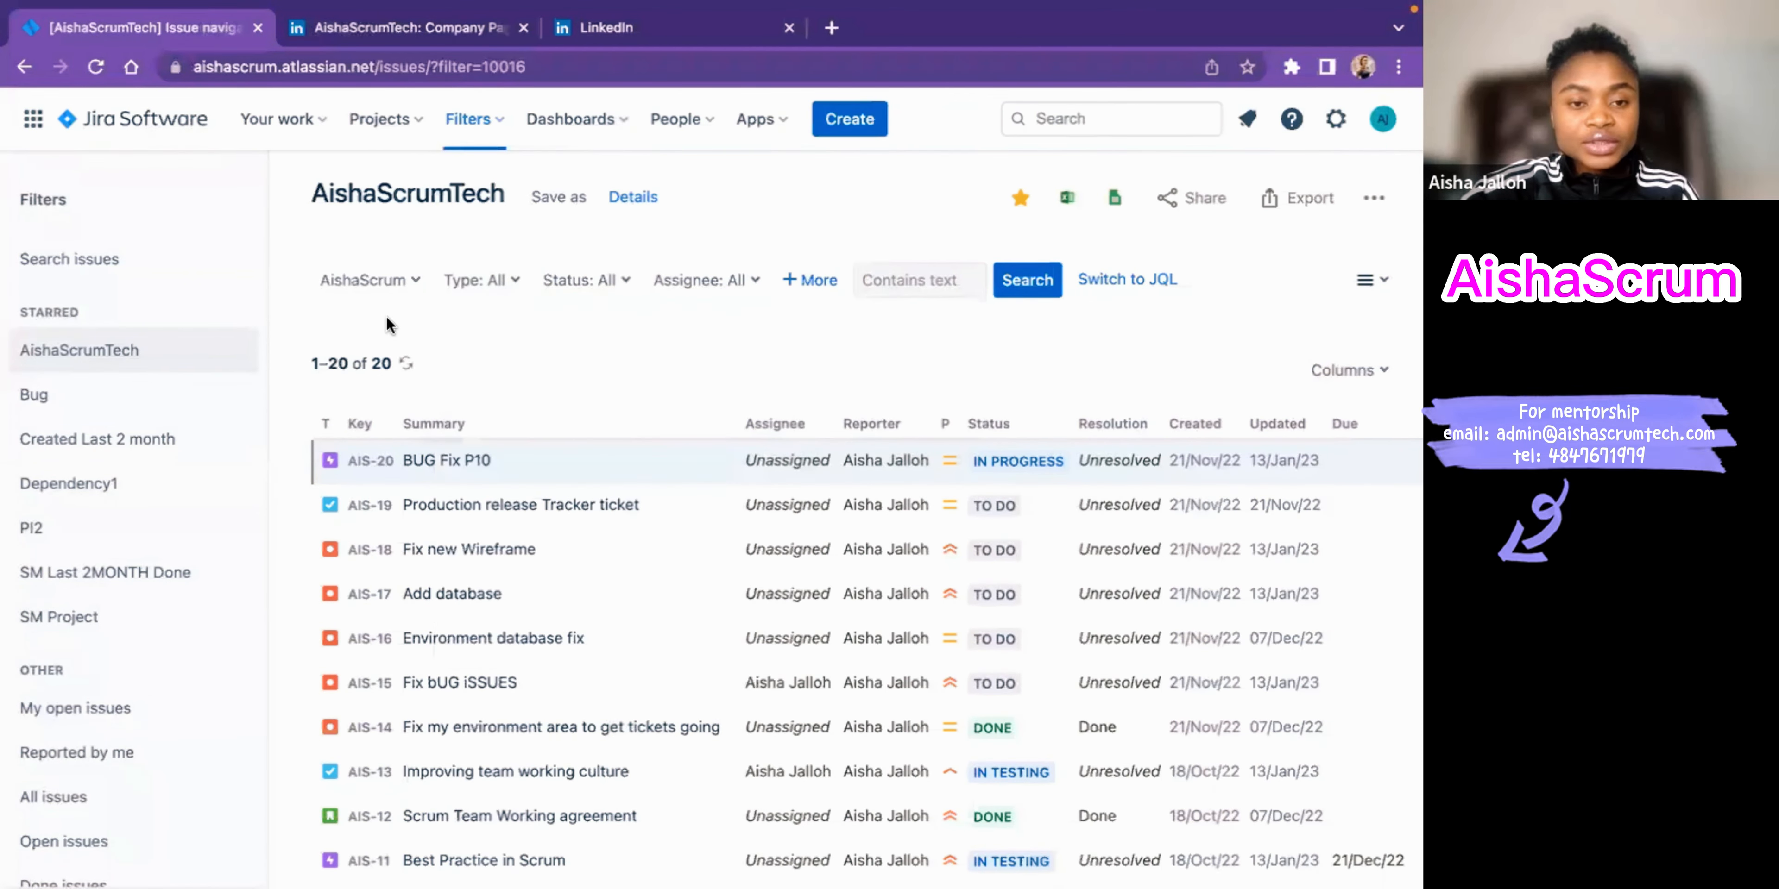
click(620, 283)
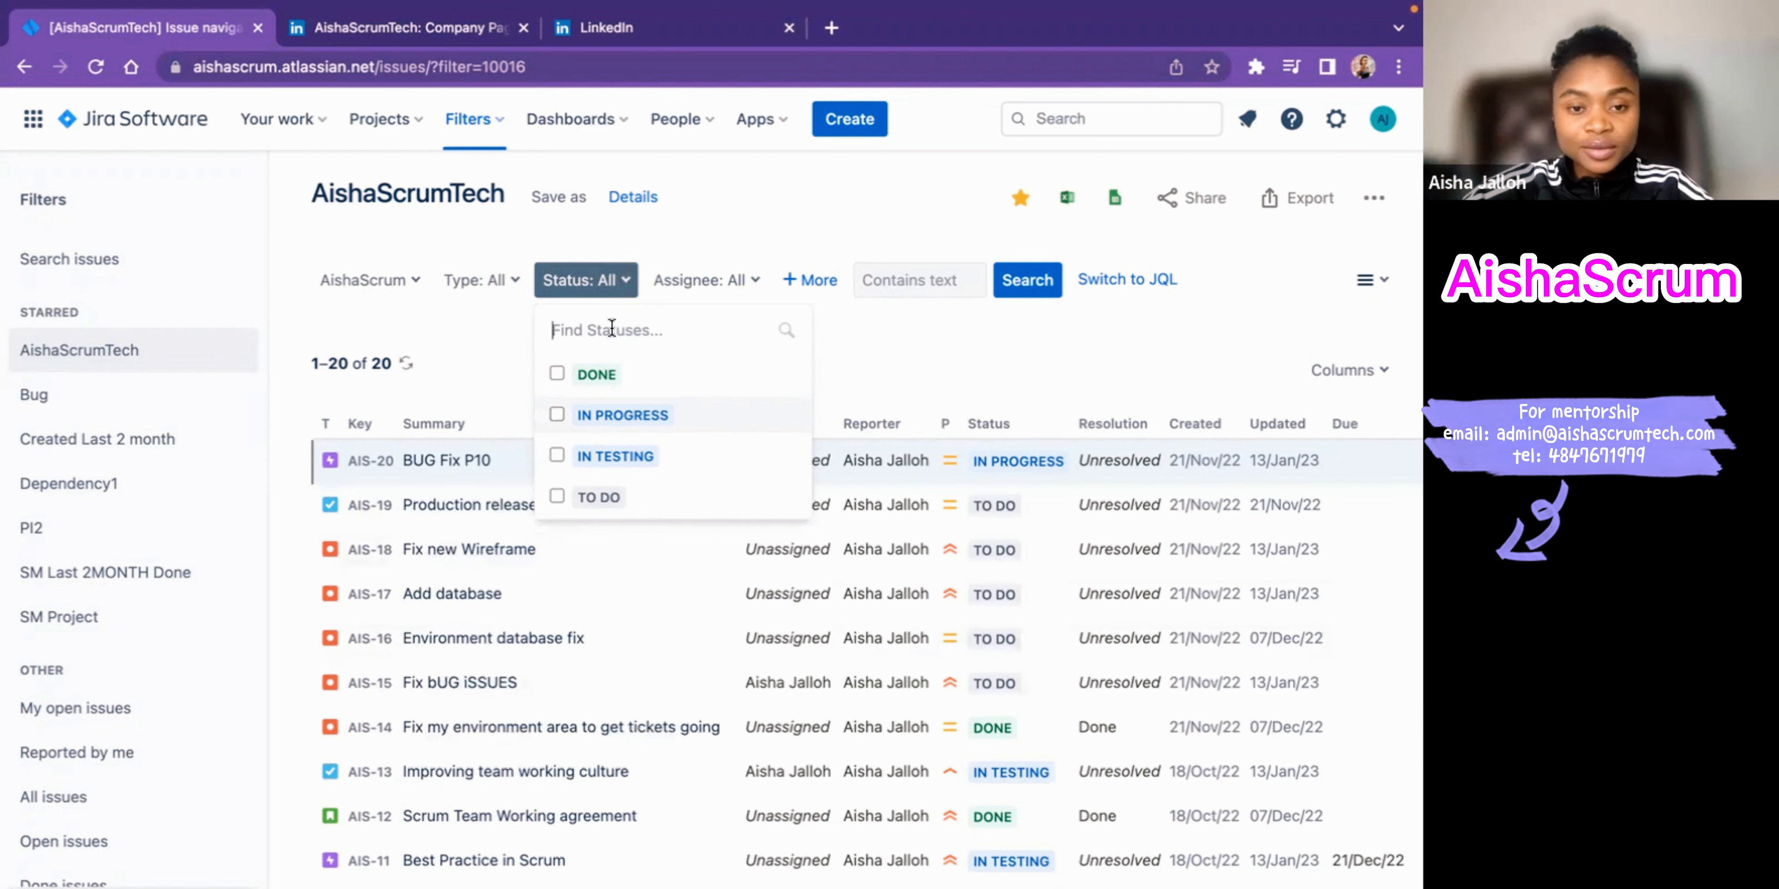
click(625, 283)
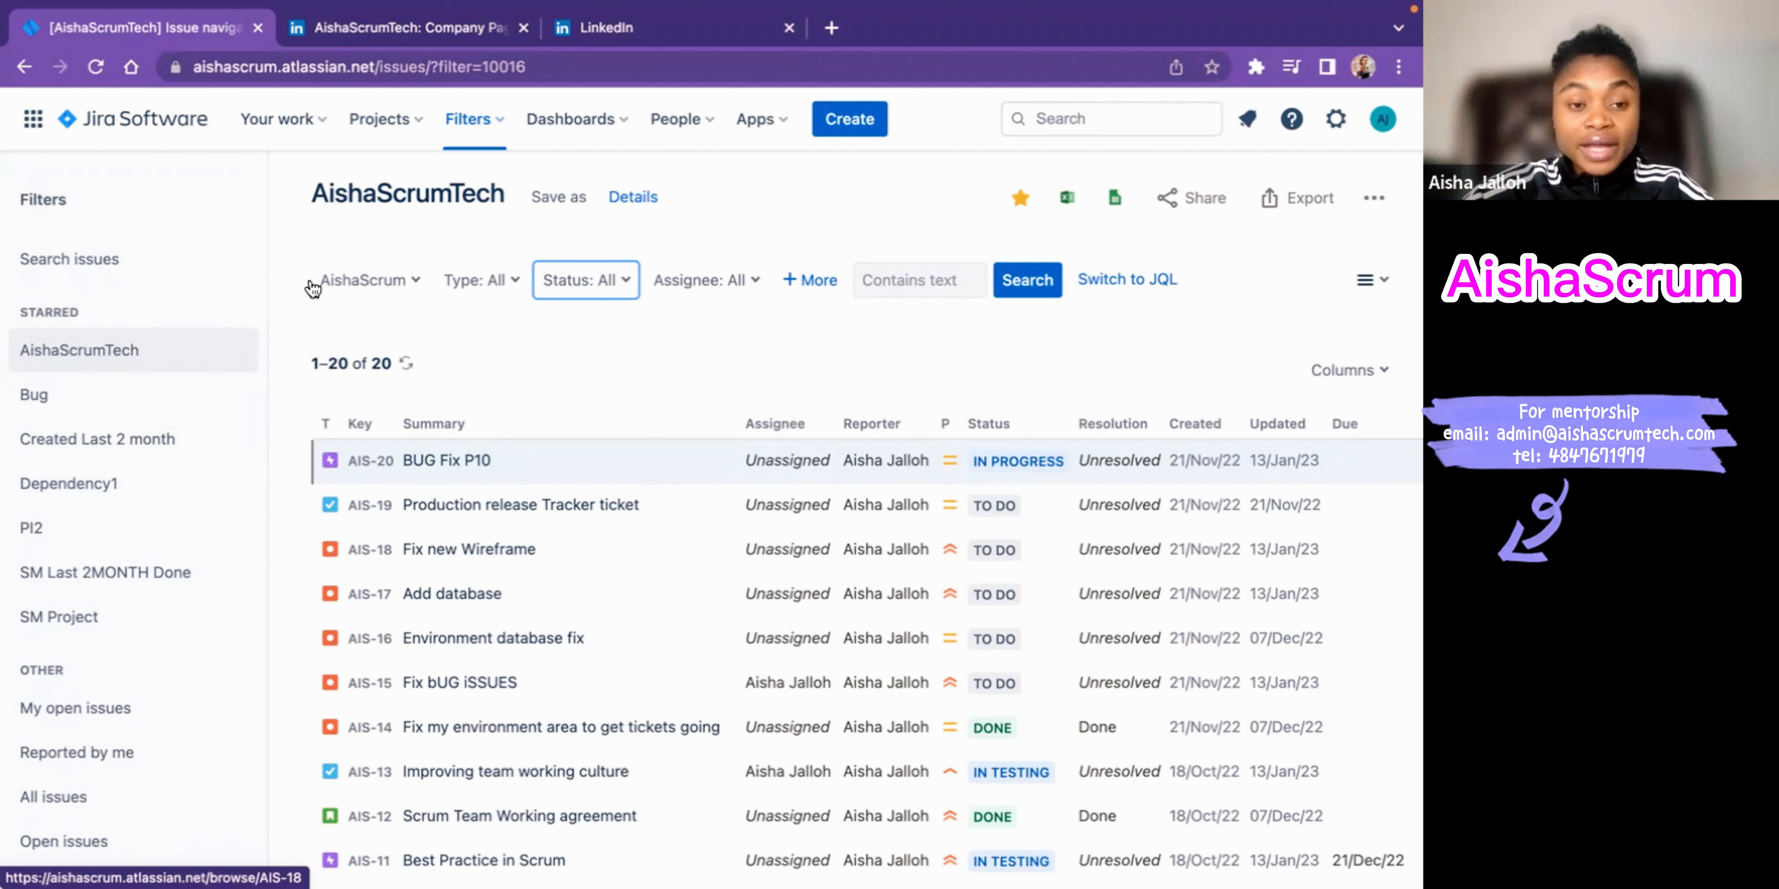
click(753, 280)
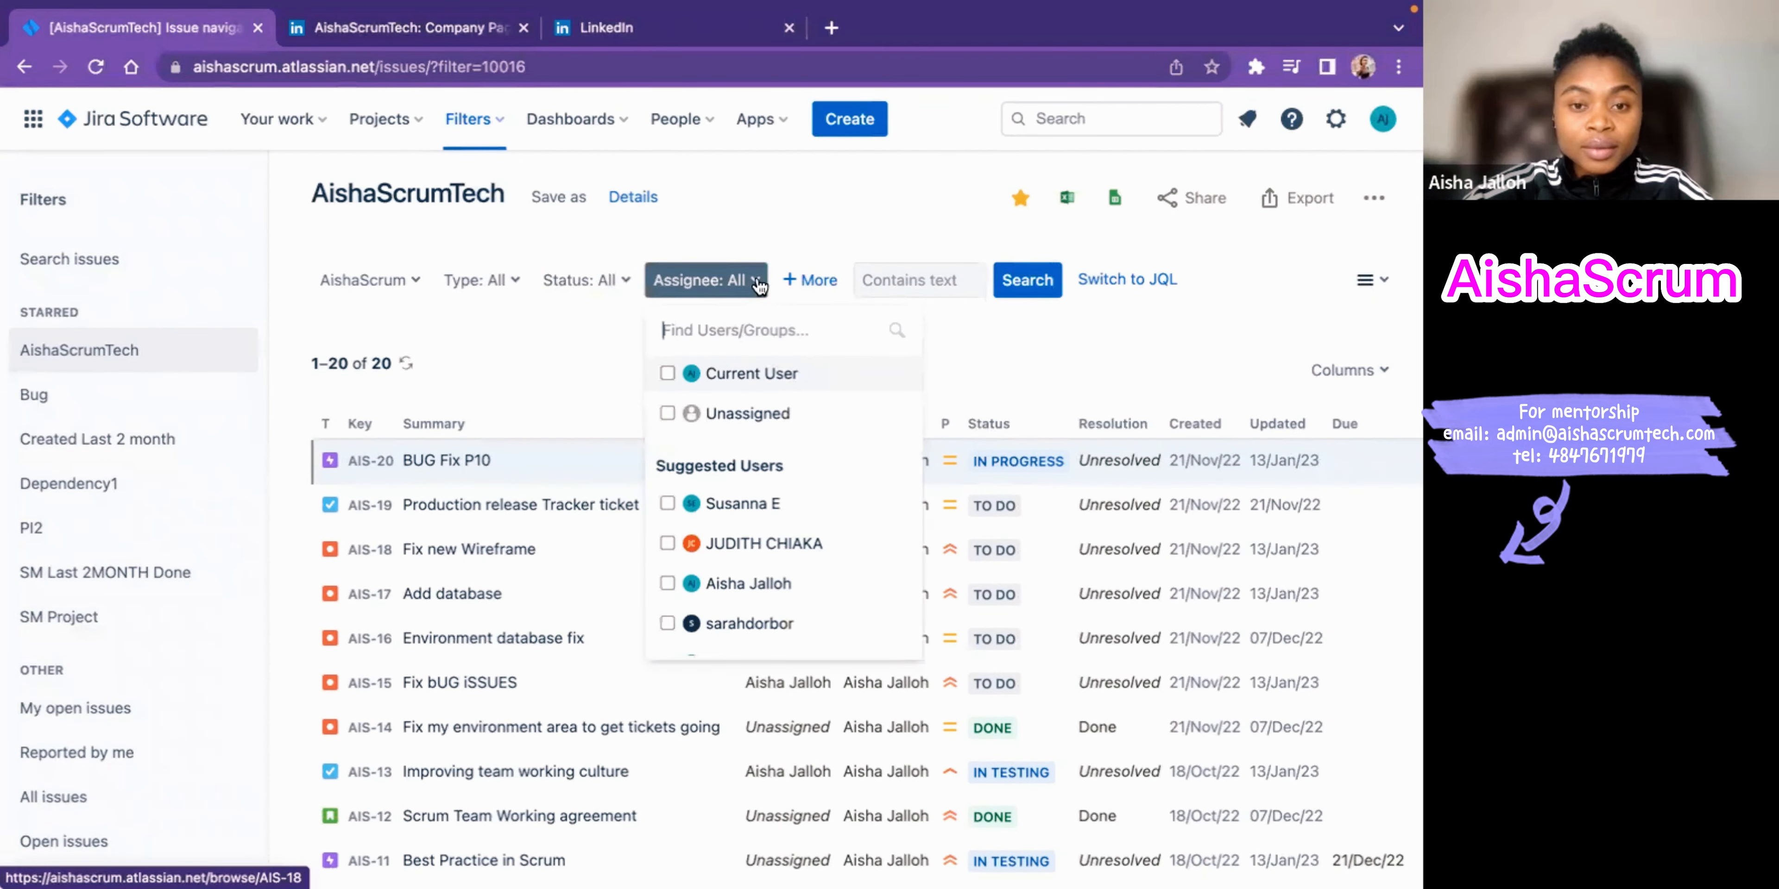
click(756, 282)
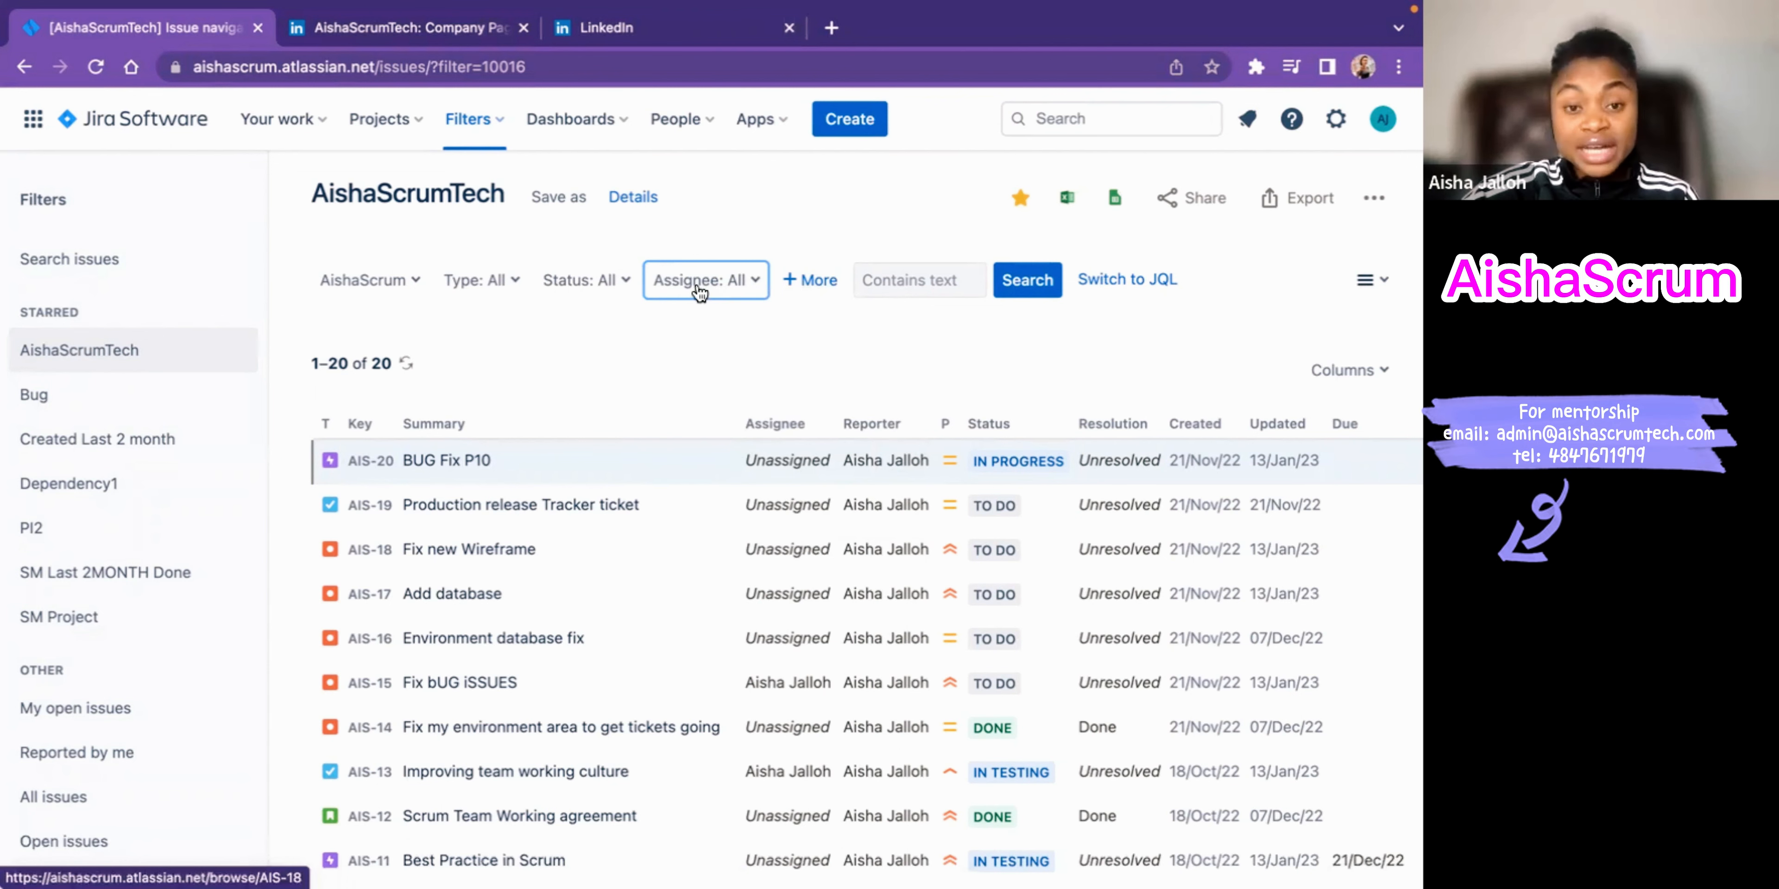
Step: Browse the complete list of additional search criteria, from the recent ones through Updated Date, and close it
click(795, 283)
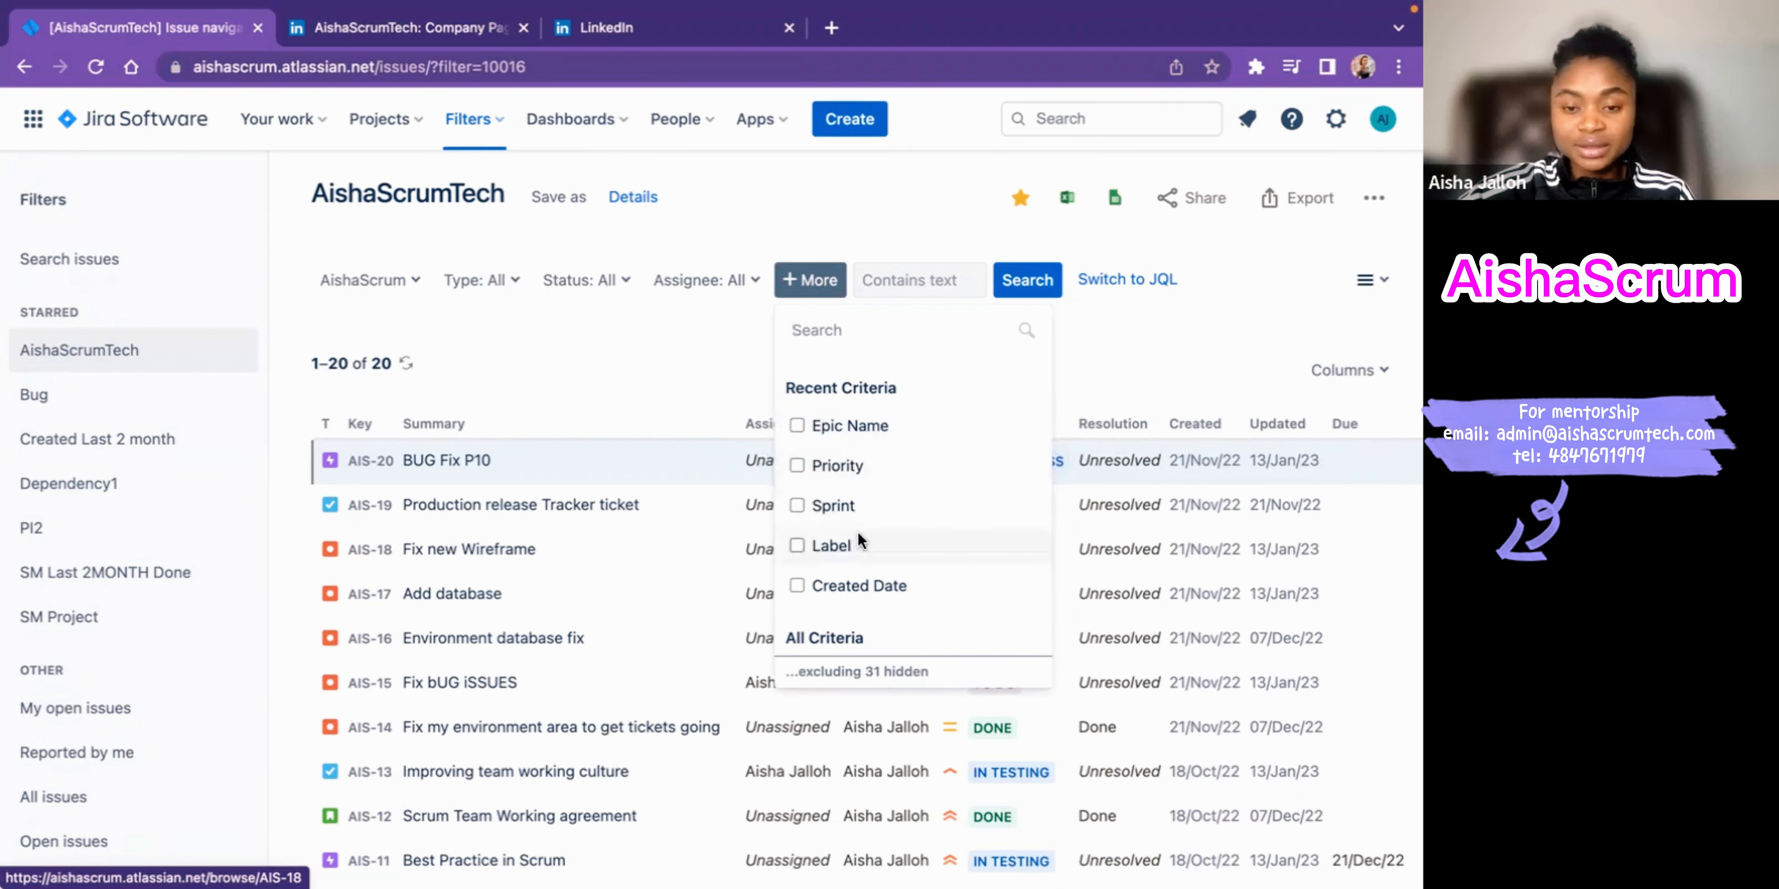
scroll(873, 552, down, 5)
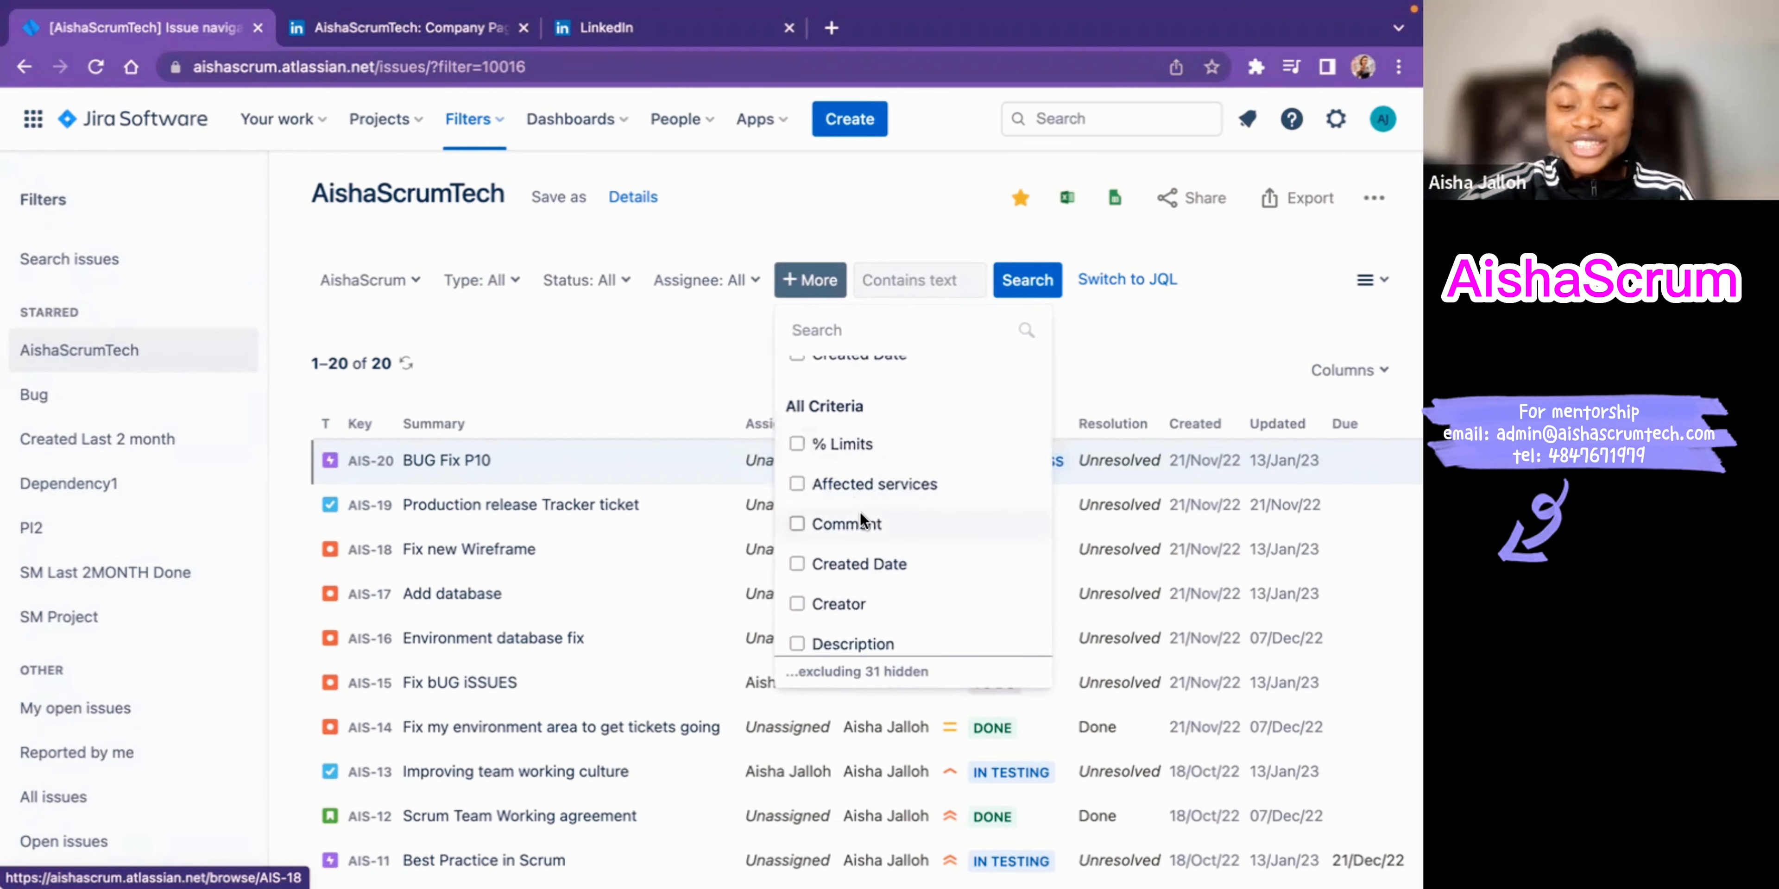
scroll(860, 511, down, 2)
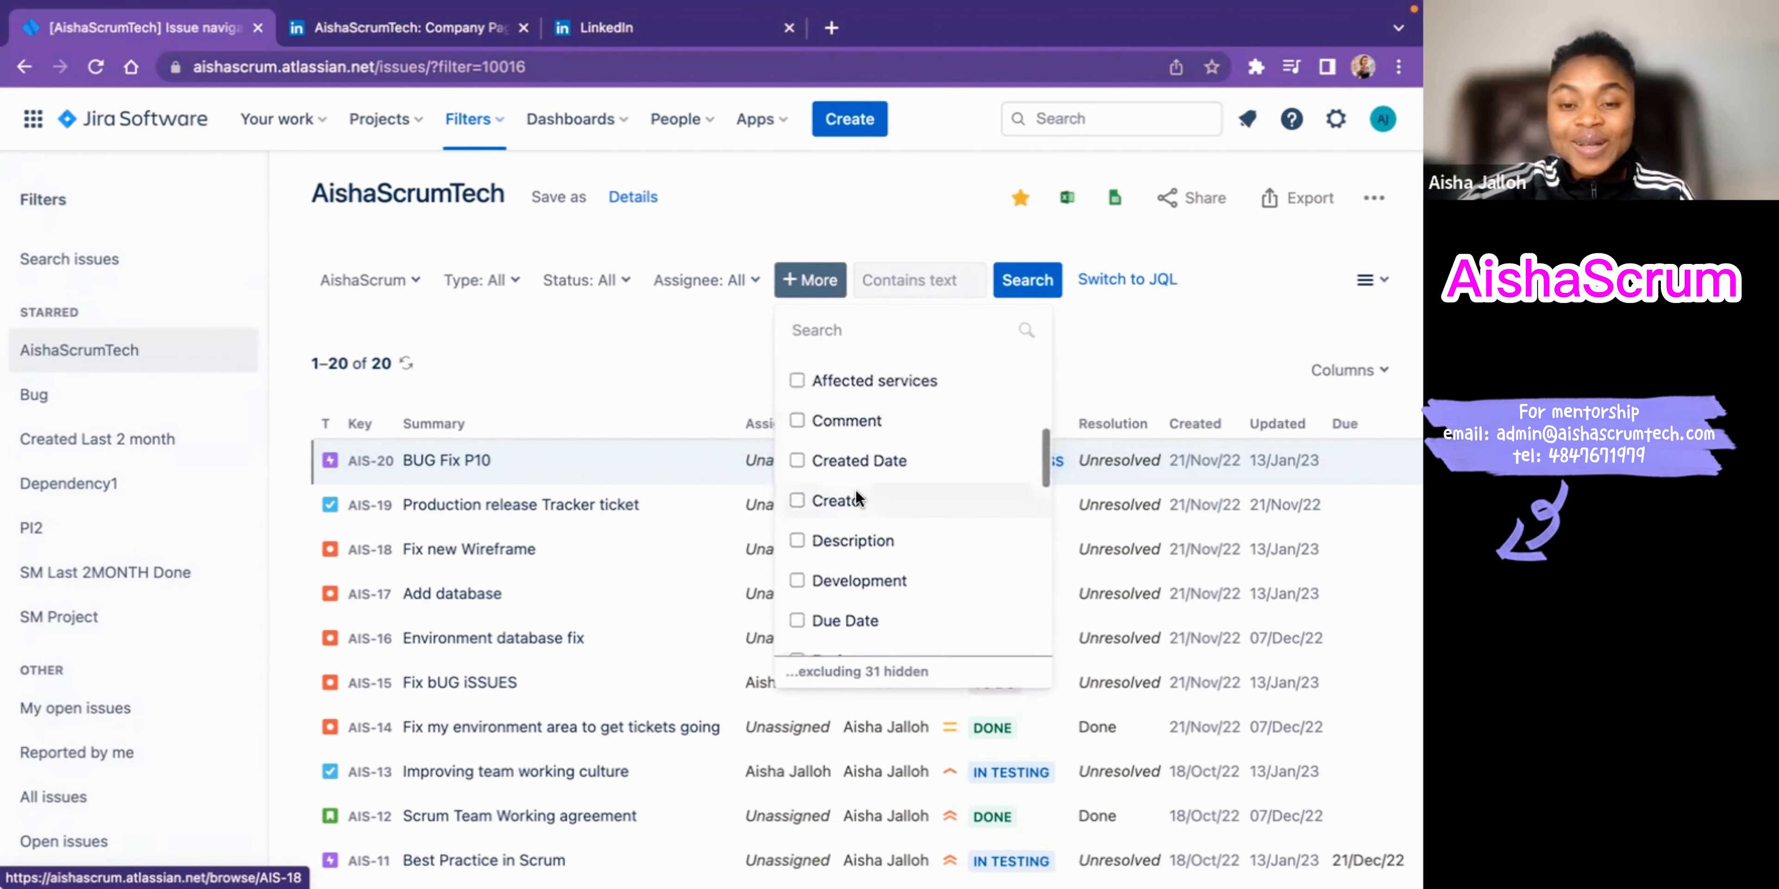
scroll(876, 520, down, 2)
scroll(876, 520, down, 2)
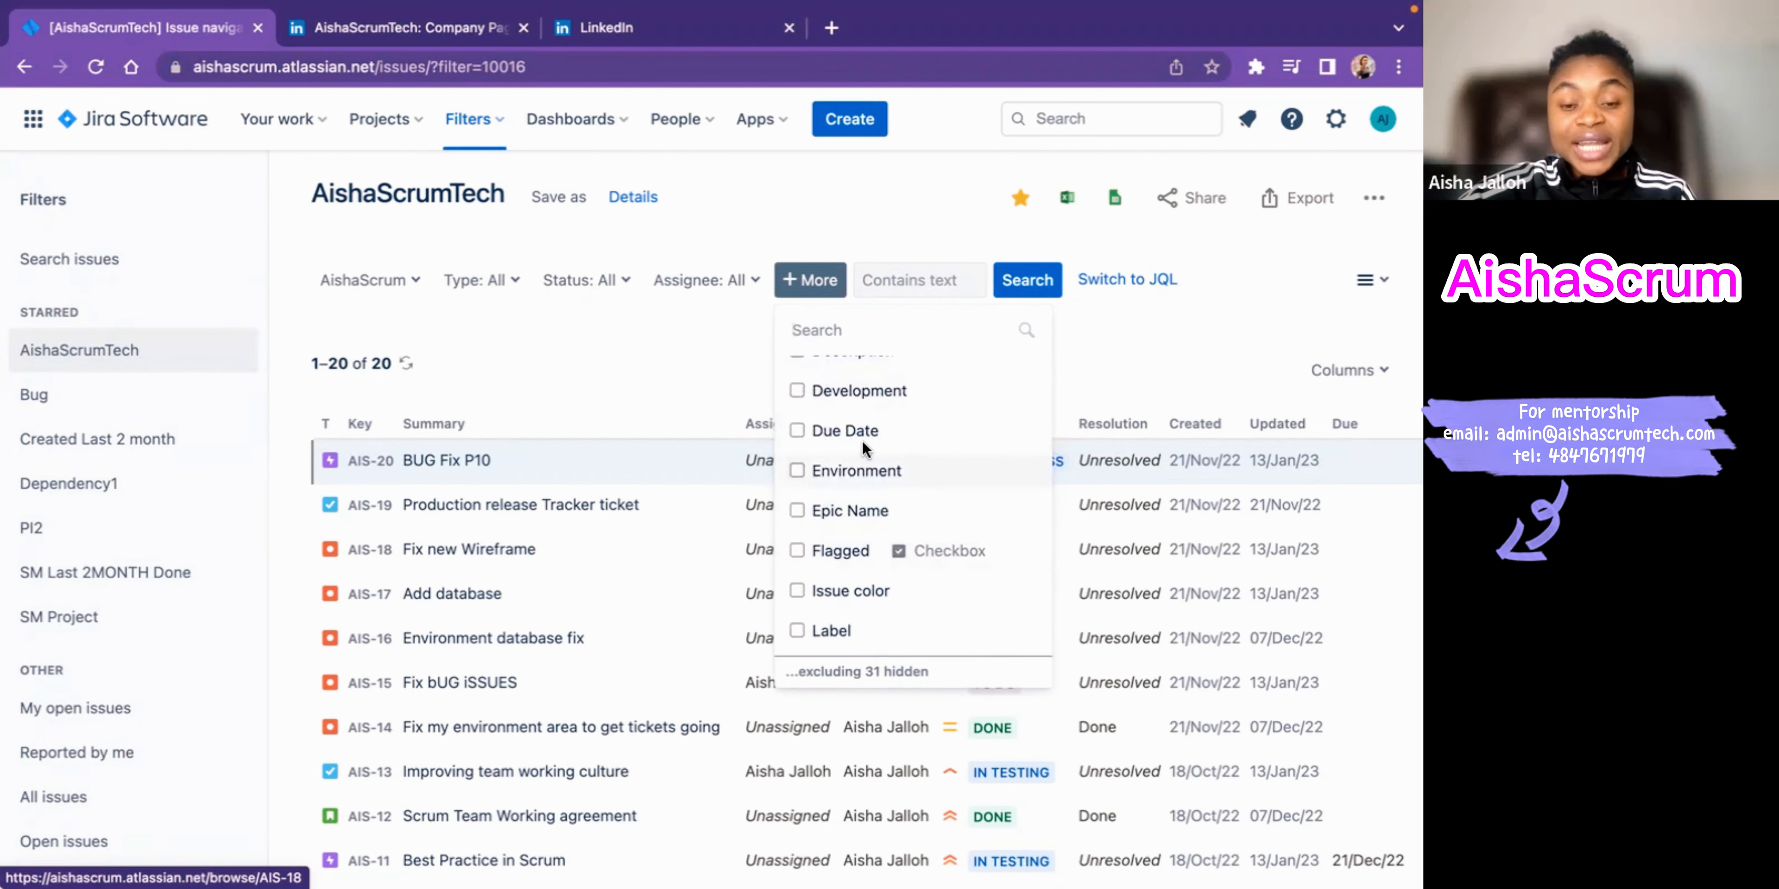
scroll(835, 574, down, 4)
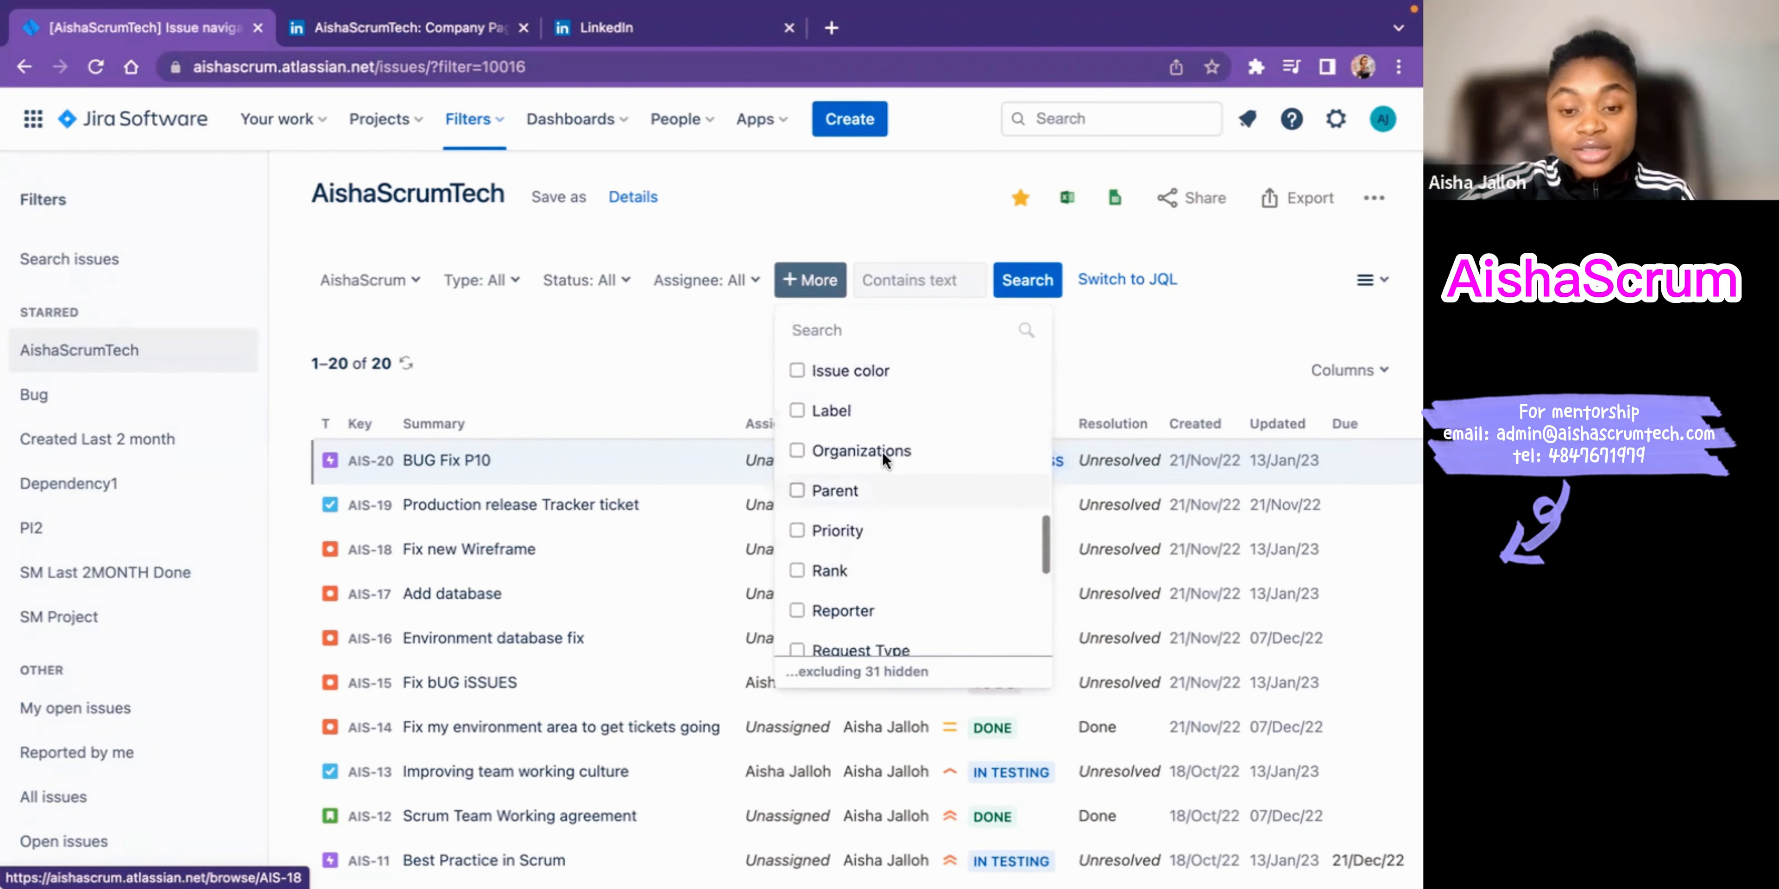
scroll(871, 601, down, 3)
scroll(869, 592, down, 4)
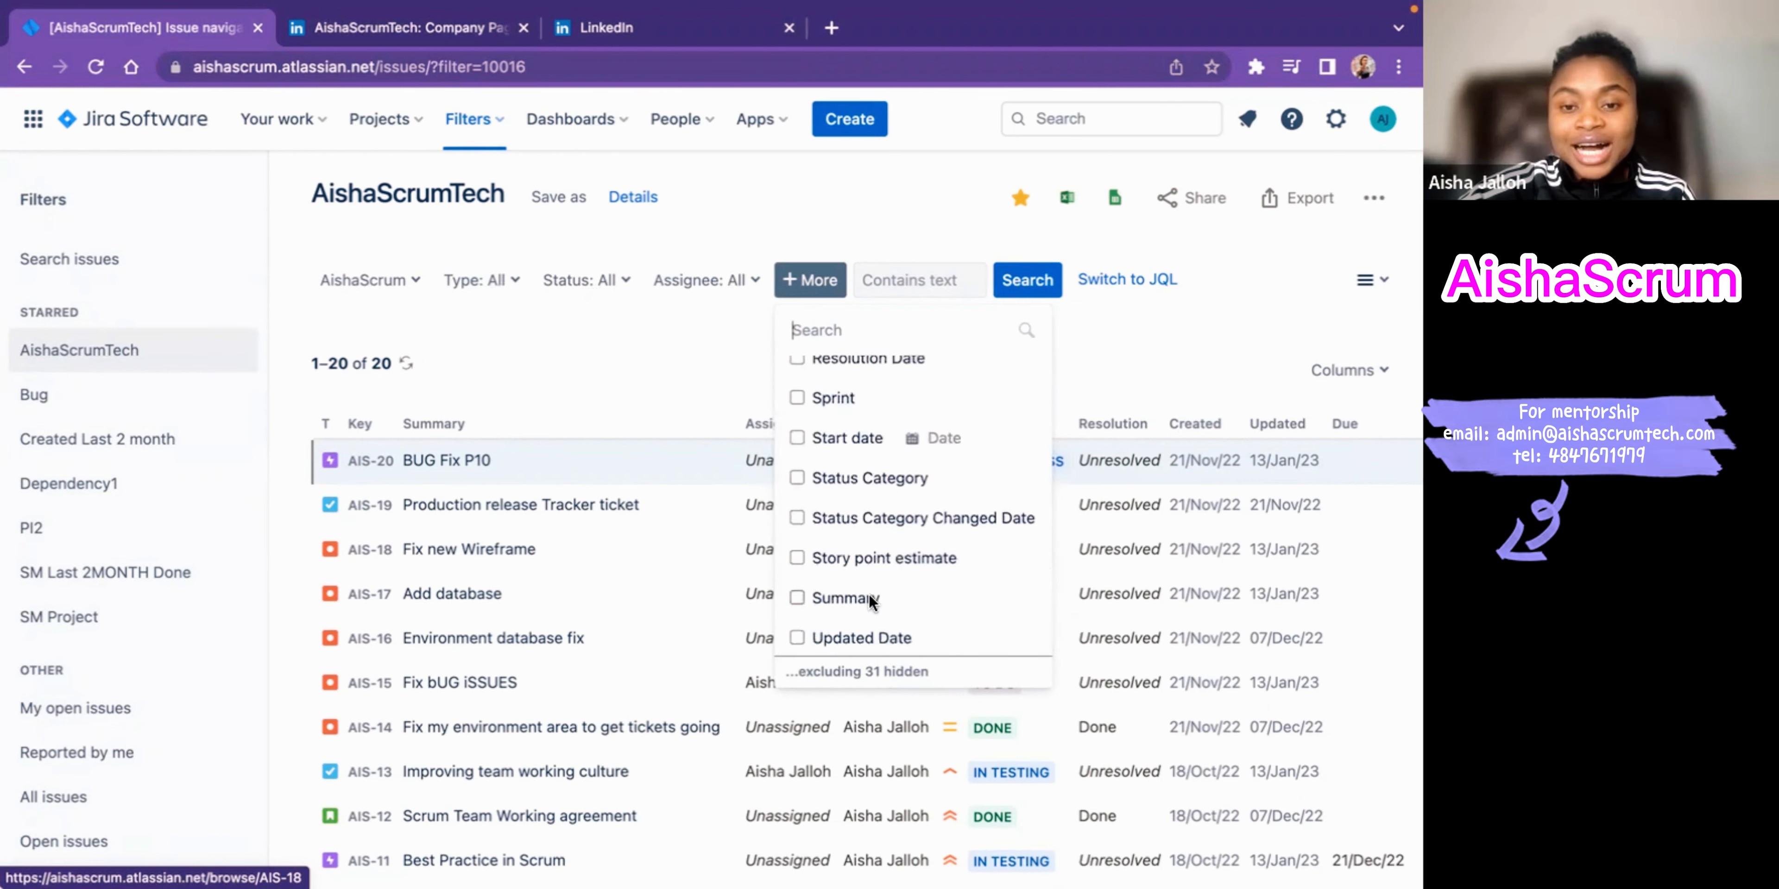
scroll(897, 545, up, 10)
scroll(898, 545, up, 2)
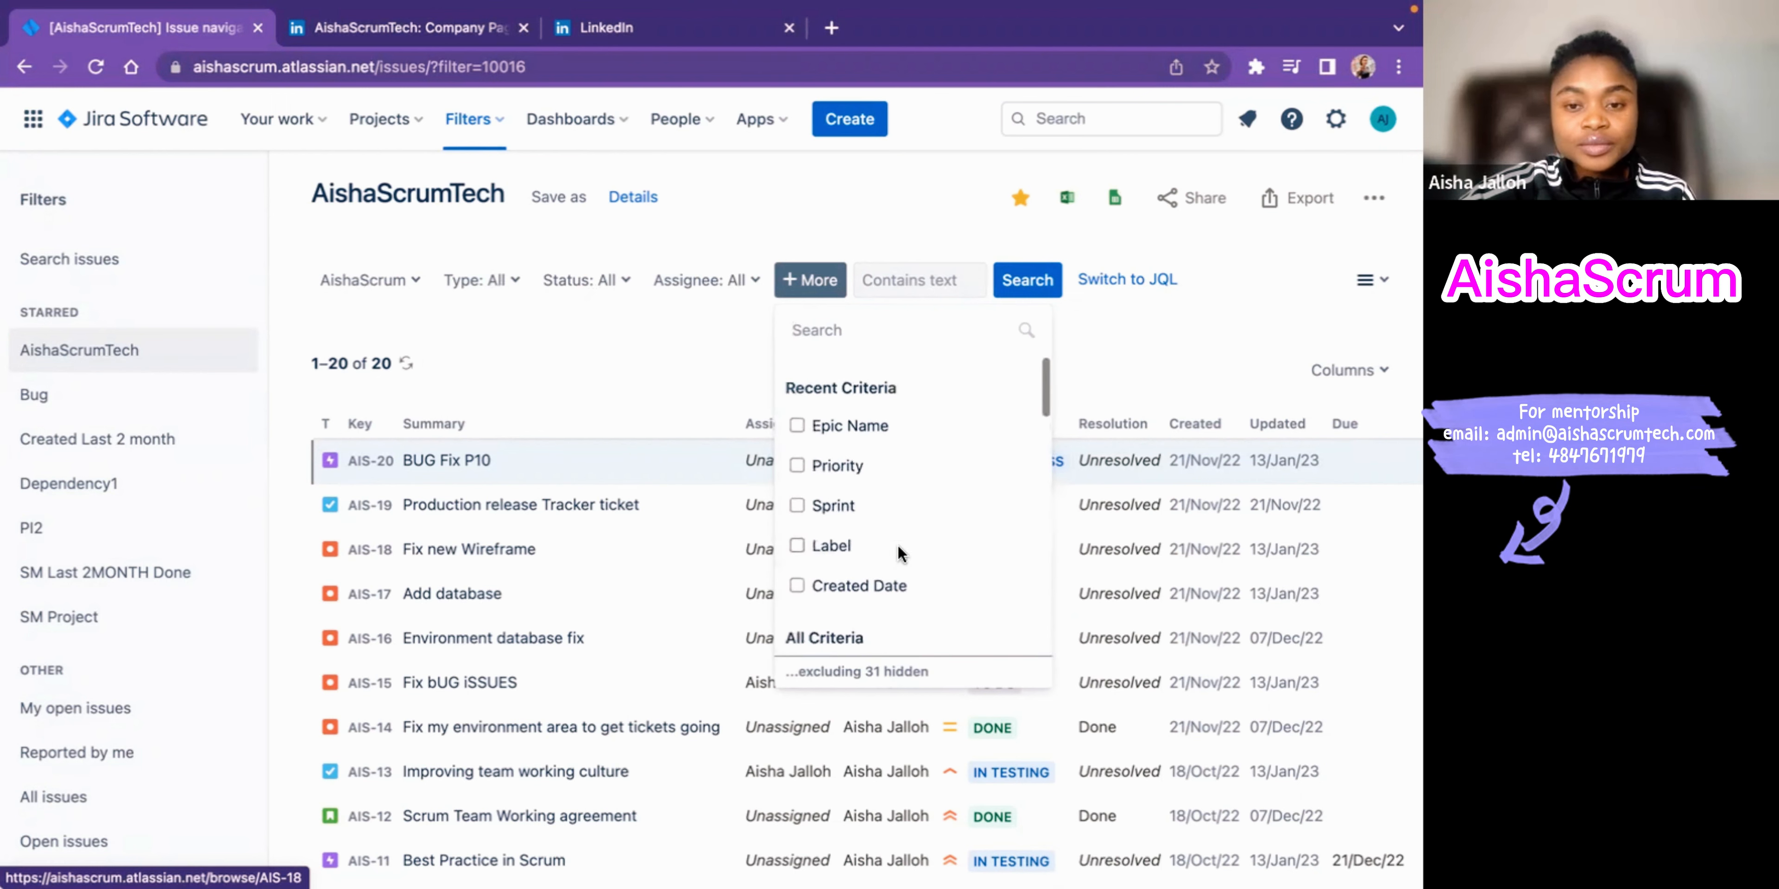
click(585, 372)
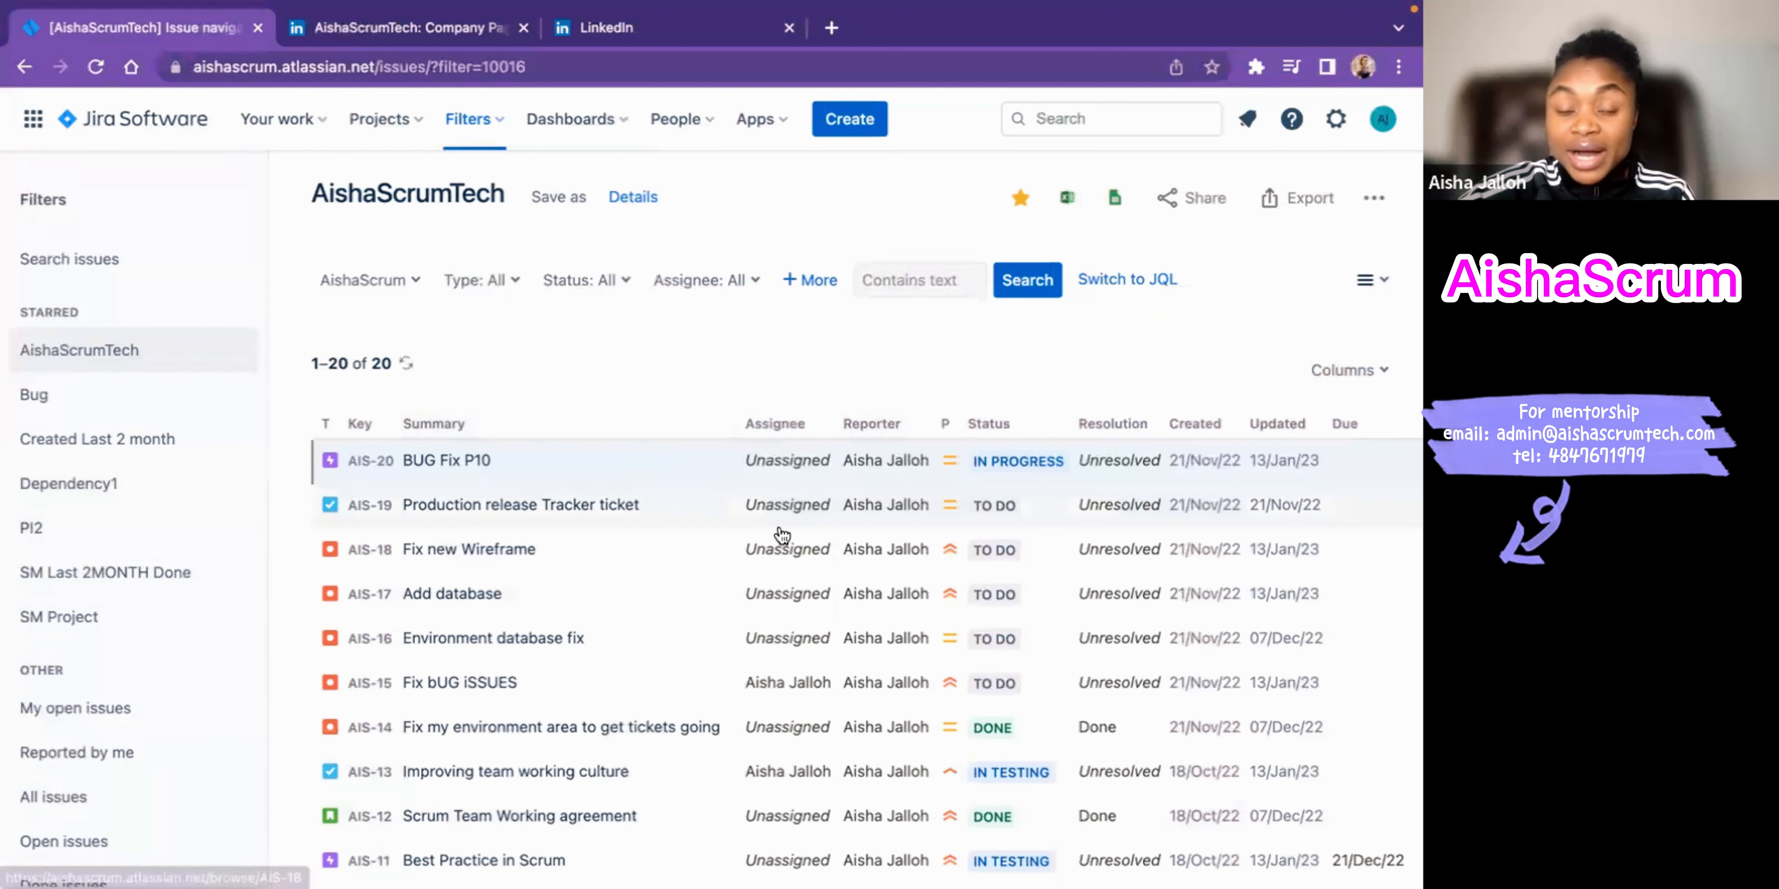
Step: Restrict the AishaScrumTech filter results to the Bug issue type
scroll(625, 352, down, 4)
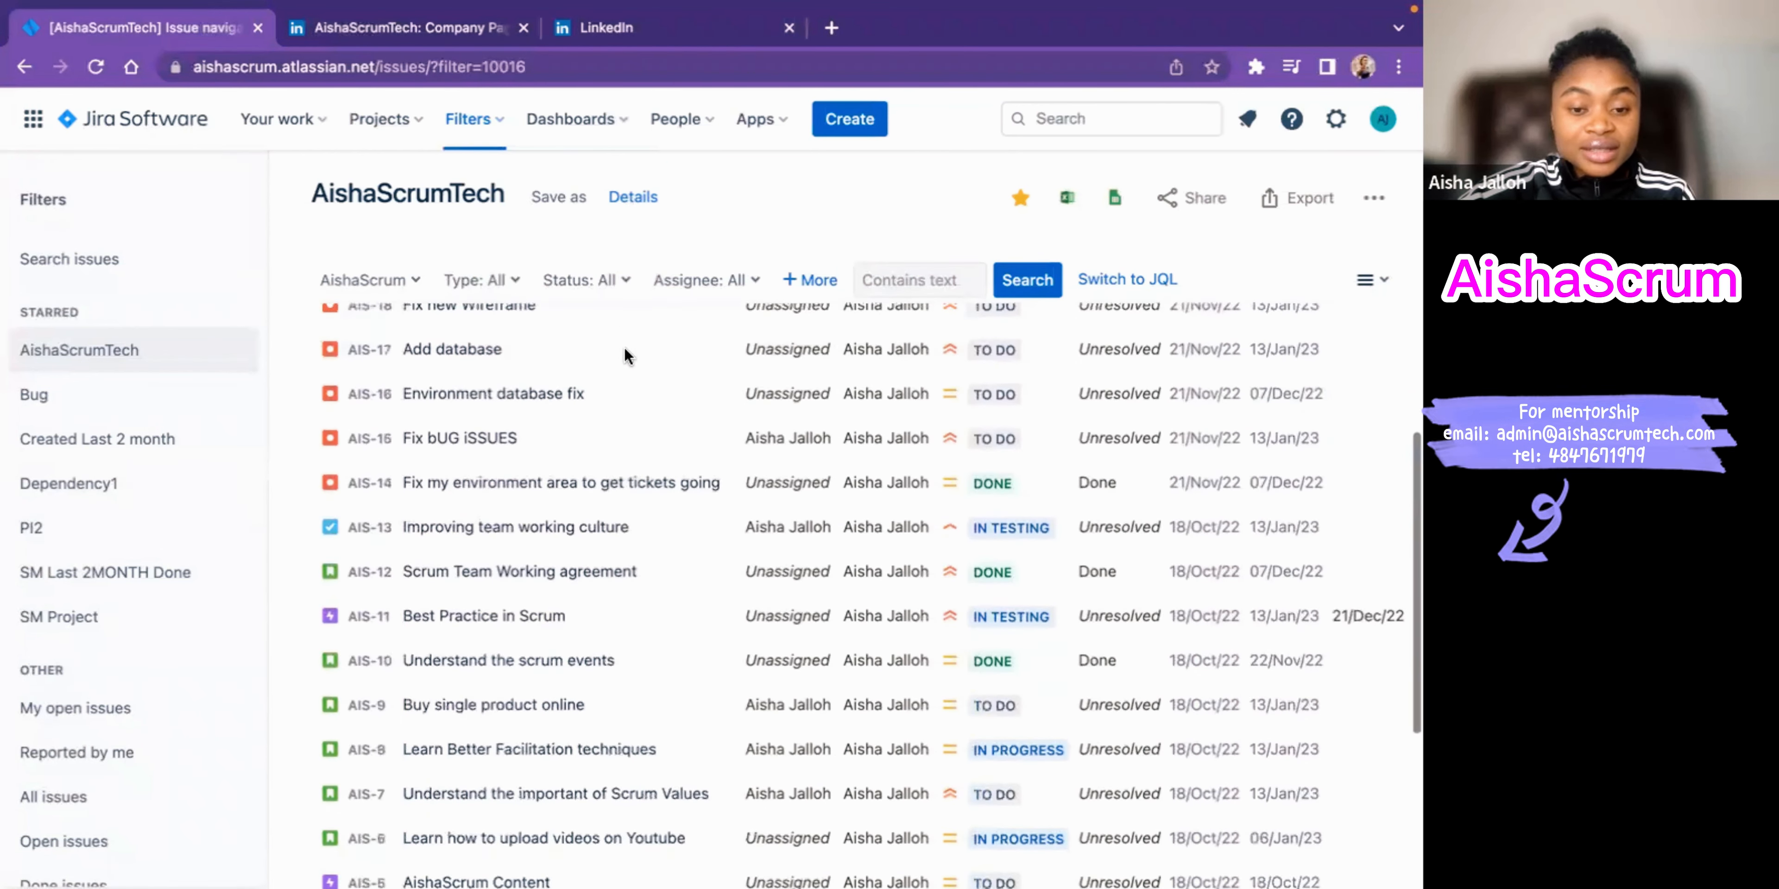
scroll(625, 347, up, 4)
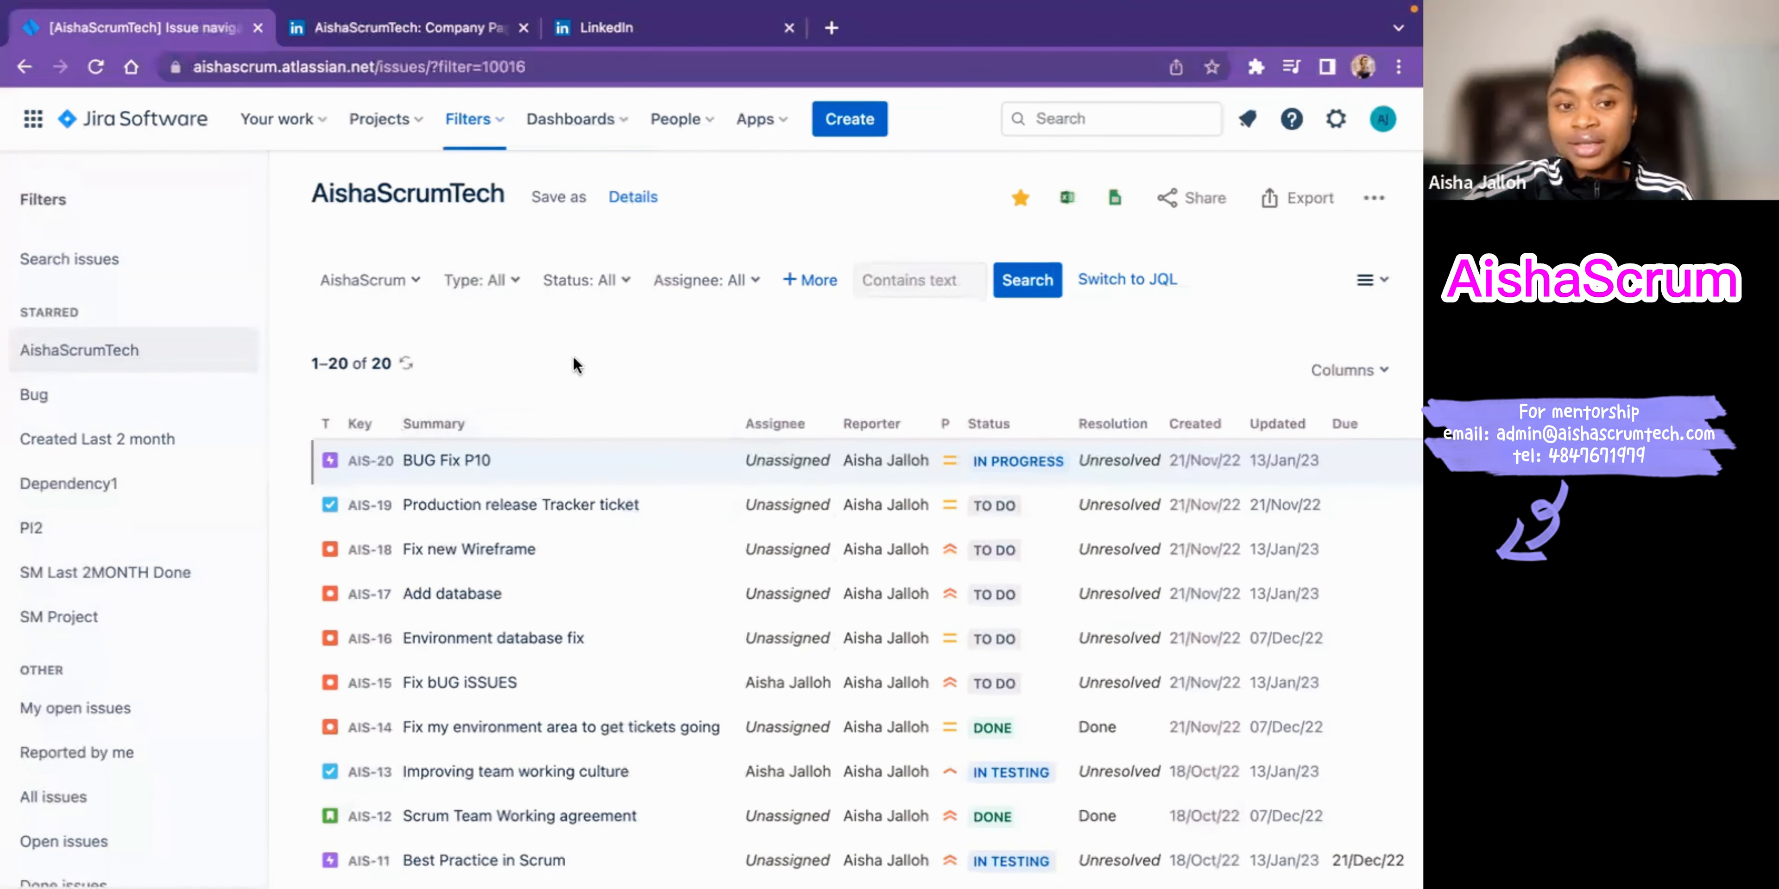
scroll(573, 358, down, 1)
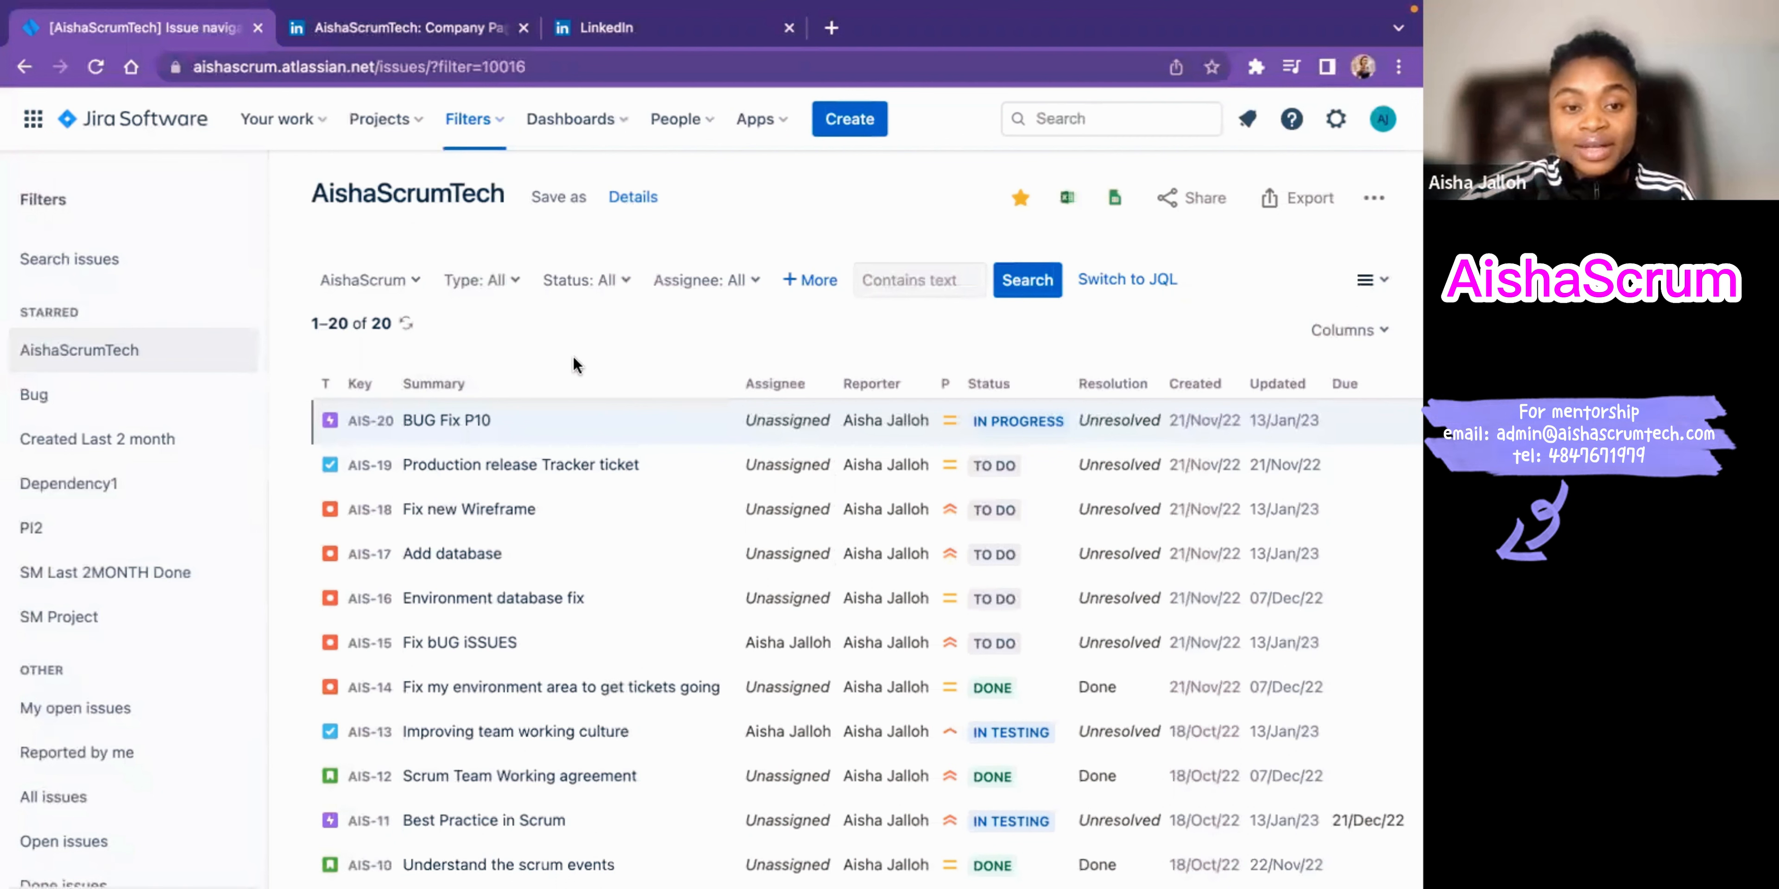
scroll(611, 370, up, 1)
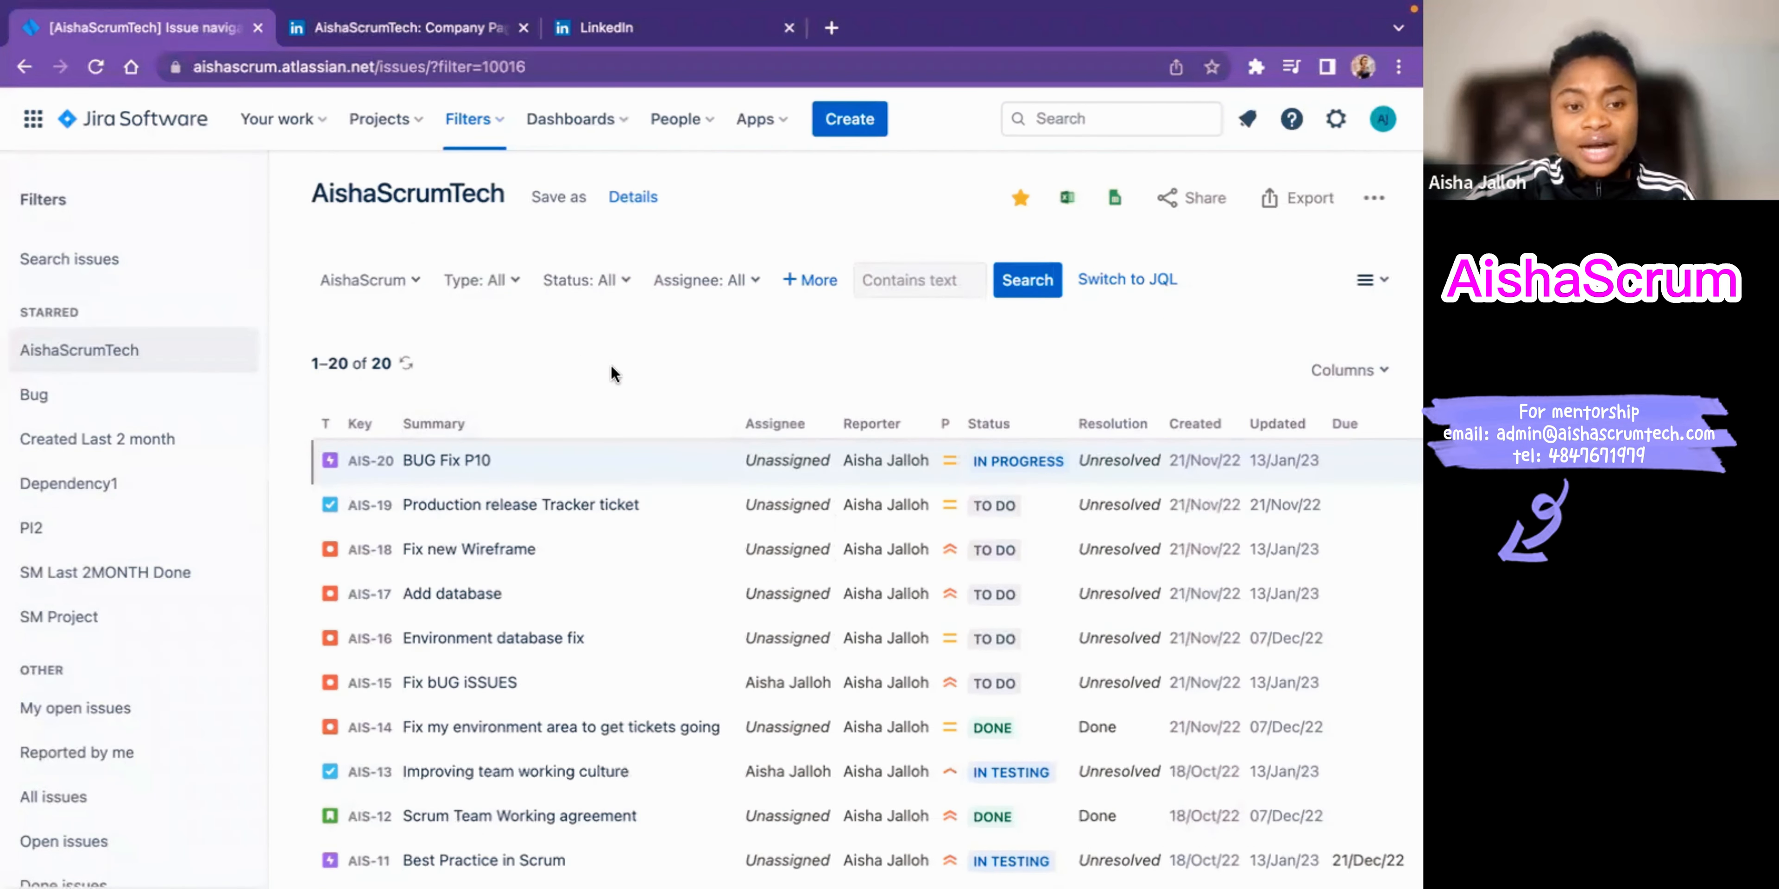
click(516, 283)
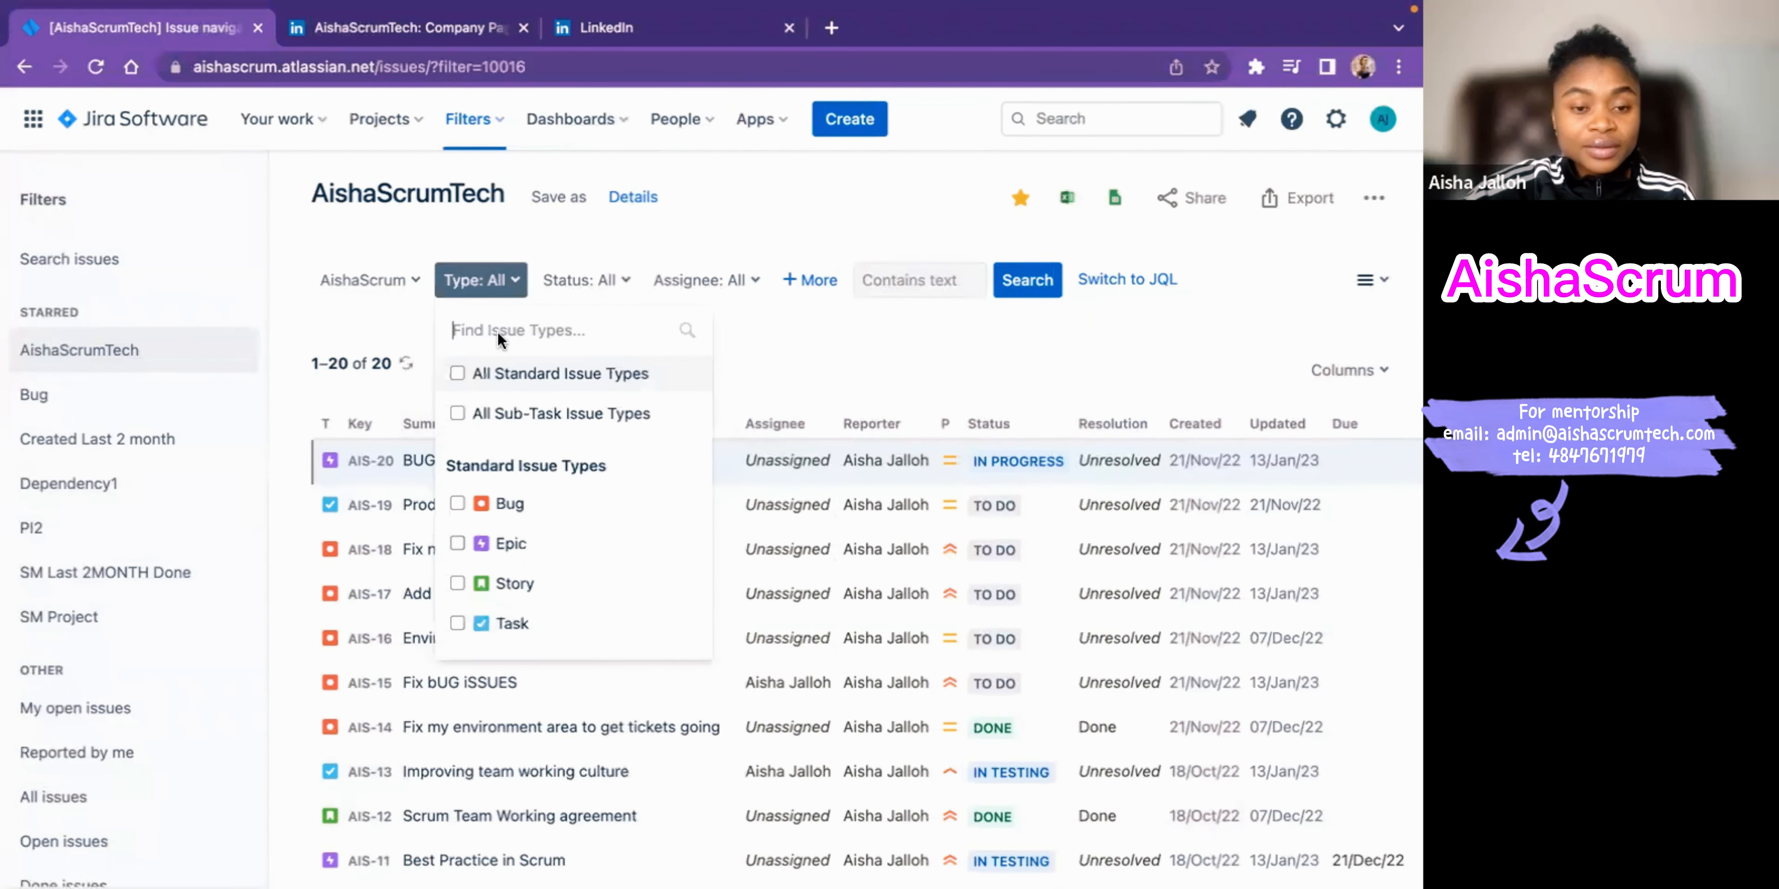
click(459, 502)
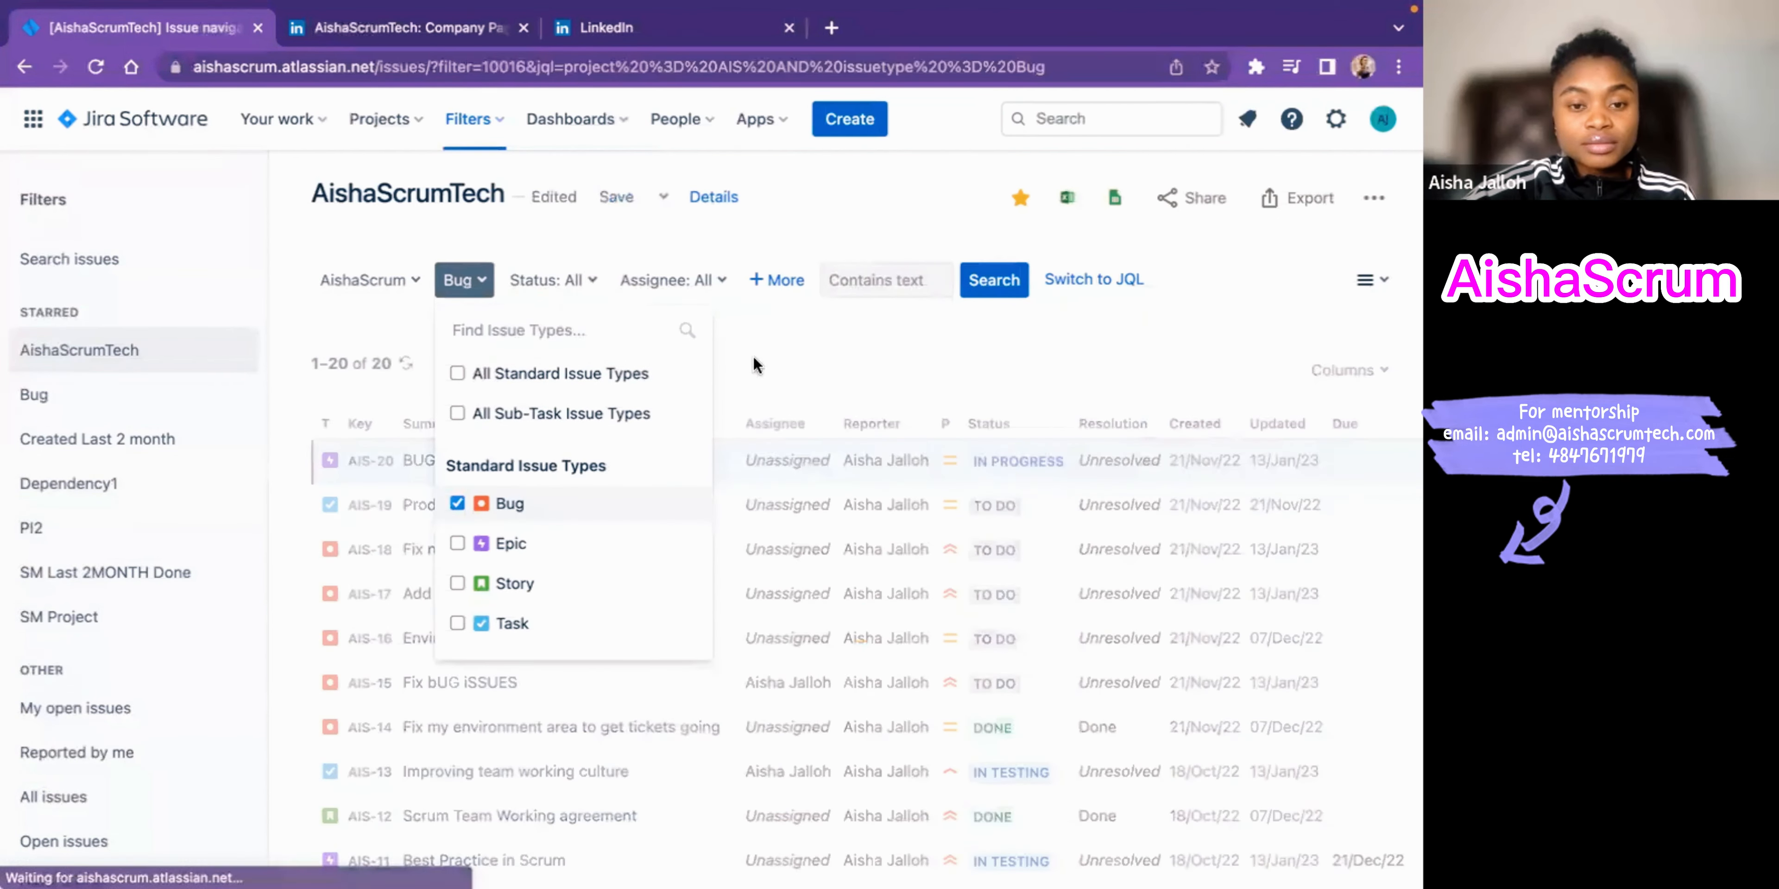
click(784, 353)
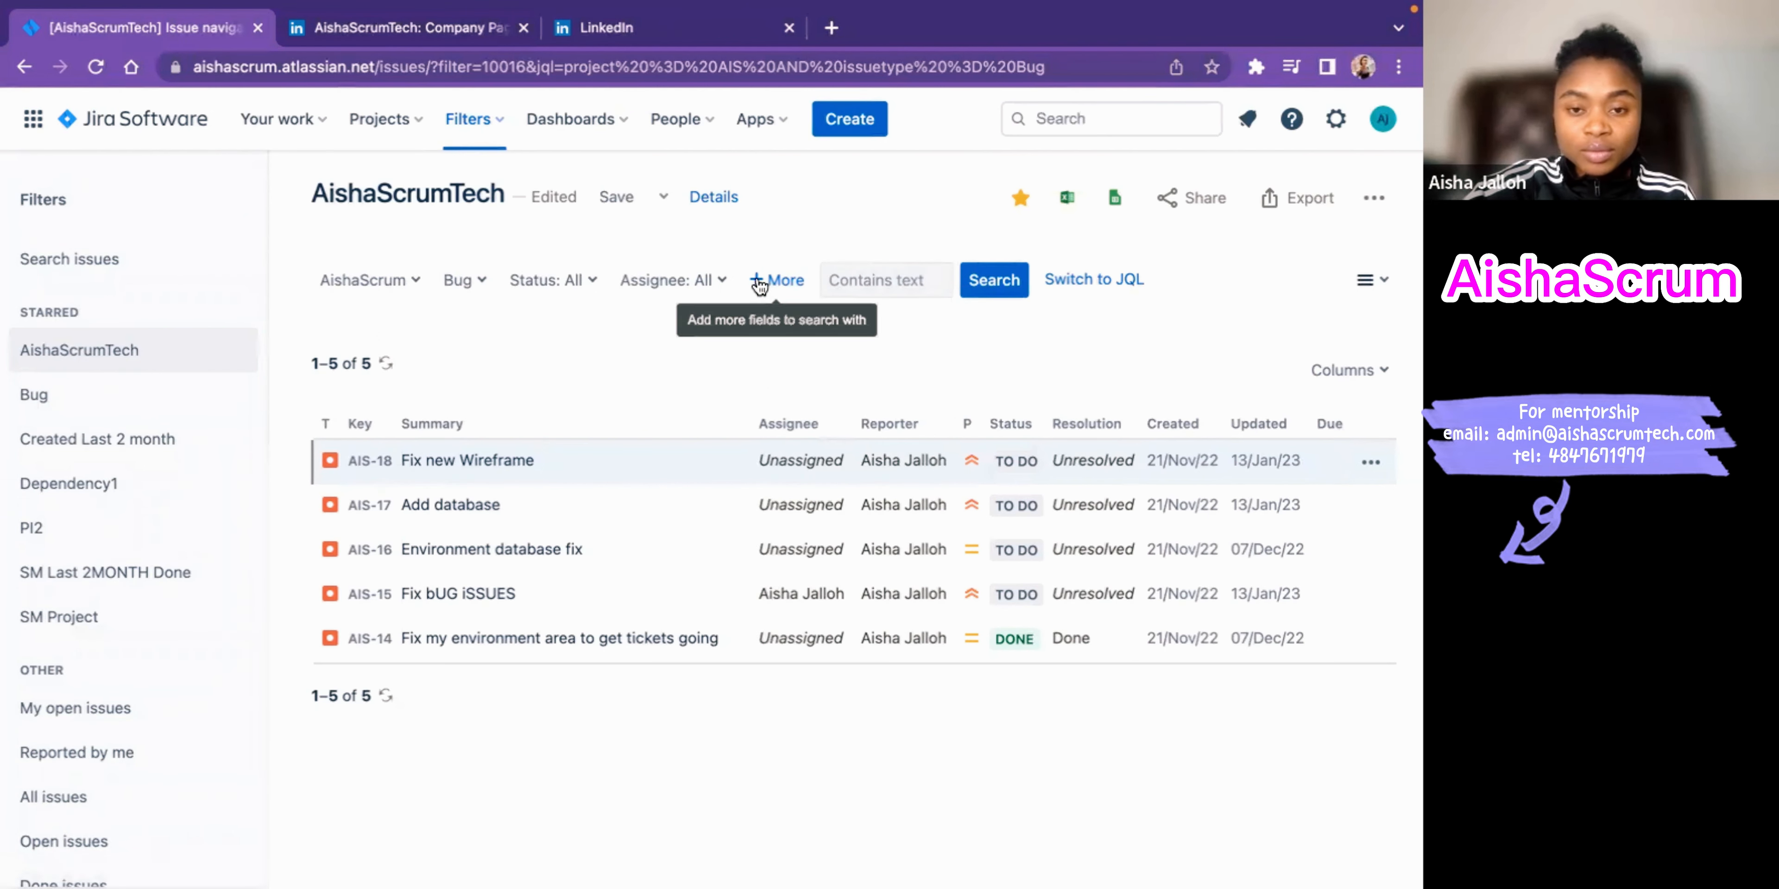
Step: Look through the additional search criteria available for the filter, from the recent ones down past Status Category
click(760, 285)
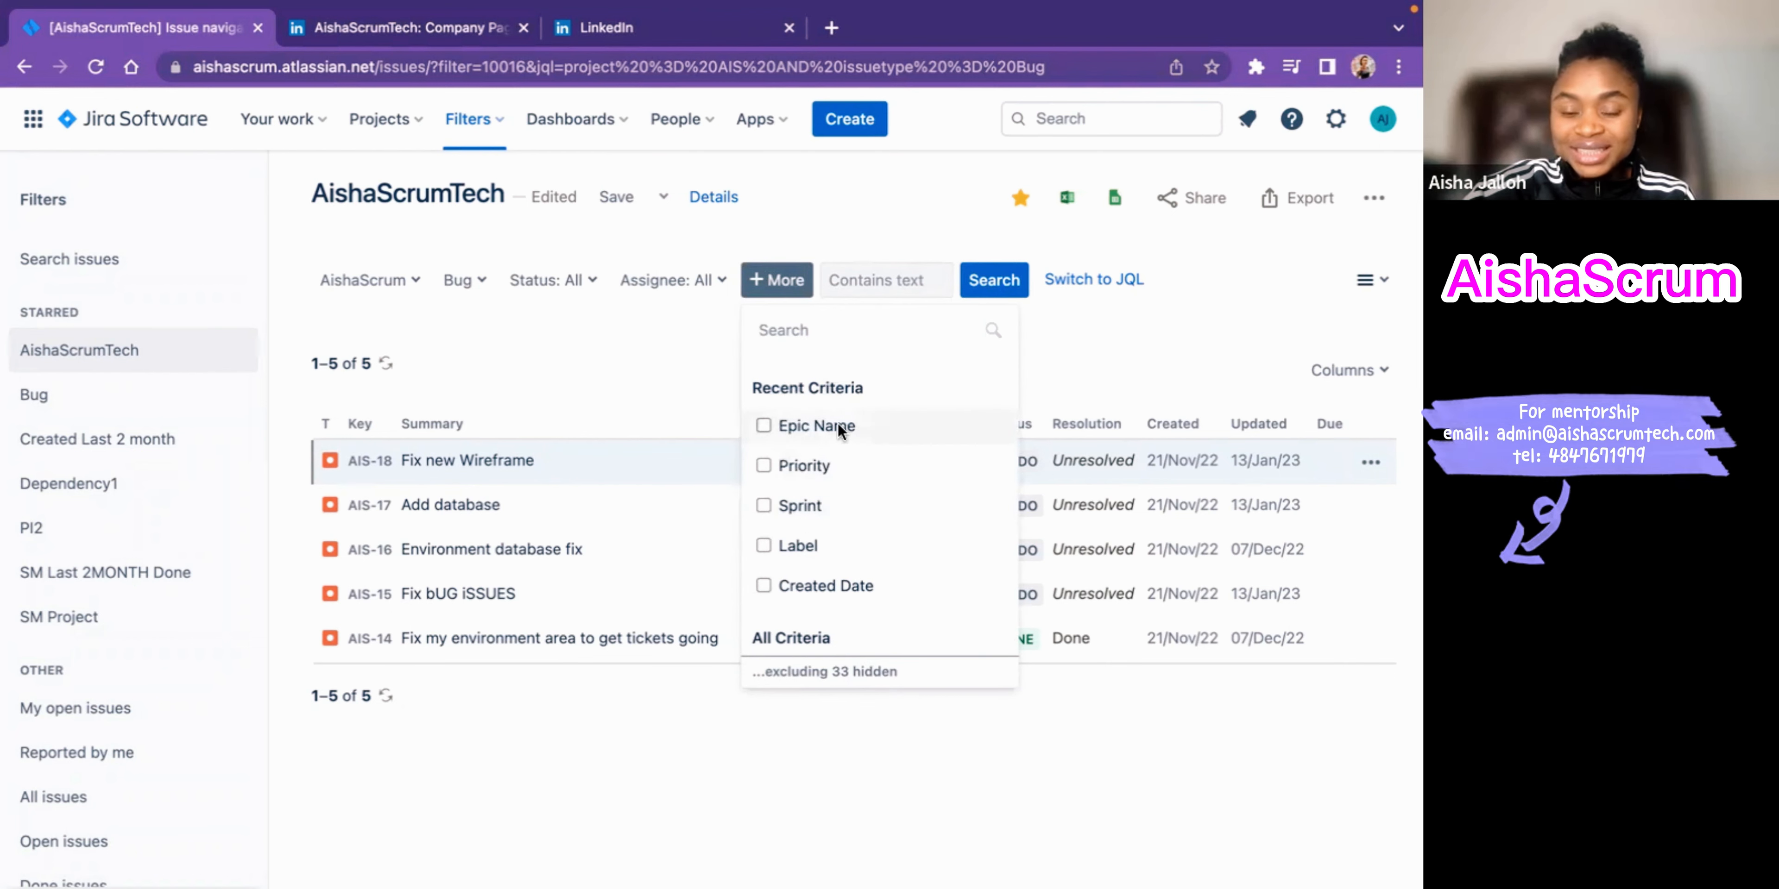
scroll(842, 464, down, 3)
scroll(843, 462, up, 3)
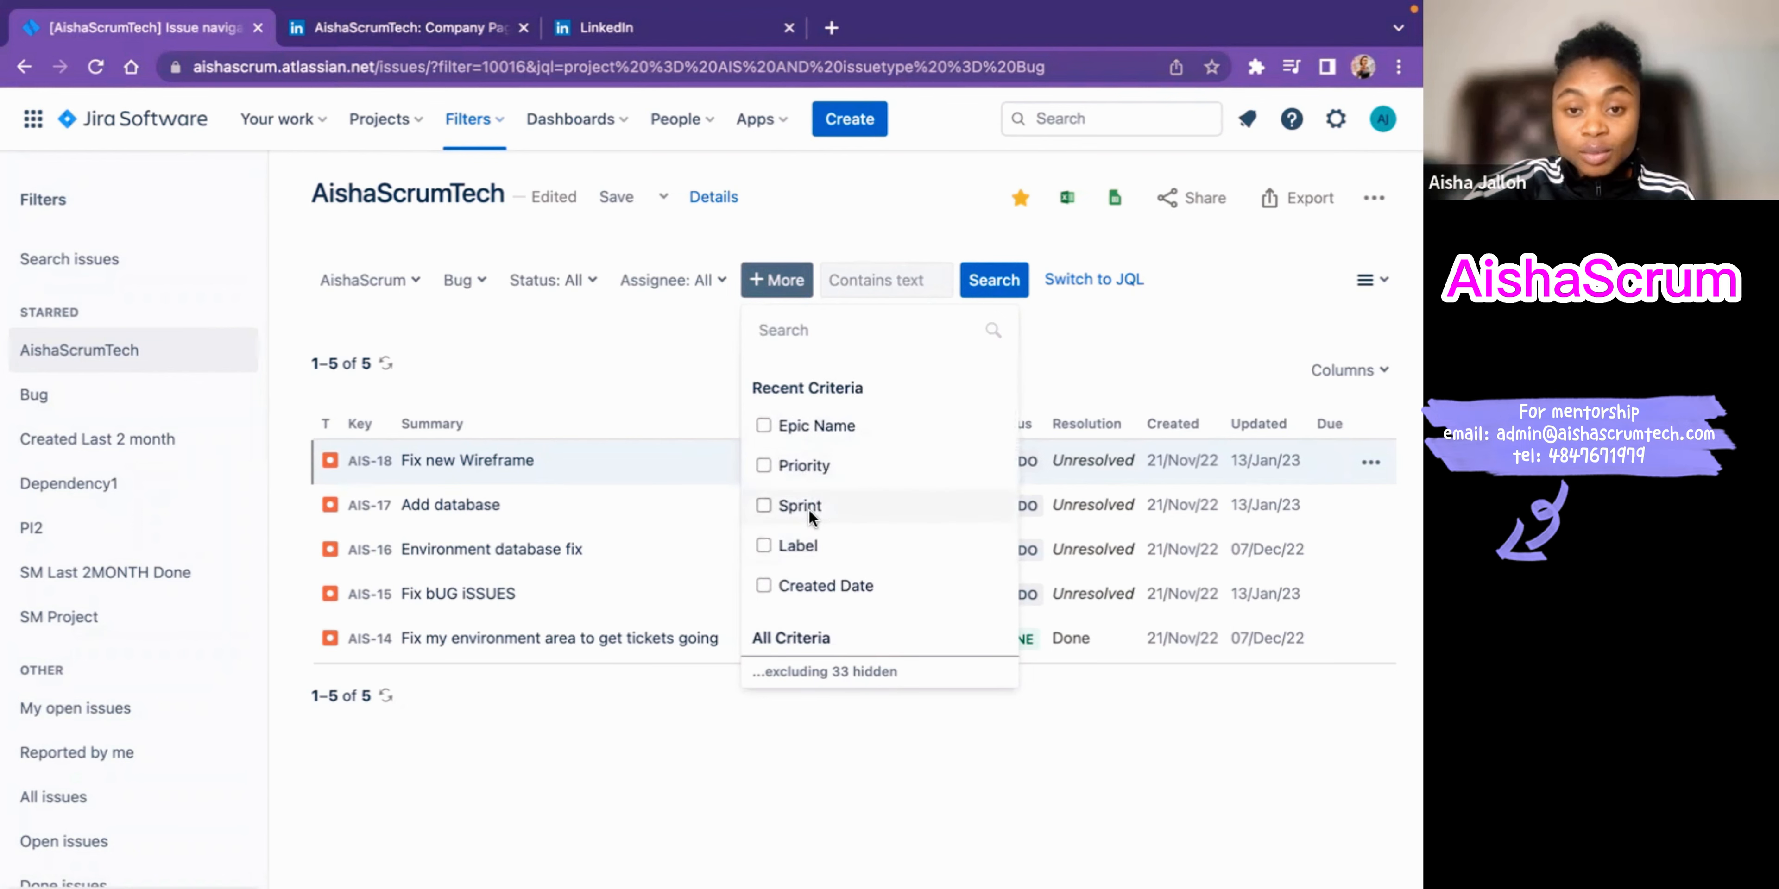
scroll(871, 481, down, 5)
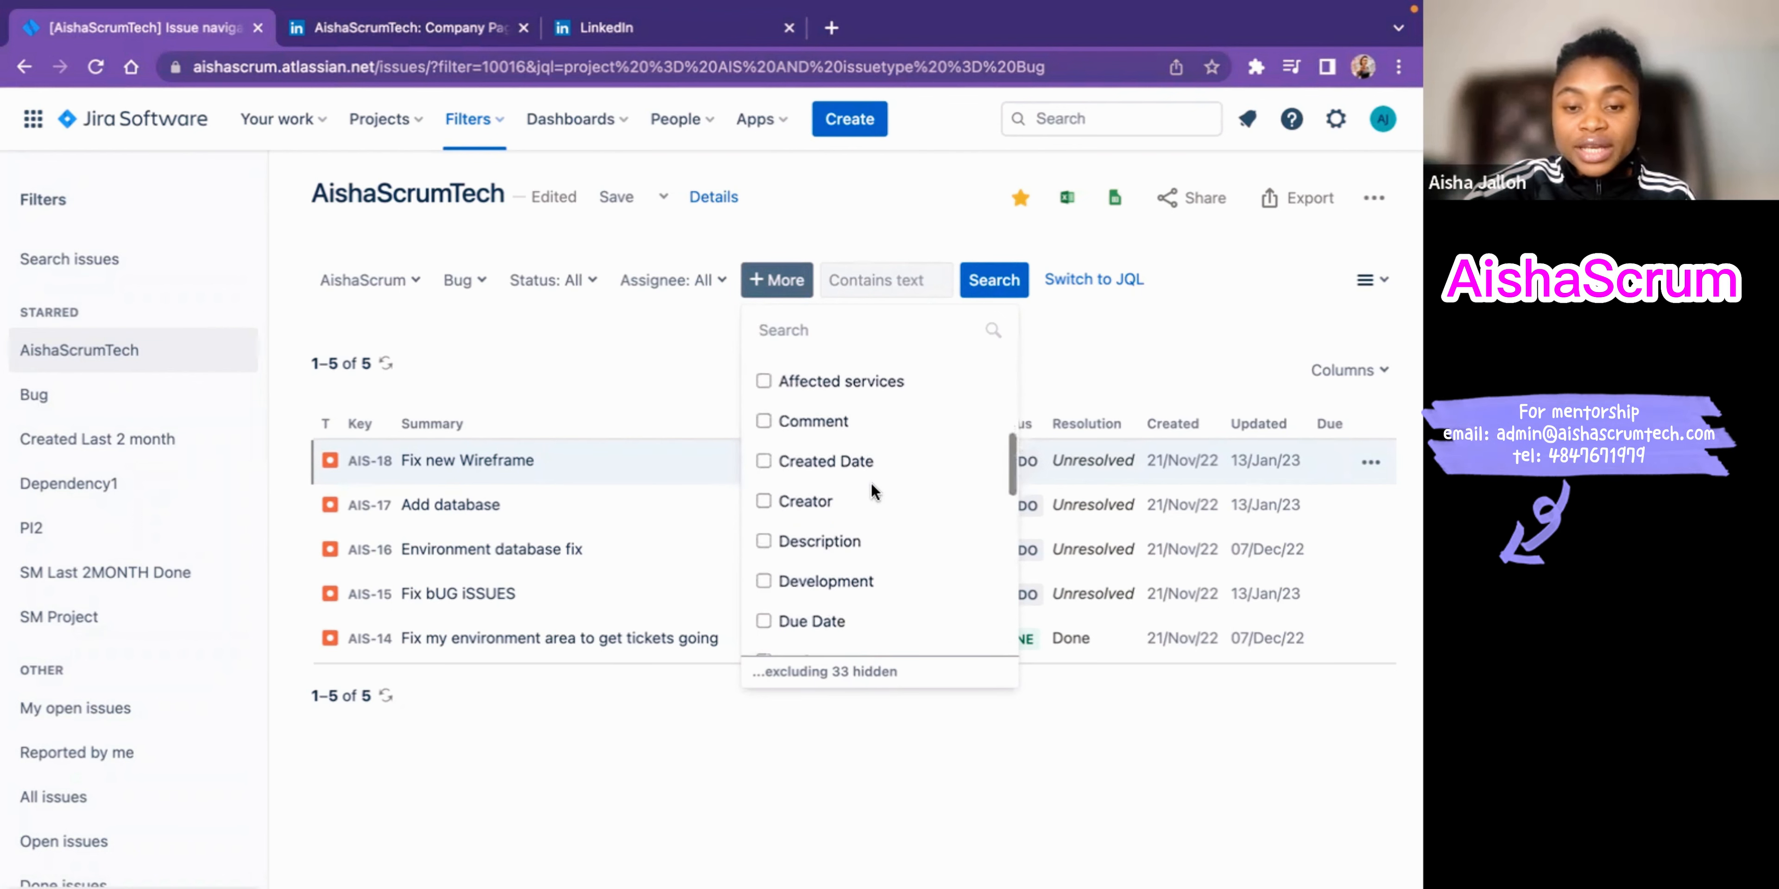
scroll(871, 481, up, 3)
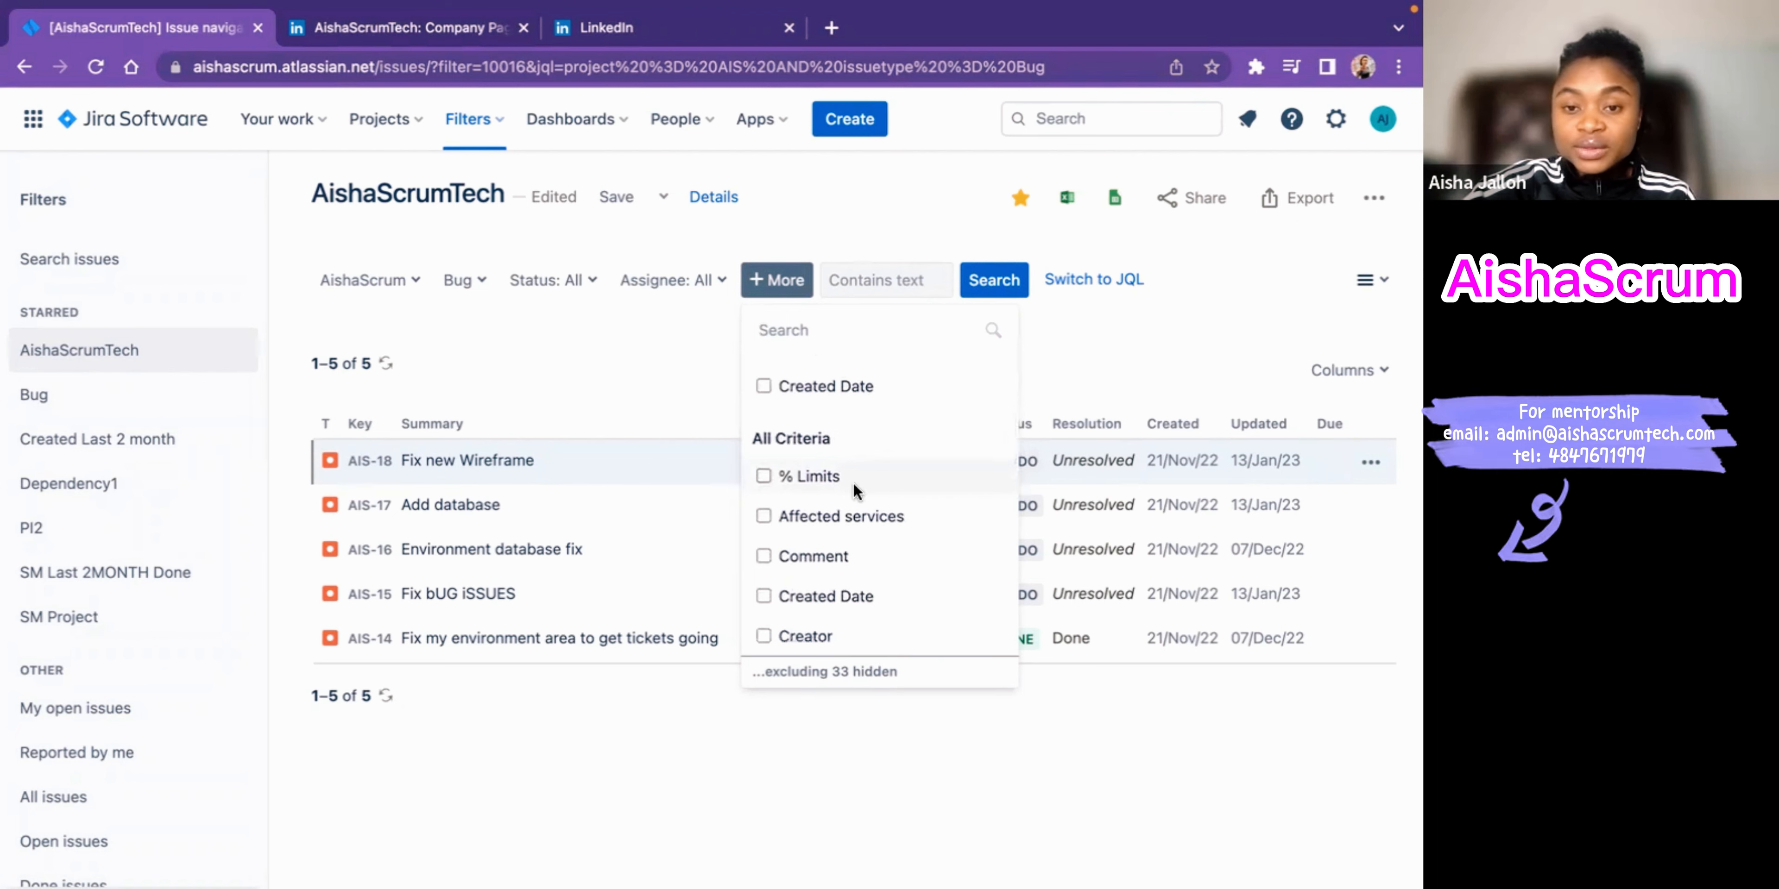
scroll(854, 485, down, 6)
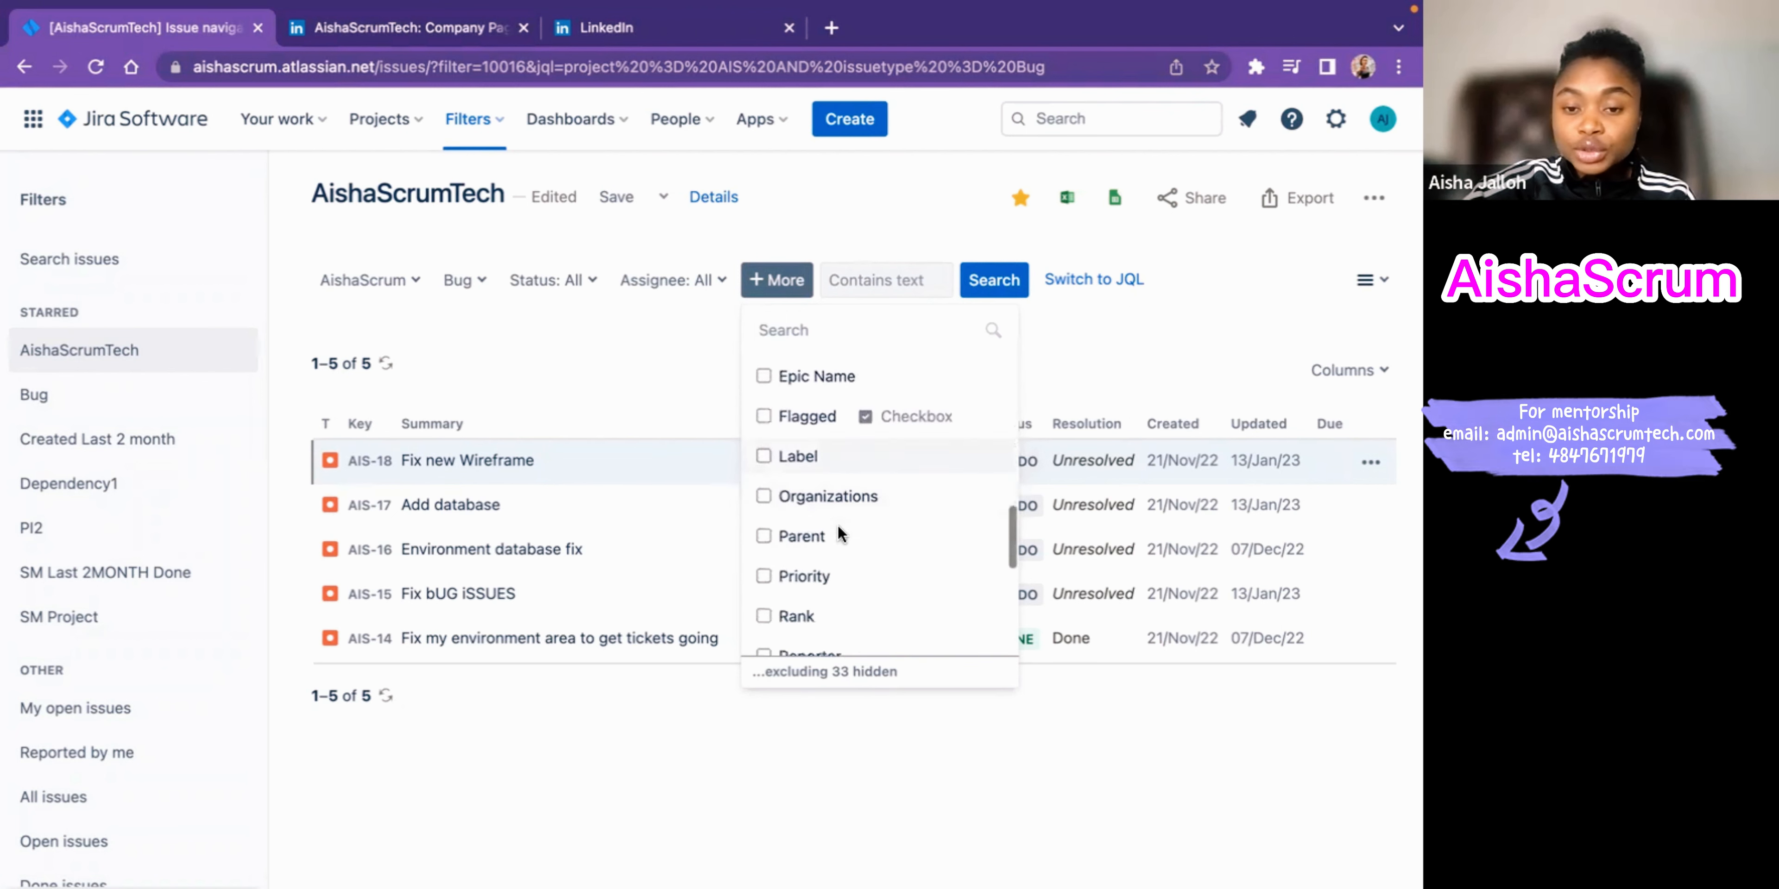
scroll(838, 542, down, 3)
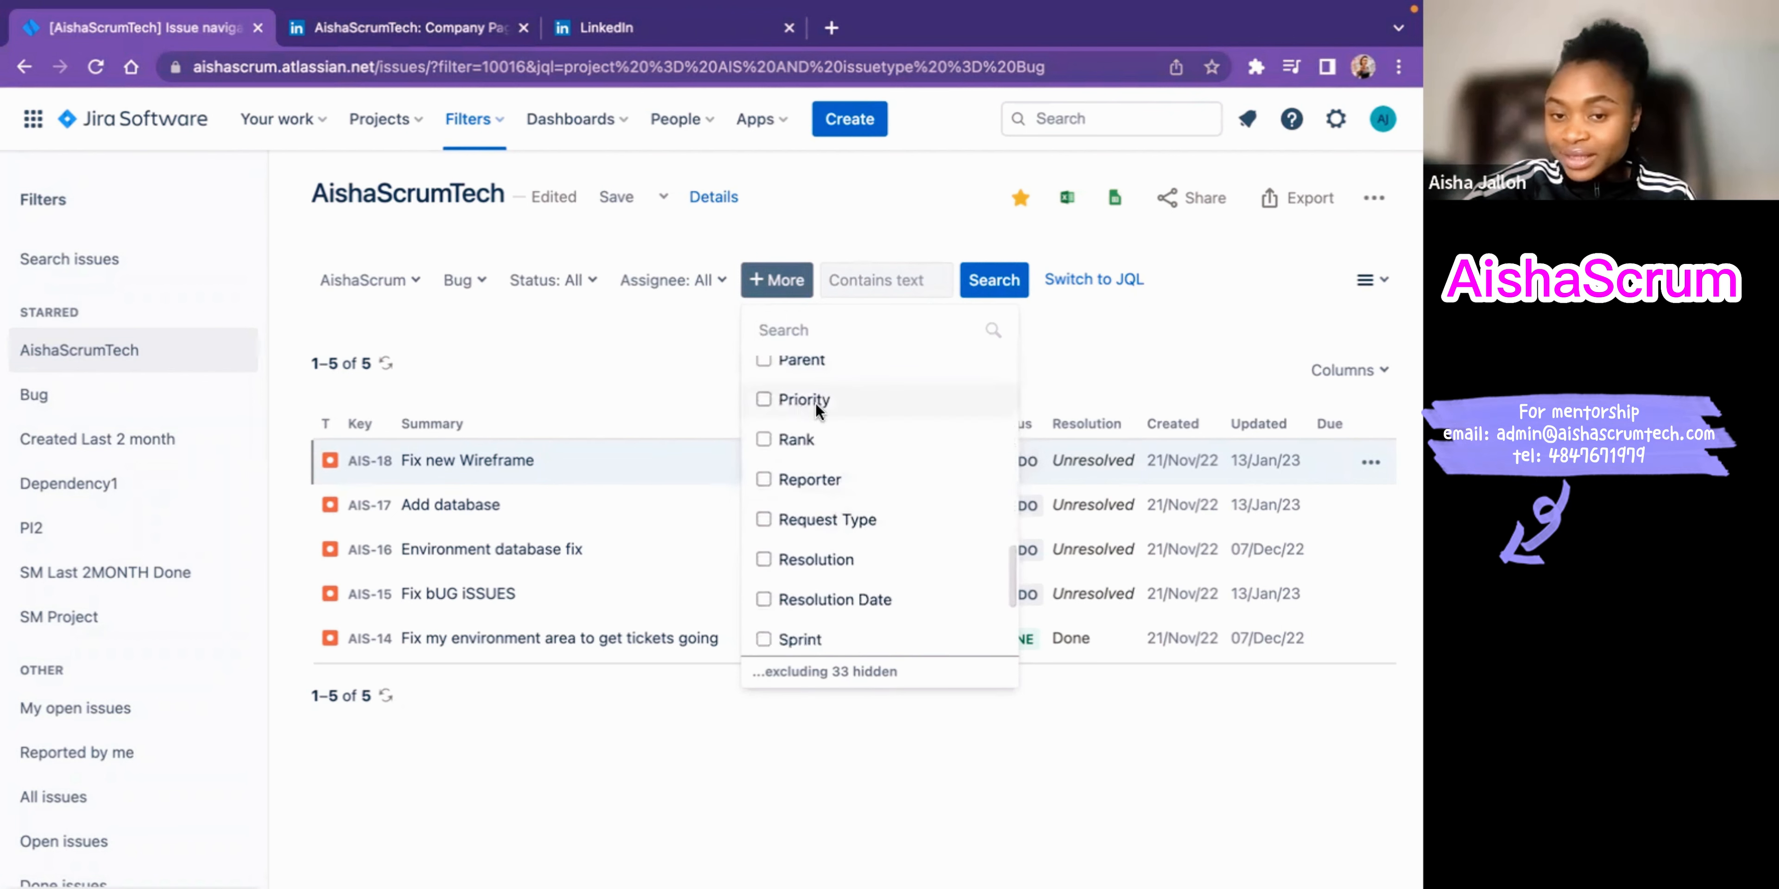
scroll(860, 505, down, 2)
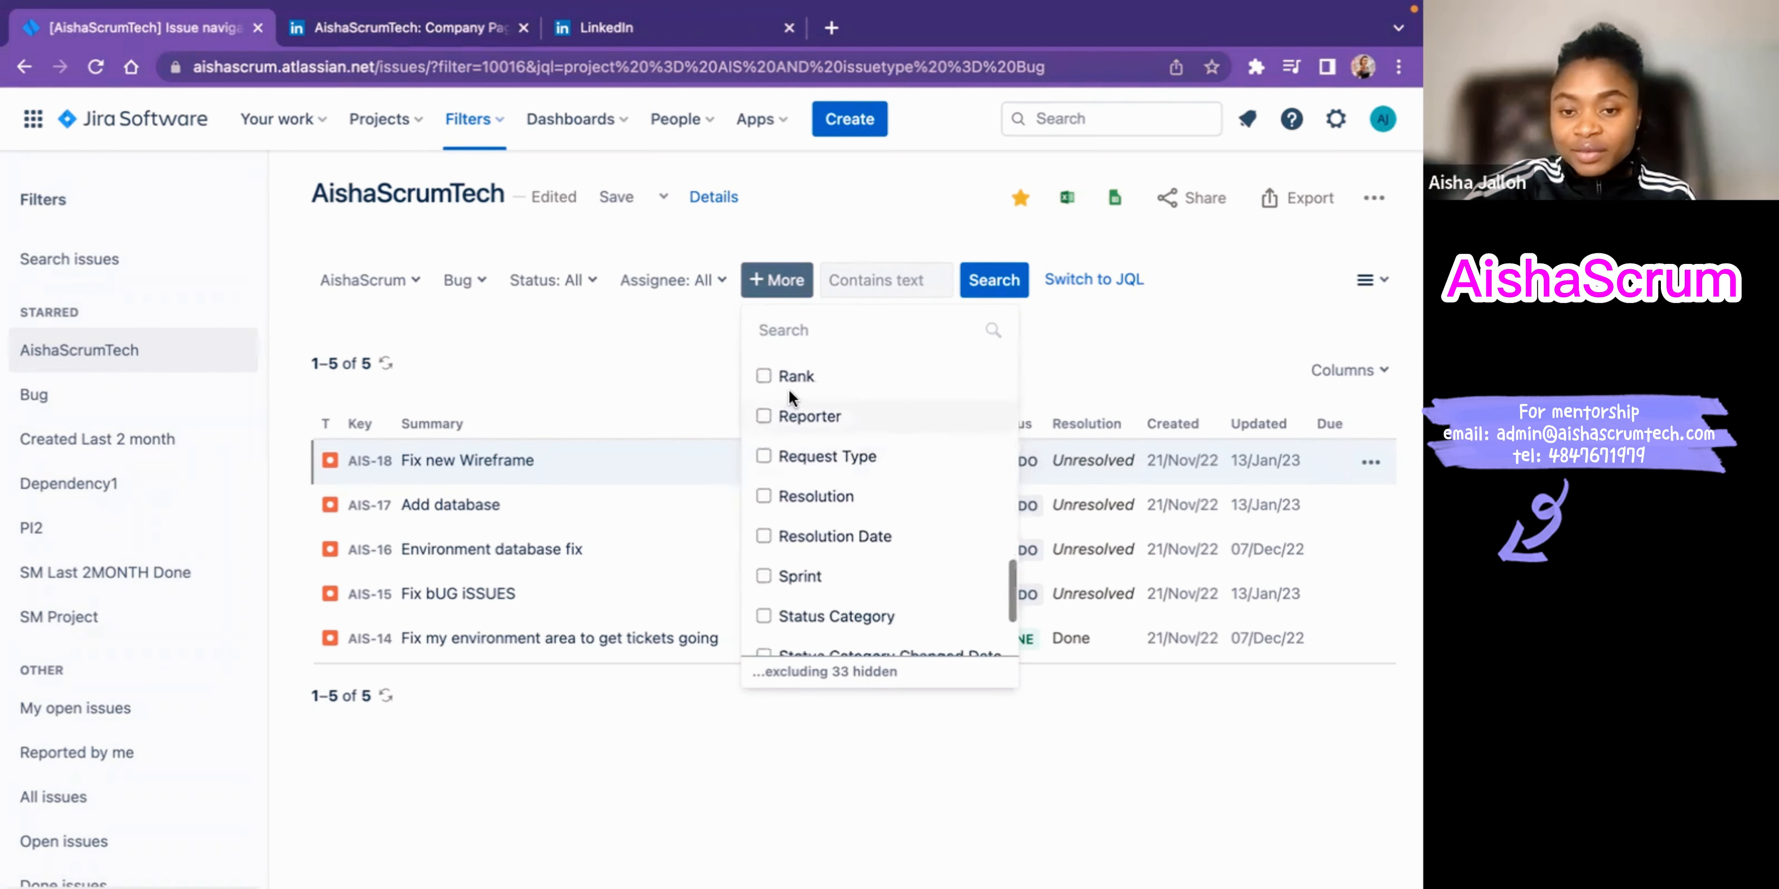
scroll(815, 511, down, 2)
scroll(871, 563, down, 1)
scroll(851, 529, up, 2)
scroll(851, 529, up, 10)
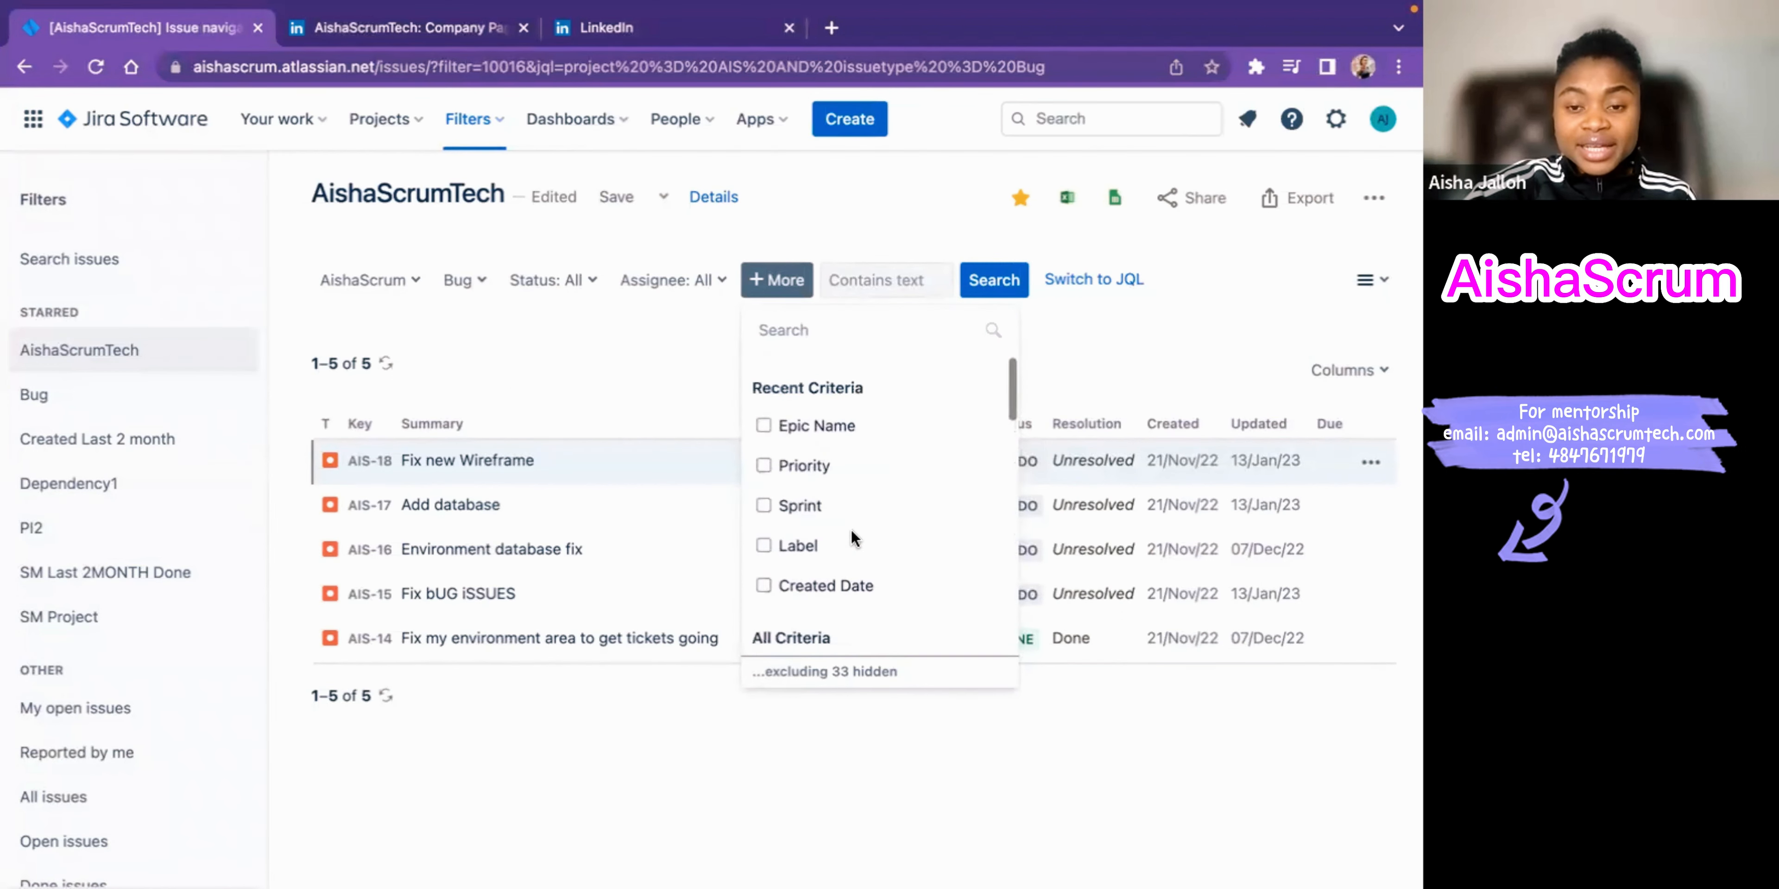
Step: Add a Priority criterion to the Bug results and restrict it to Highest
click(770, 322)
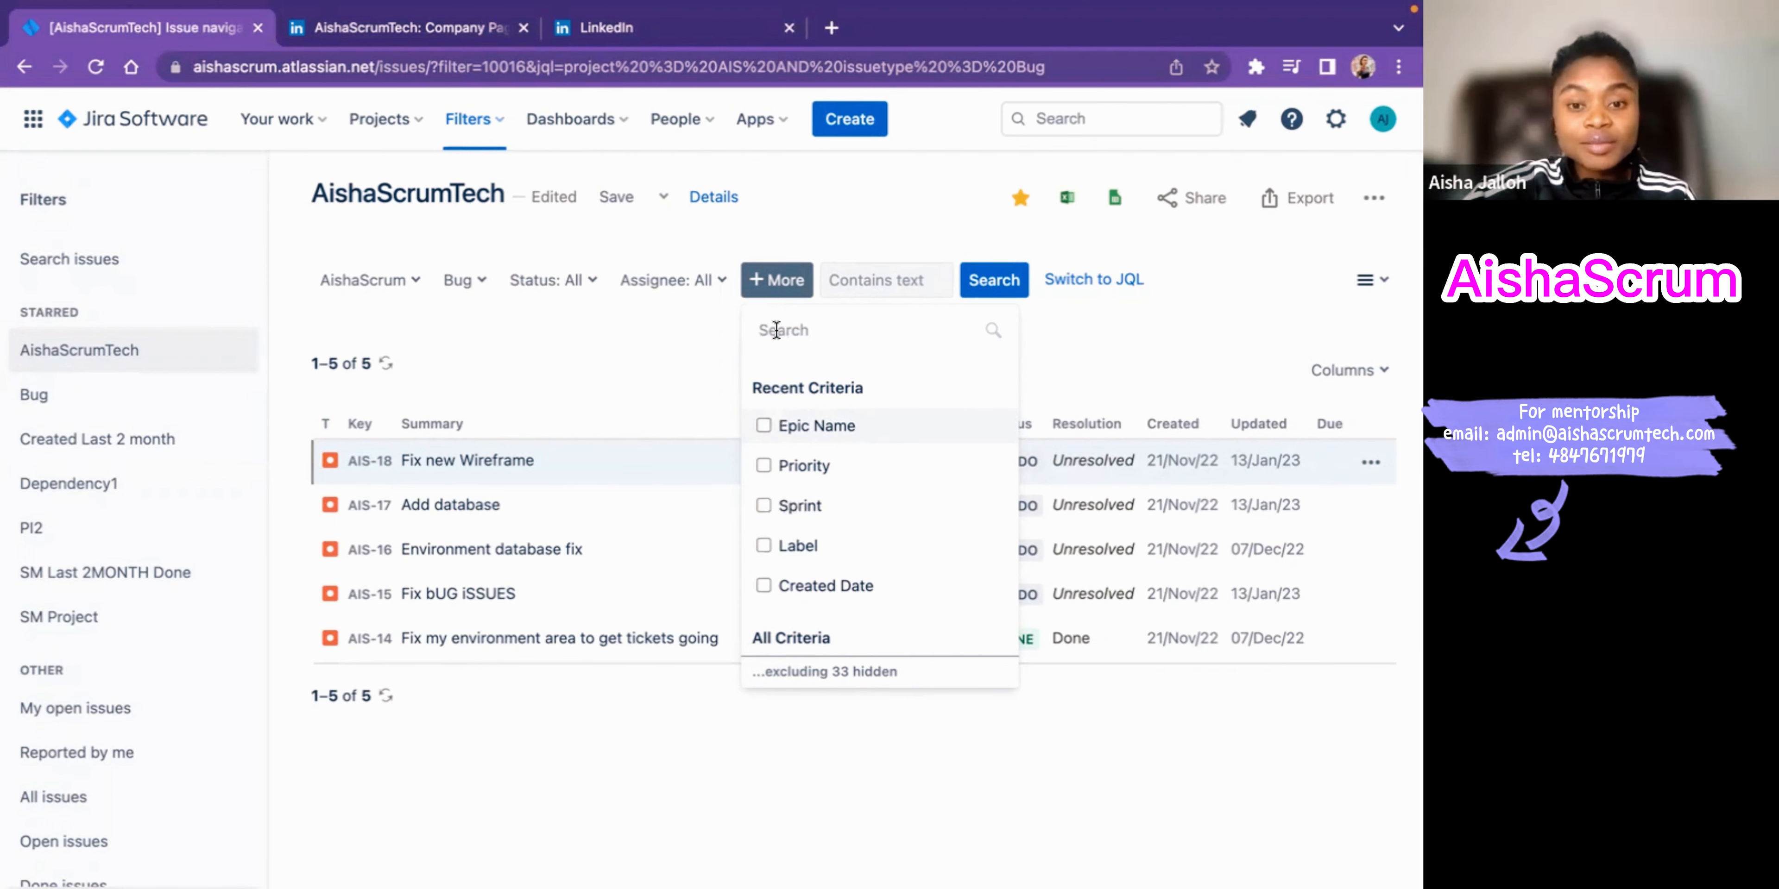
click(764, 466)
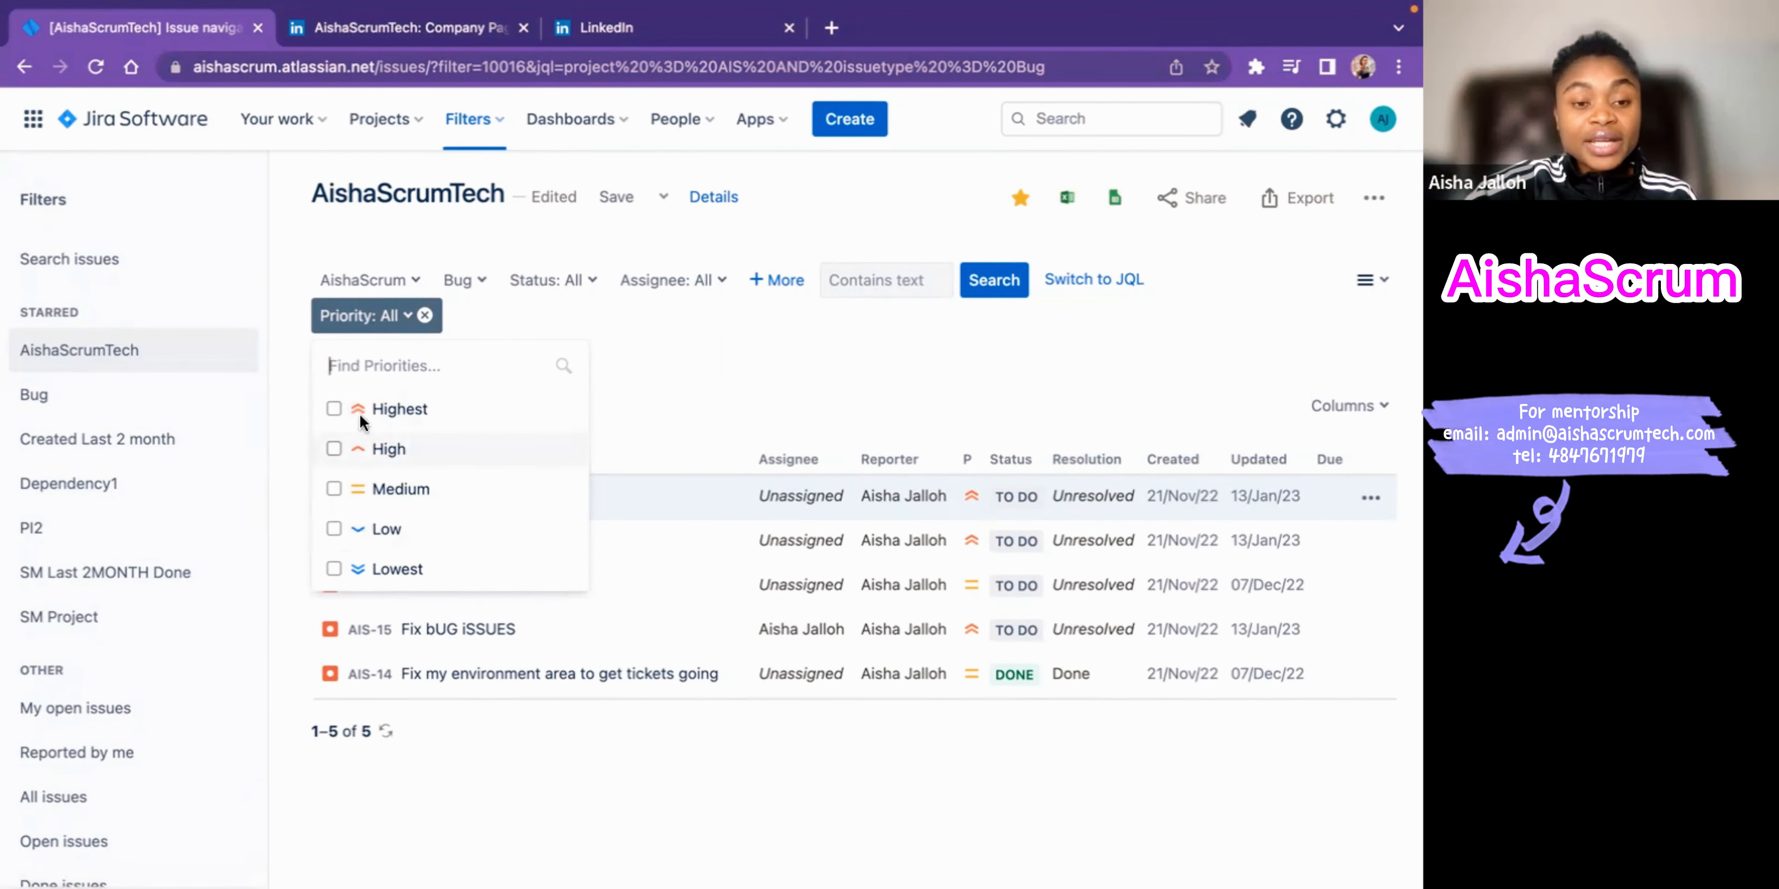
click(334, 410)
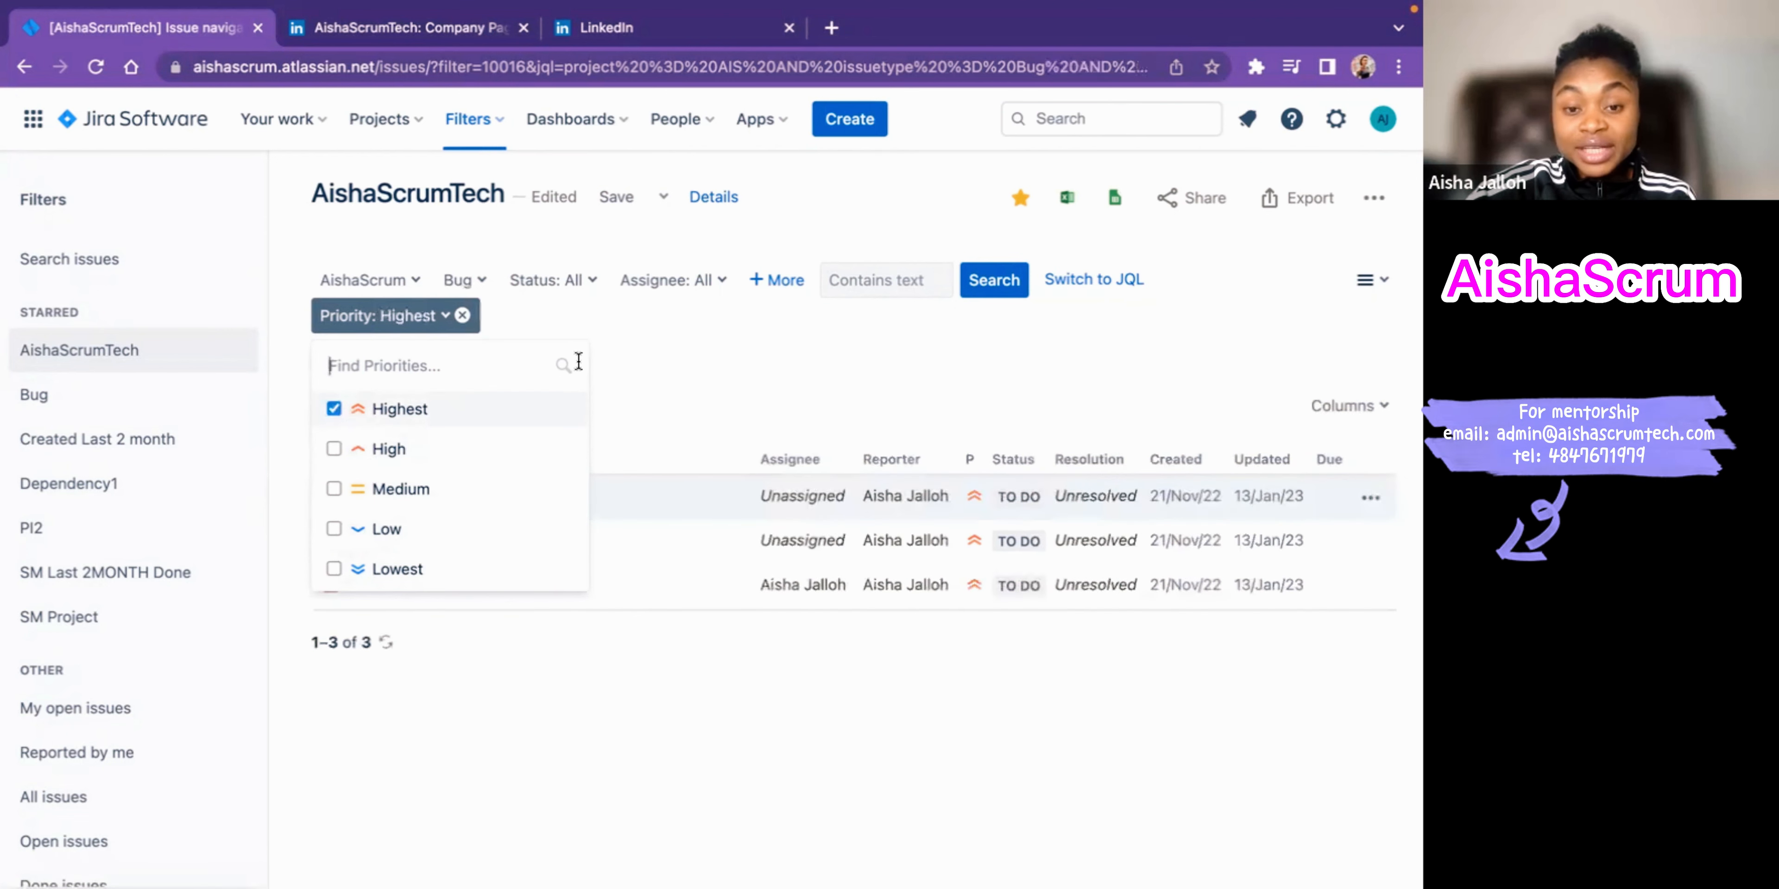
click(686, 380)
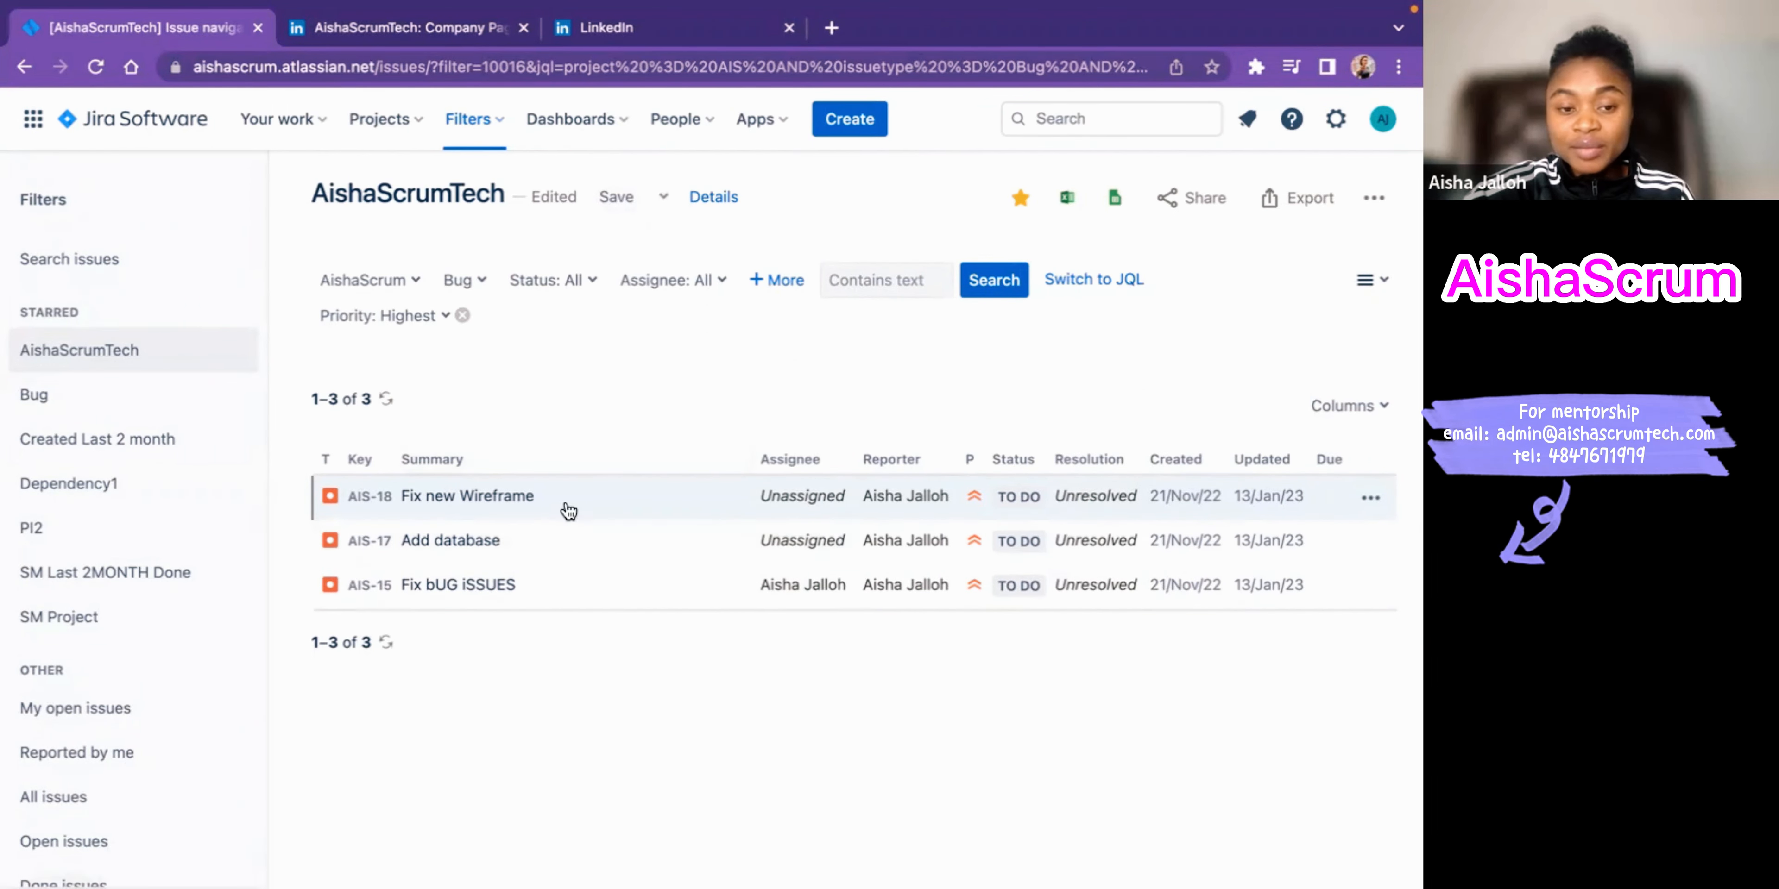
Step: Save a copy of the edited filter under the name "Highest Priority Bug"
click(663, 199)
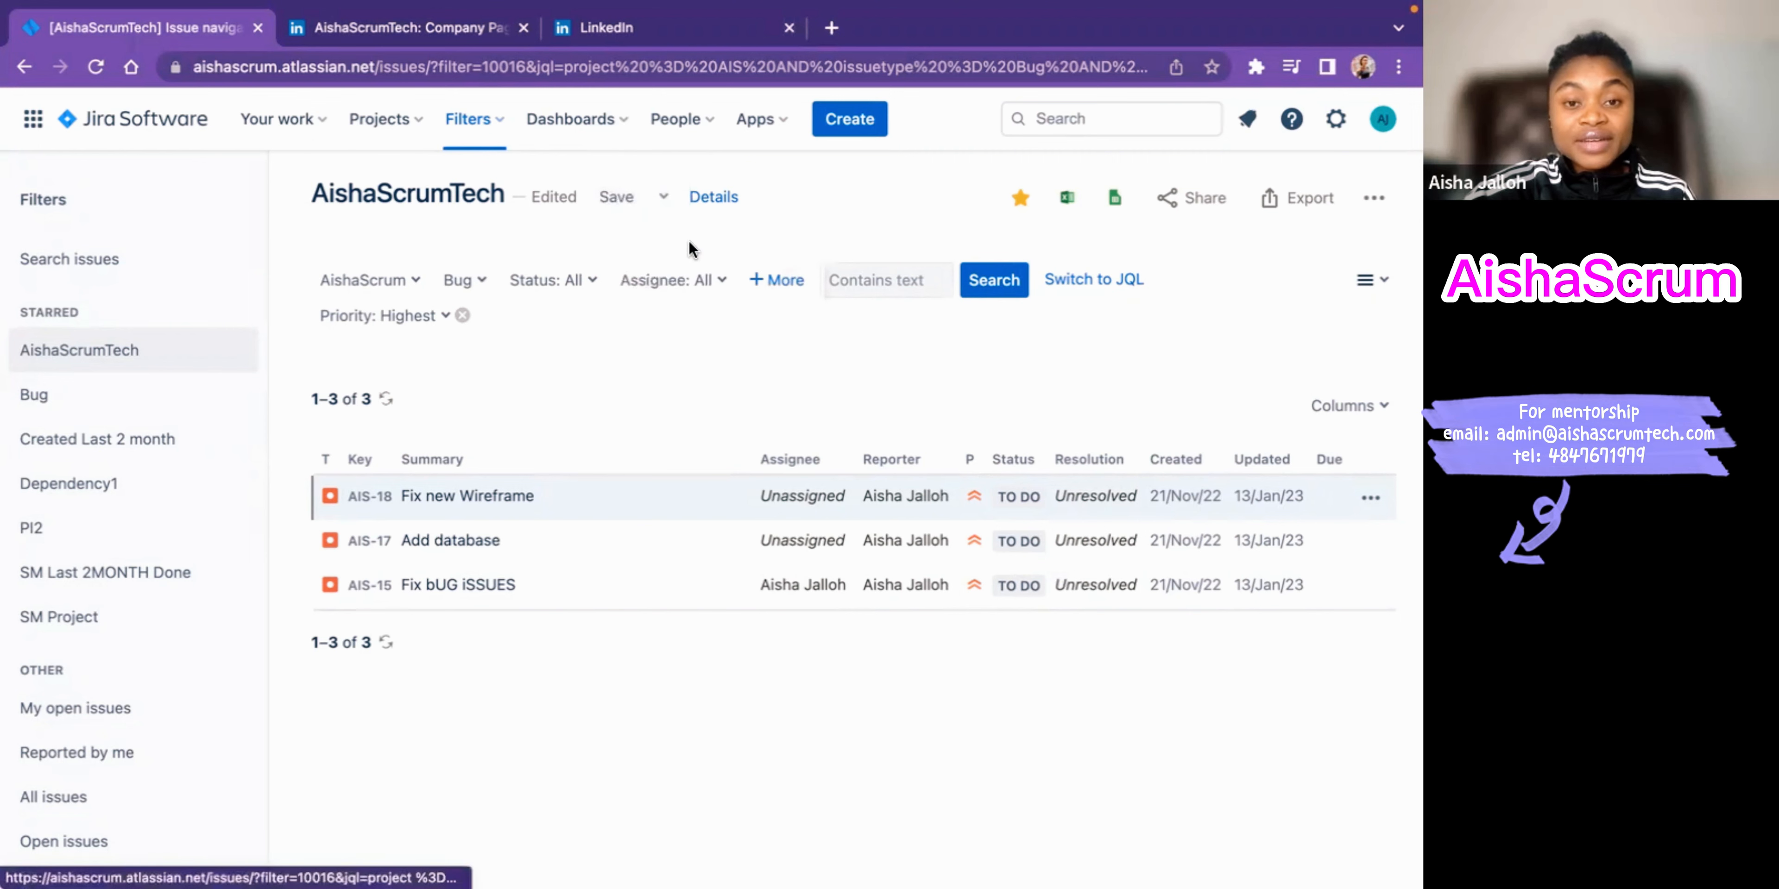
click(688, 242)
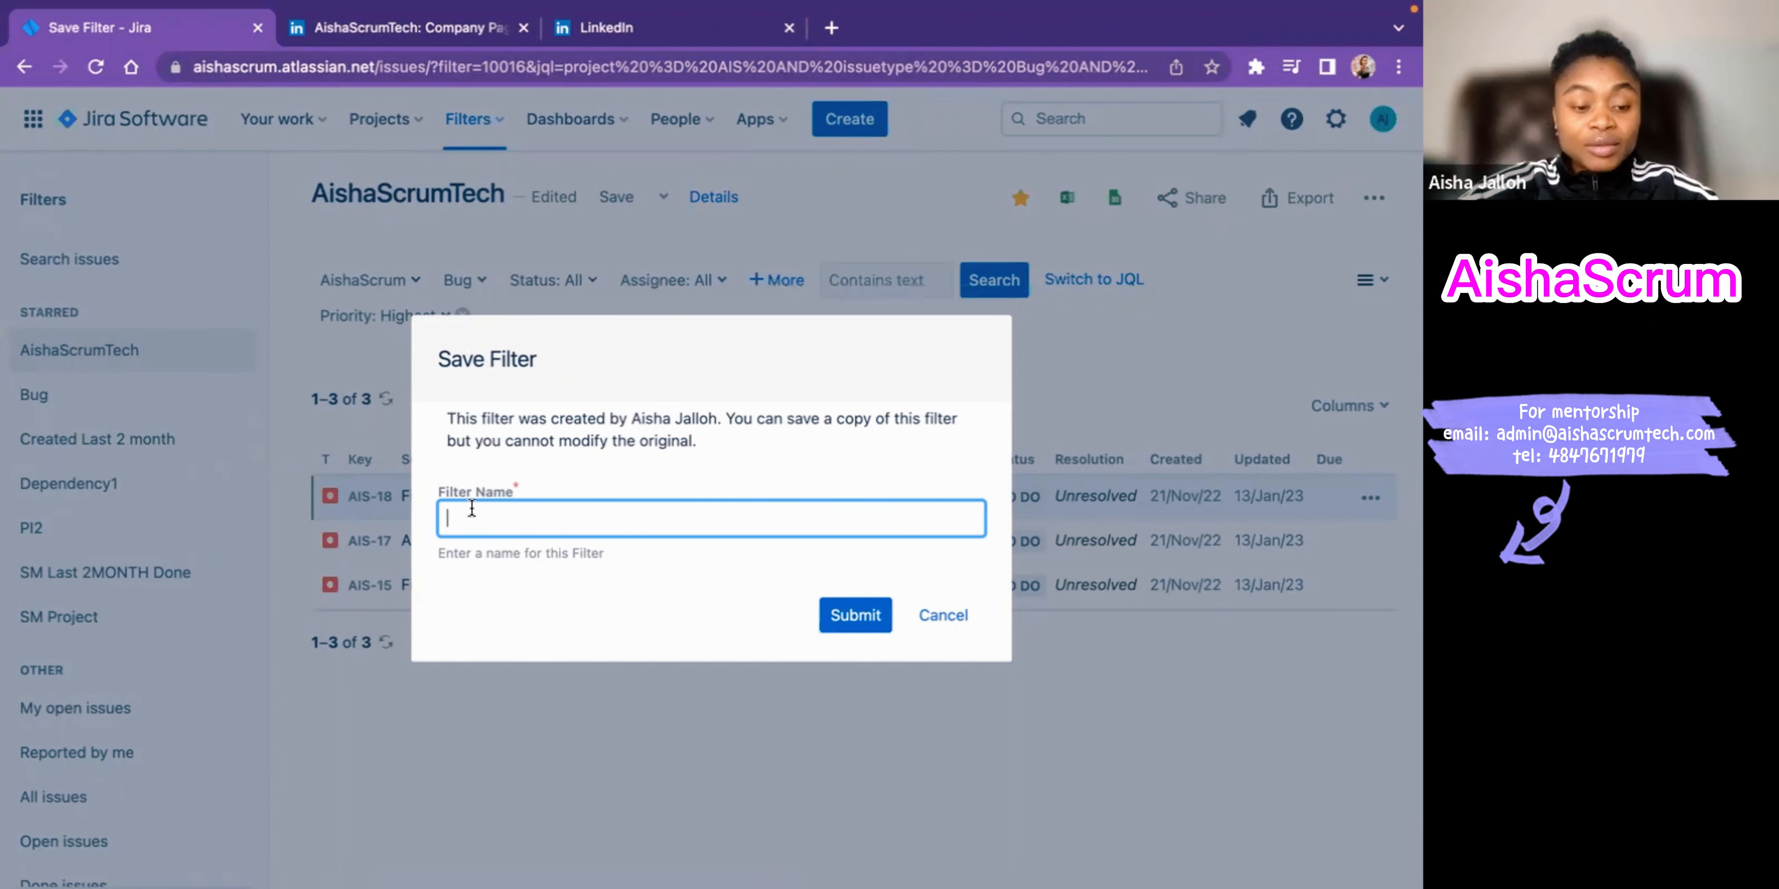
text(Pri)
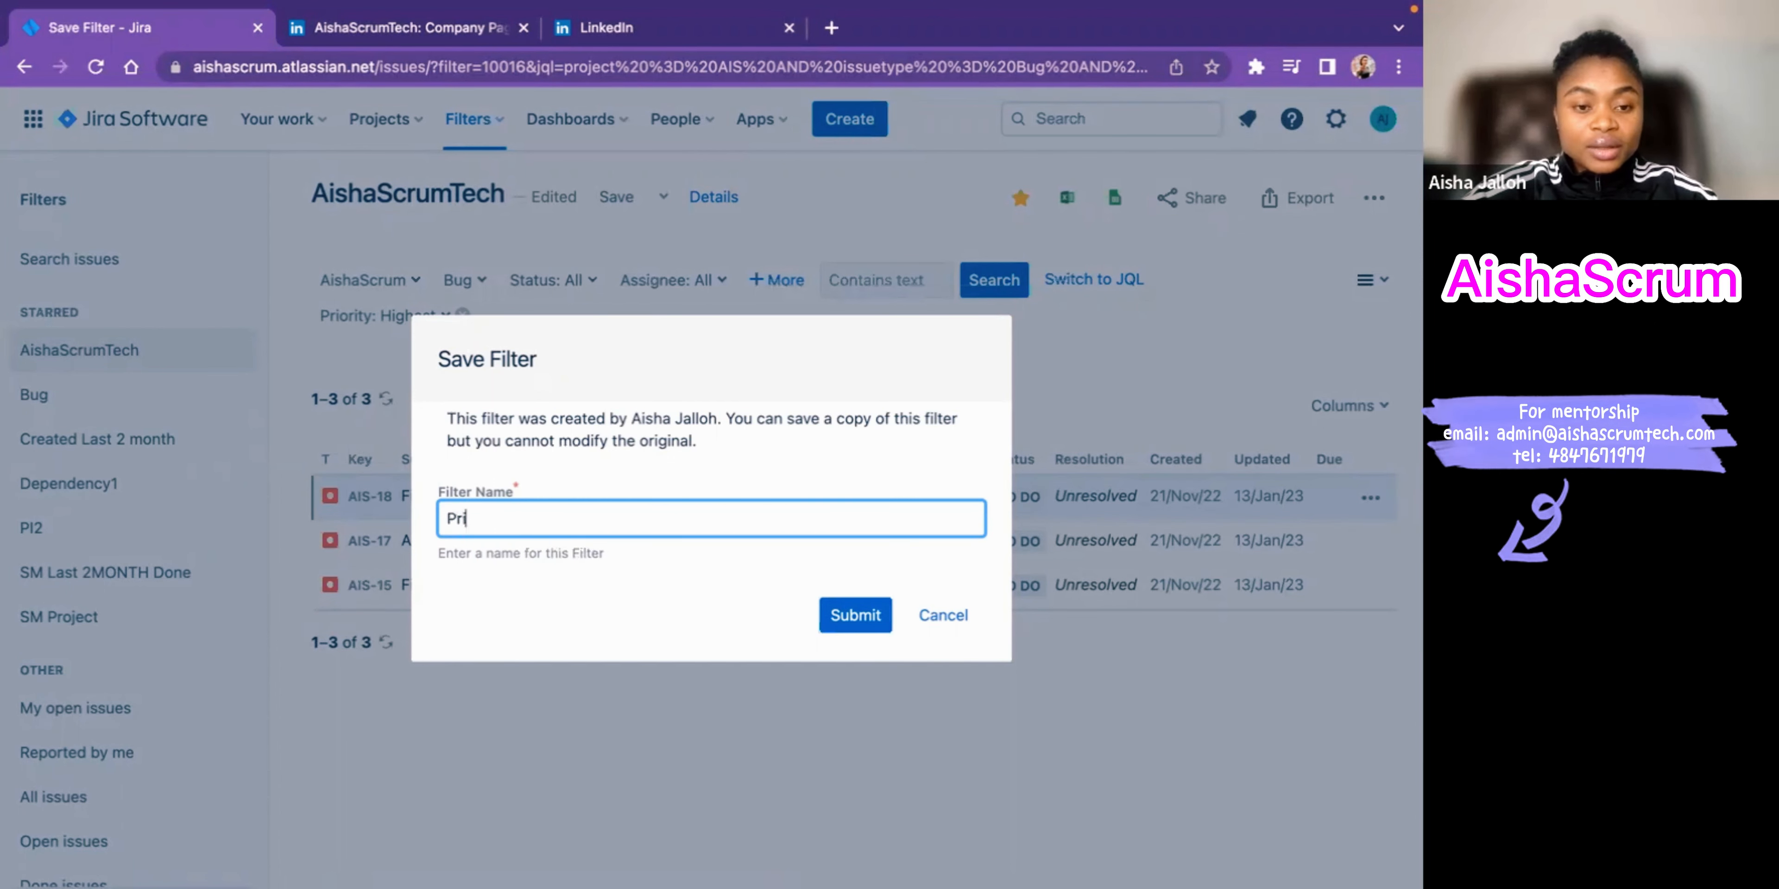
text(ority Bu)
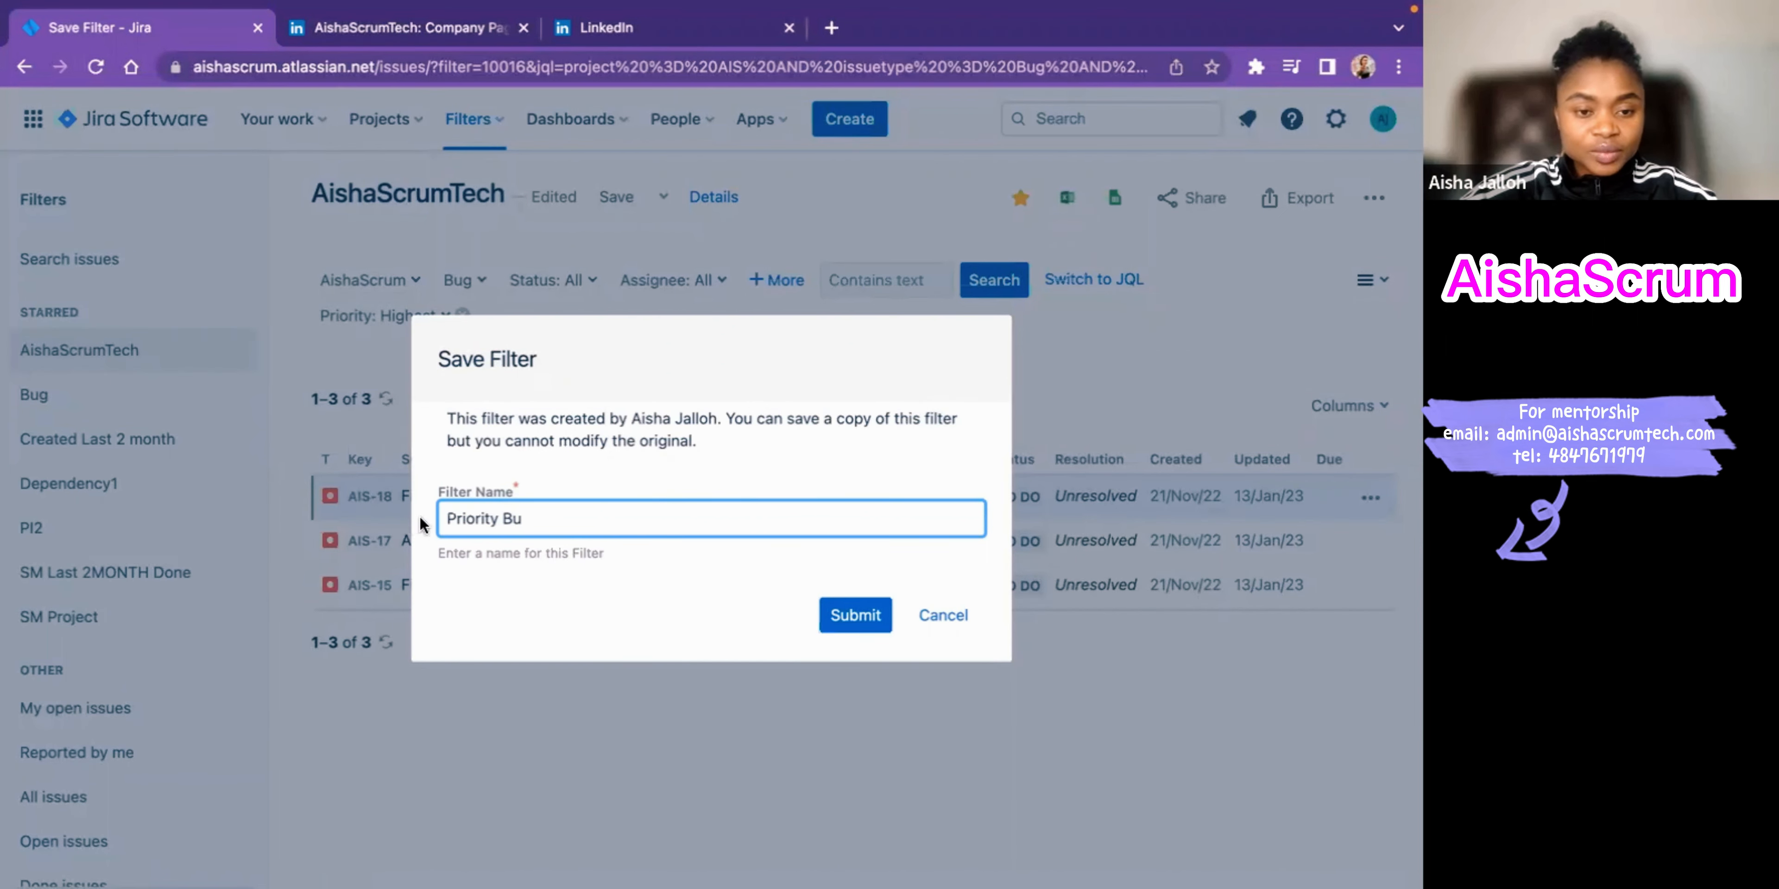
text(Highest)
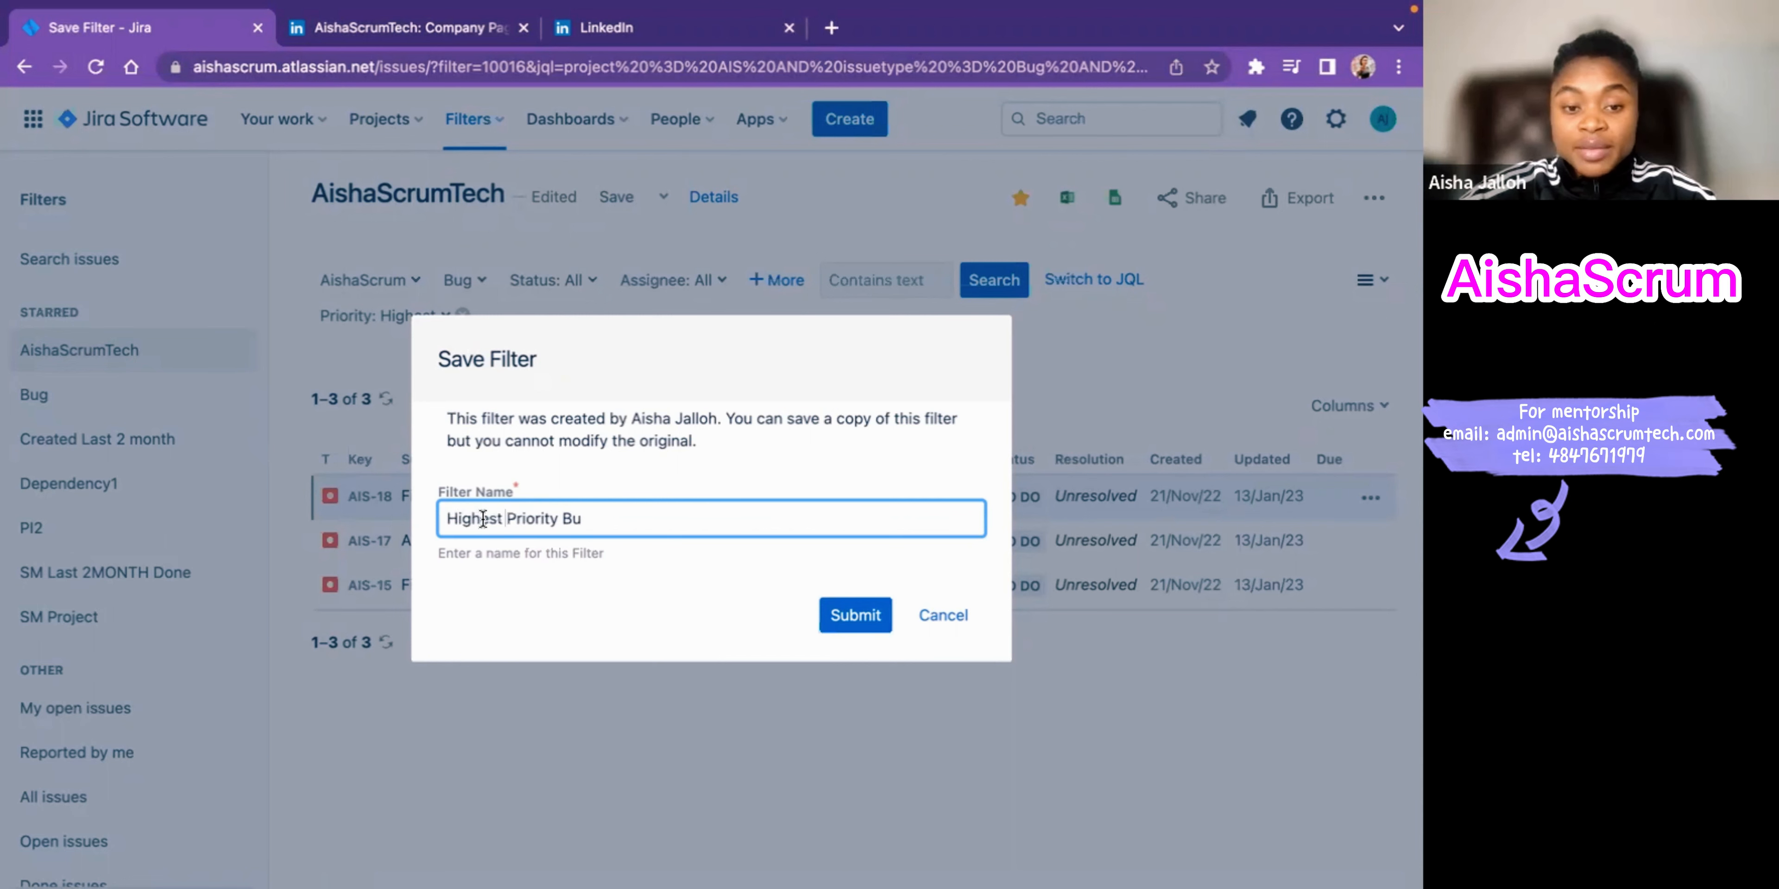
click(582, 521)
text(g)
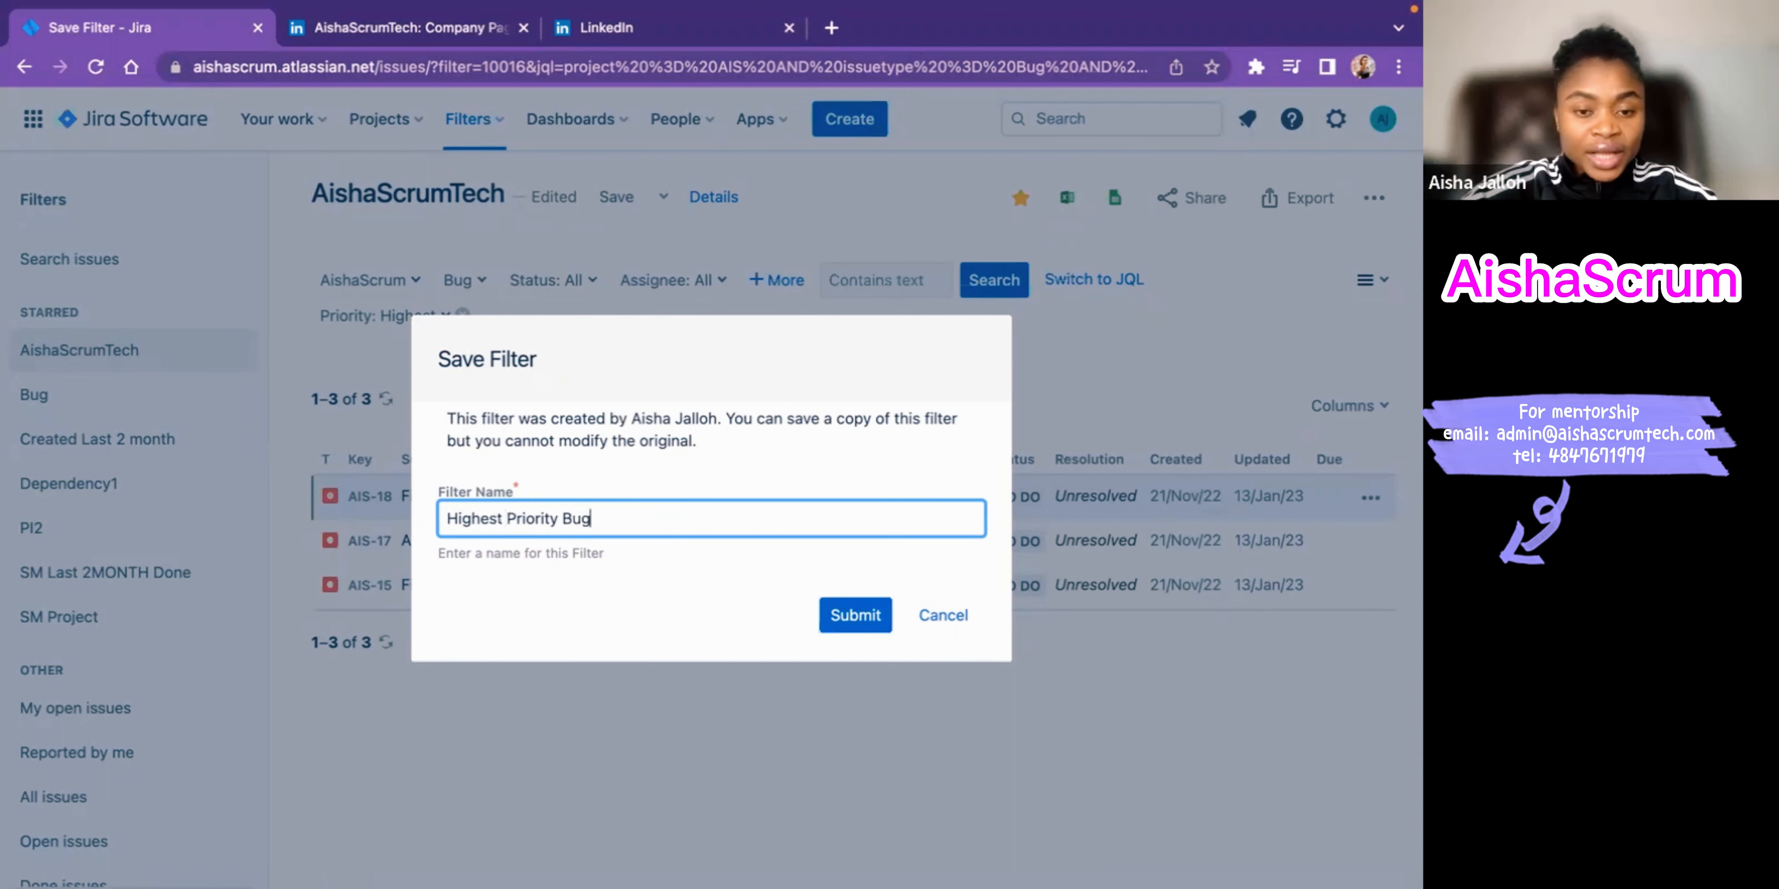
click(854, 619)
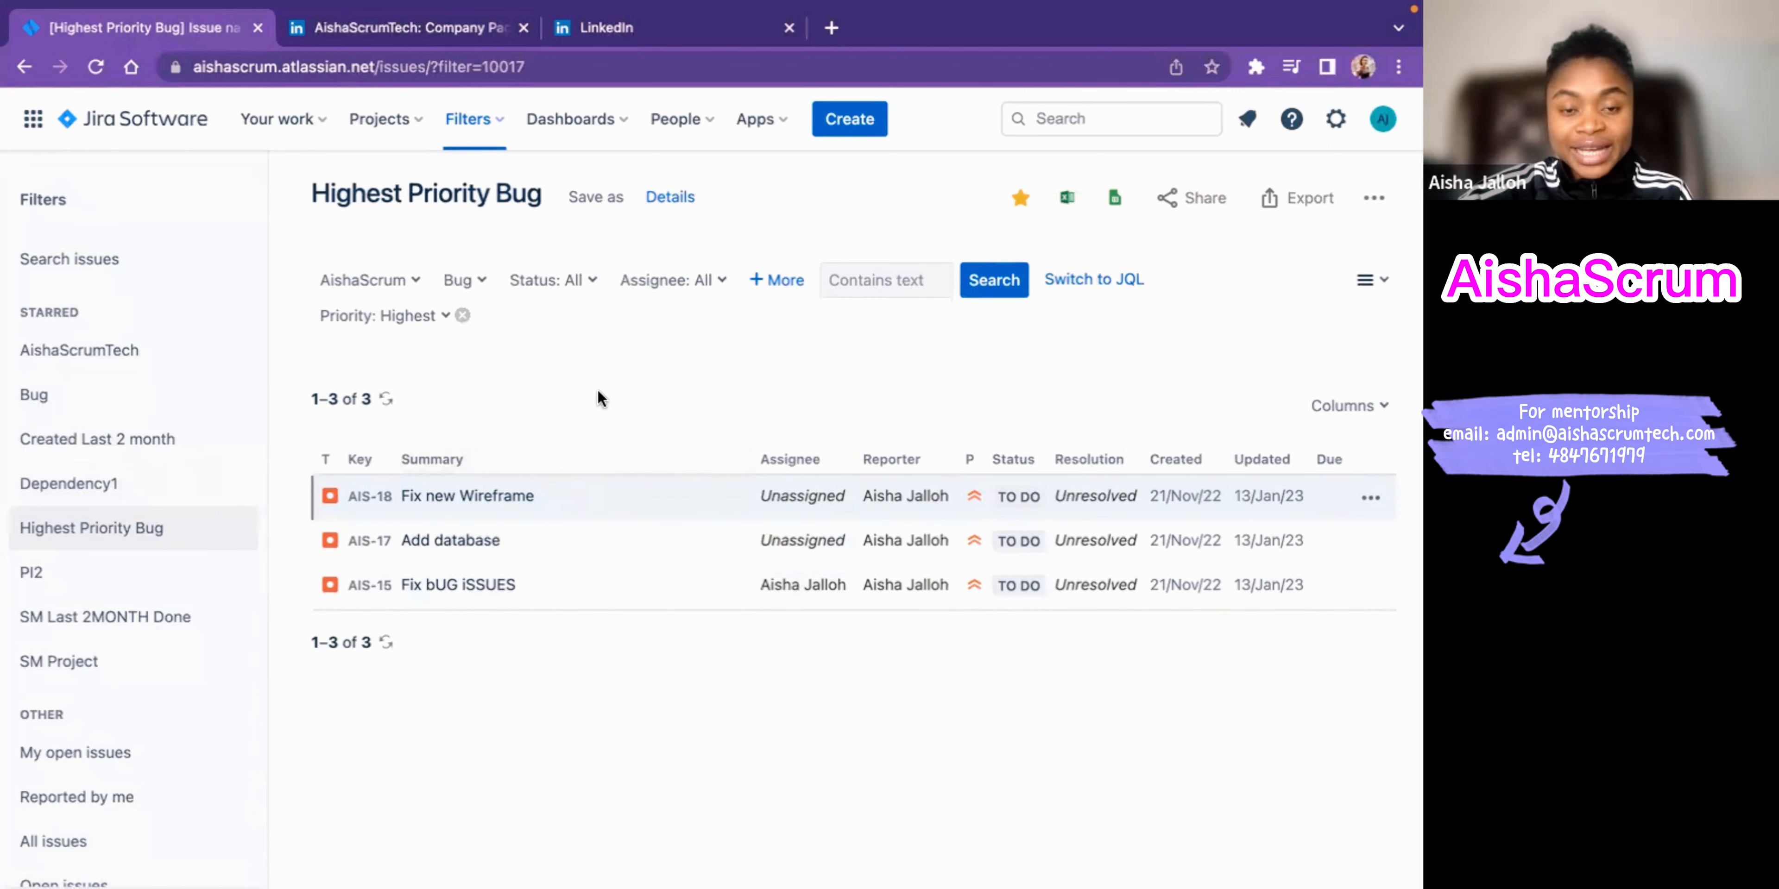
Step: Remove the Priority criterion and the Bug issue type restriction, and look through the resulting AishaScrum issues
click(460, 316)
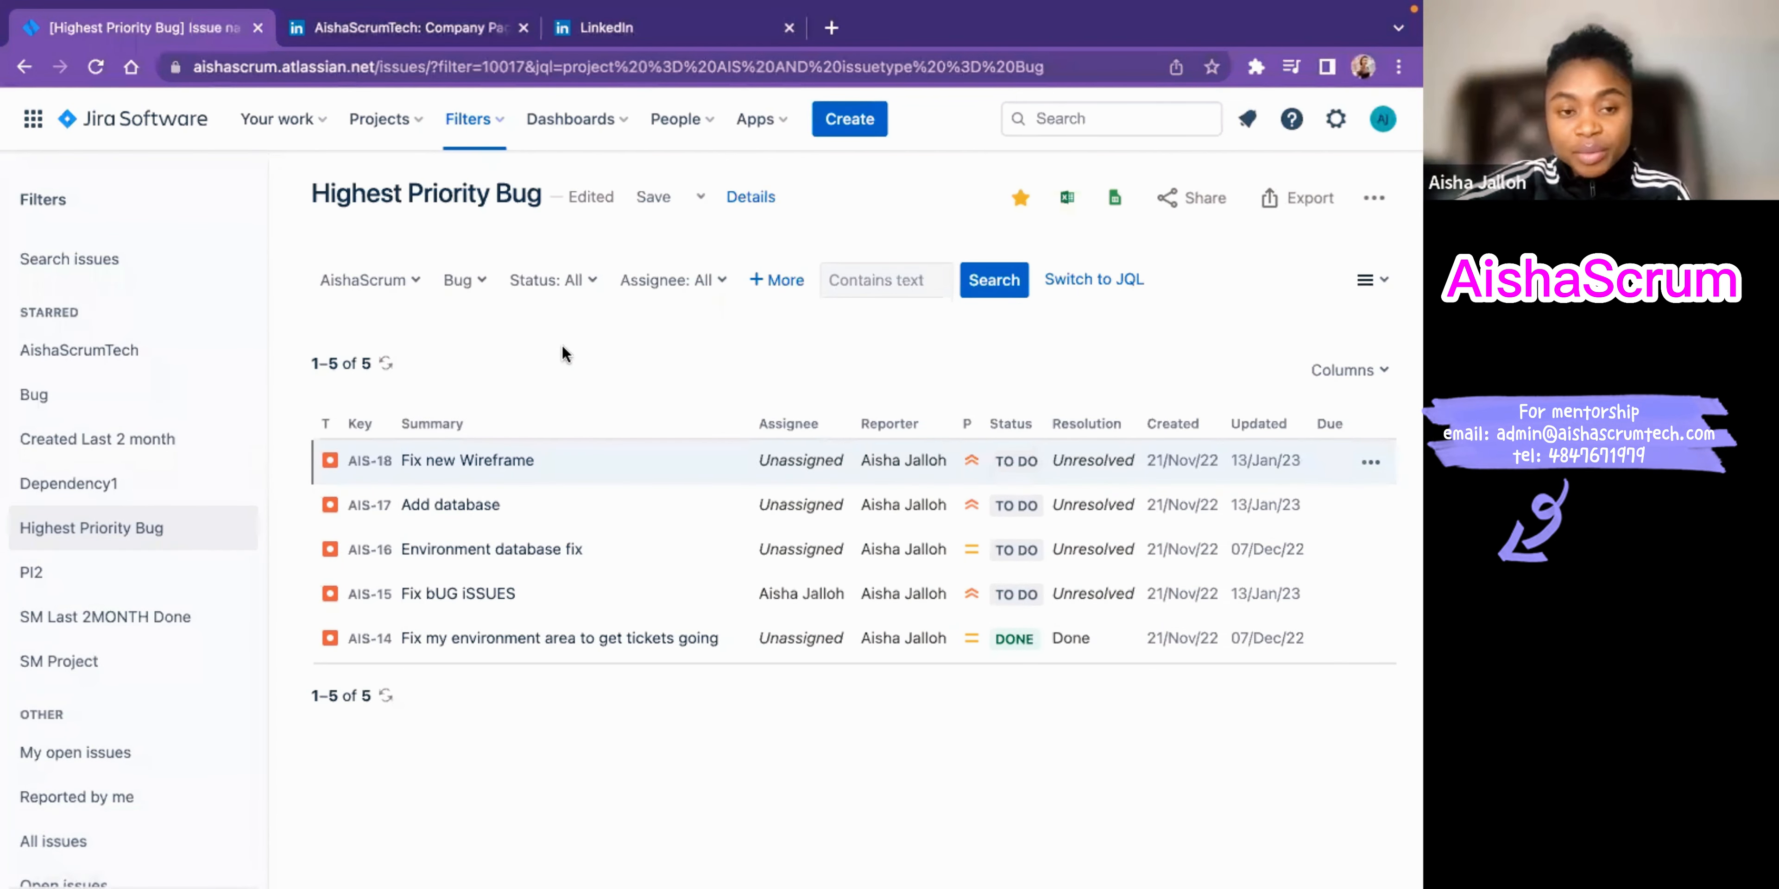
click(483, 282)
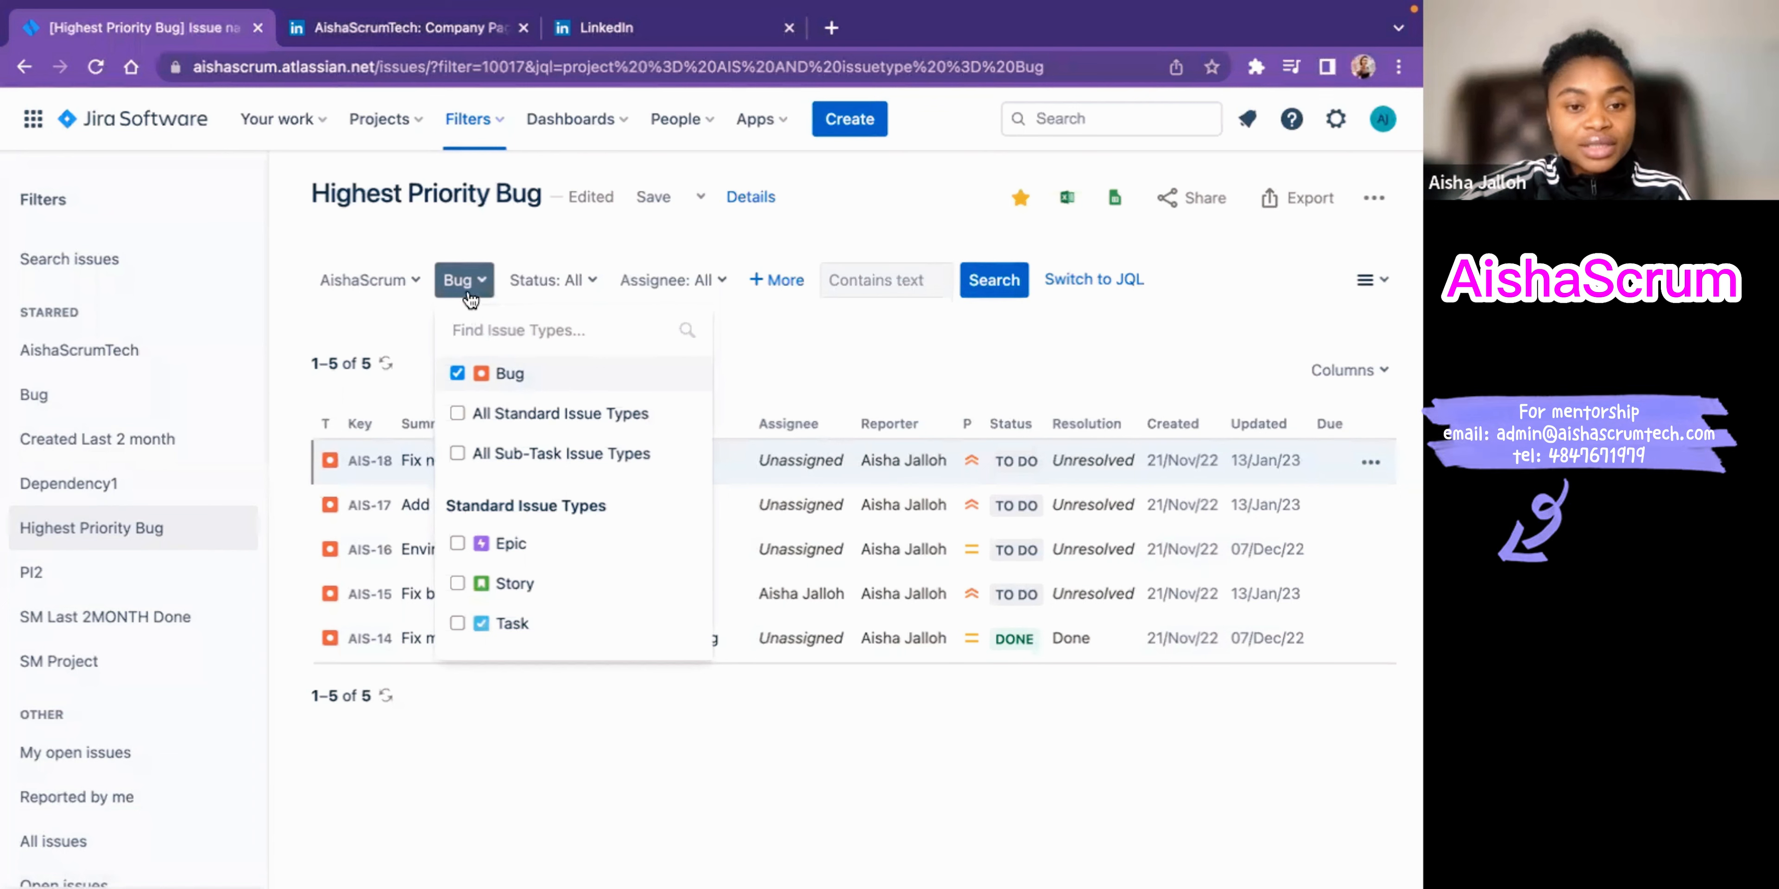
click(457, 373)
click(809, 357)
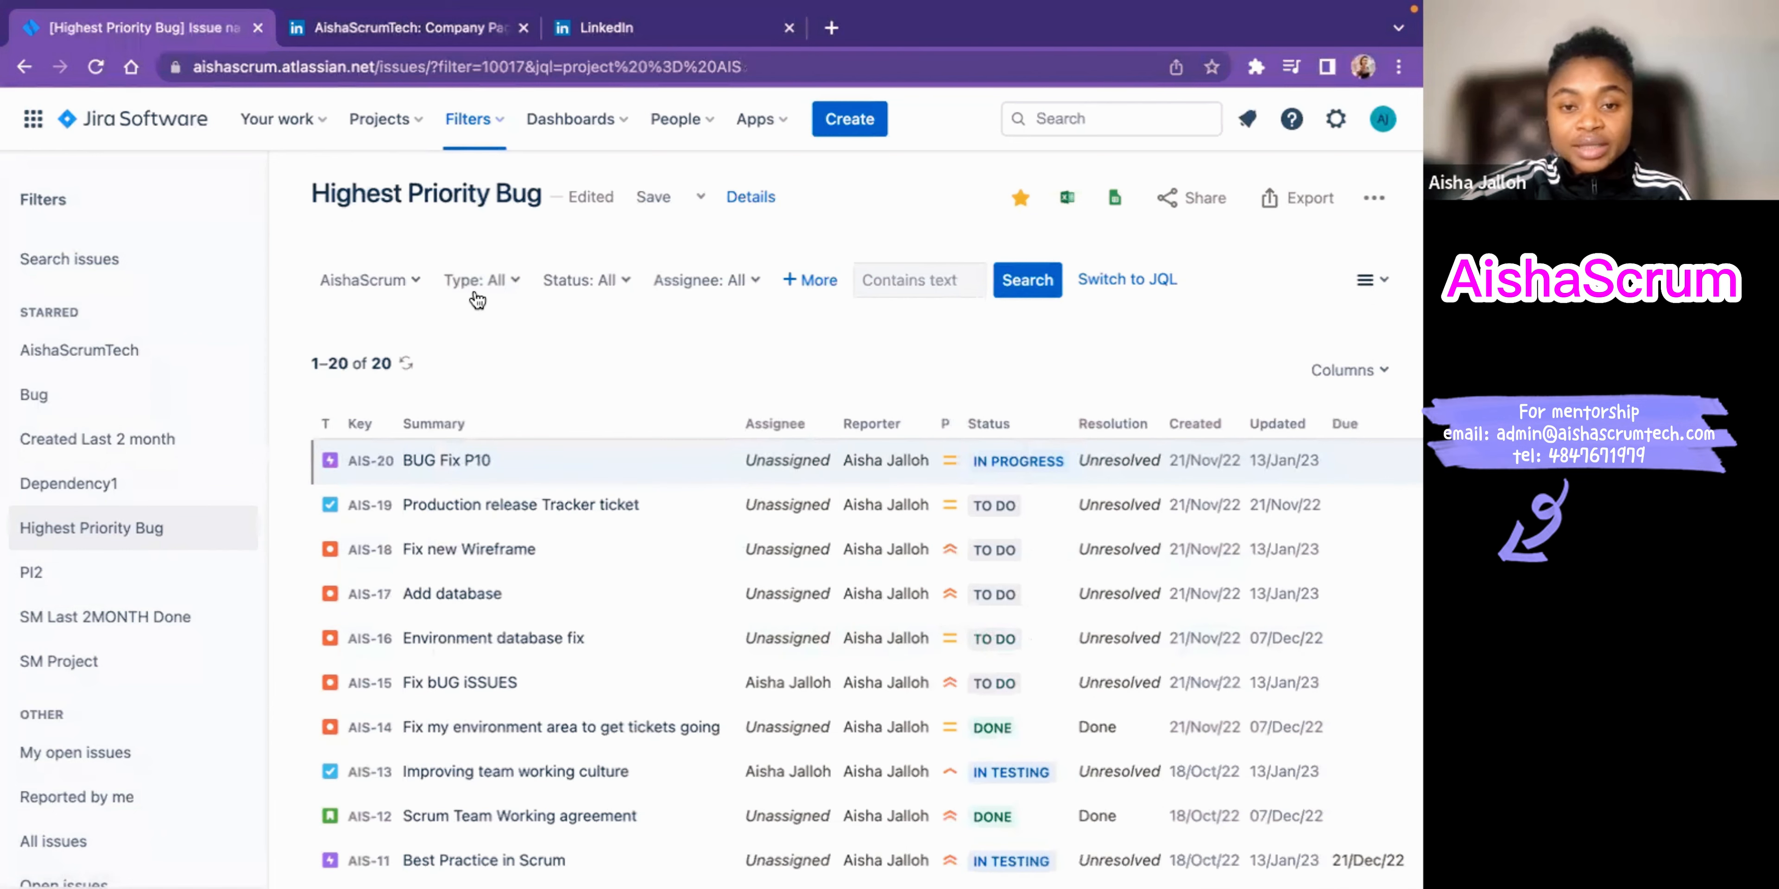
scroll(577, 377, down, 3)
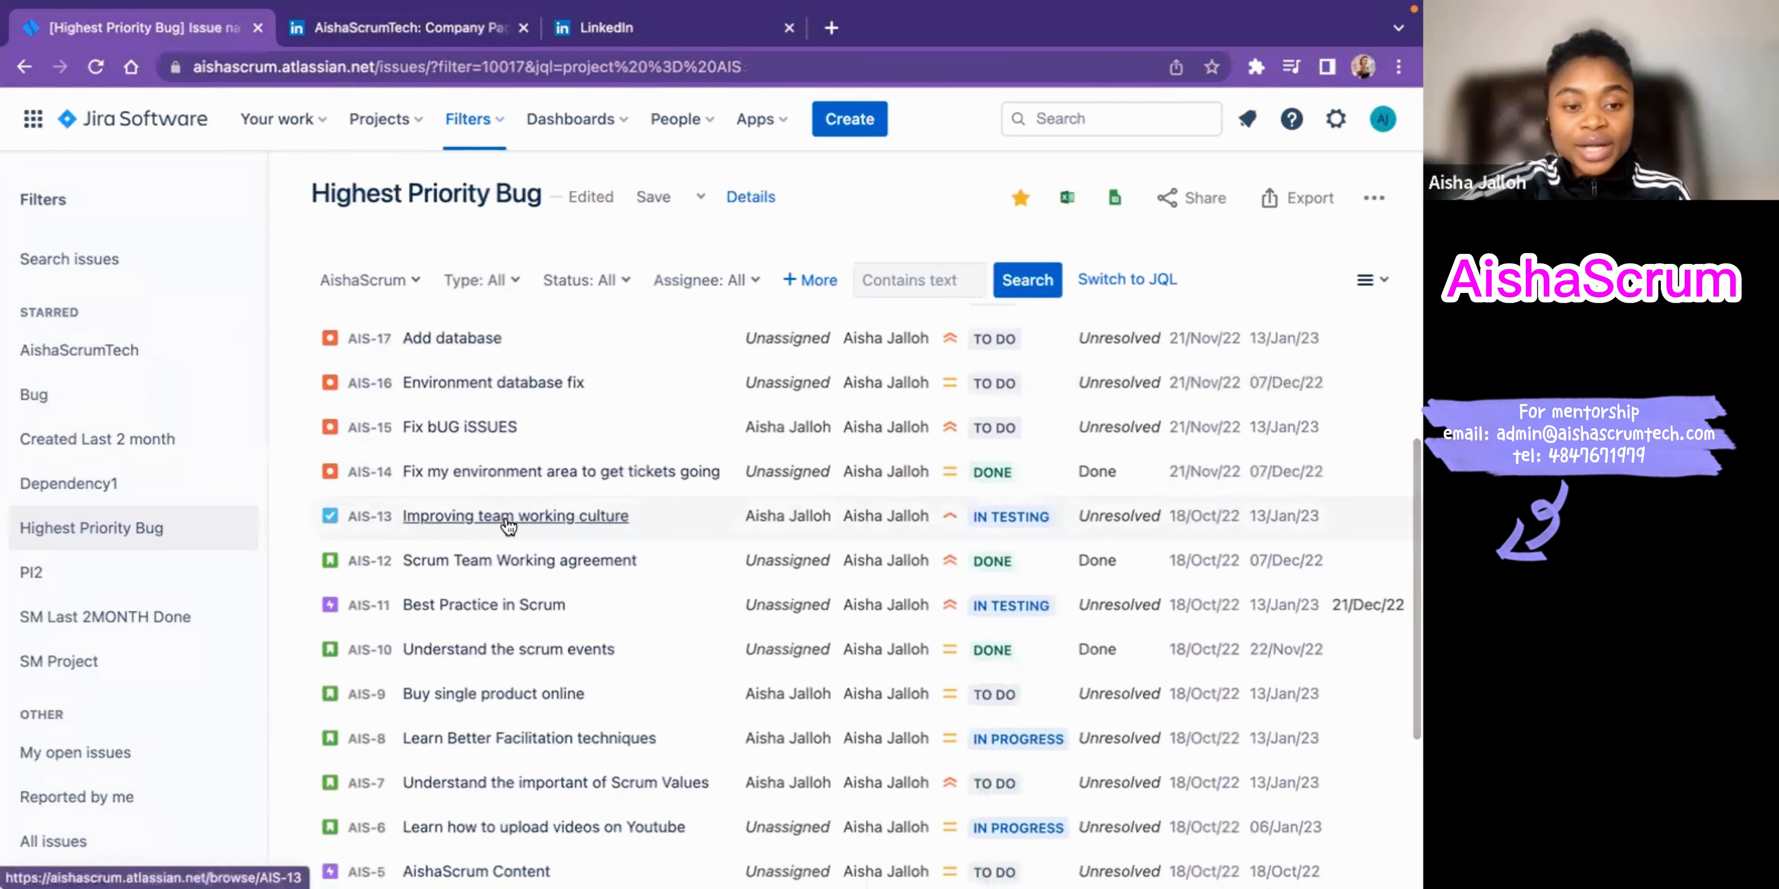
scroll(506, 521, down, 3)
scroll(505, 516, up, 3)
scroll(505, 516, up, 1)
scroll(505, 516, up, 3)
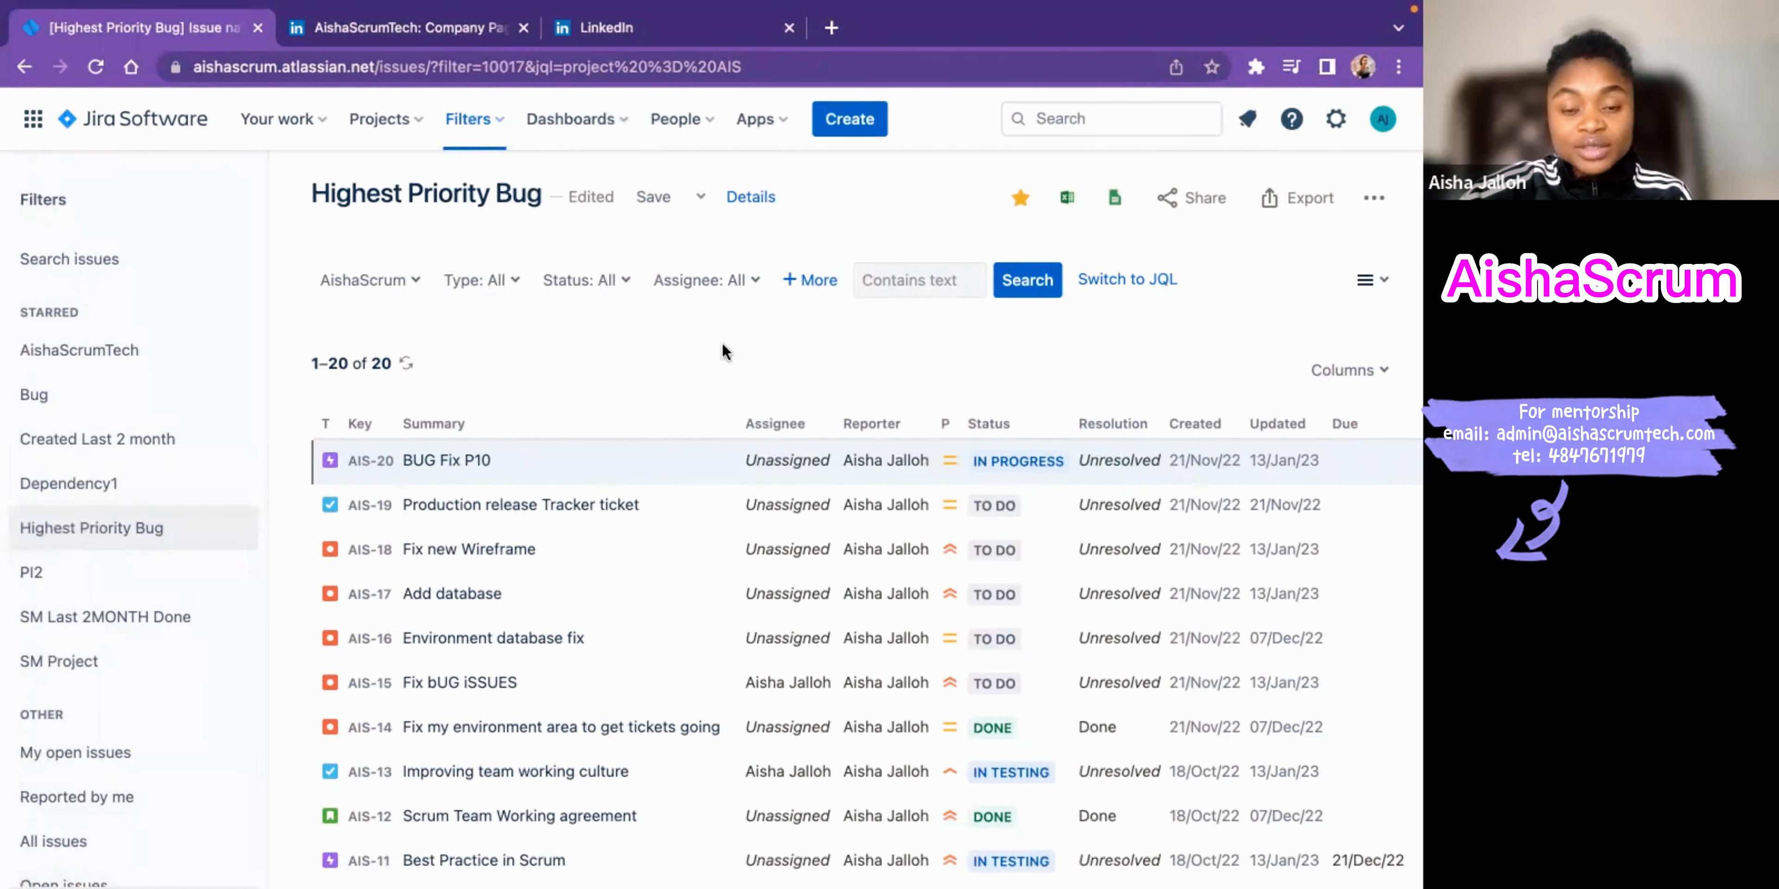
Step: Add a Sprint criterion restricted to the active AIS Sprint 2 of the AIS Board and review the matching issues
click(810, 279)
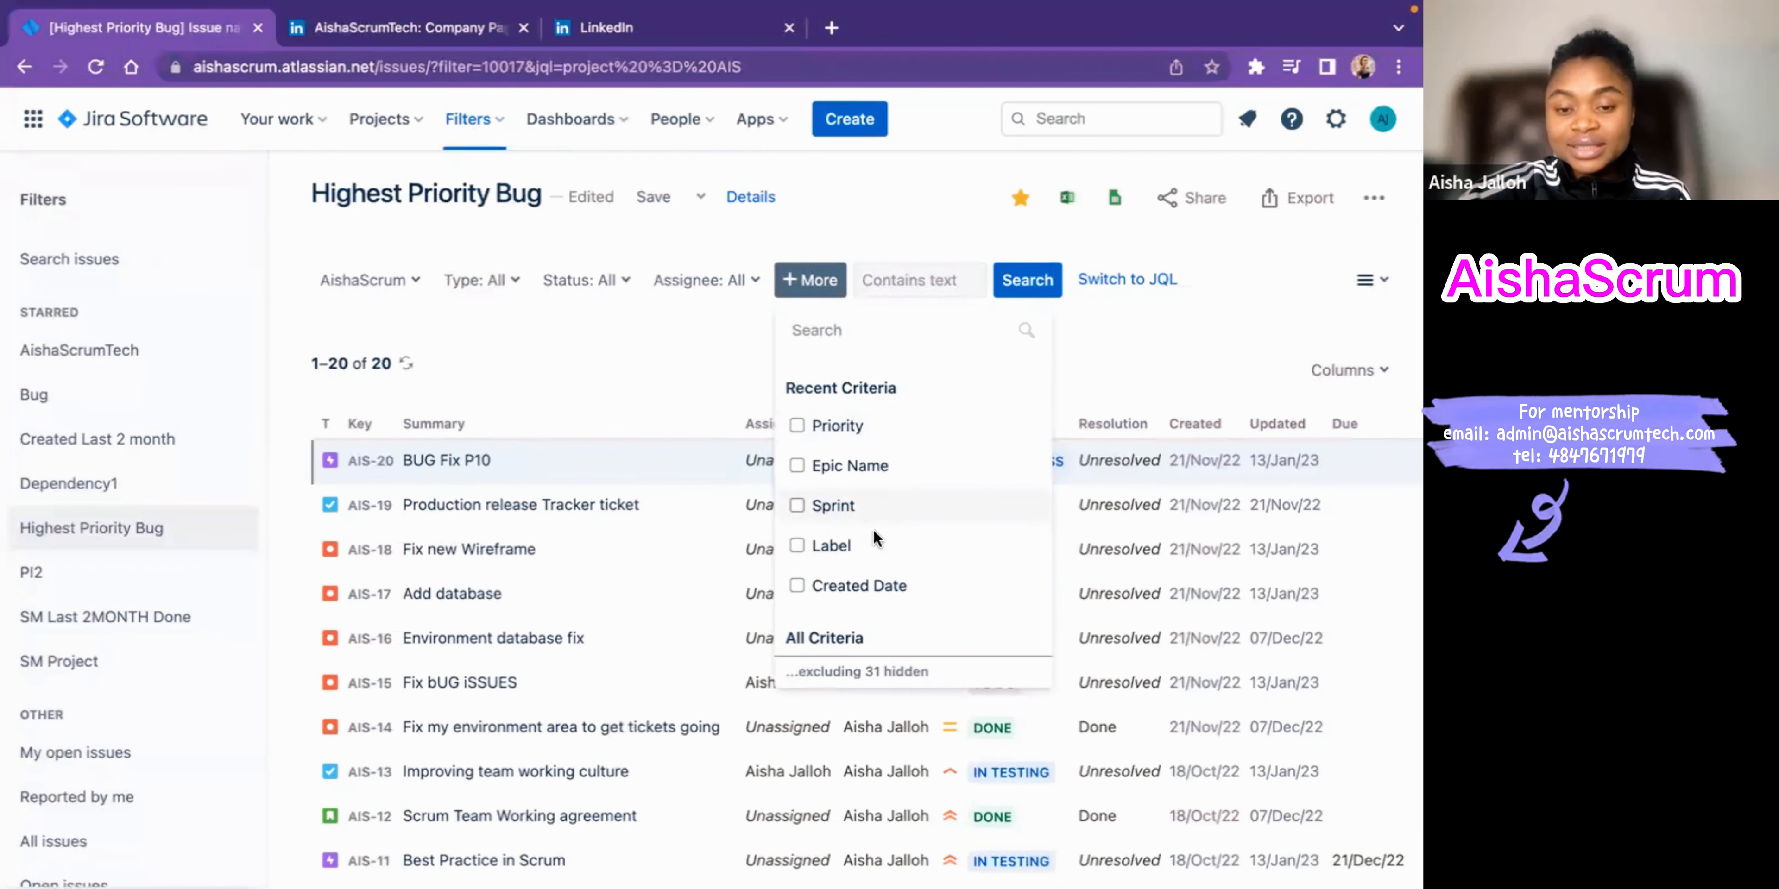
scroll(873, 539, down, 3)
scroll(873, 529, up, 3)
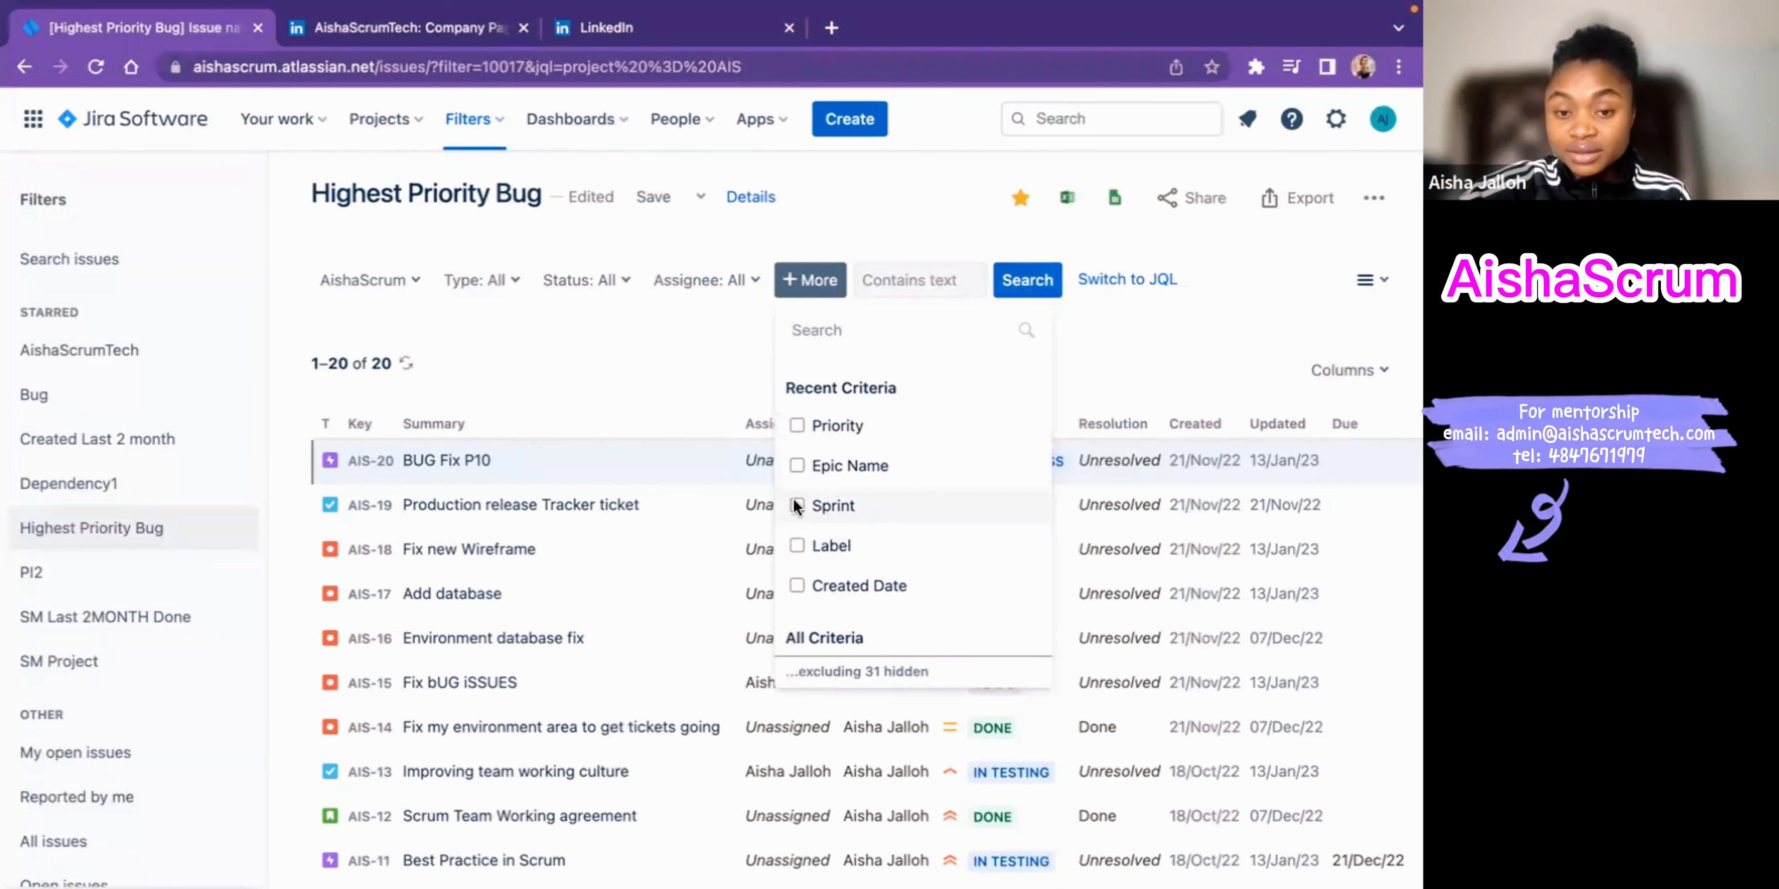
click(801, 505)
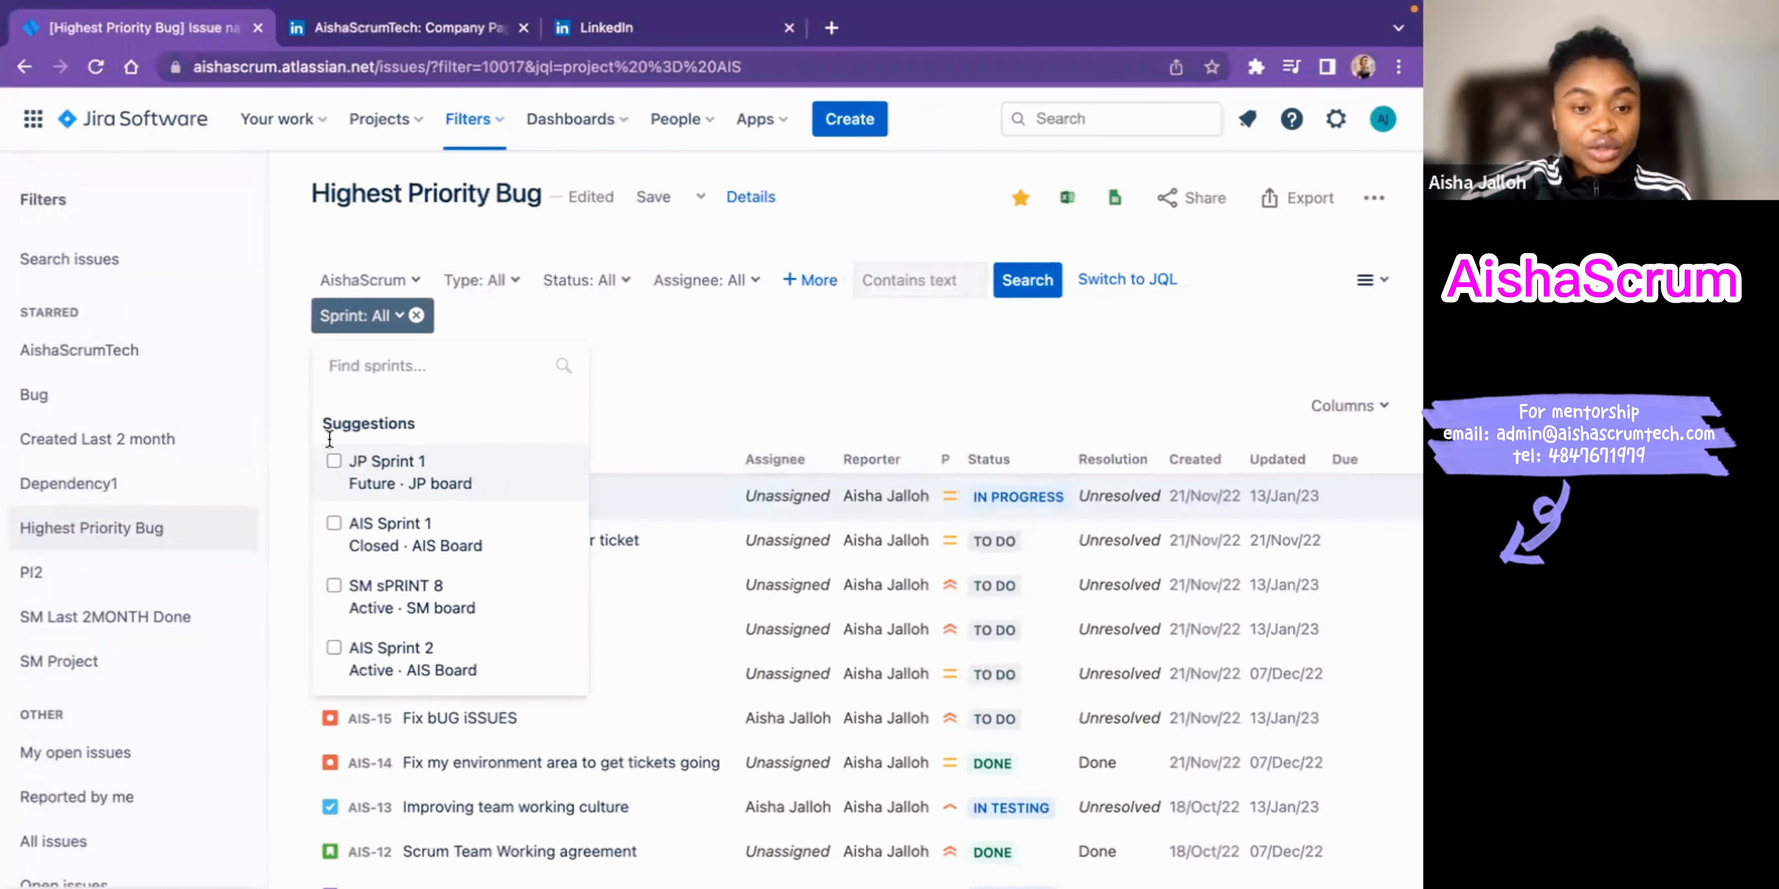
scroll(457, 547, down, 1)
scroll(457, 547, up, 1)
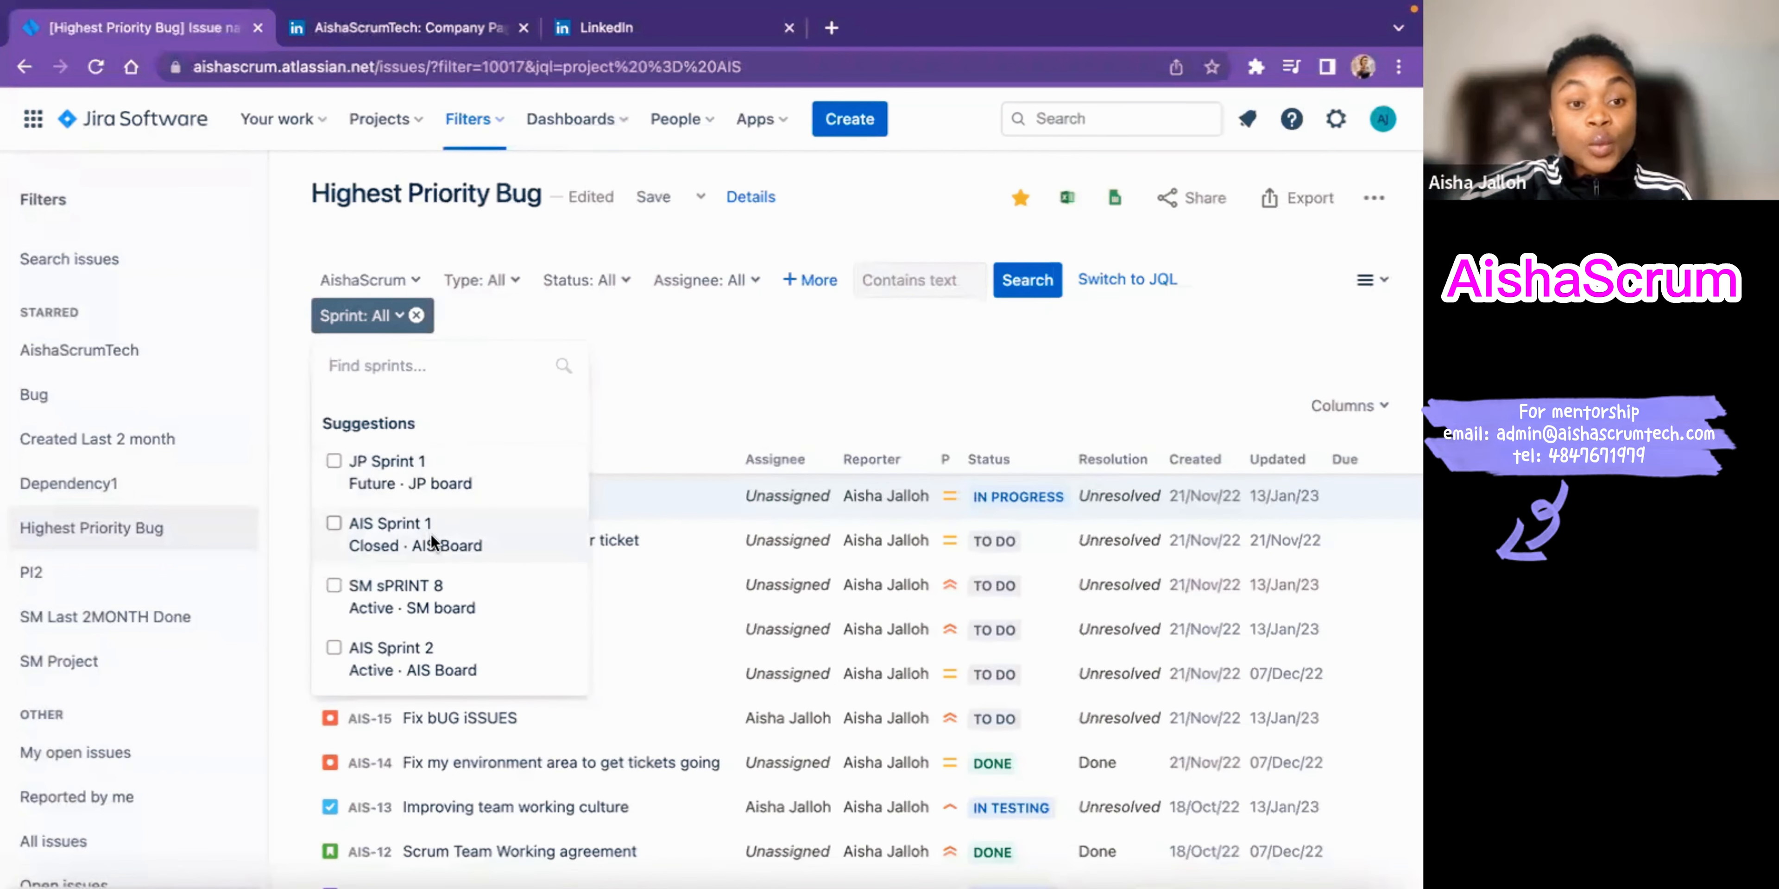
scroll(432, 516, down, 1)
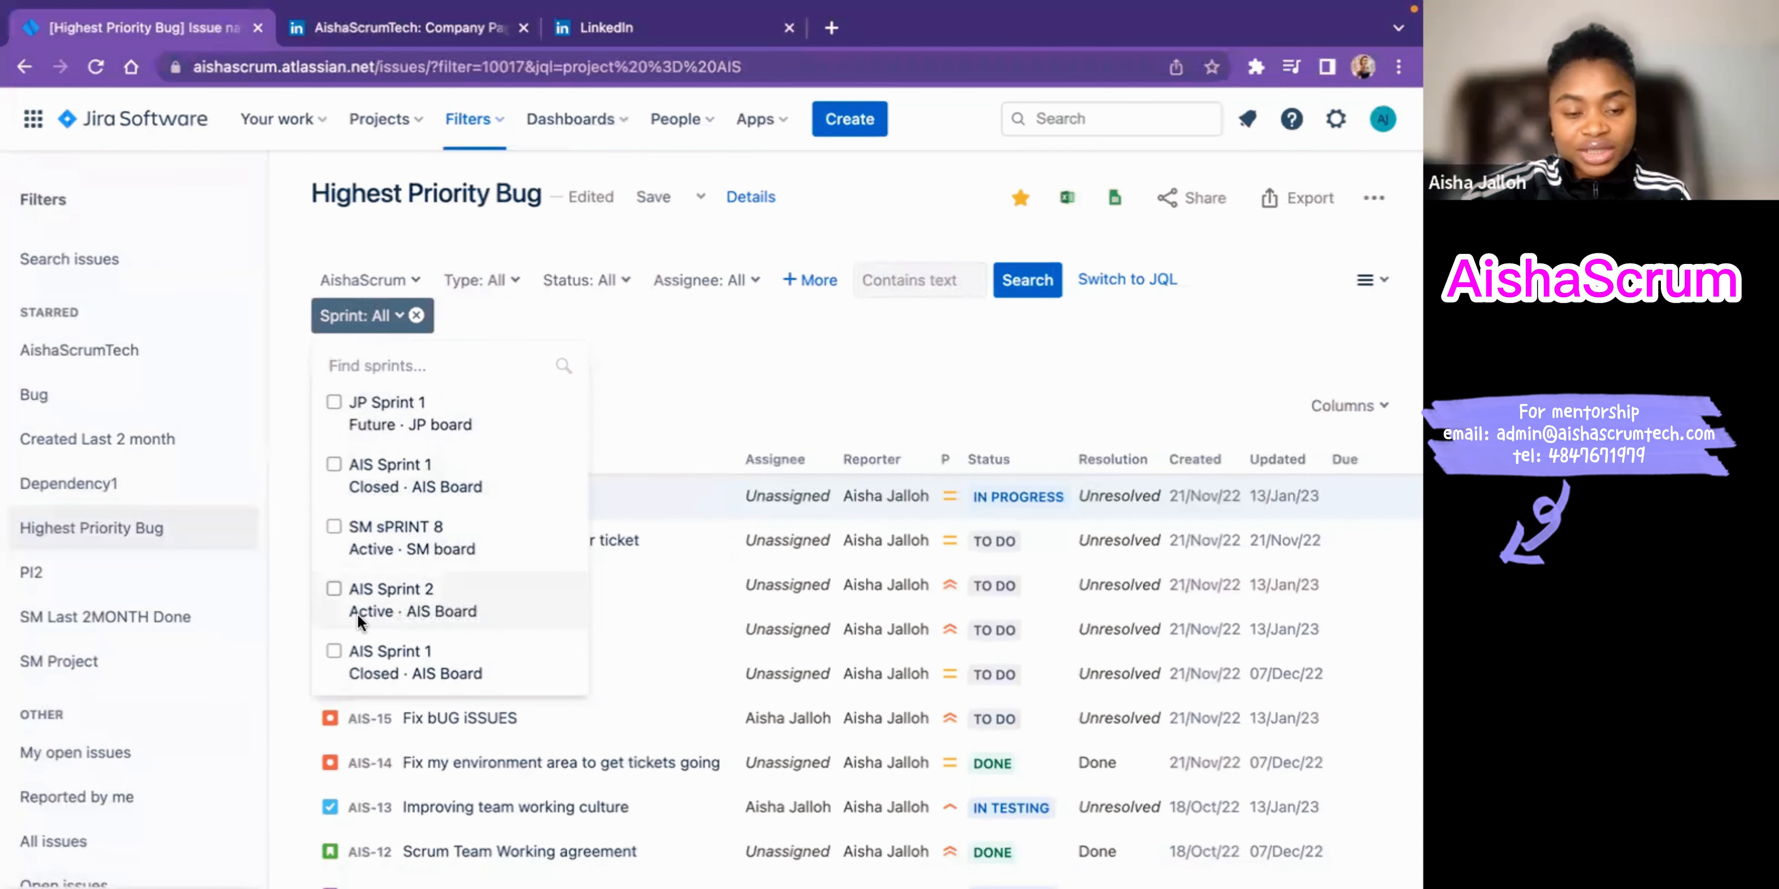
click(334, 590)
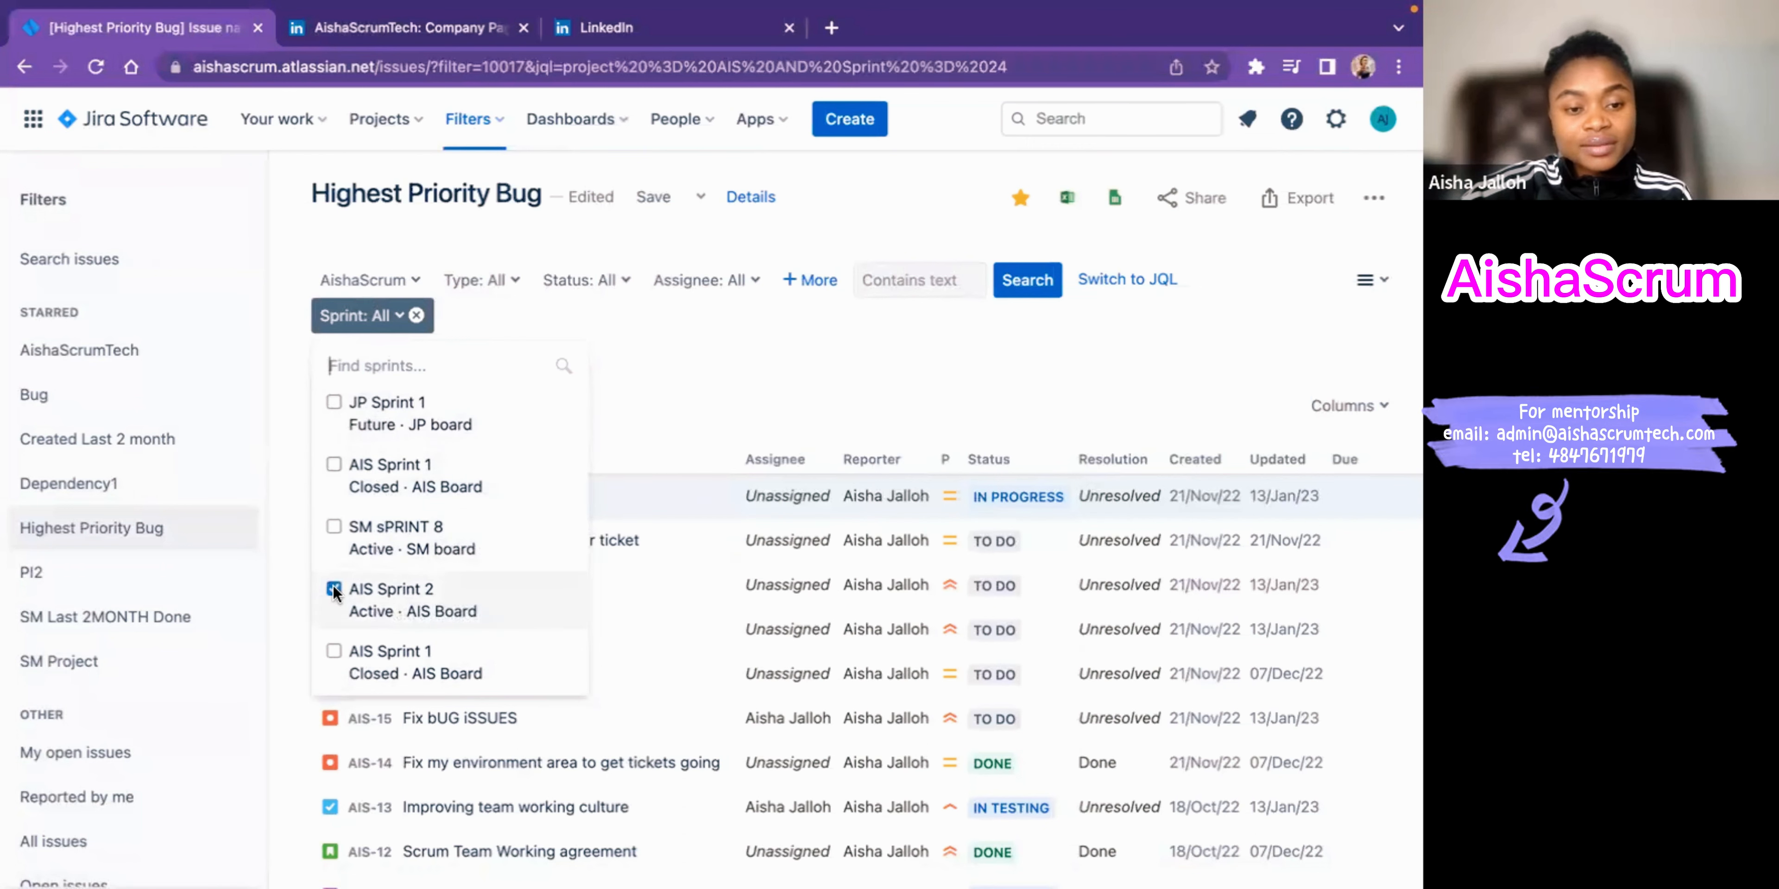
click(788, 373)
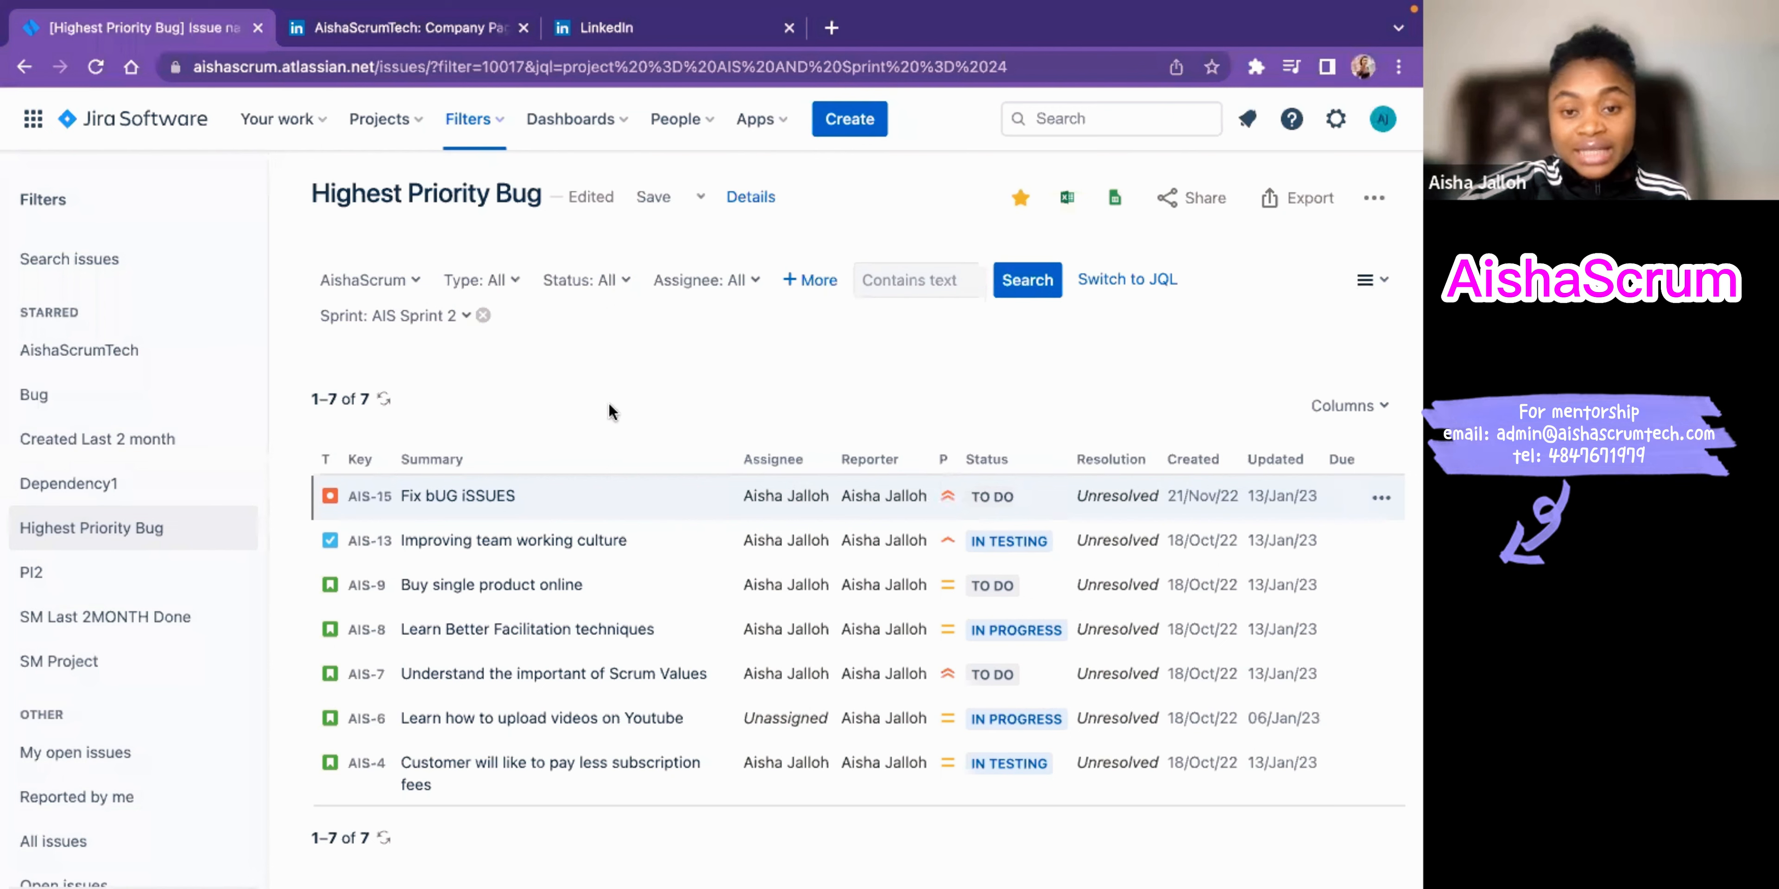
scroll(778, 753, down, 1)
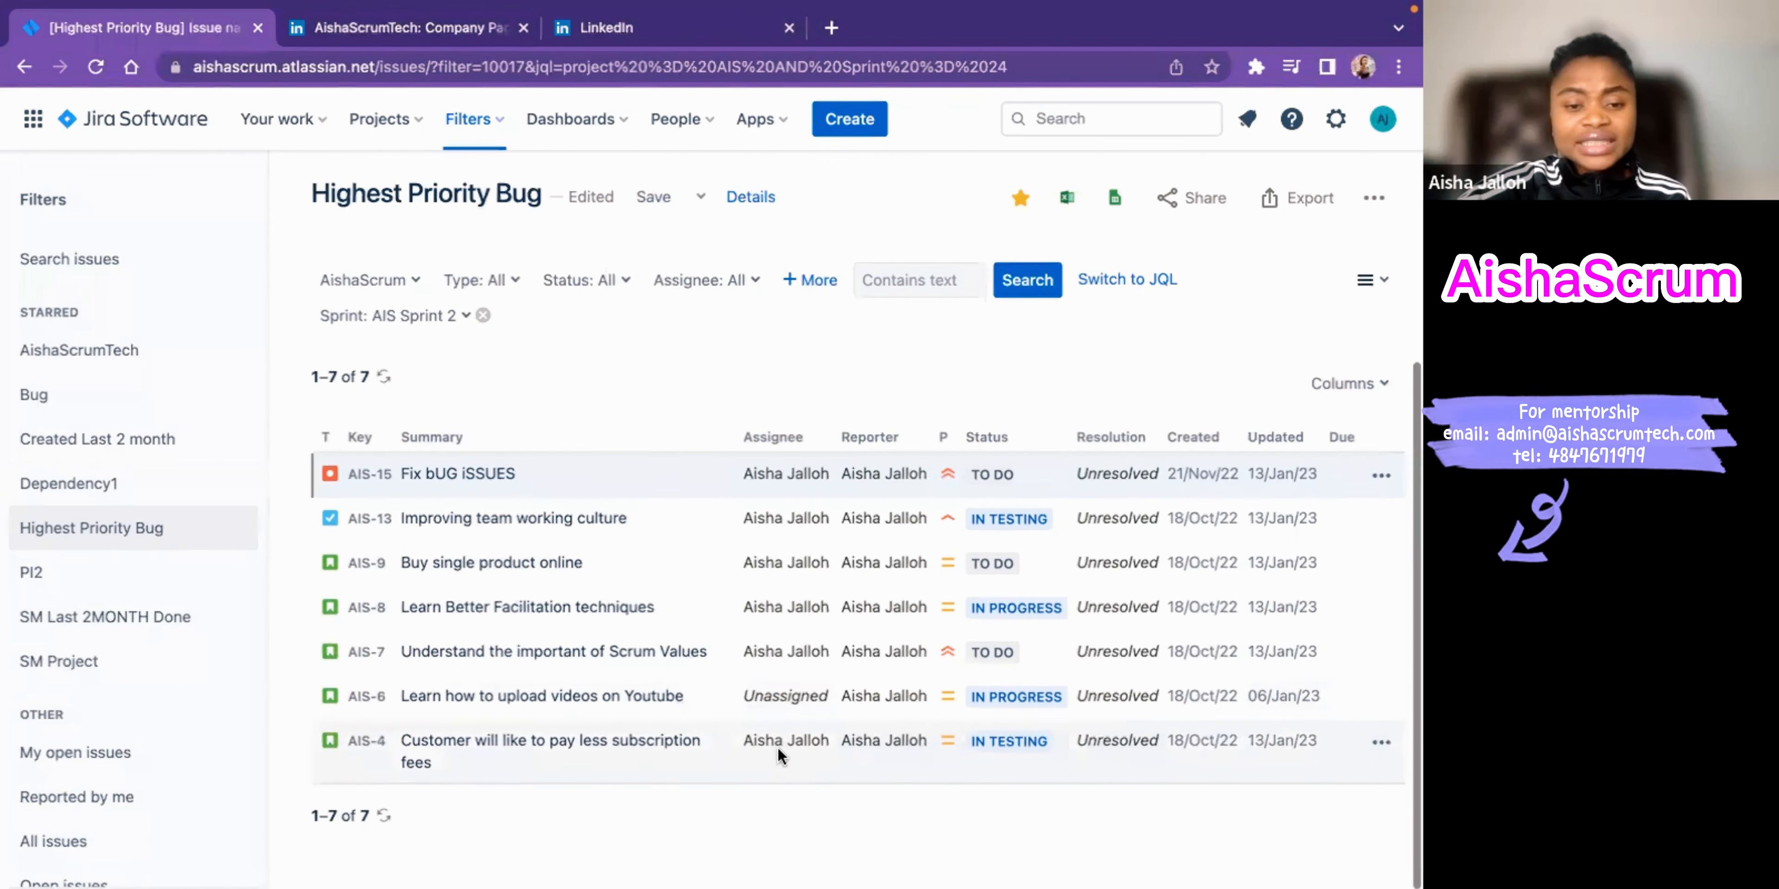
scroll(778, 752, up, 1)
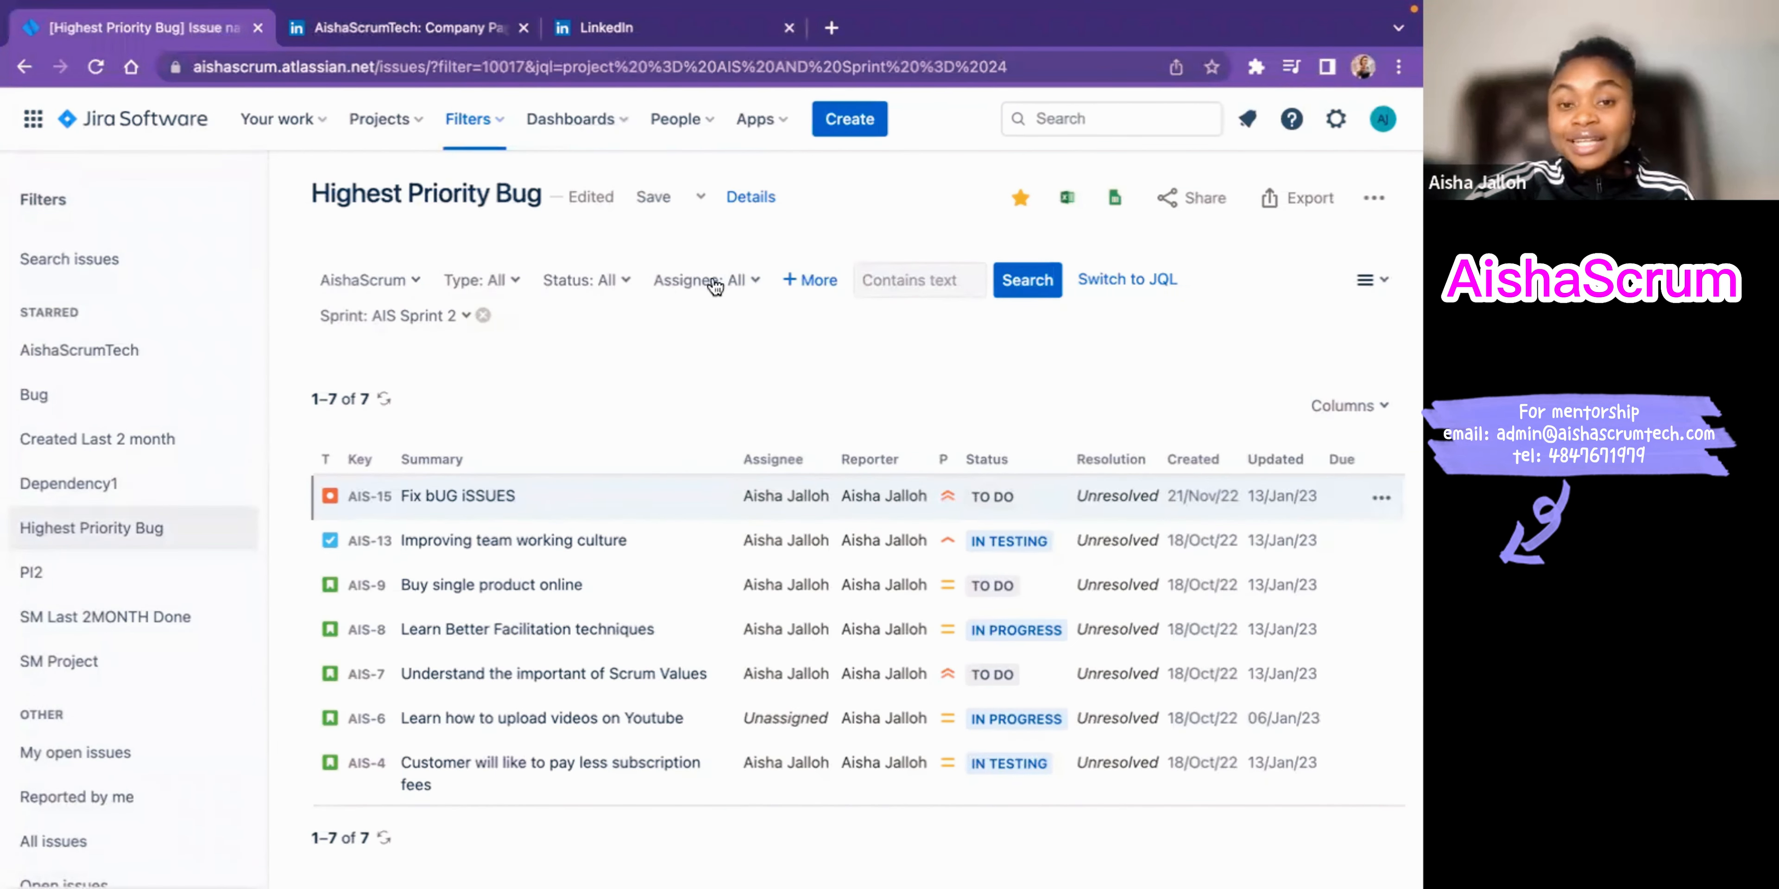
Step: Add the closed AIS Sprint 1 of the AIS Board to the Sprint criterion and review the matching issues
click(467, 318)
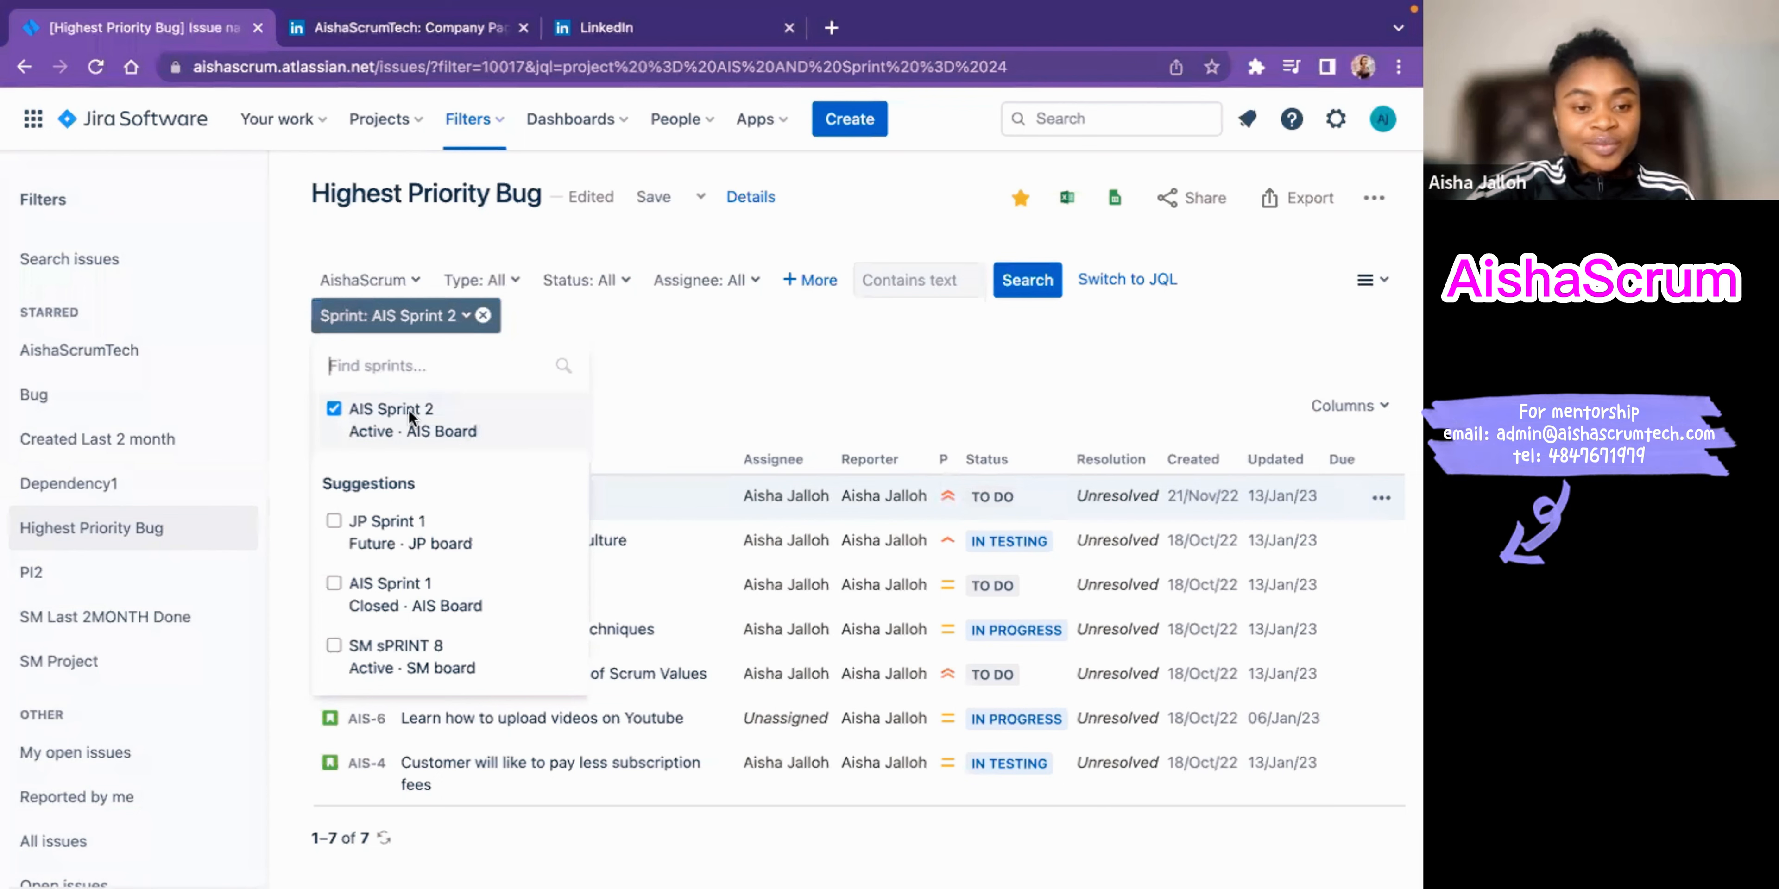
scroll(432, 606, down, 1)
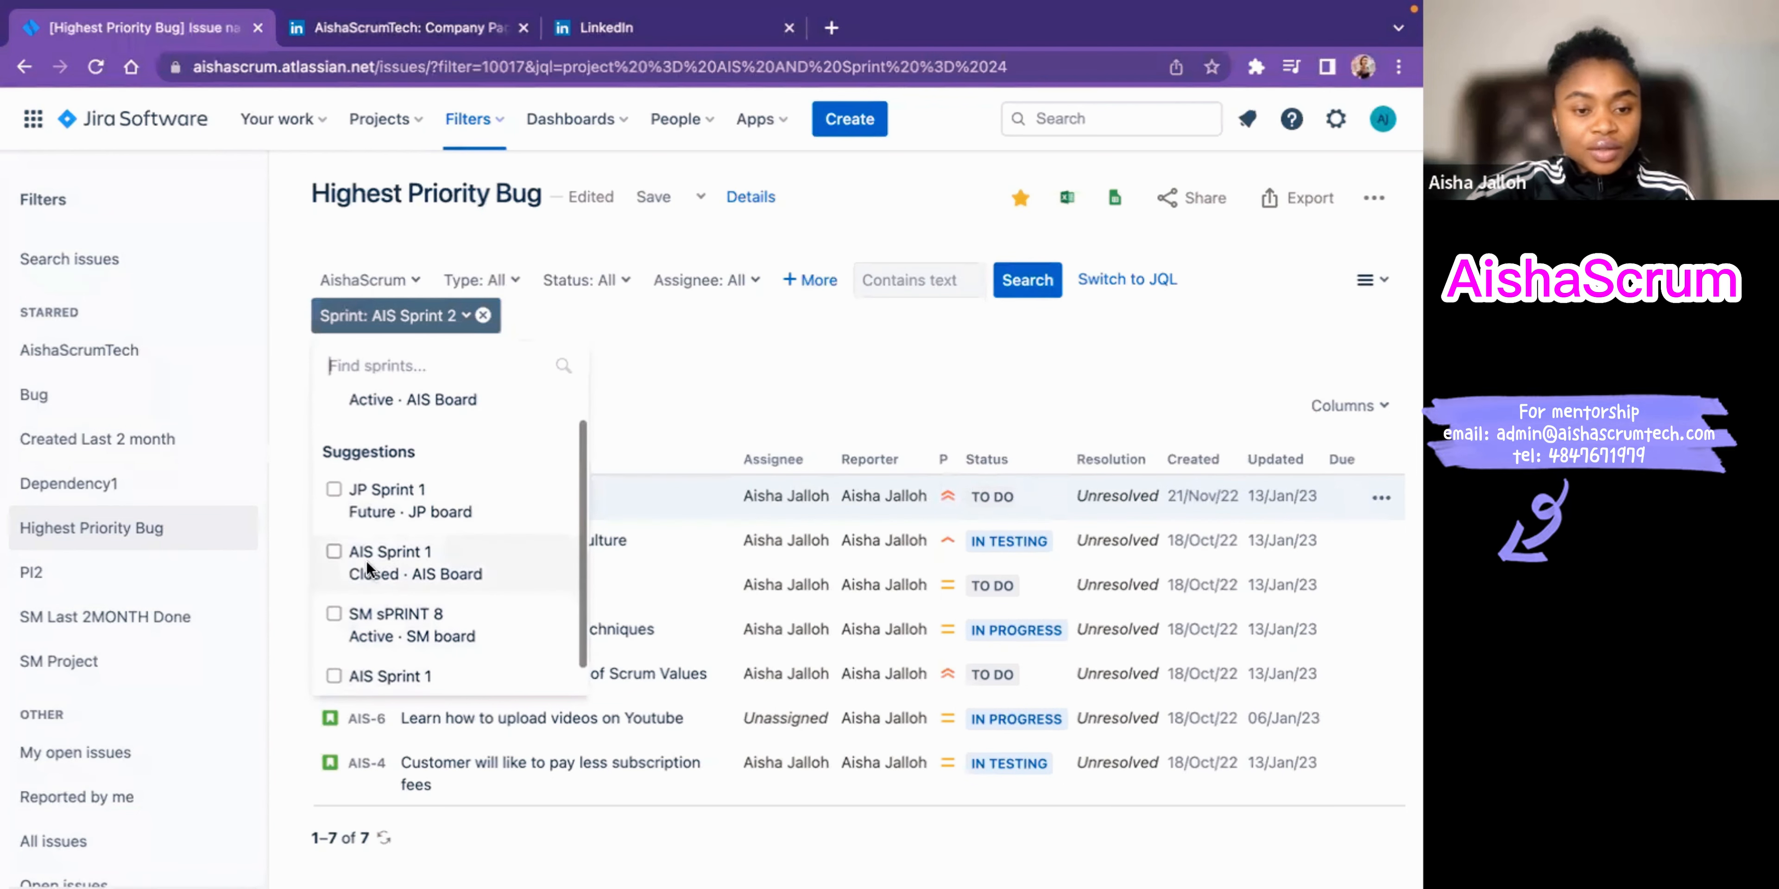
click(335, 551)
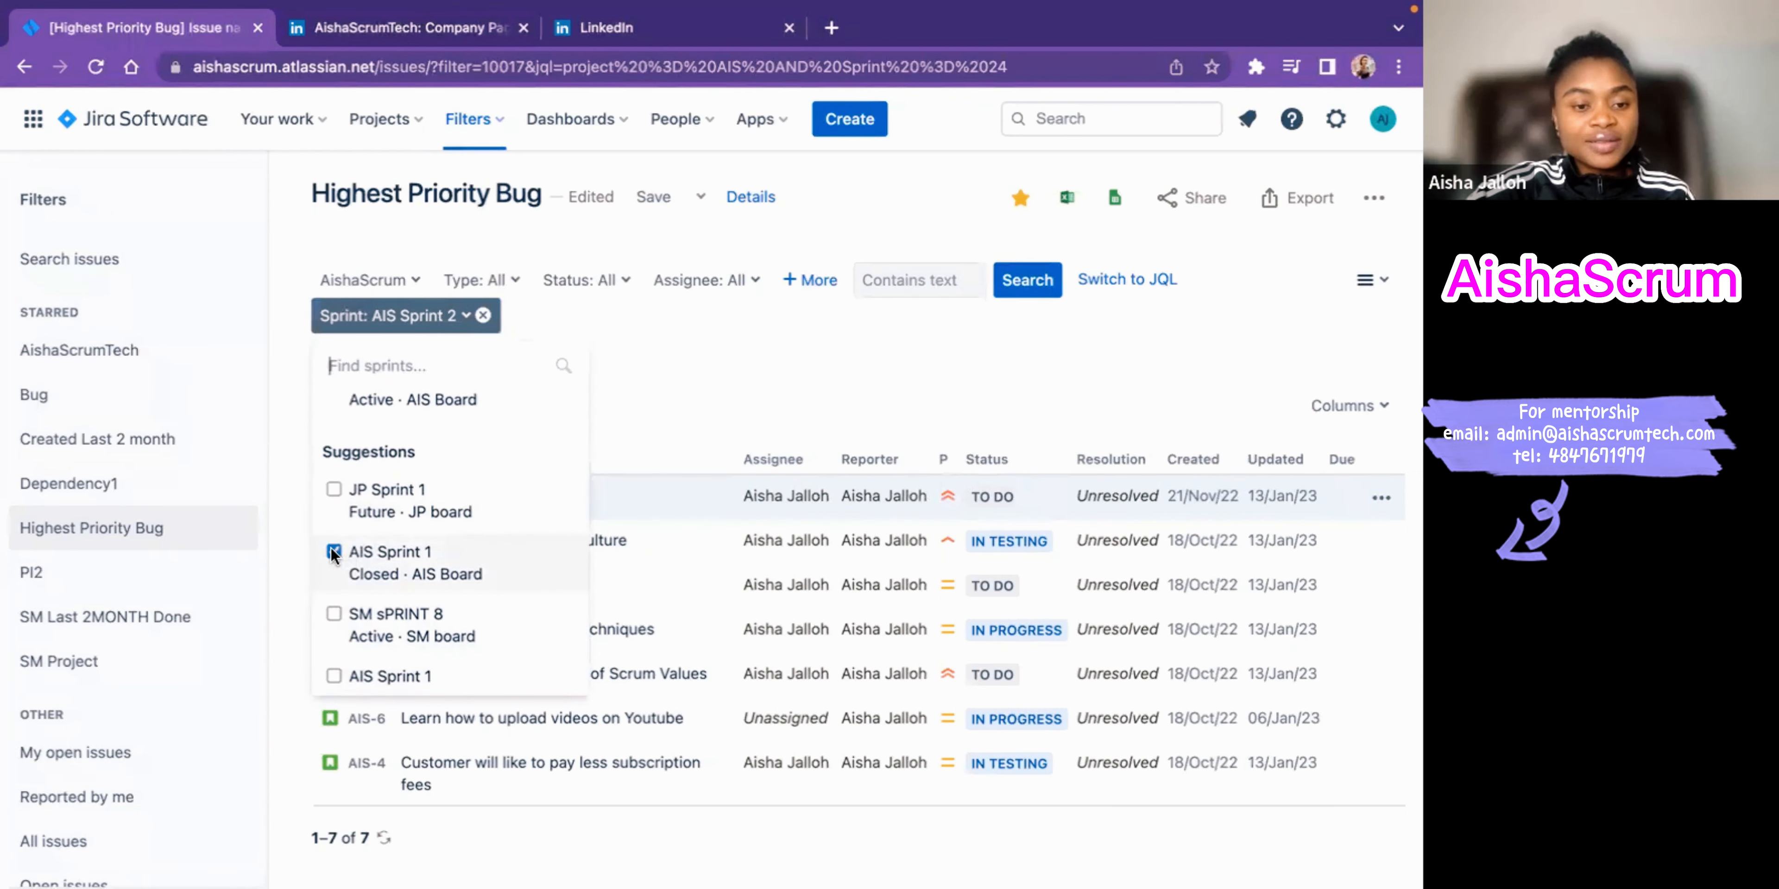
click(804, 350)
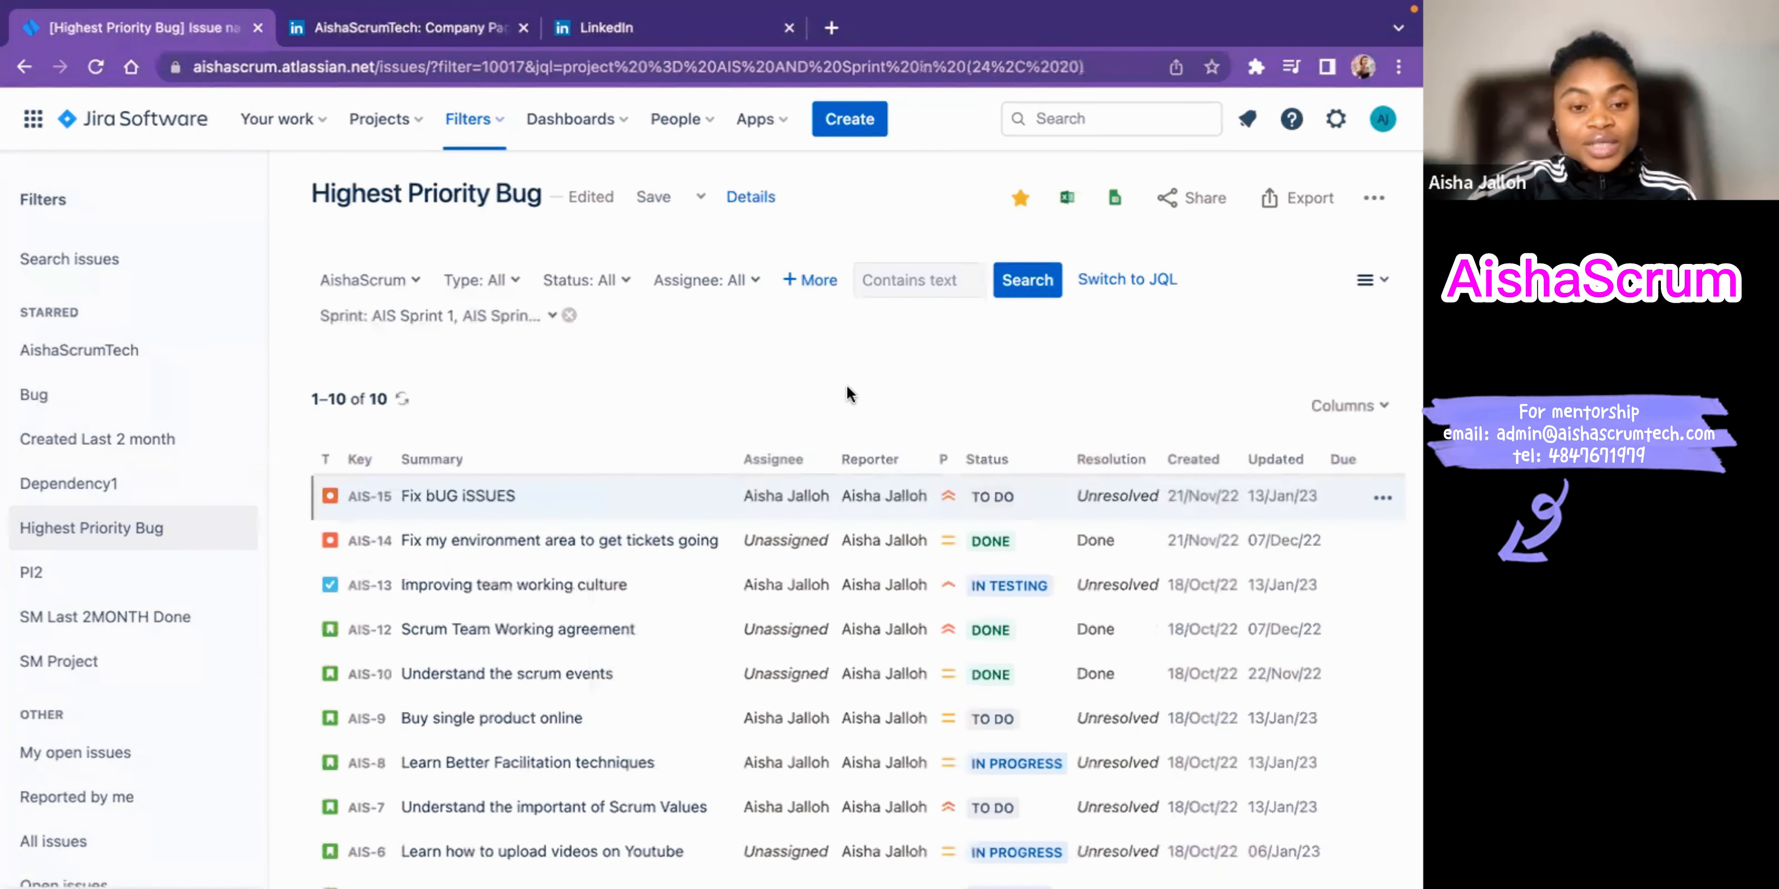
scroll(848, 386, down, 2)
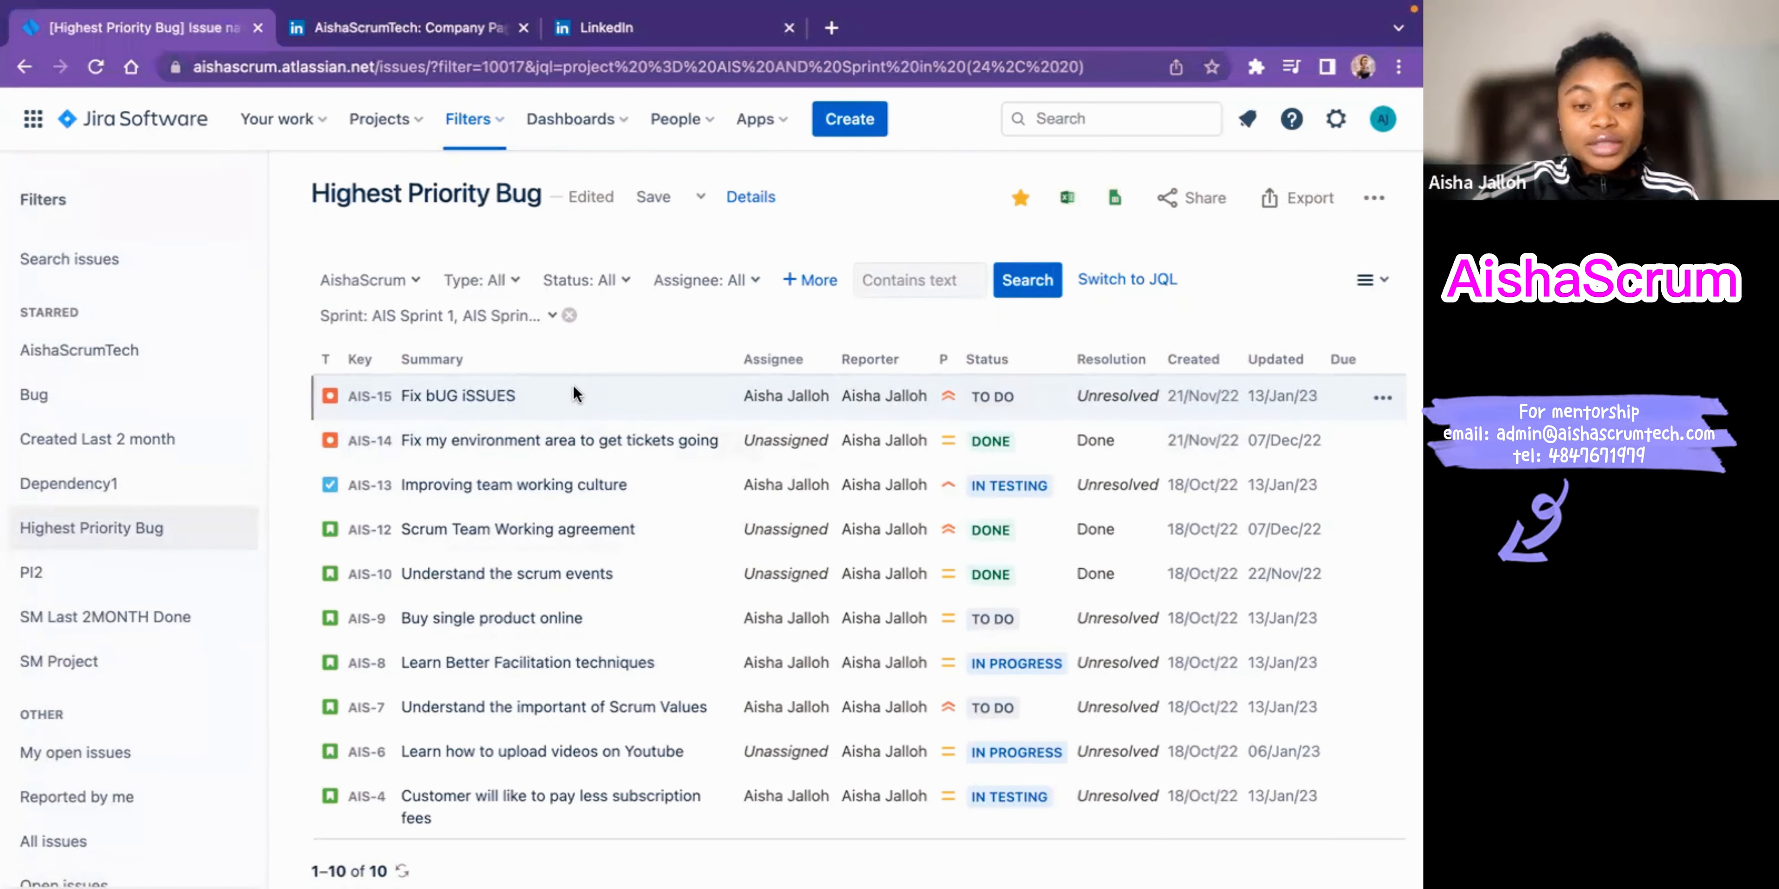
Step: Restrict the two sprints' issues to status Done, review them, and clear the Done restriction
click(630, 283)
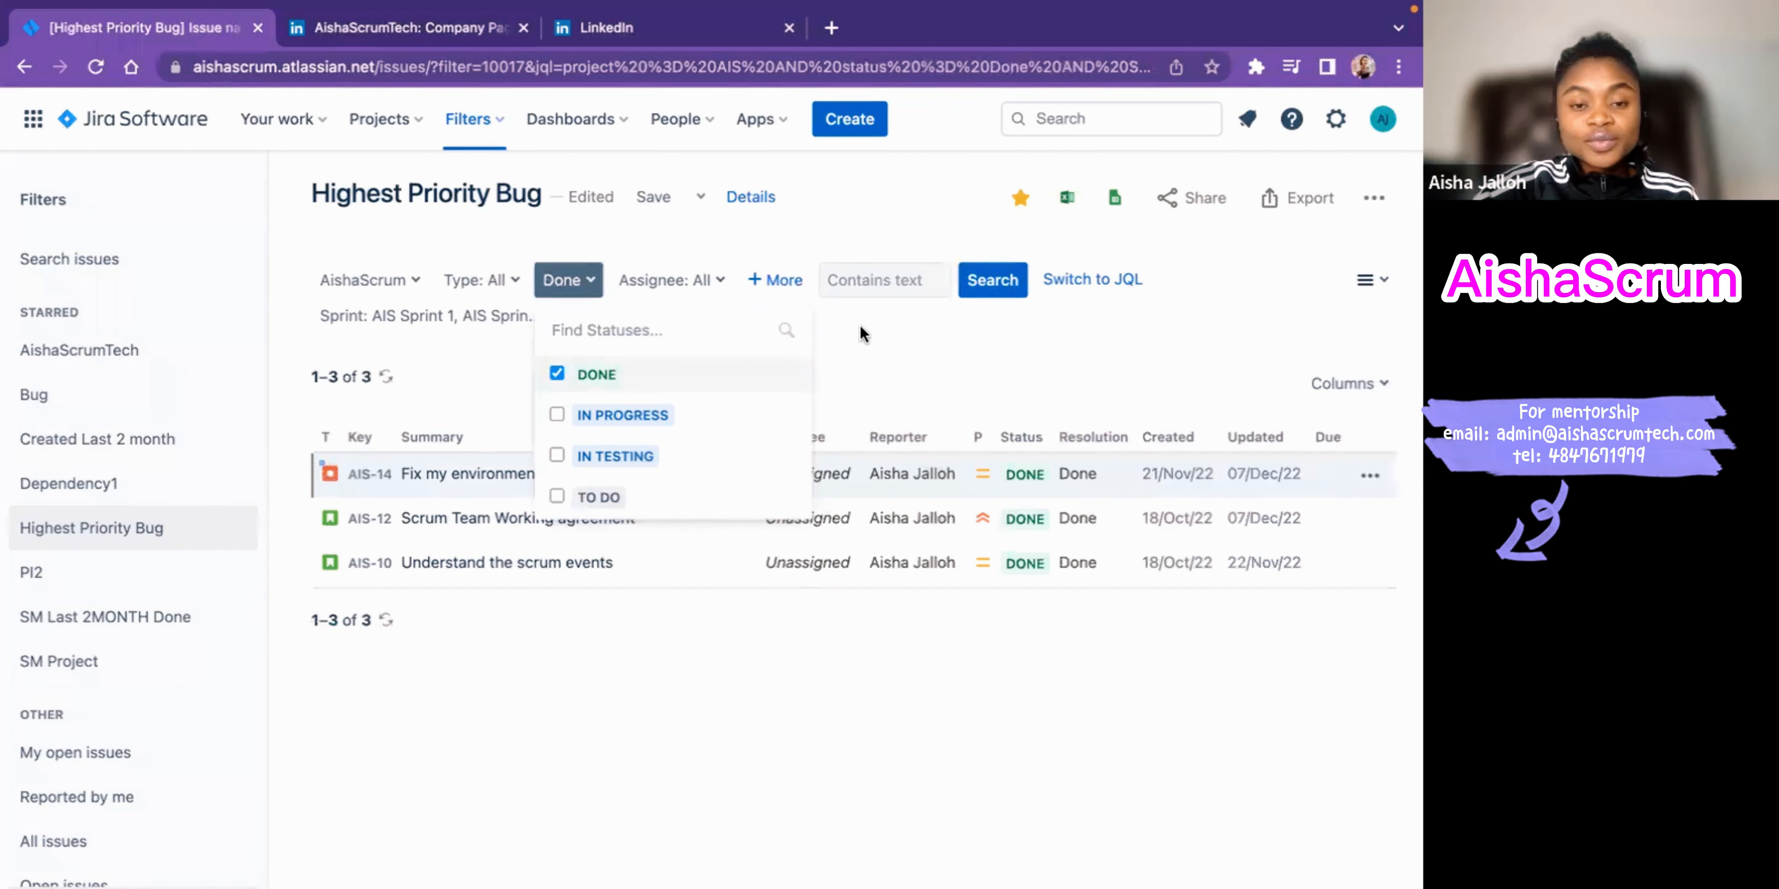
click(860, 325)
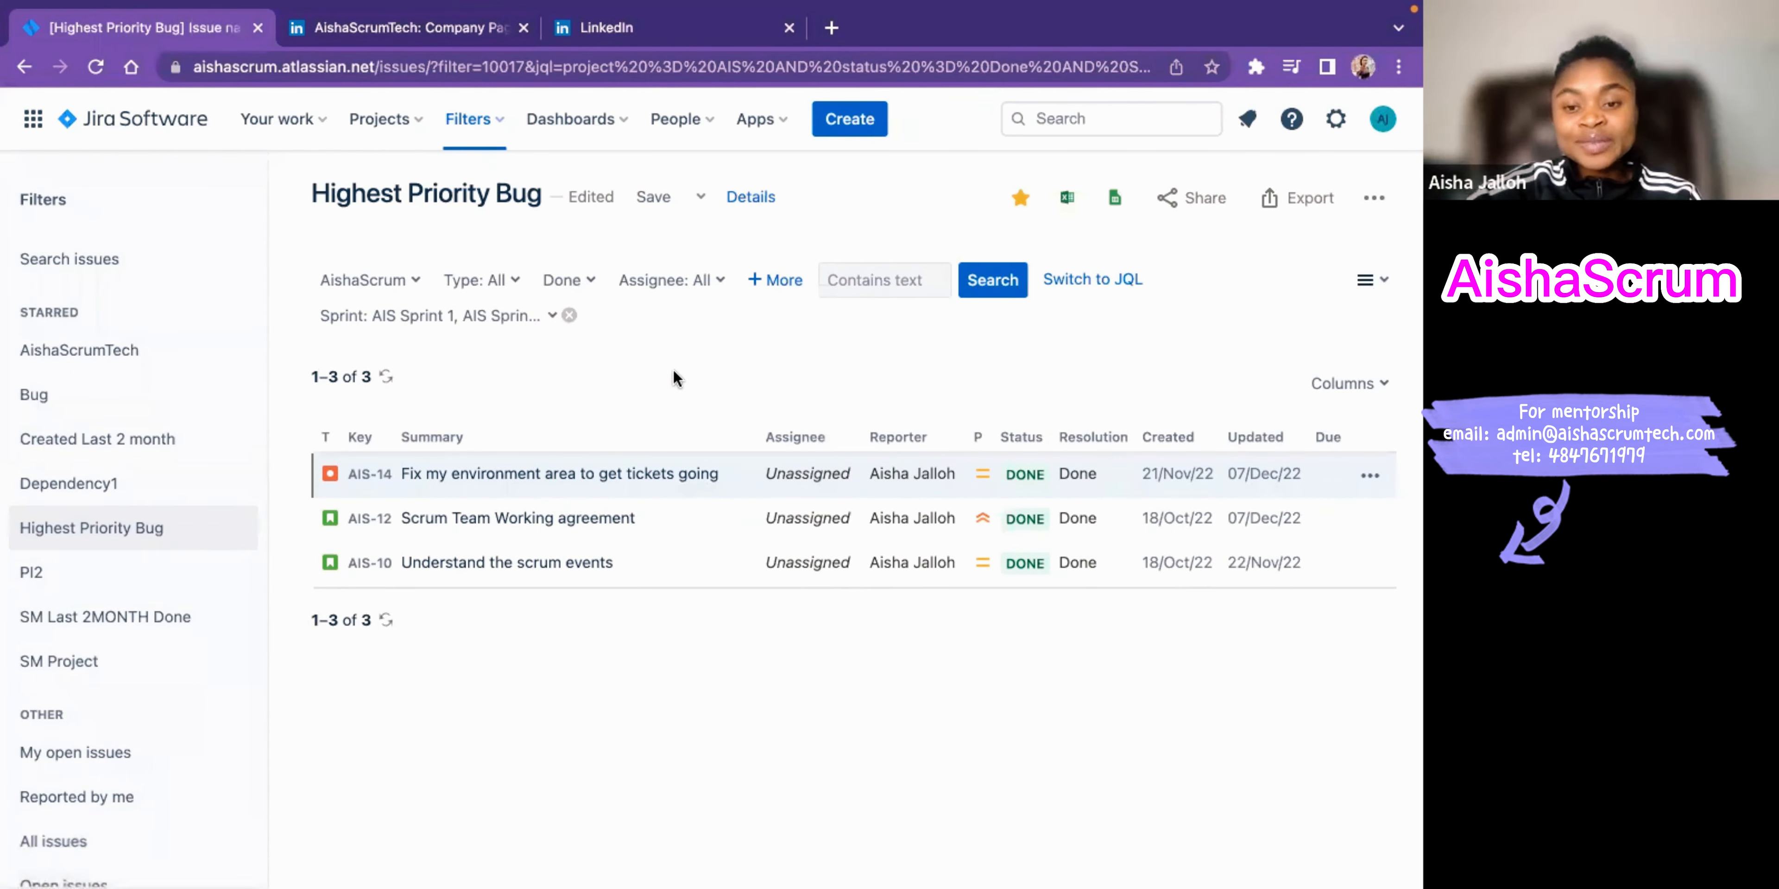
click(592, 285)
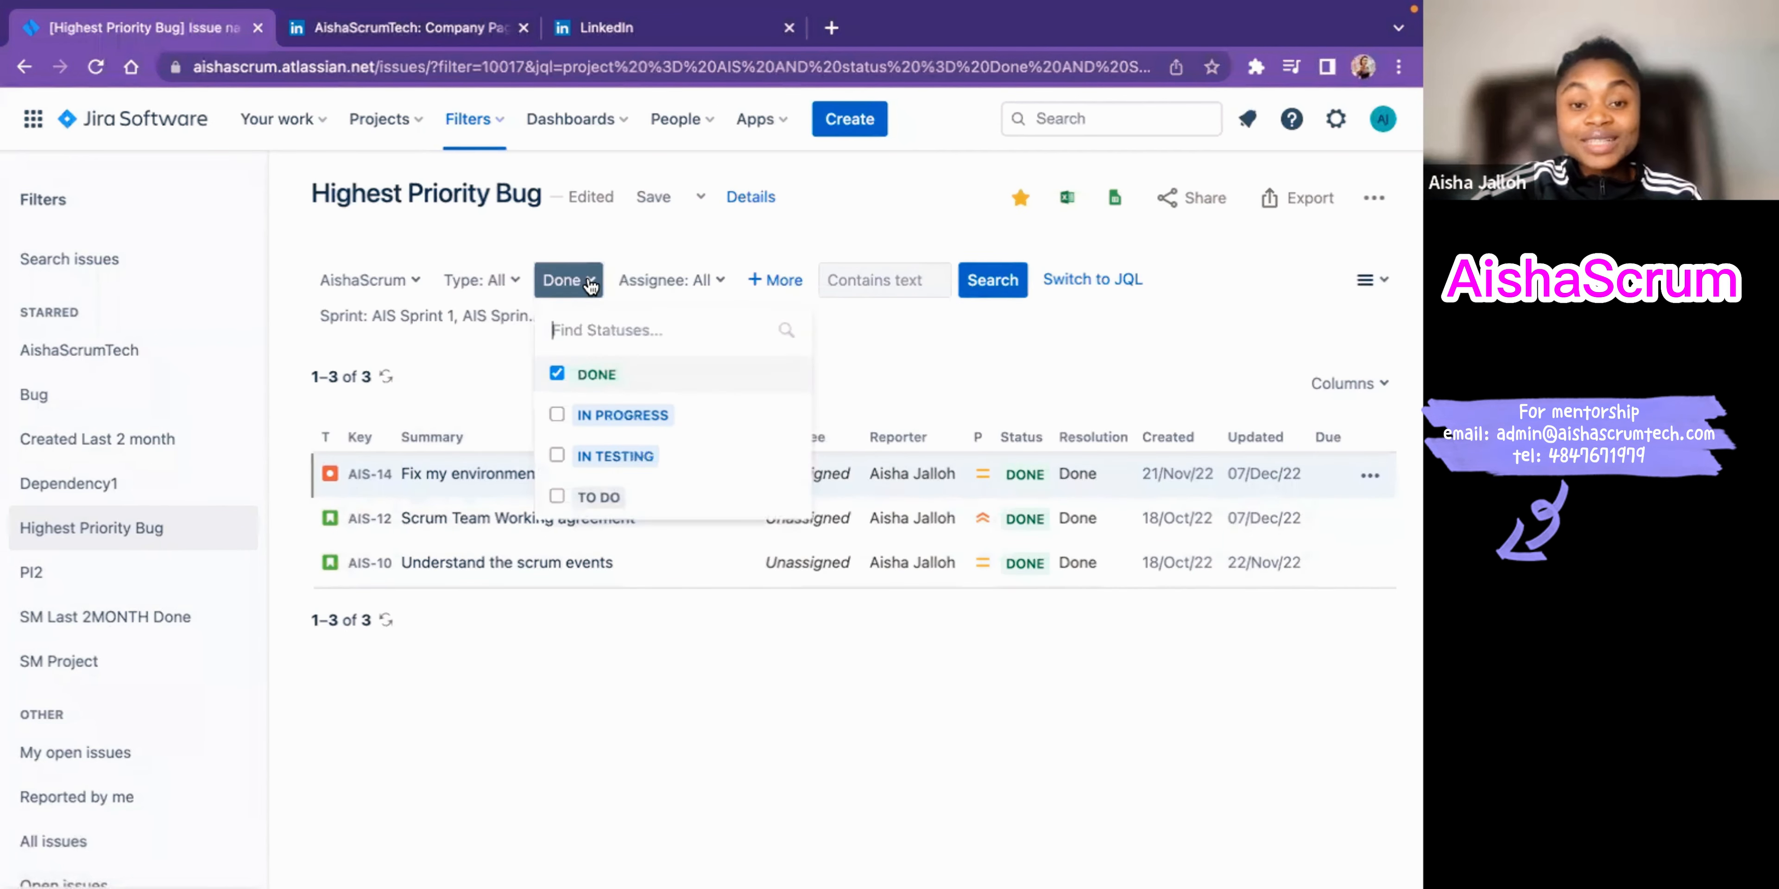
click(558, 373)
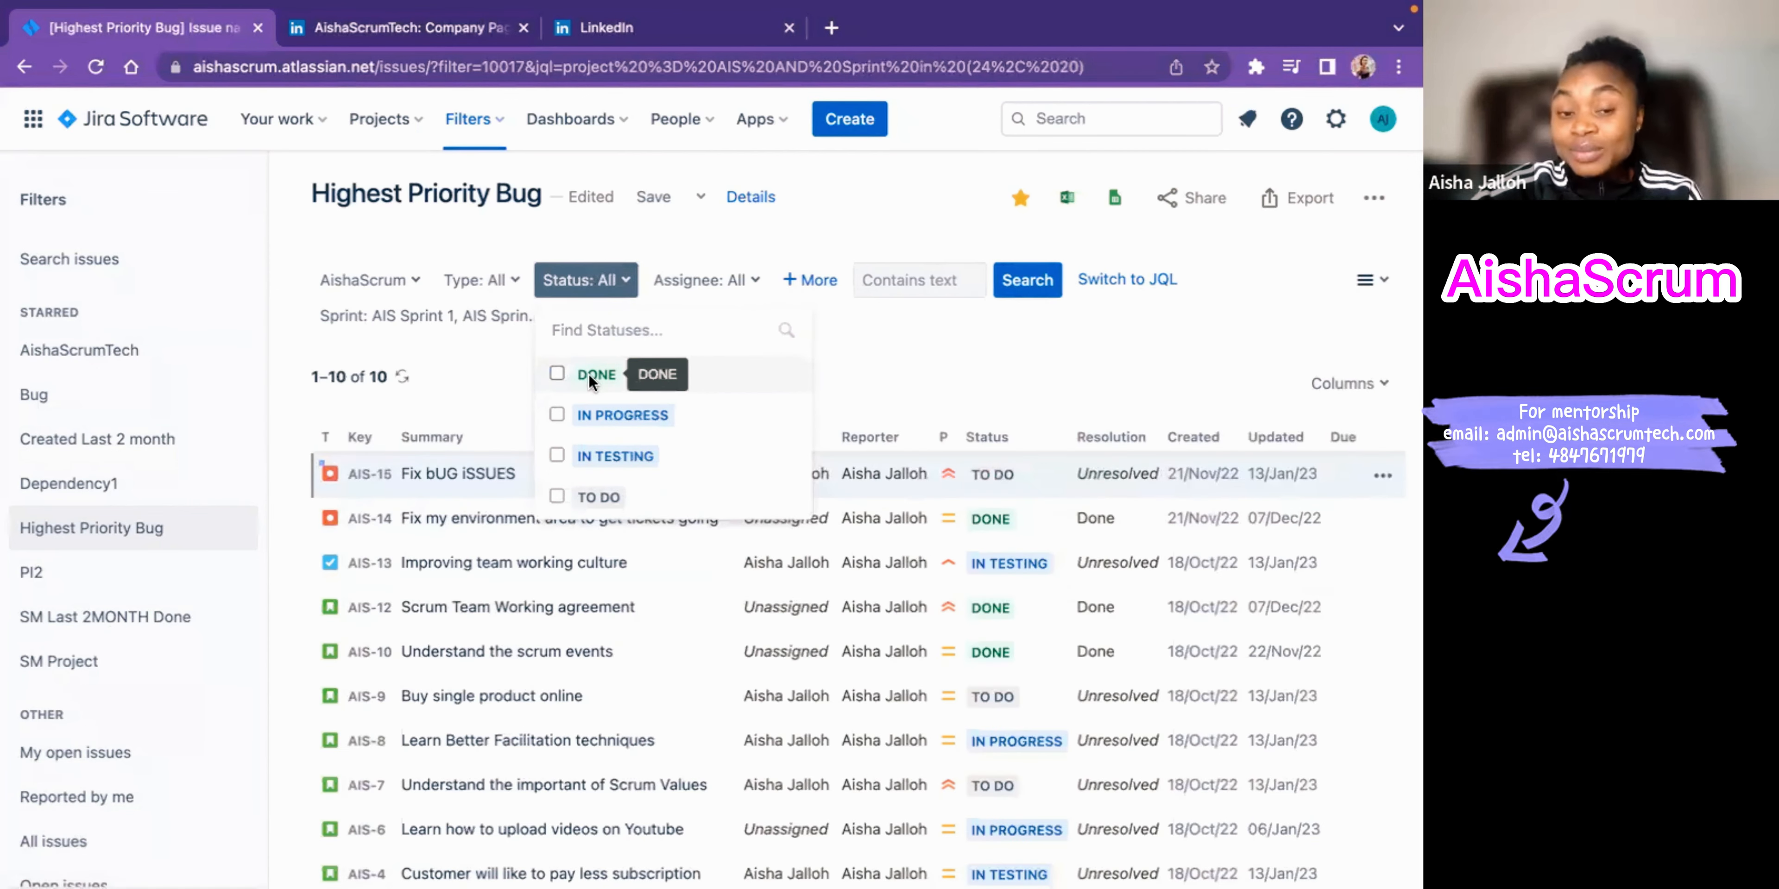
Step: Restrict the sprint issues to statuses In Progress, In Testing and To Do, and review the matching issues
click(556, 411)
click(556, 455)
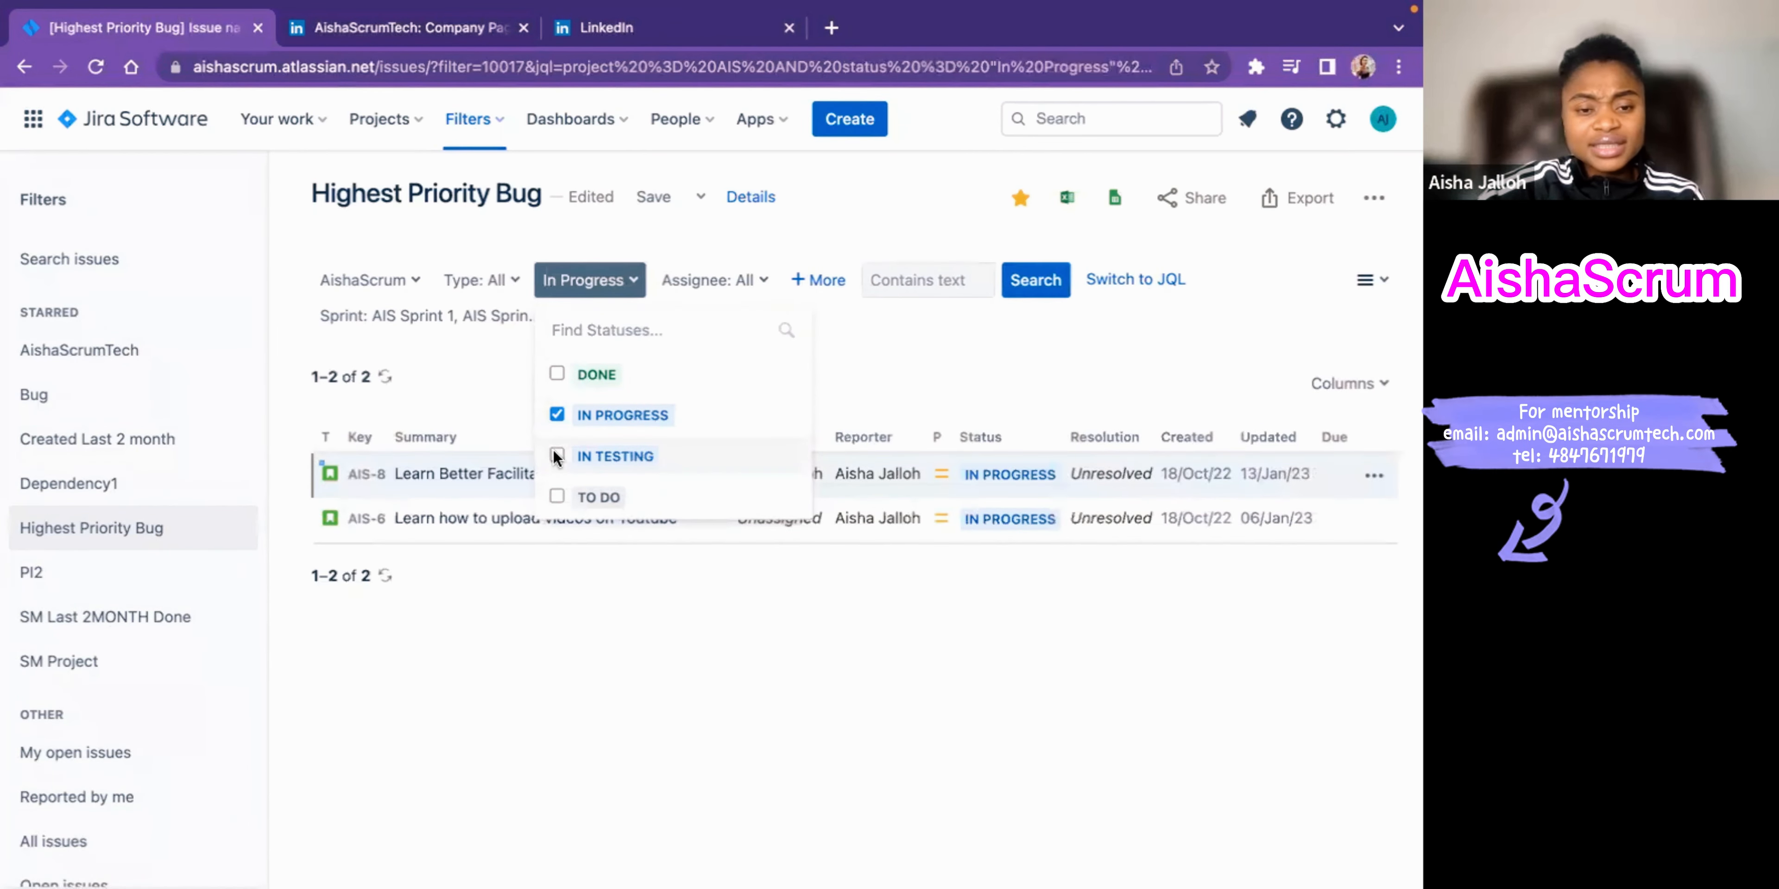
click(556, 496)
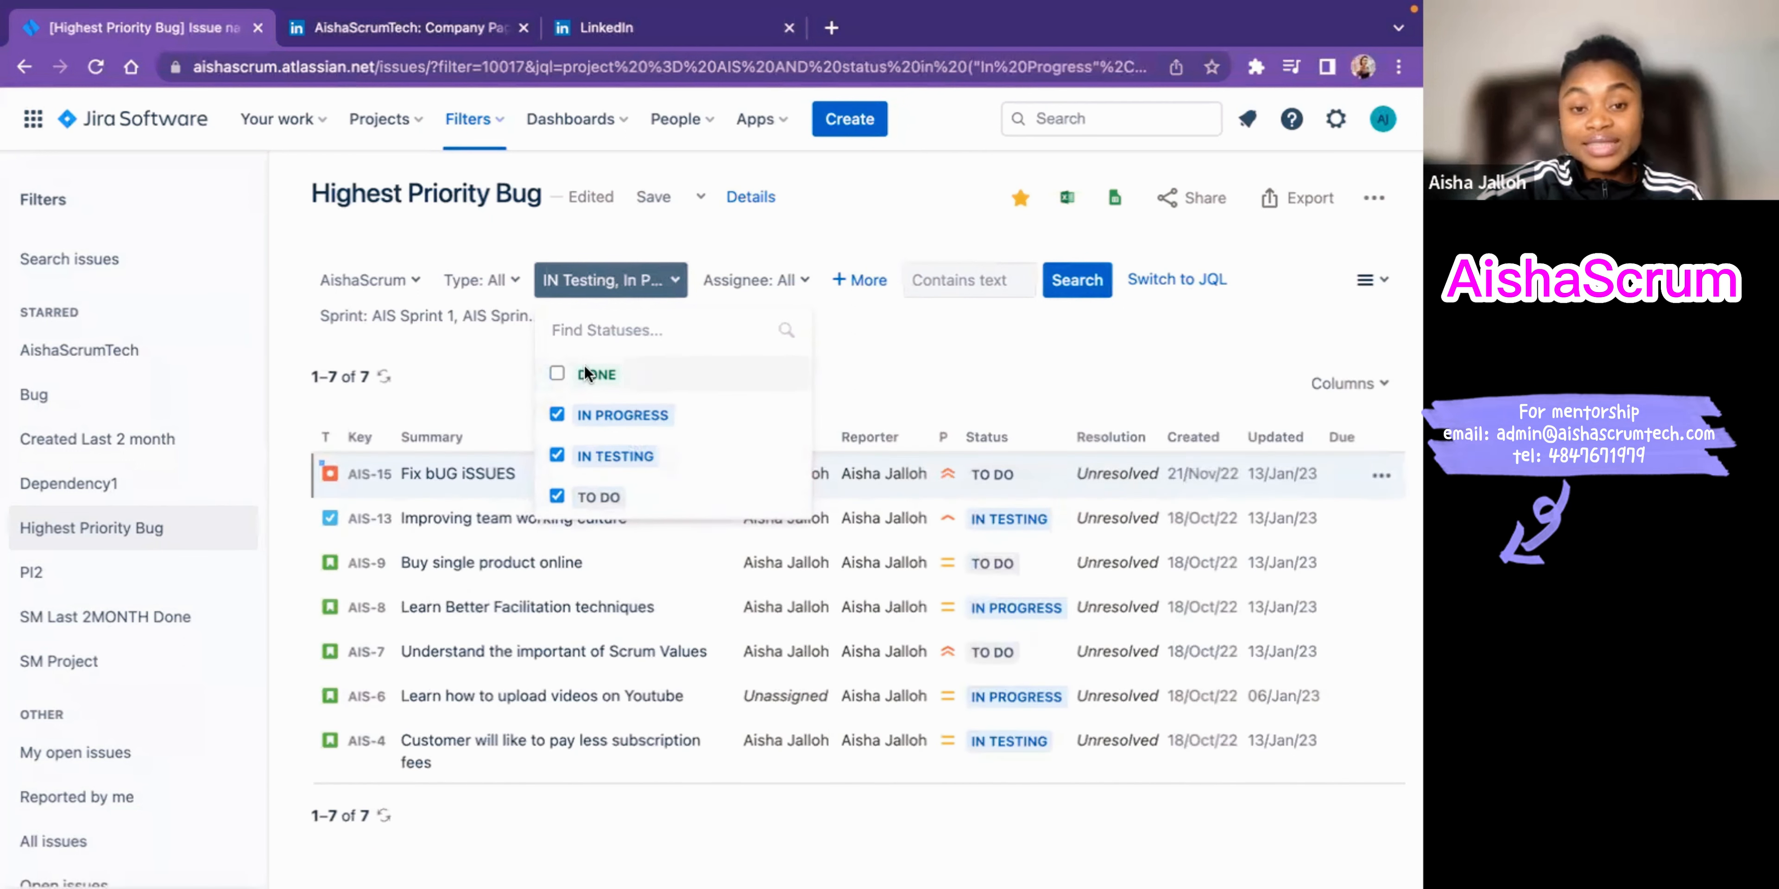
click(910, 349)
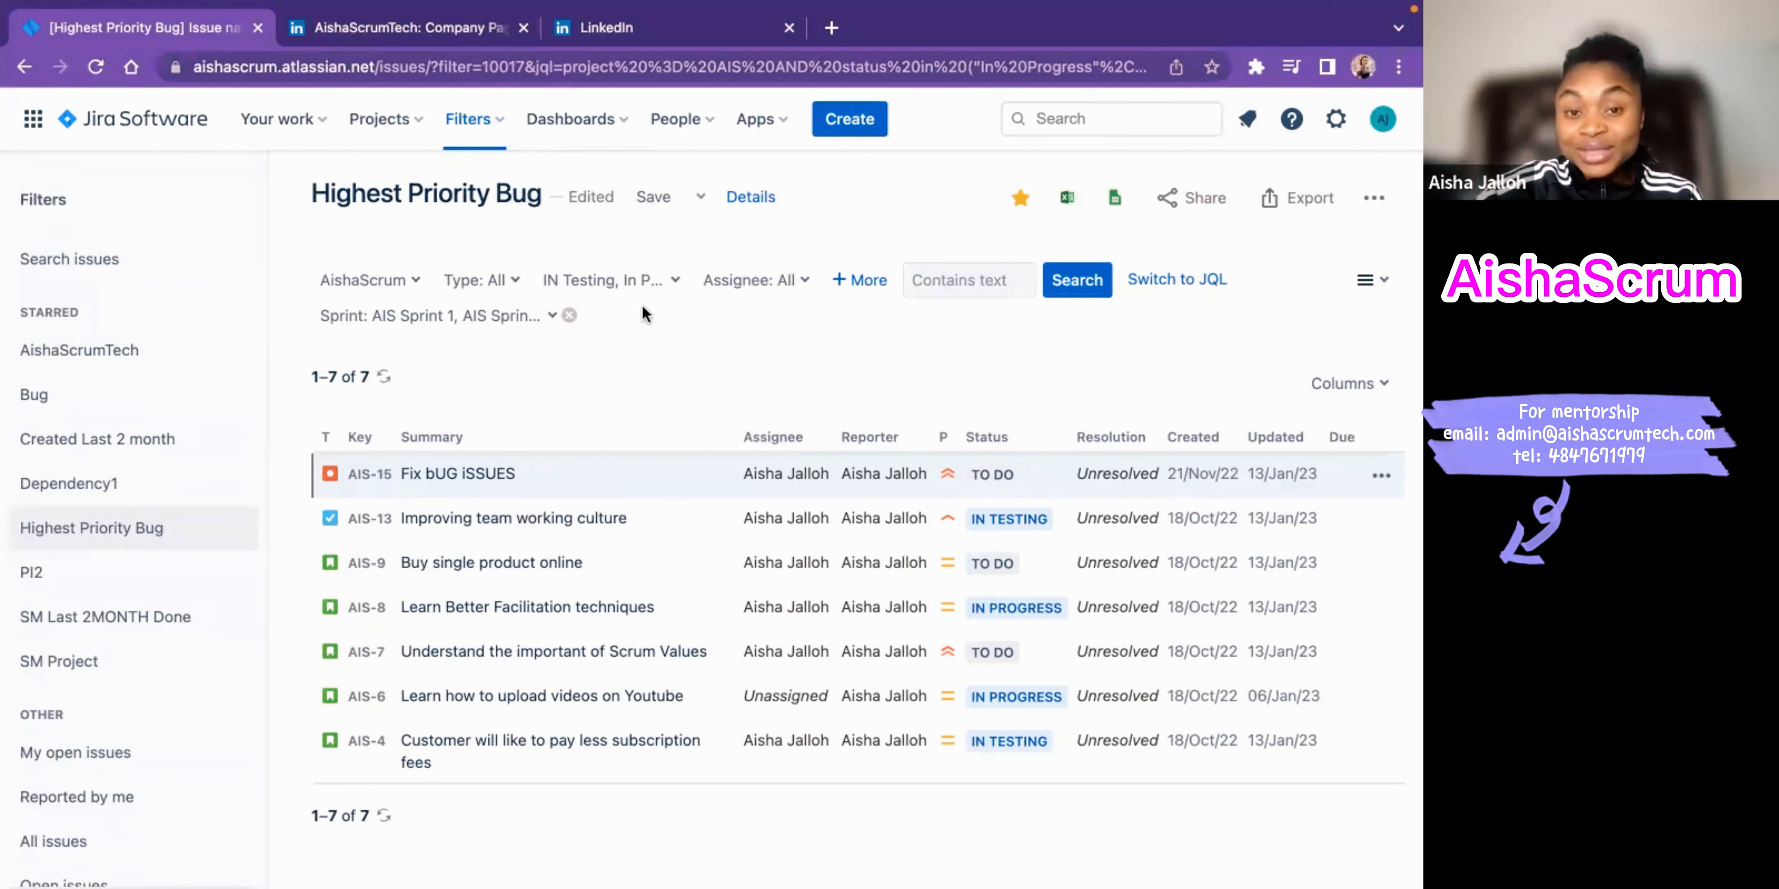
Step: Clear all status restrictions, remove the Sprint criterion, and look through the AishaScrum project's issues
click(677, 283)
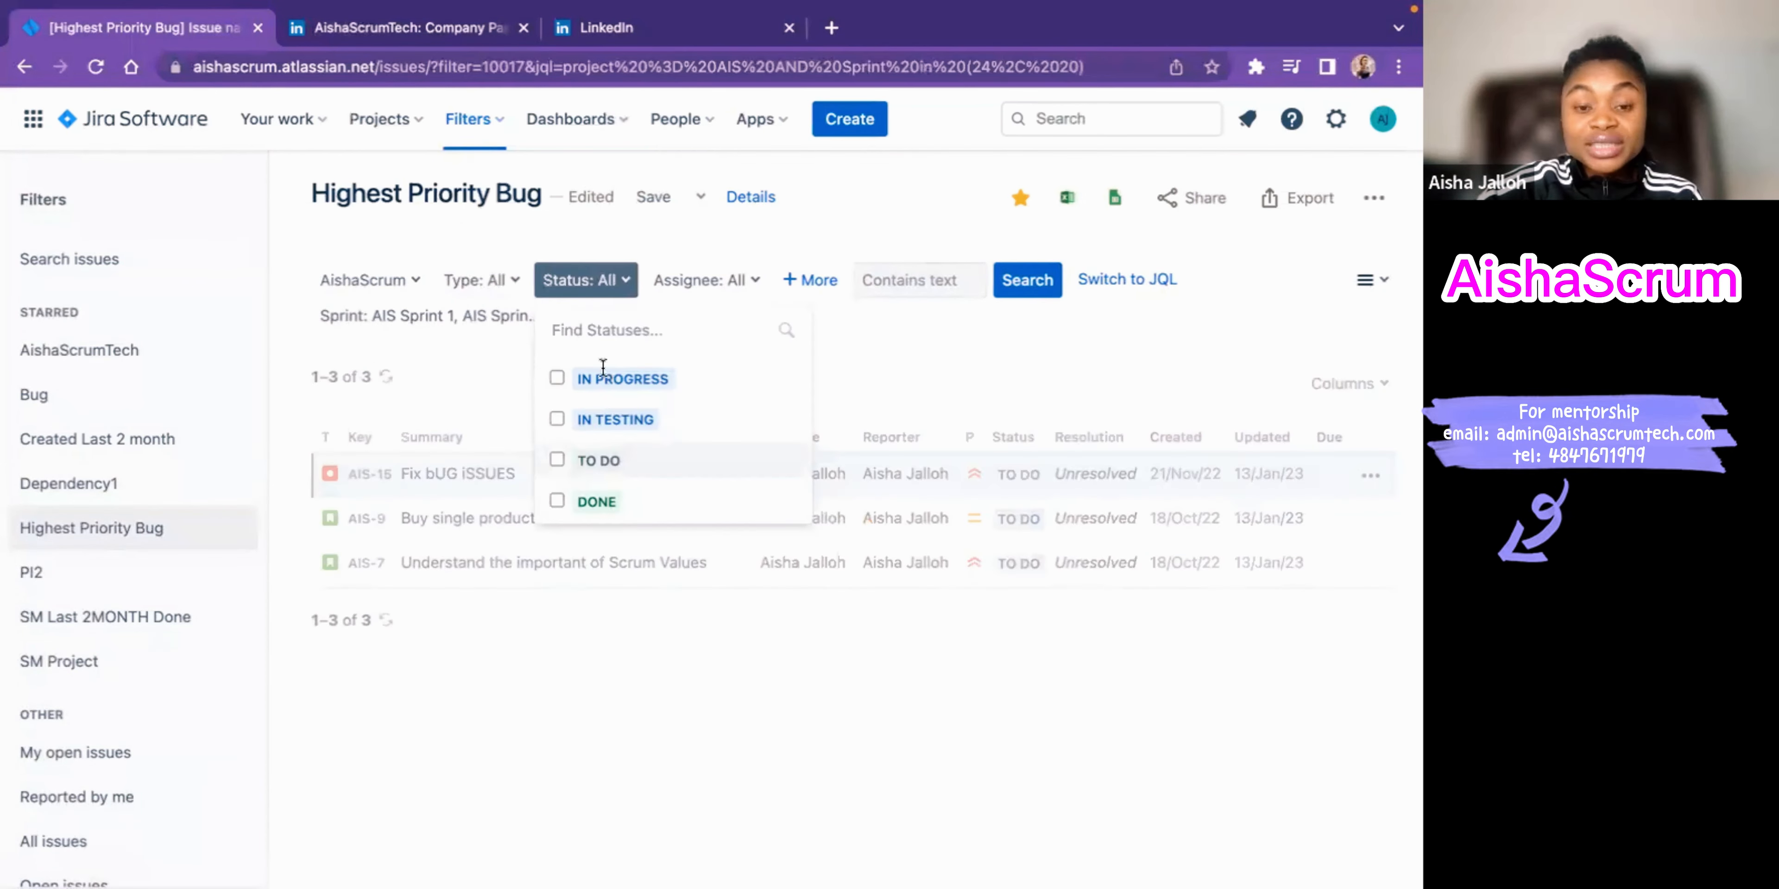
click(892, 336)
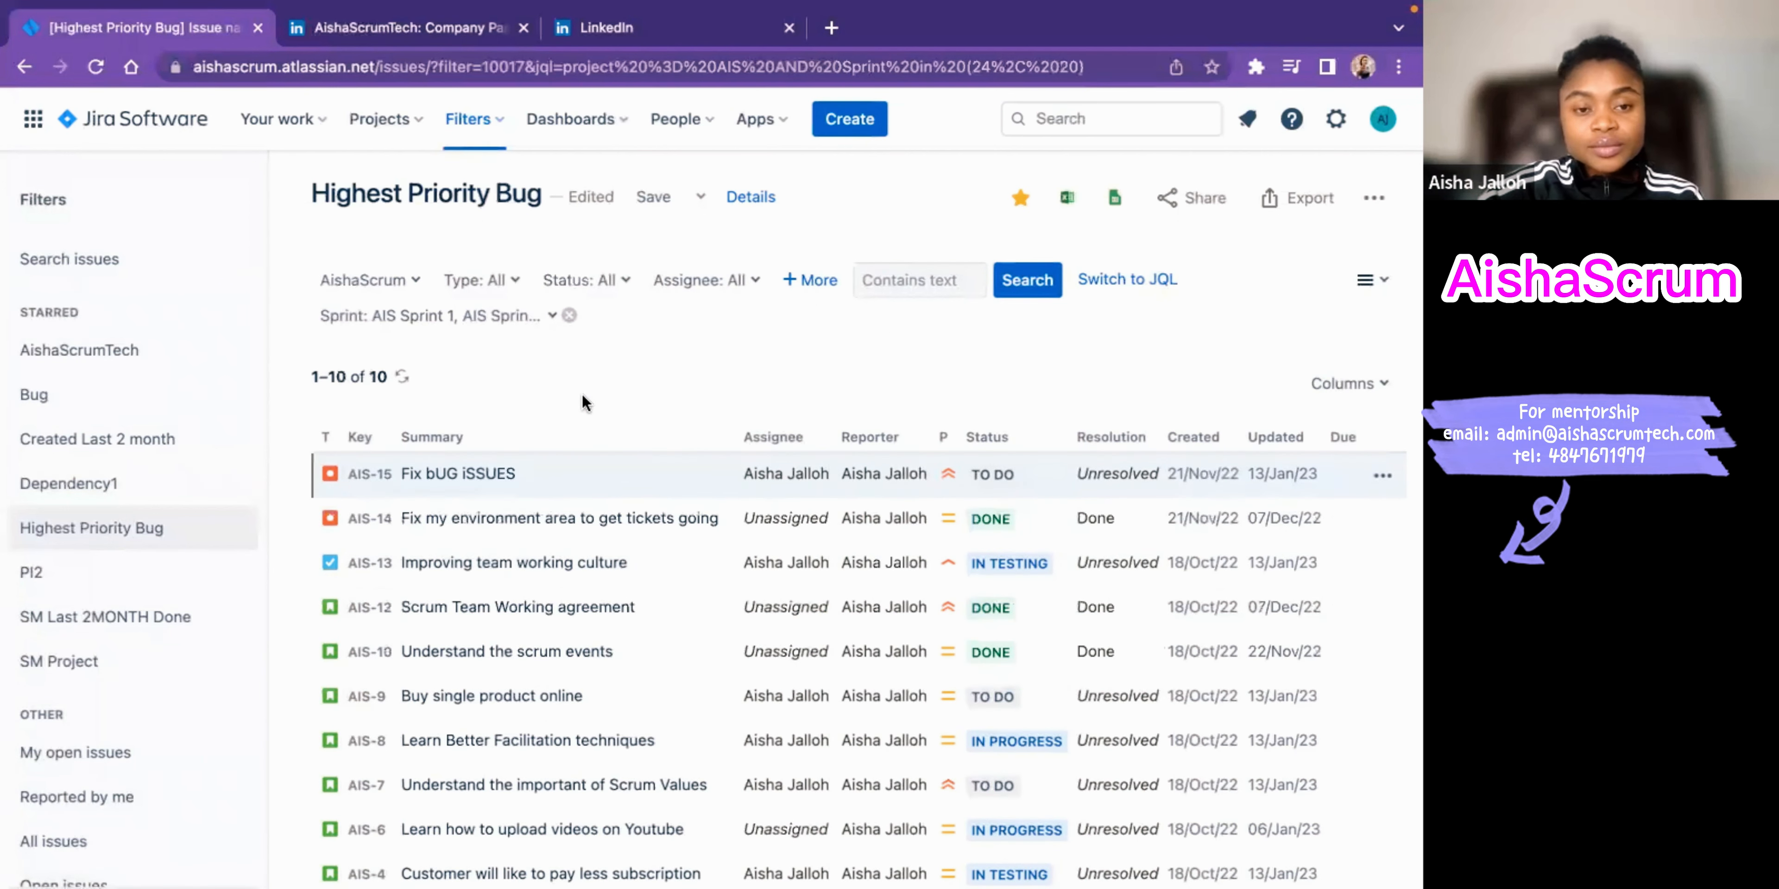
click(570, 317)
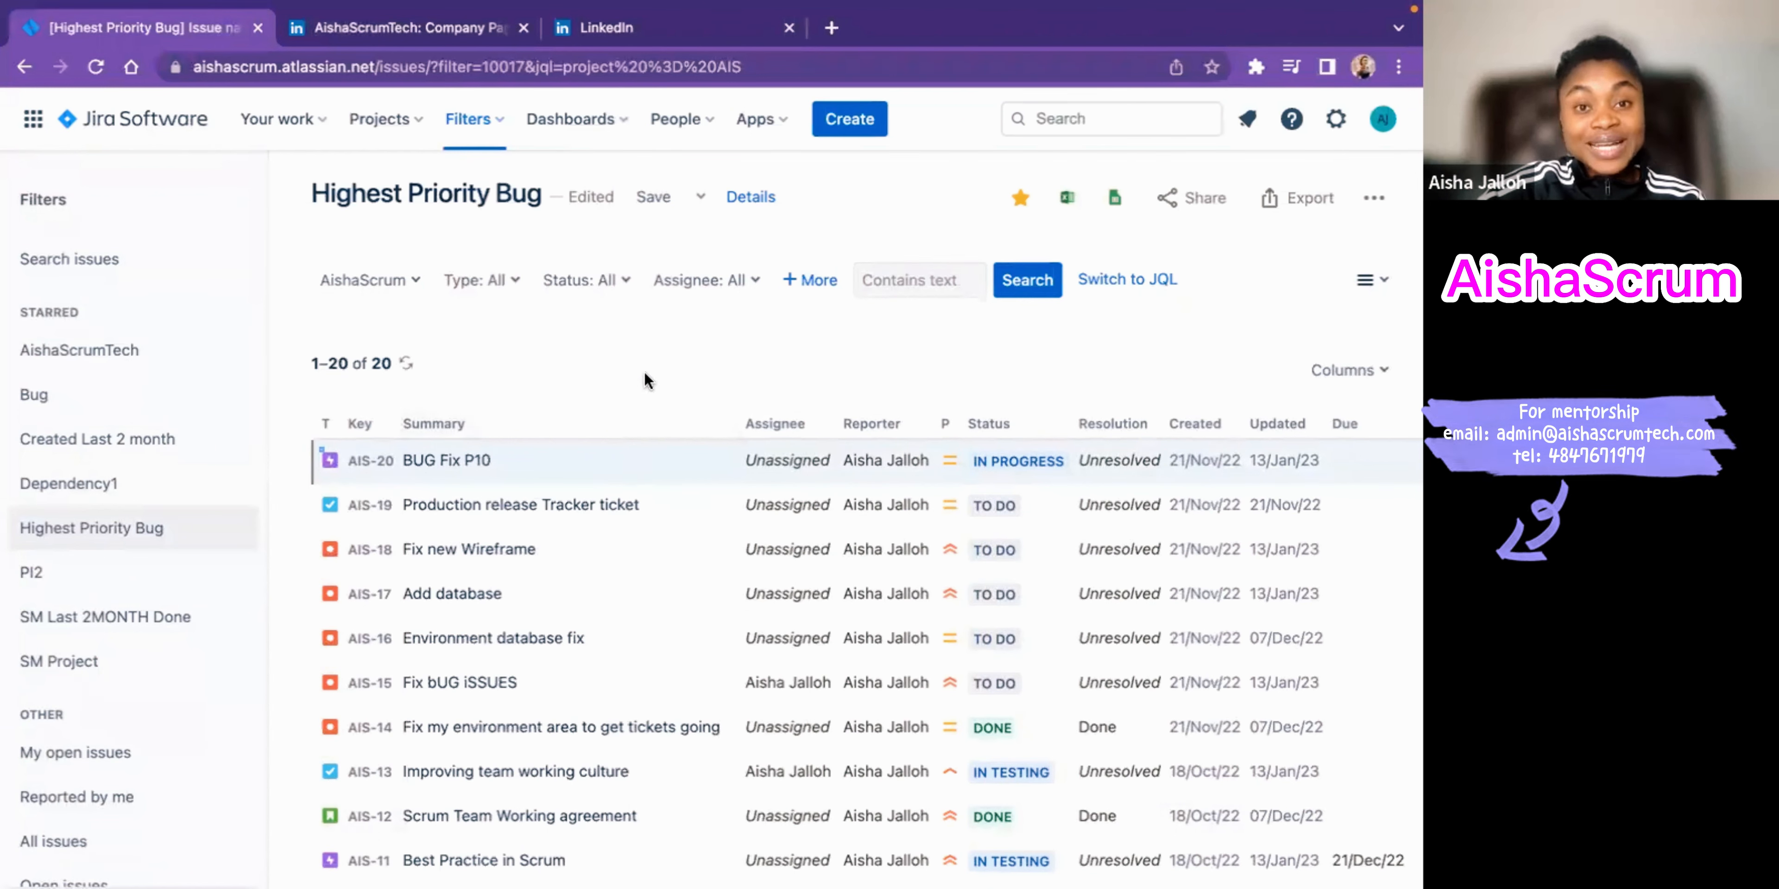
scroll(625, 642, down, 10)
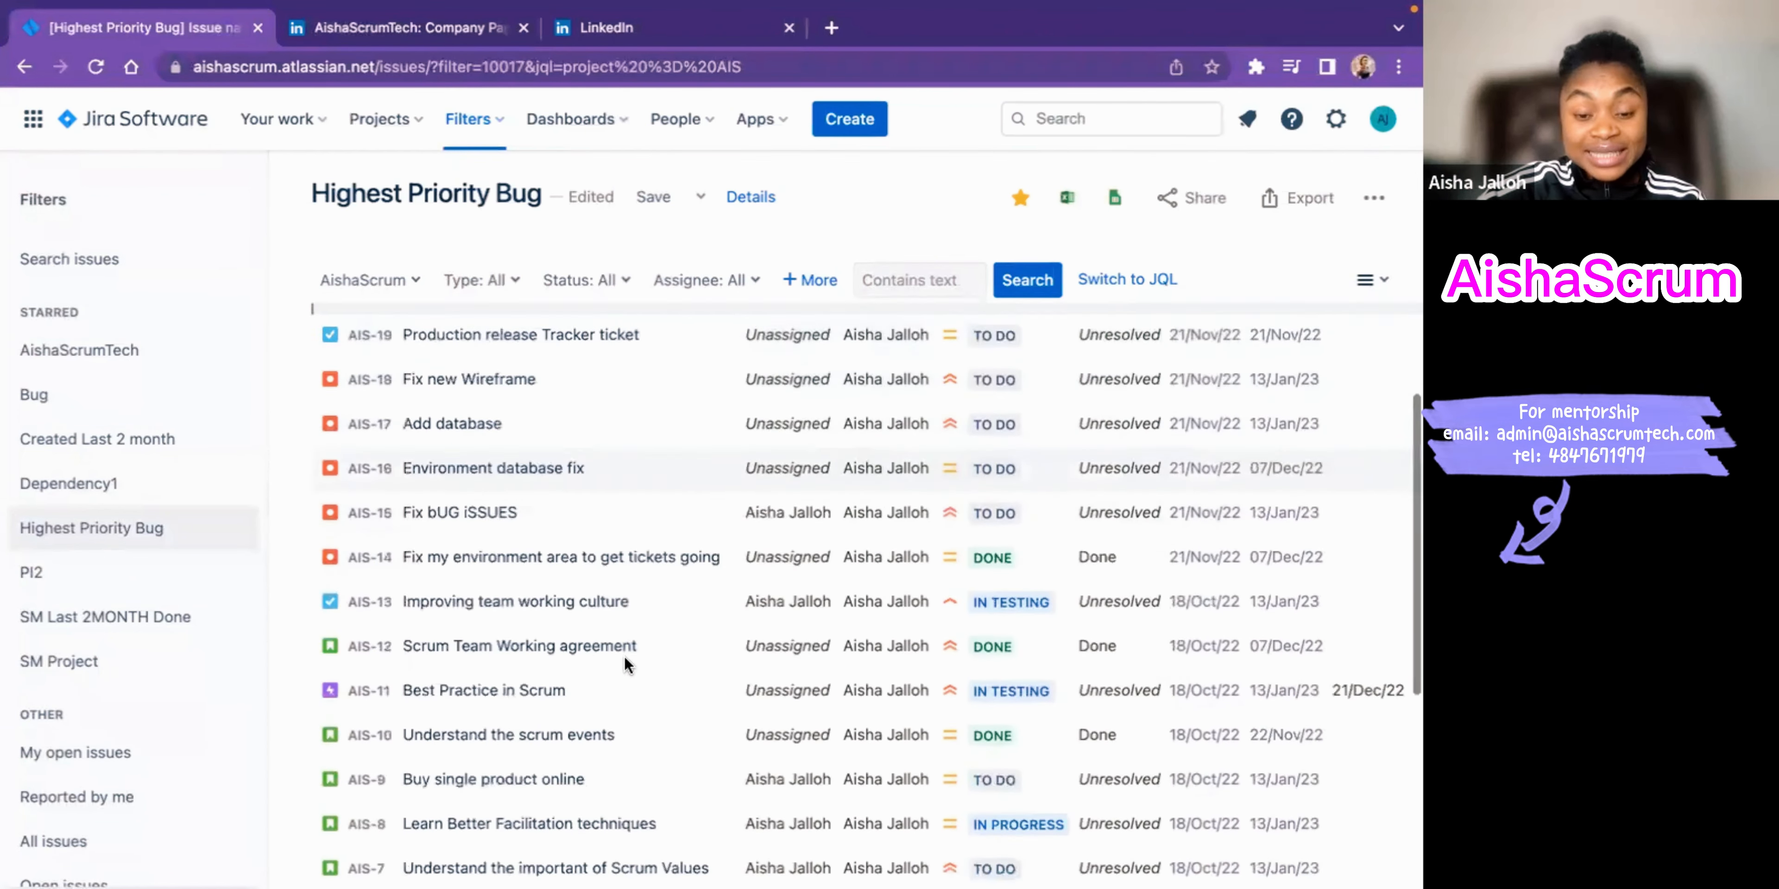
scroll(624, 656, down, 1)
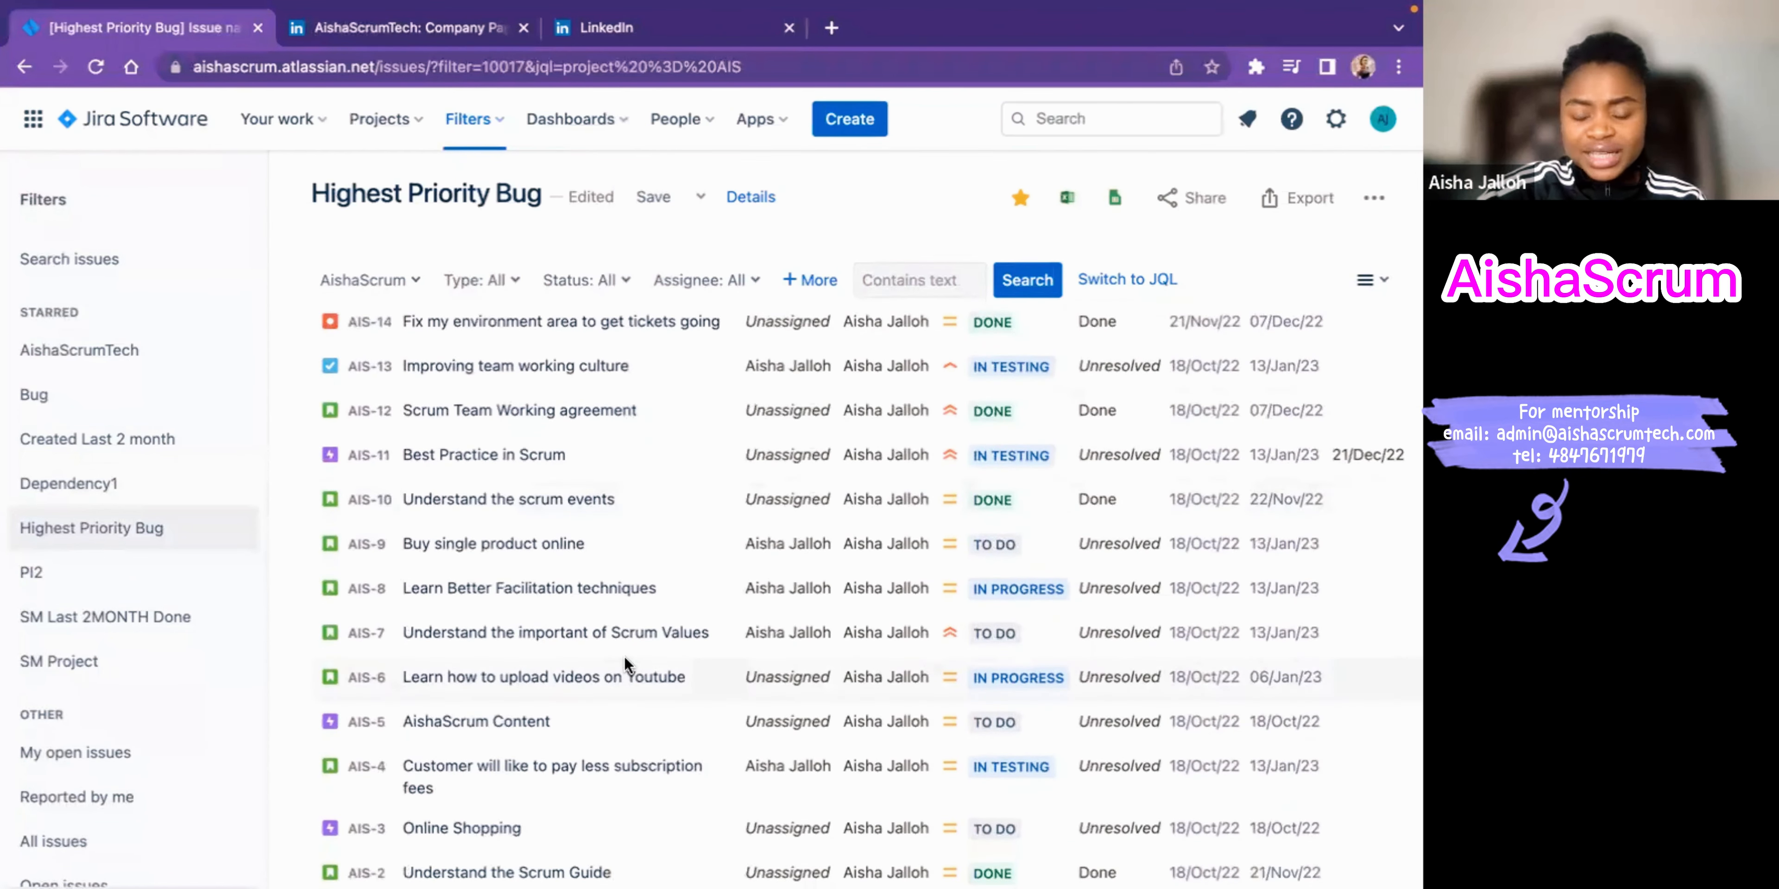
Step: Restrict the AishaScrum issues to a single assignee and examine the query in JQL before returning to basic search
scroll(624, 655, up, 11)
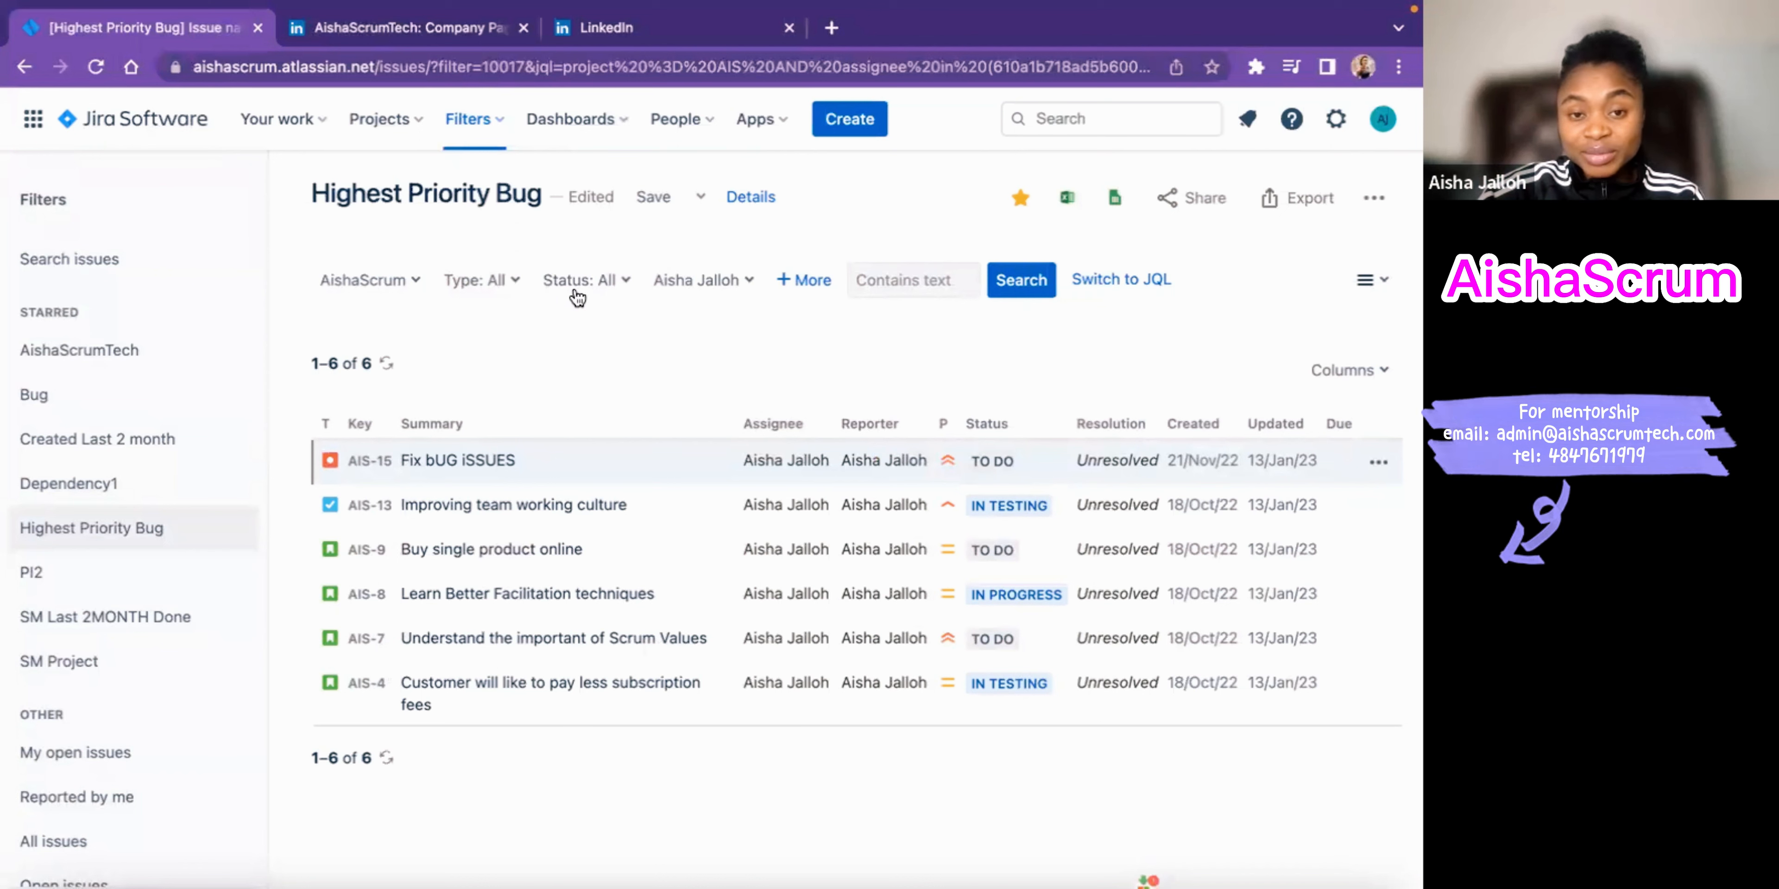
click(1122, 279)
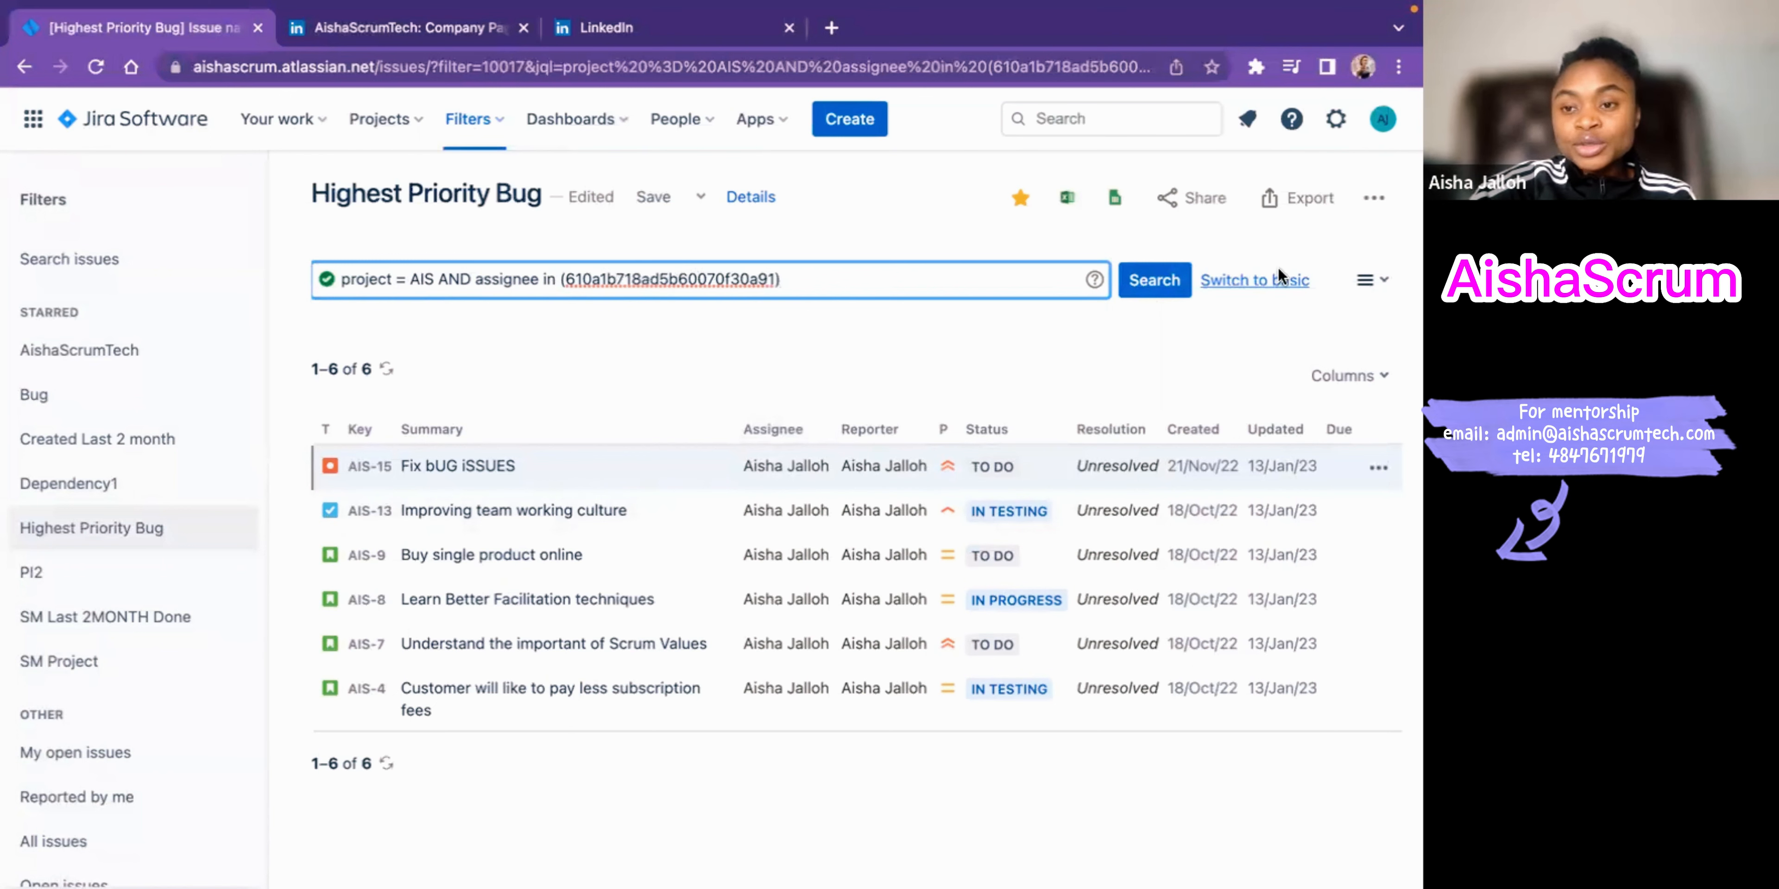
click(1248, 285)
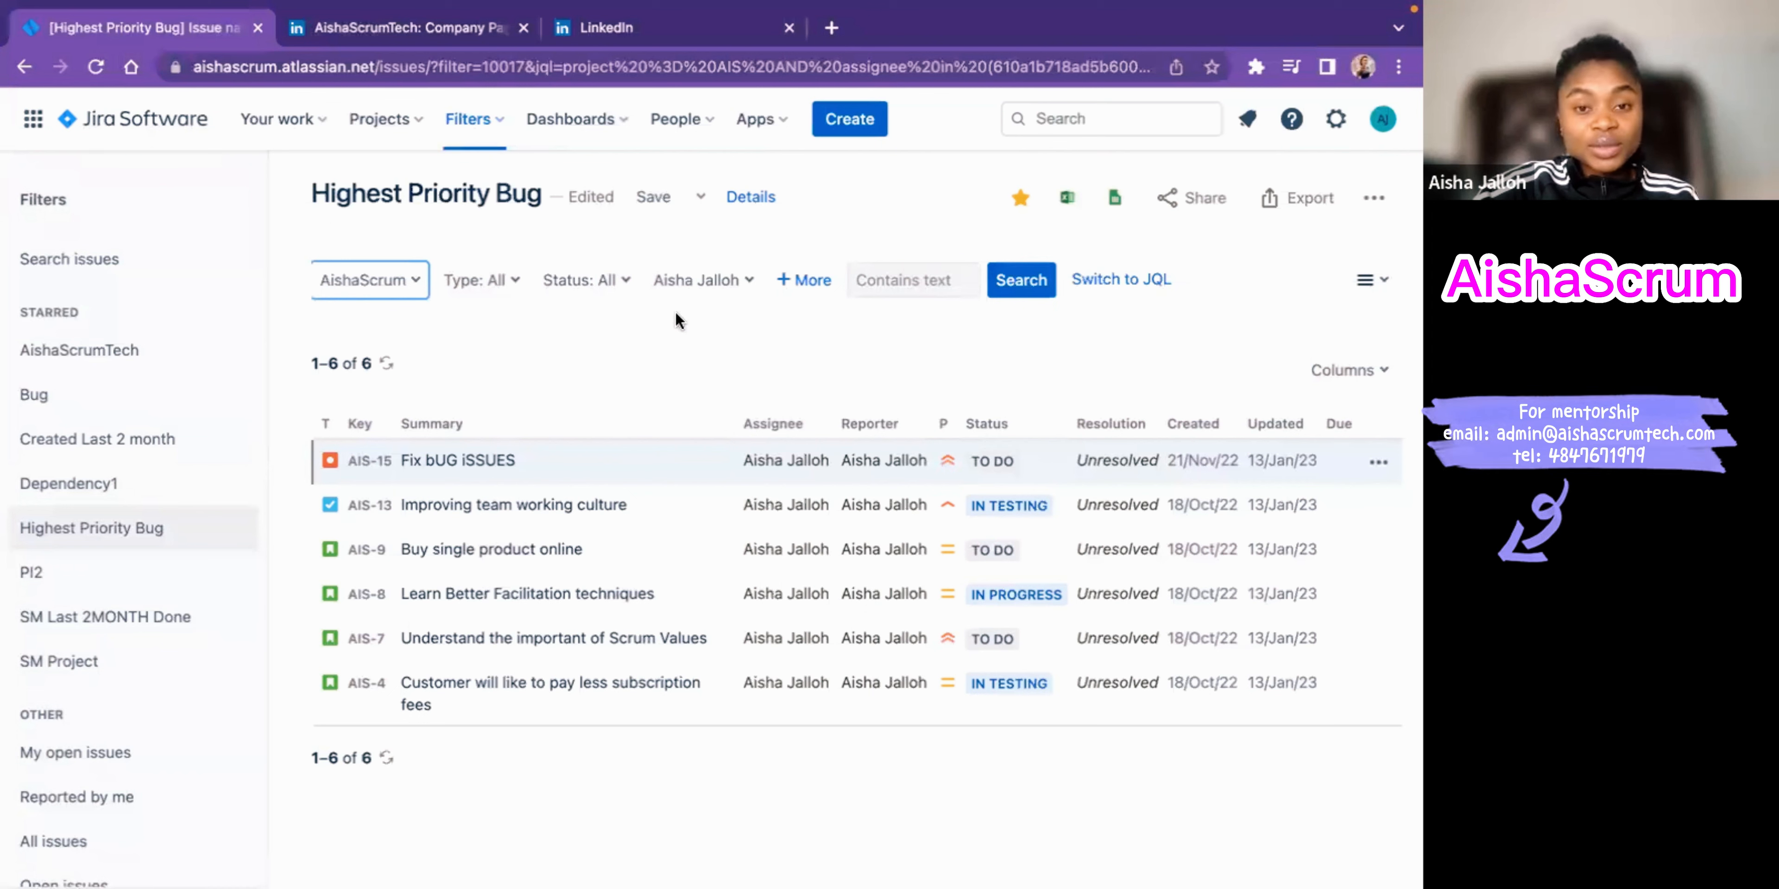
Step: Remove the assignee restriction and look over the AishaScrum issues
click(750, 283)
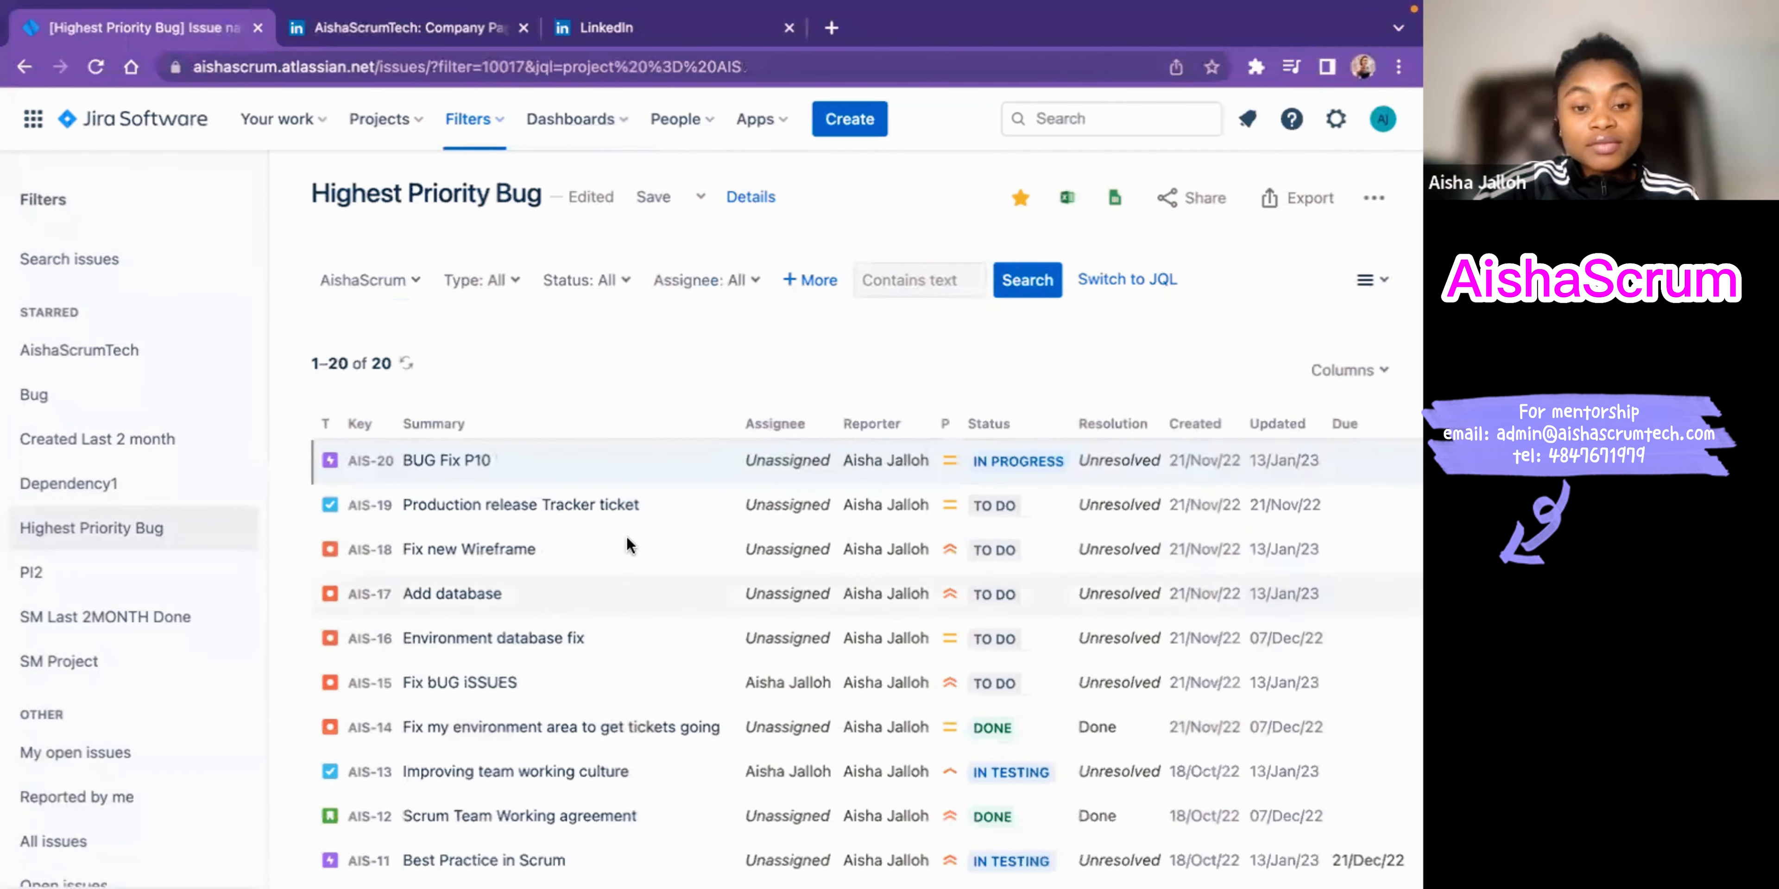
scroll(686, 410, down, 2)
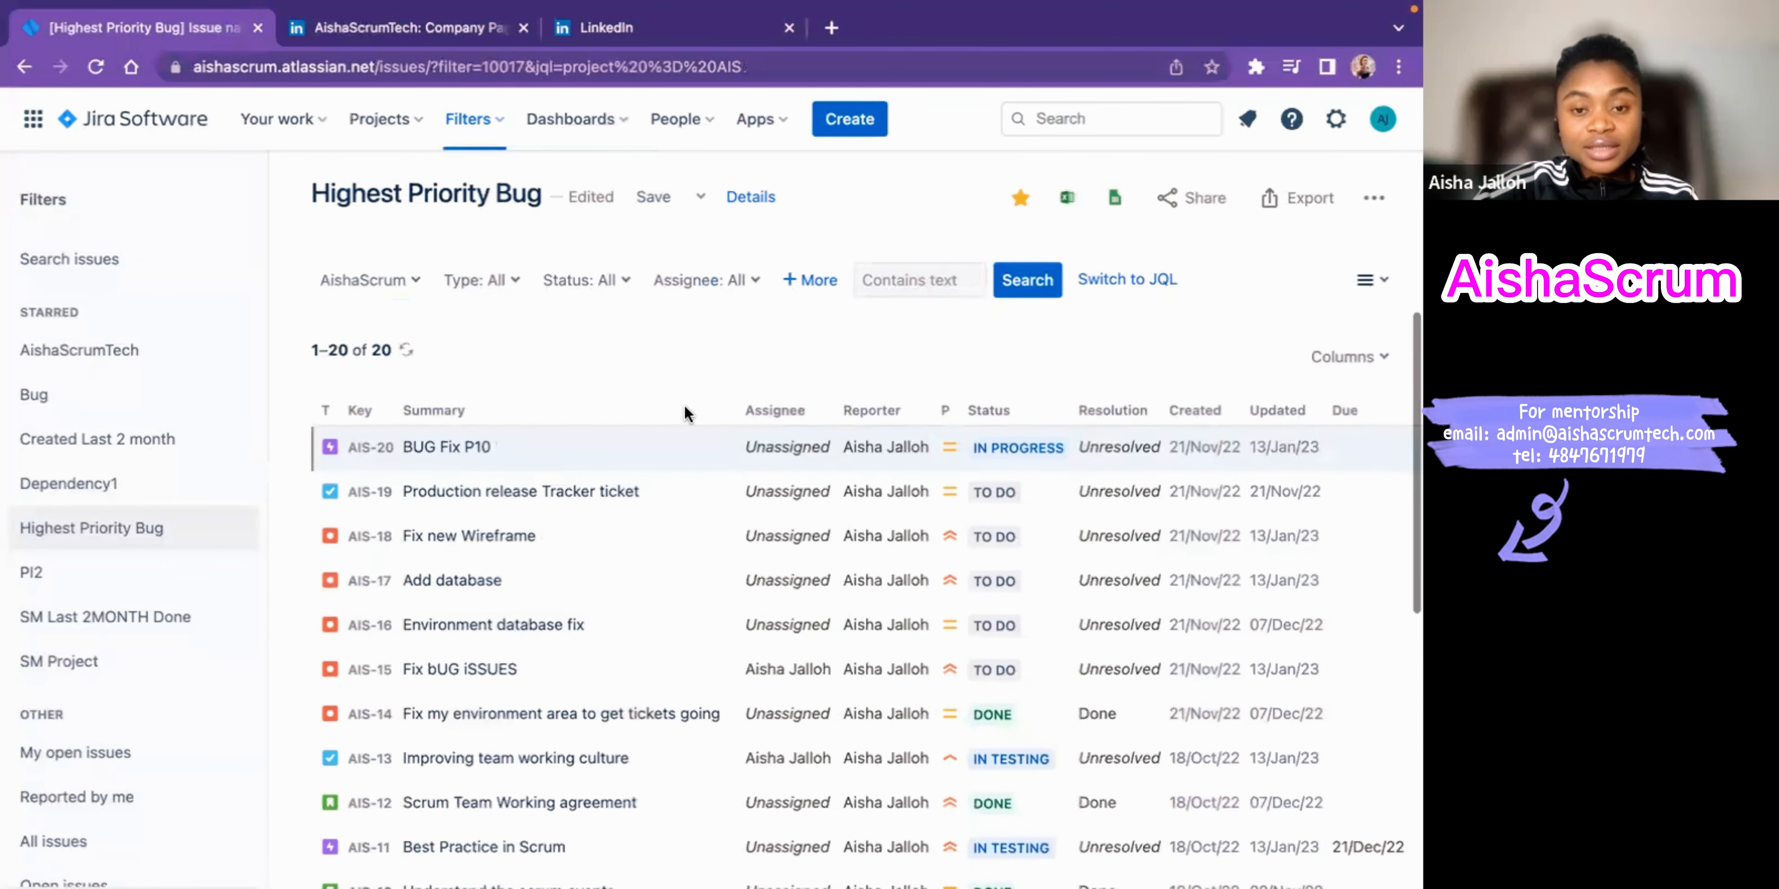
scroll(686, 414, up, 2)
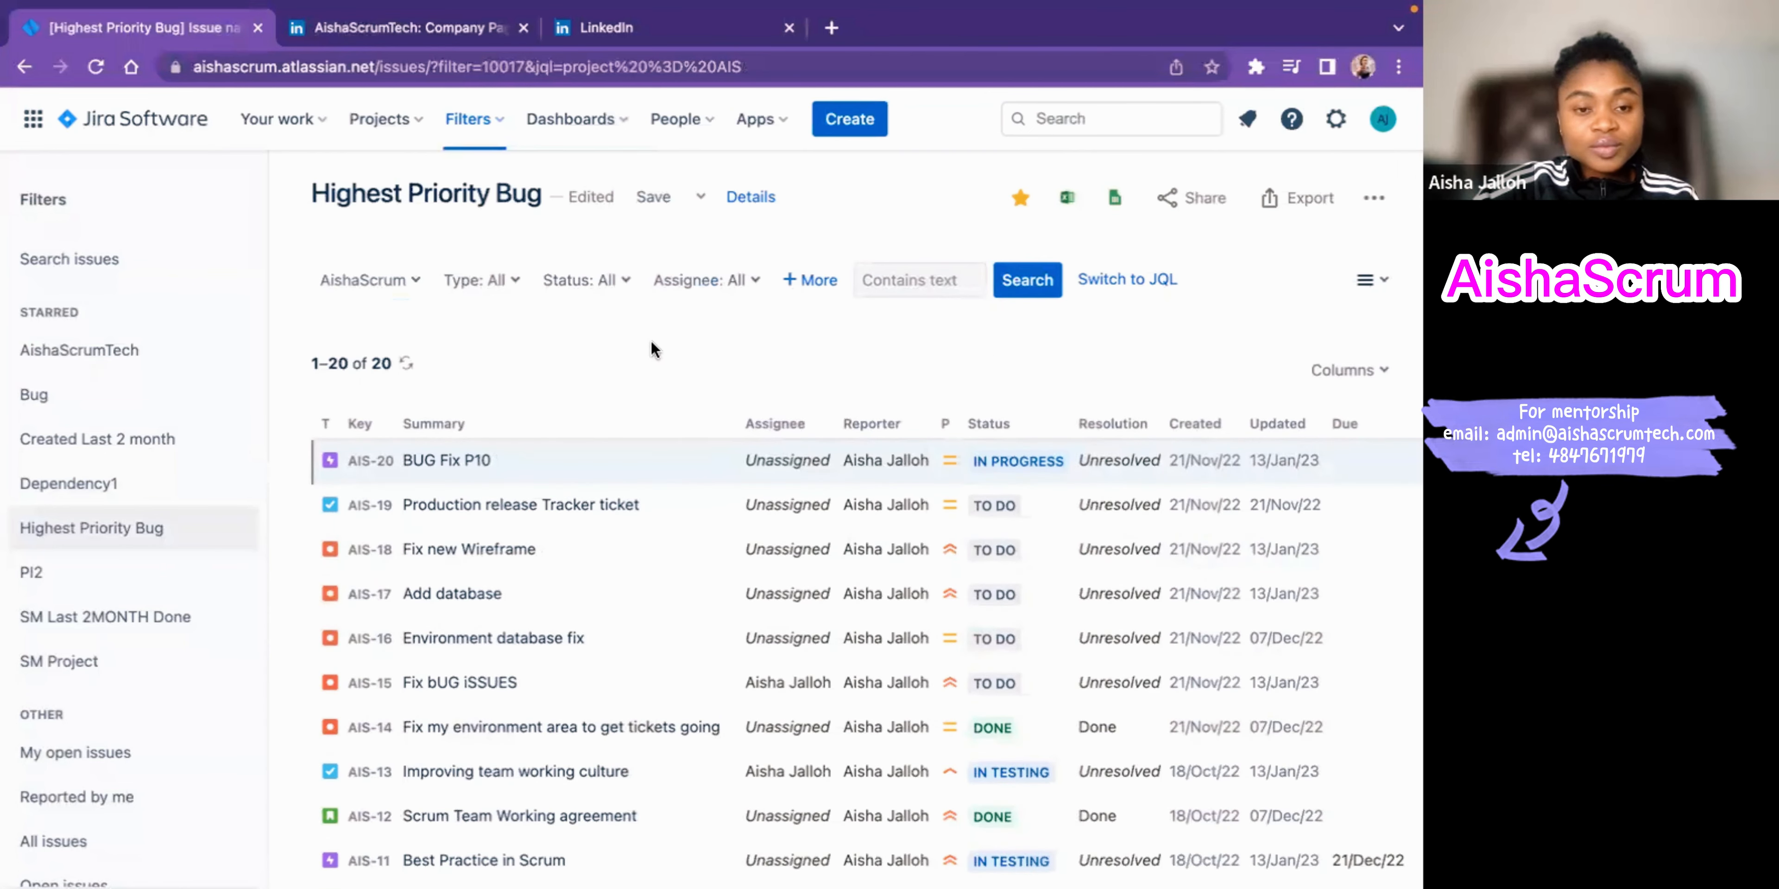
Step: Restrict the issues to type Epic and status In Progress, and review the matching epics
click(515, 283)
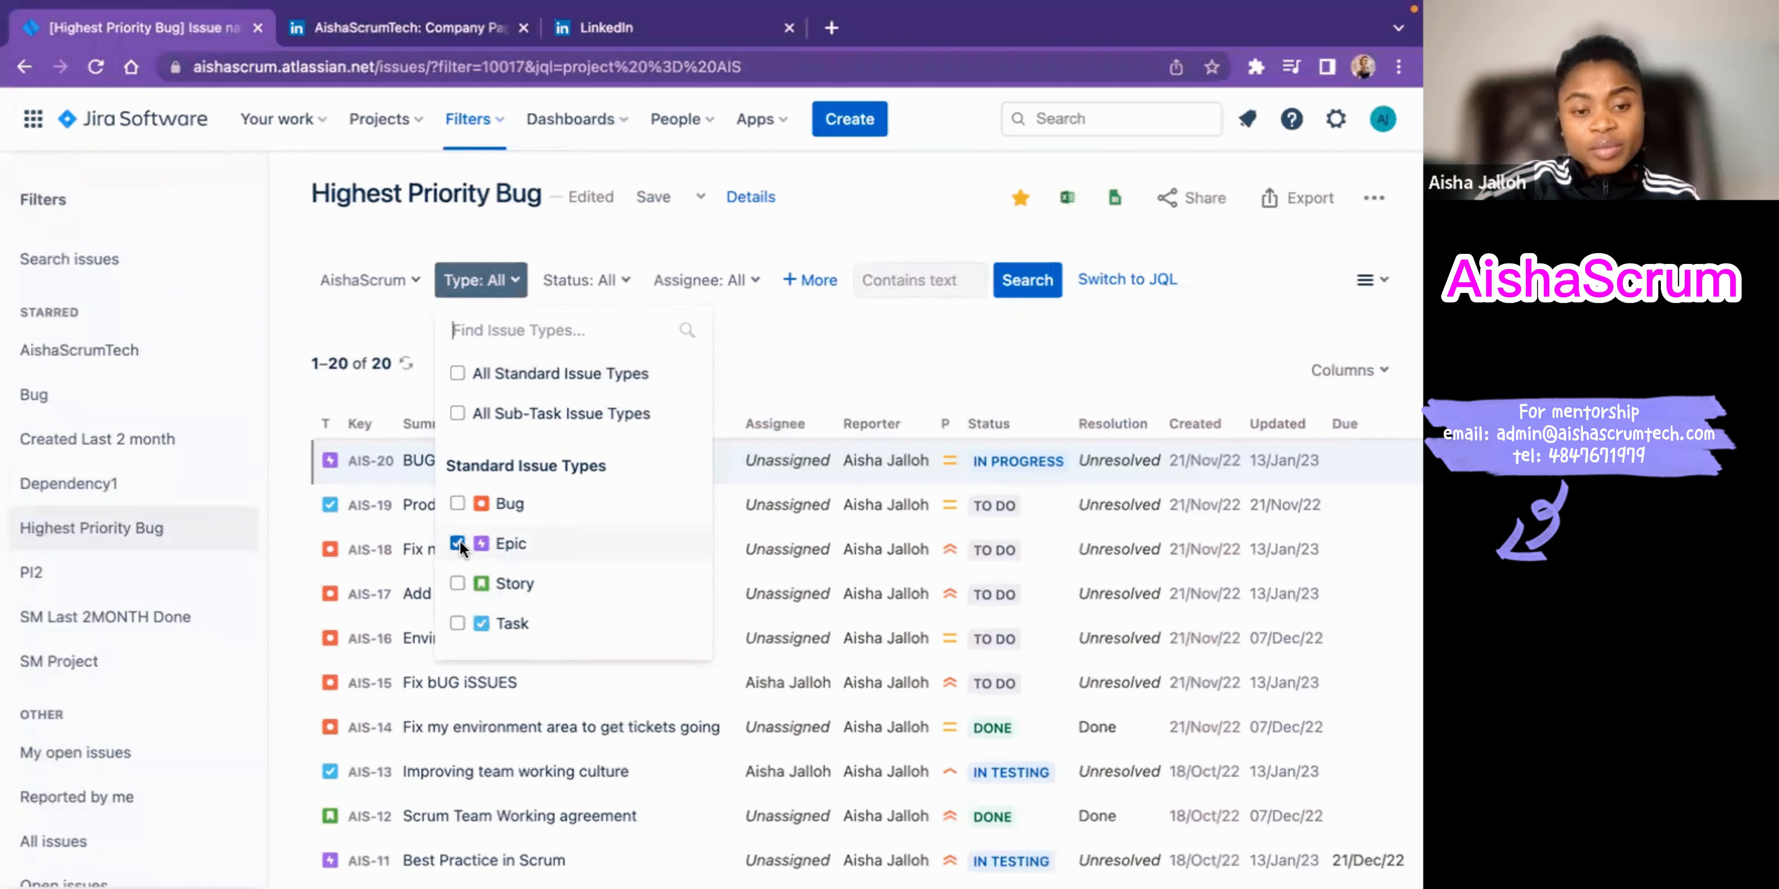
click(865, 363)
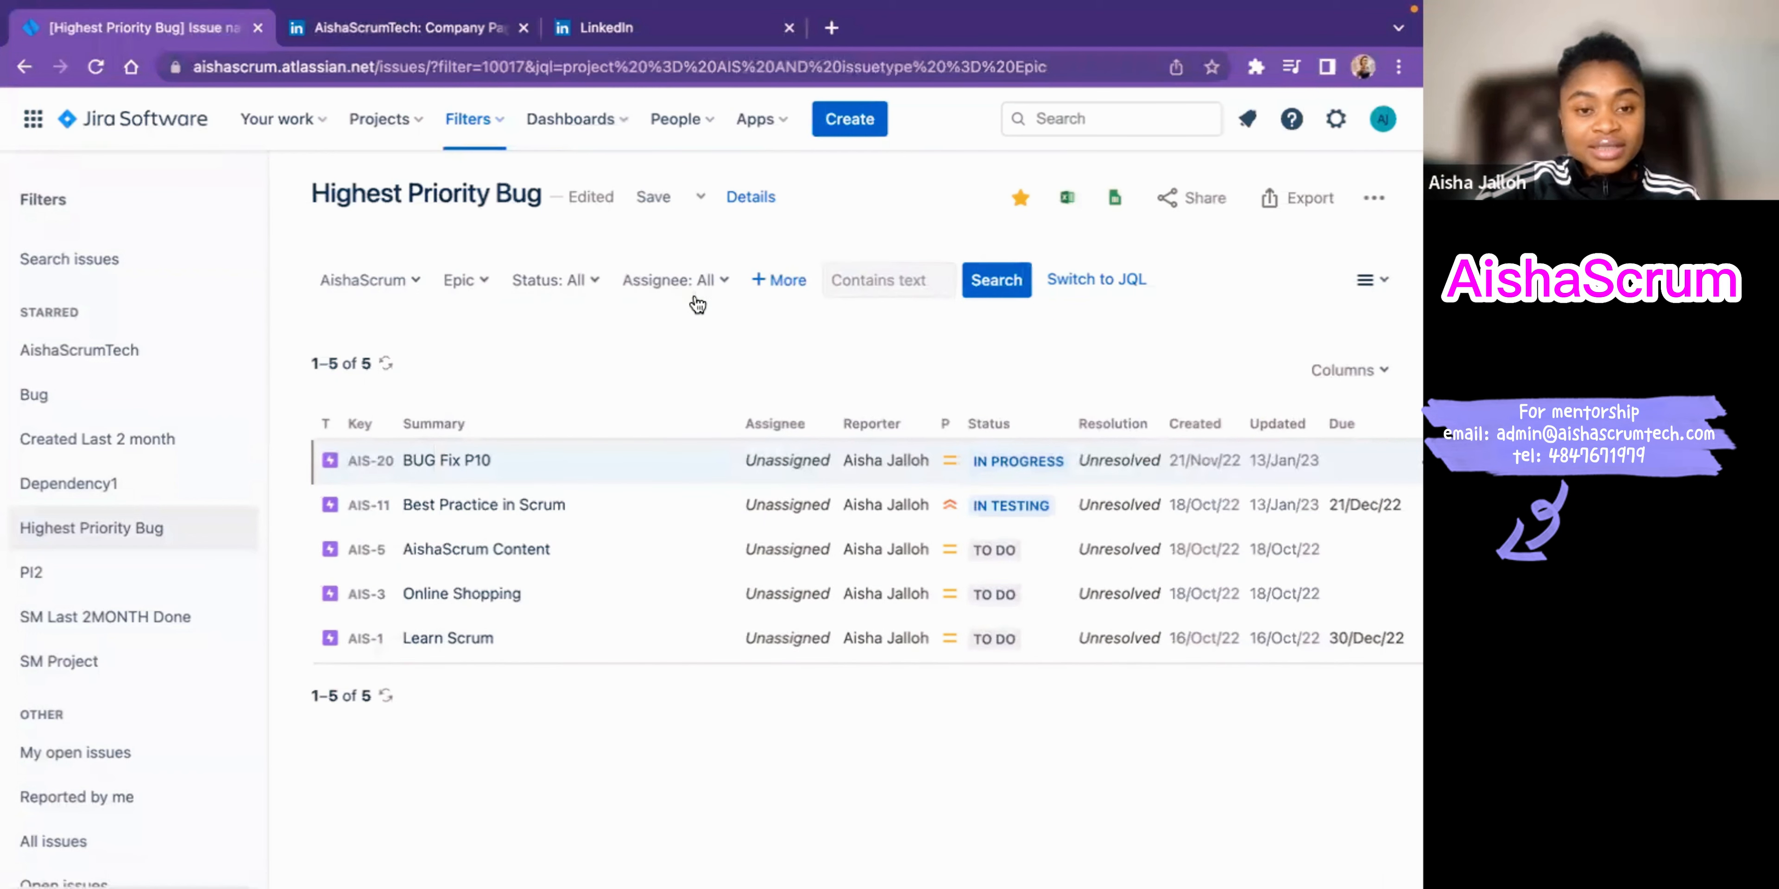
click(593, 286)
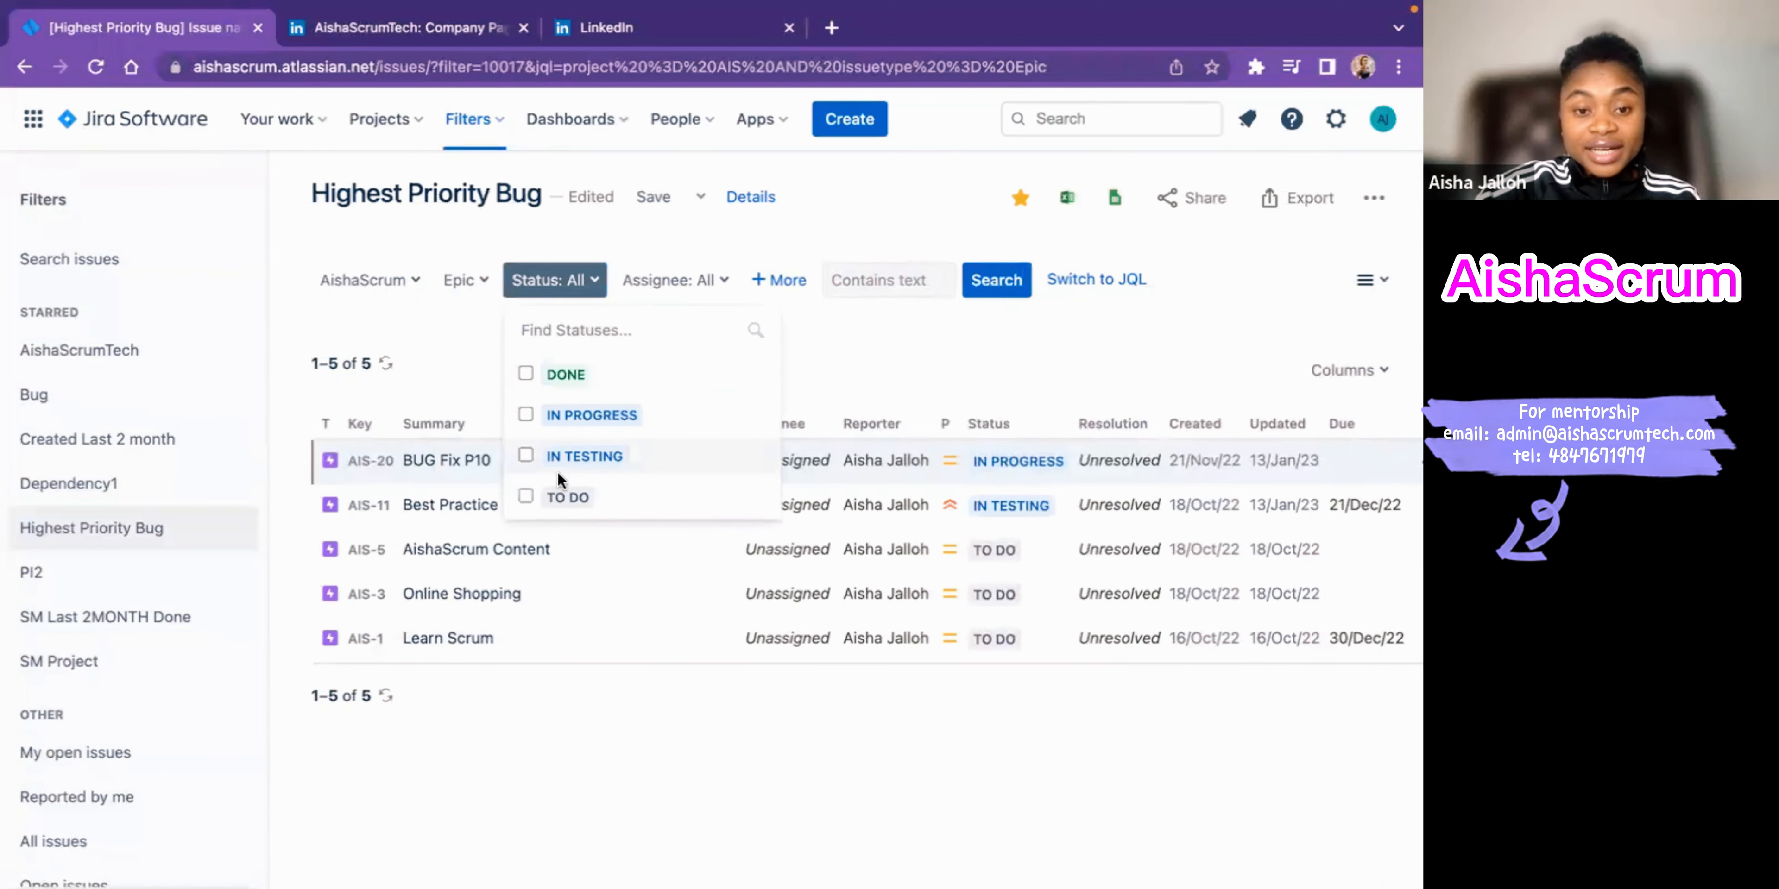
click(526, 414)
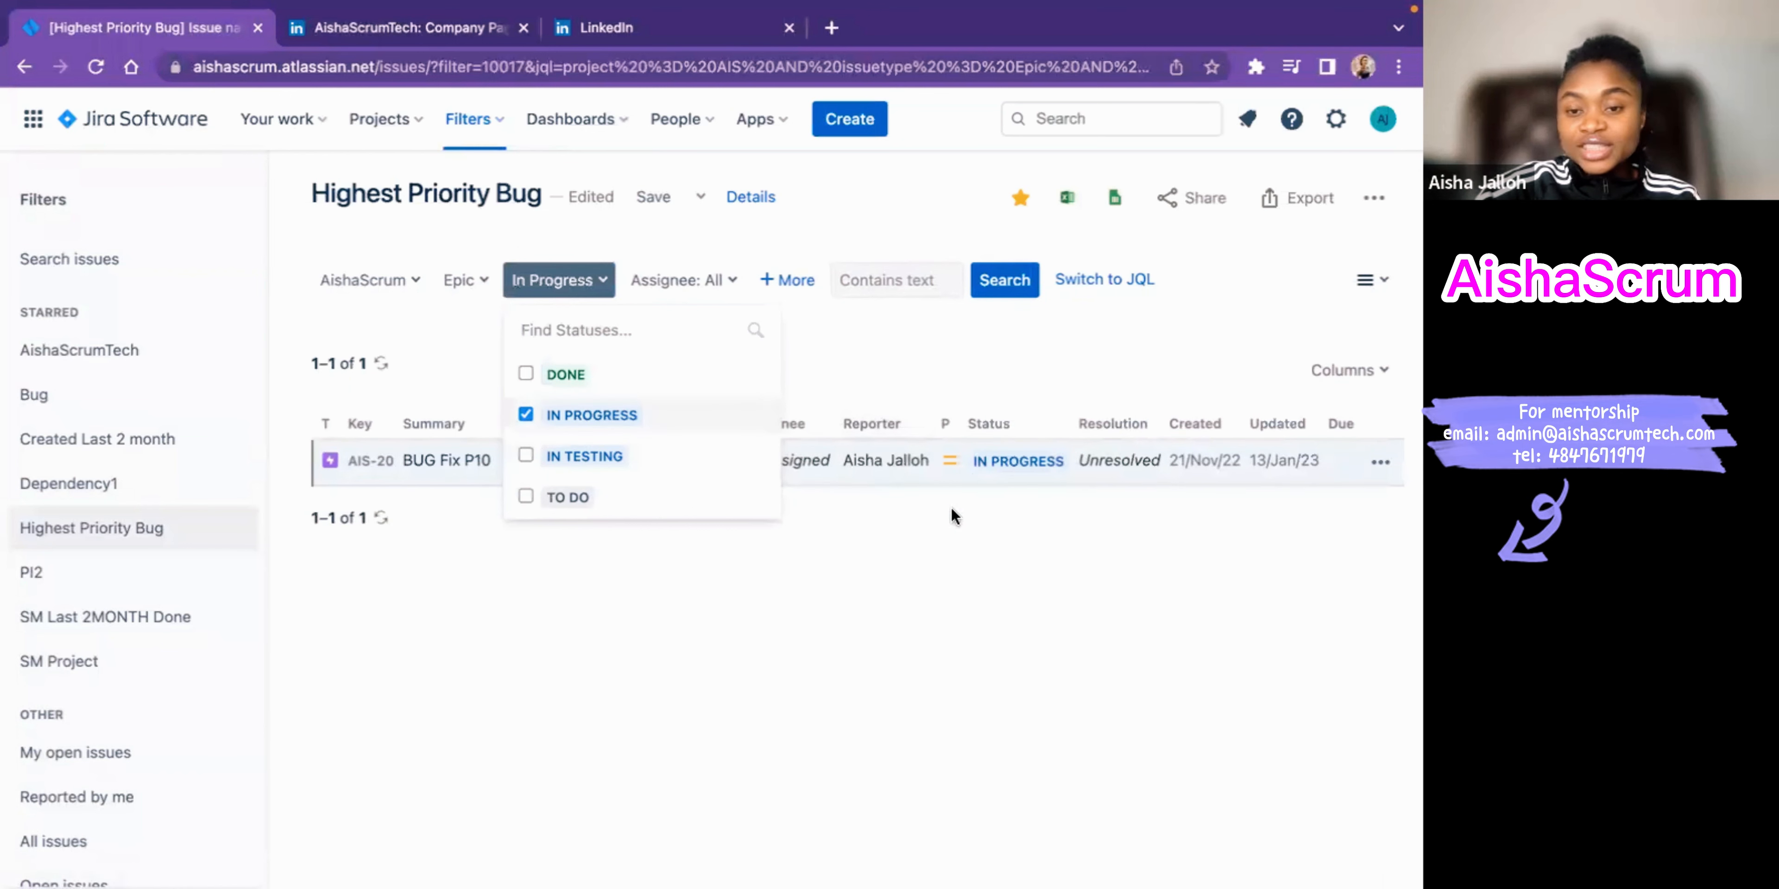
click(883, 311)
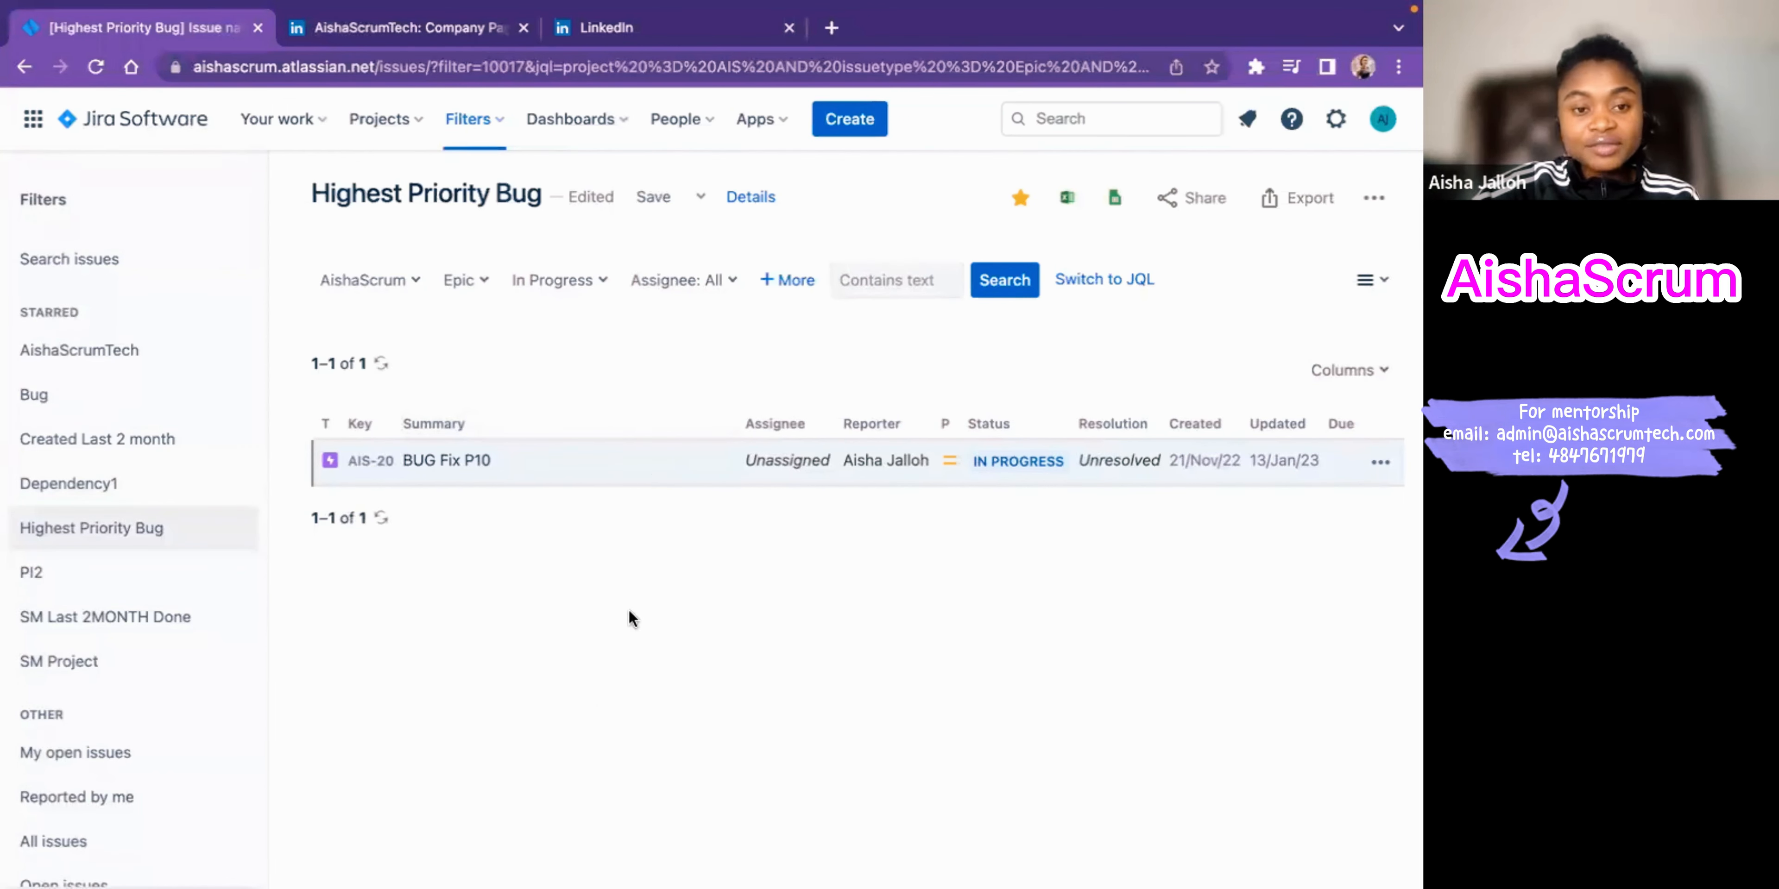
Step: Clear the In Progress status restriction and open the starred AishaScrumTech filter with all issue types included
click(605, 281)
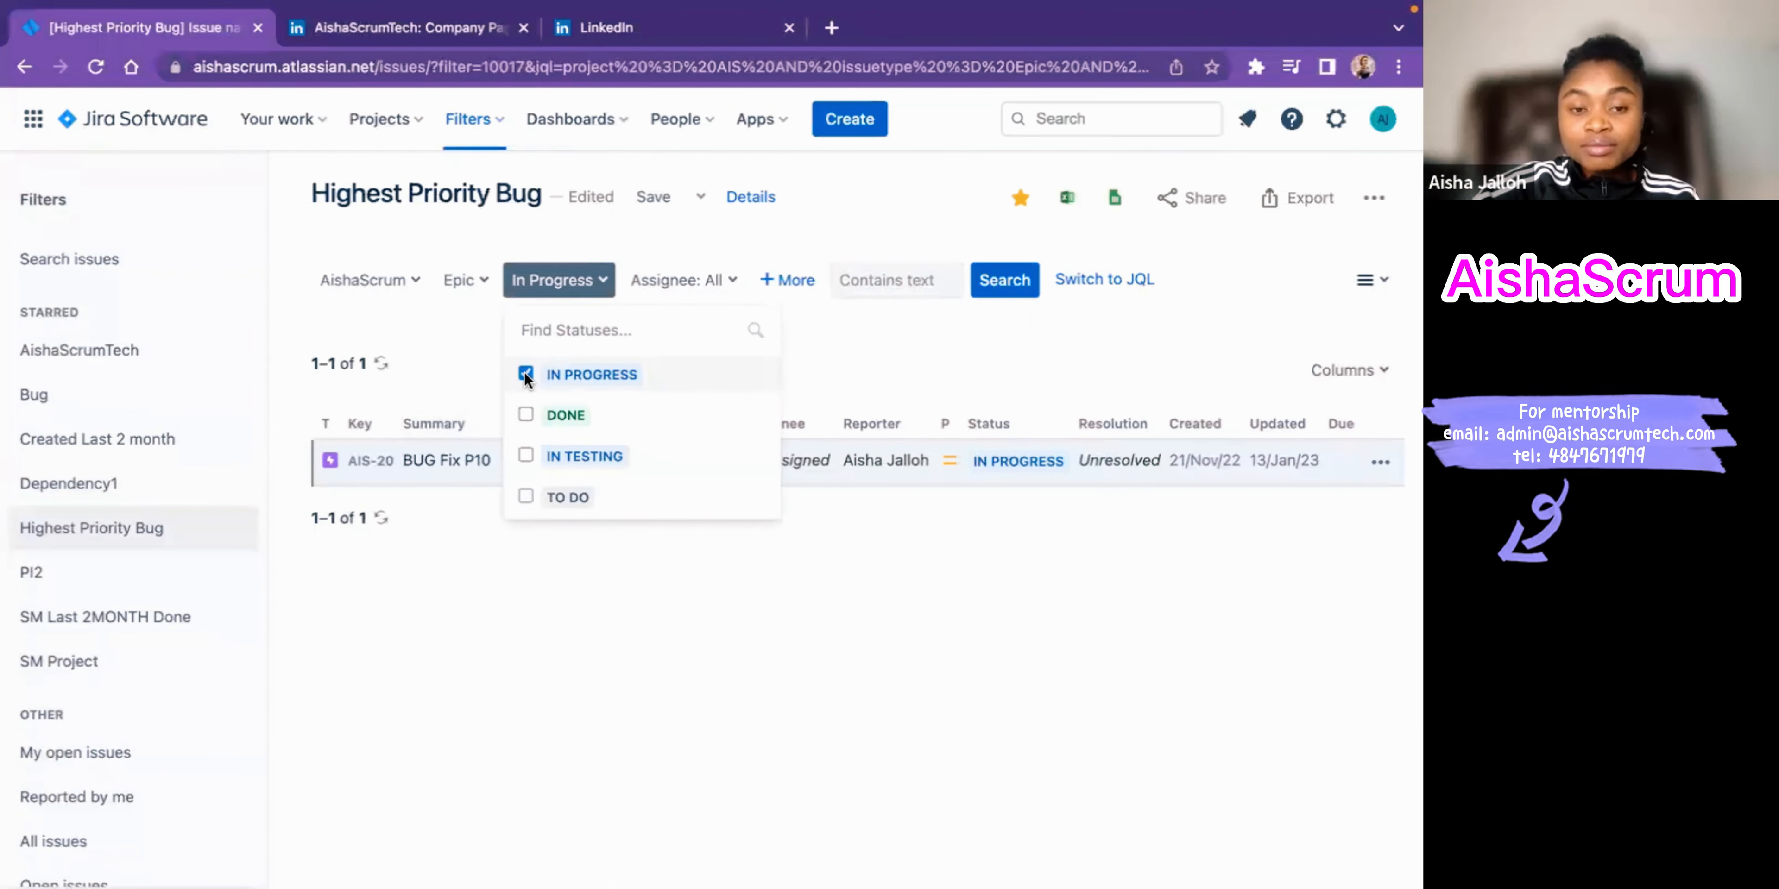
click(525, 374)
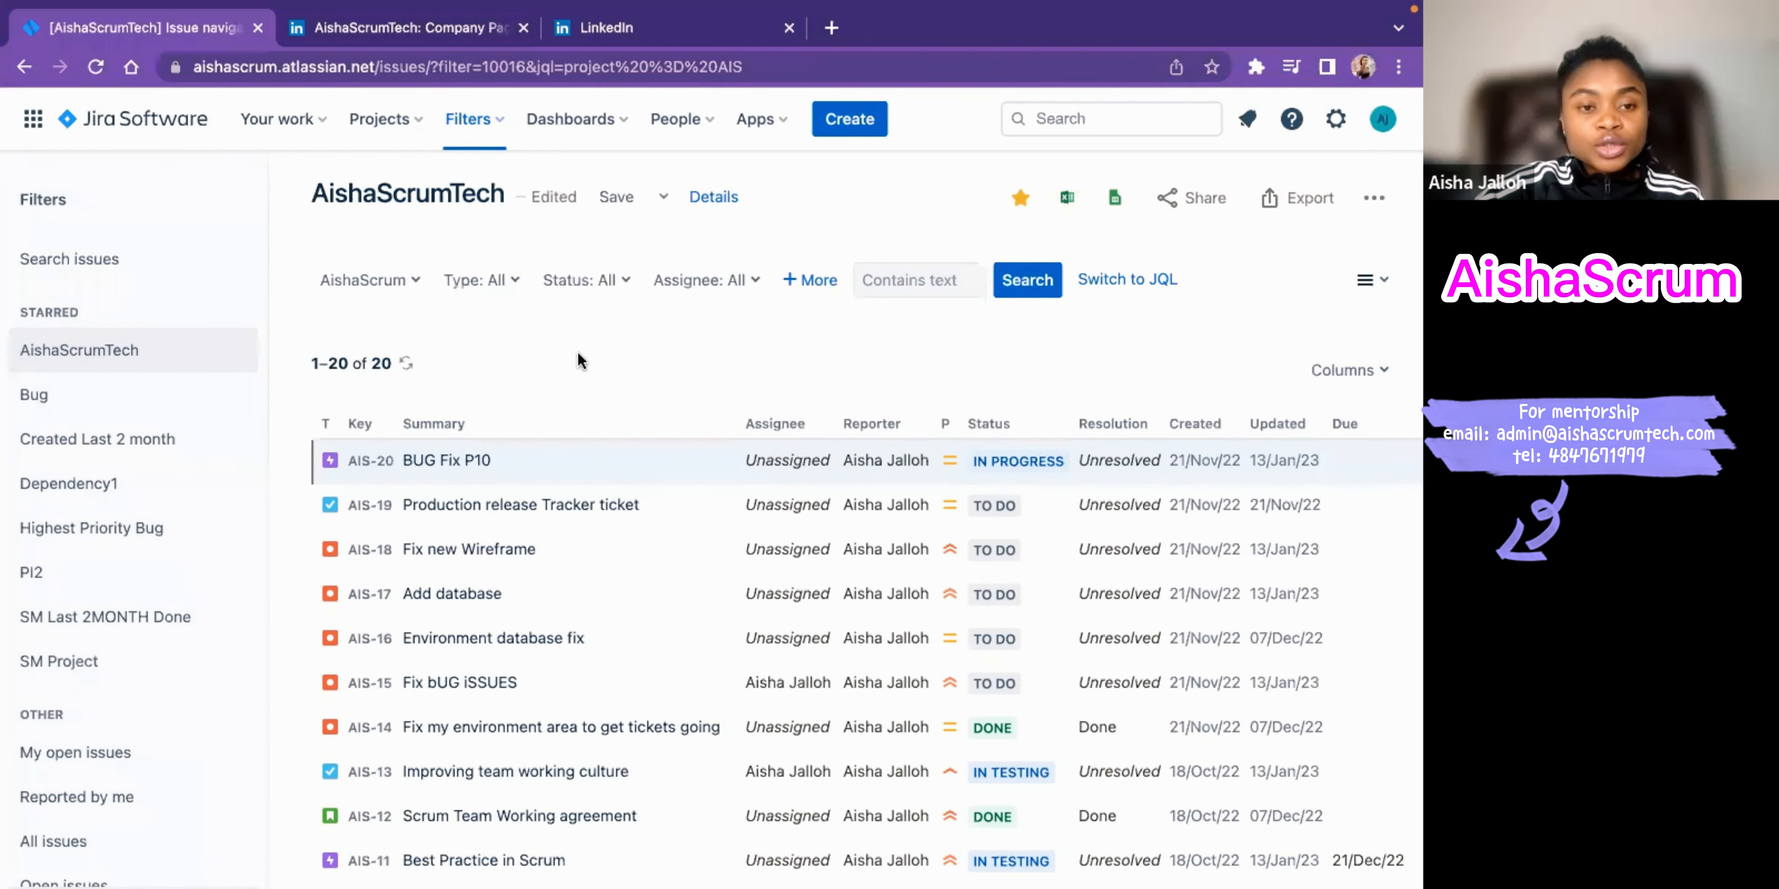
Step: Add the Created Date criterion to the AishaScrumTech issue search
click(809, 280)
scroll(868, 528, down, 1)
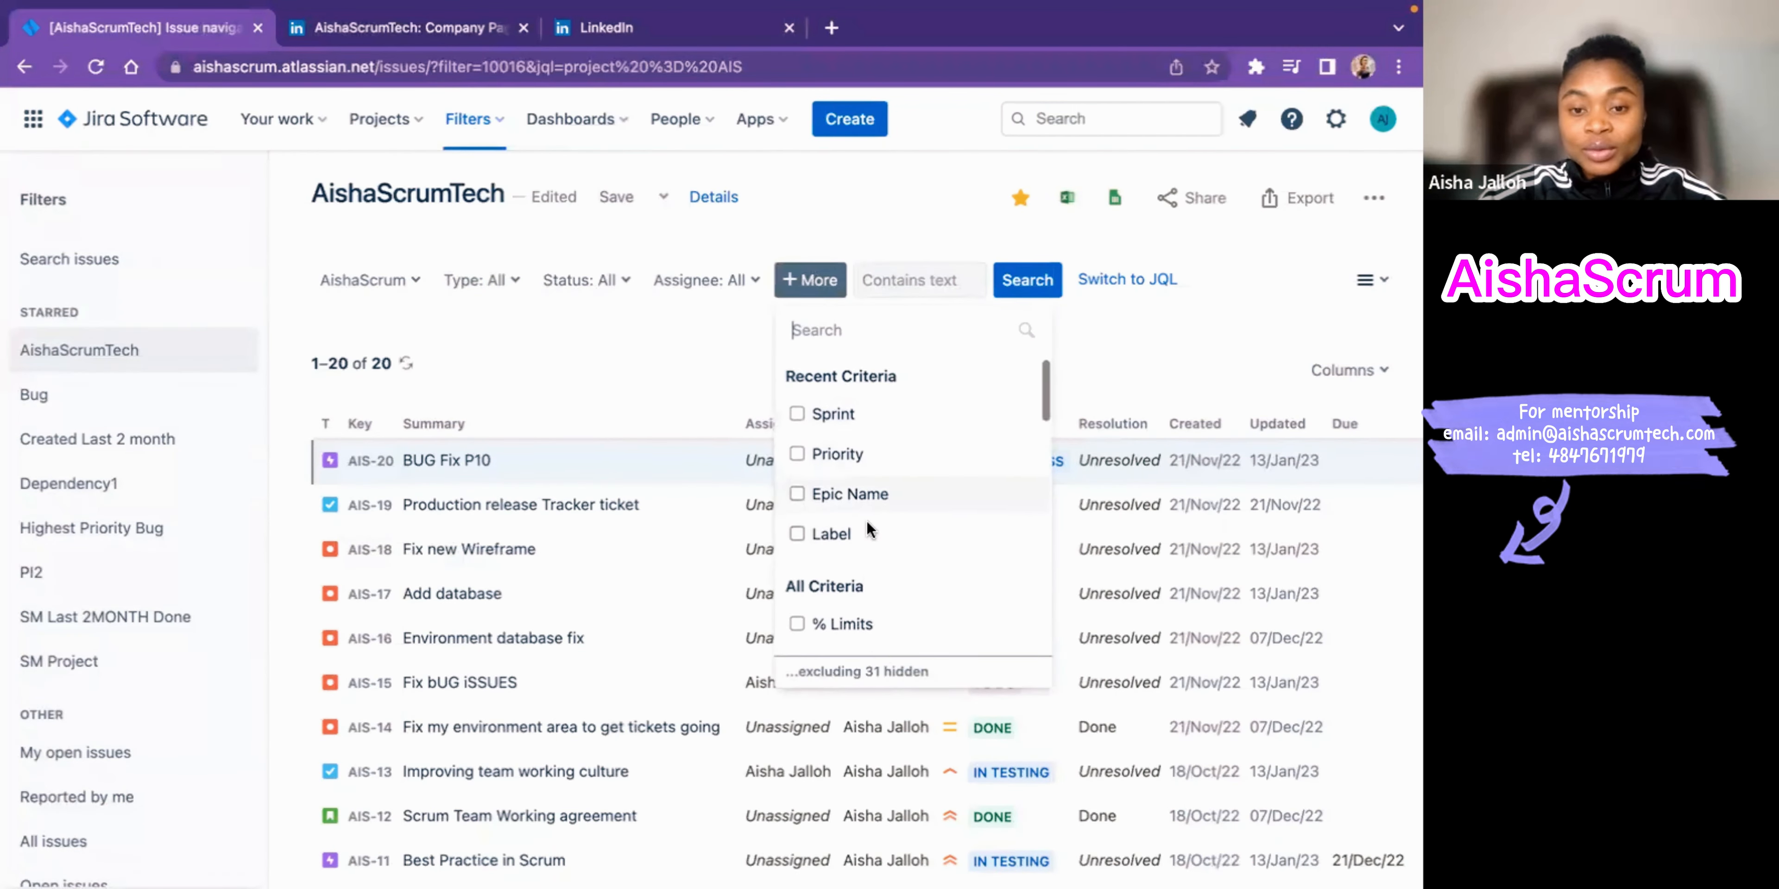
scroll(895, 546, down, 2)
scroll(895, 546, up, 1)
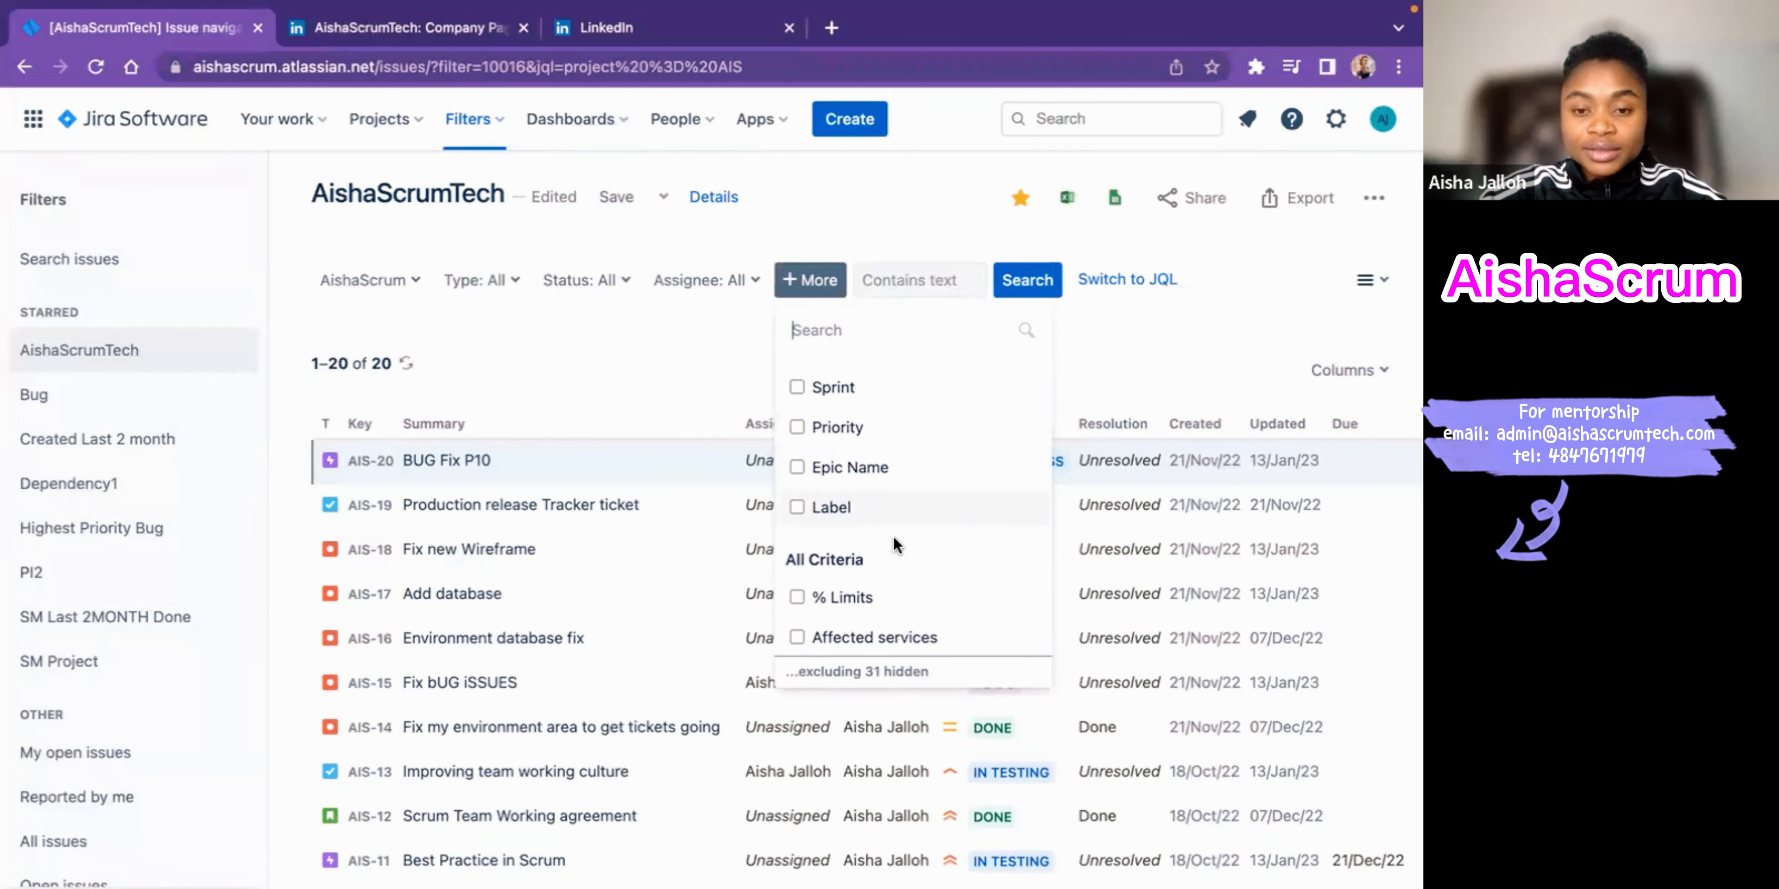
scroll(893, 537, down, 2)
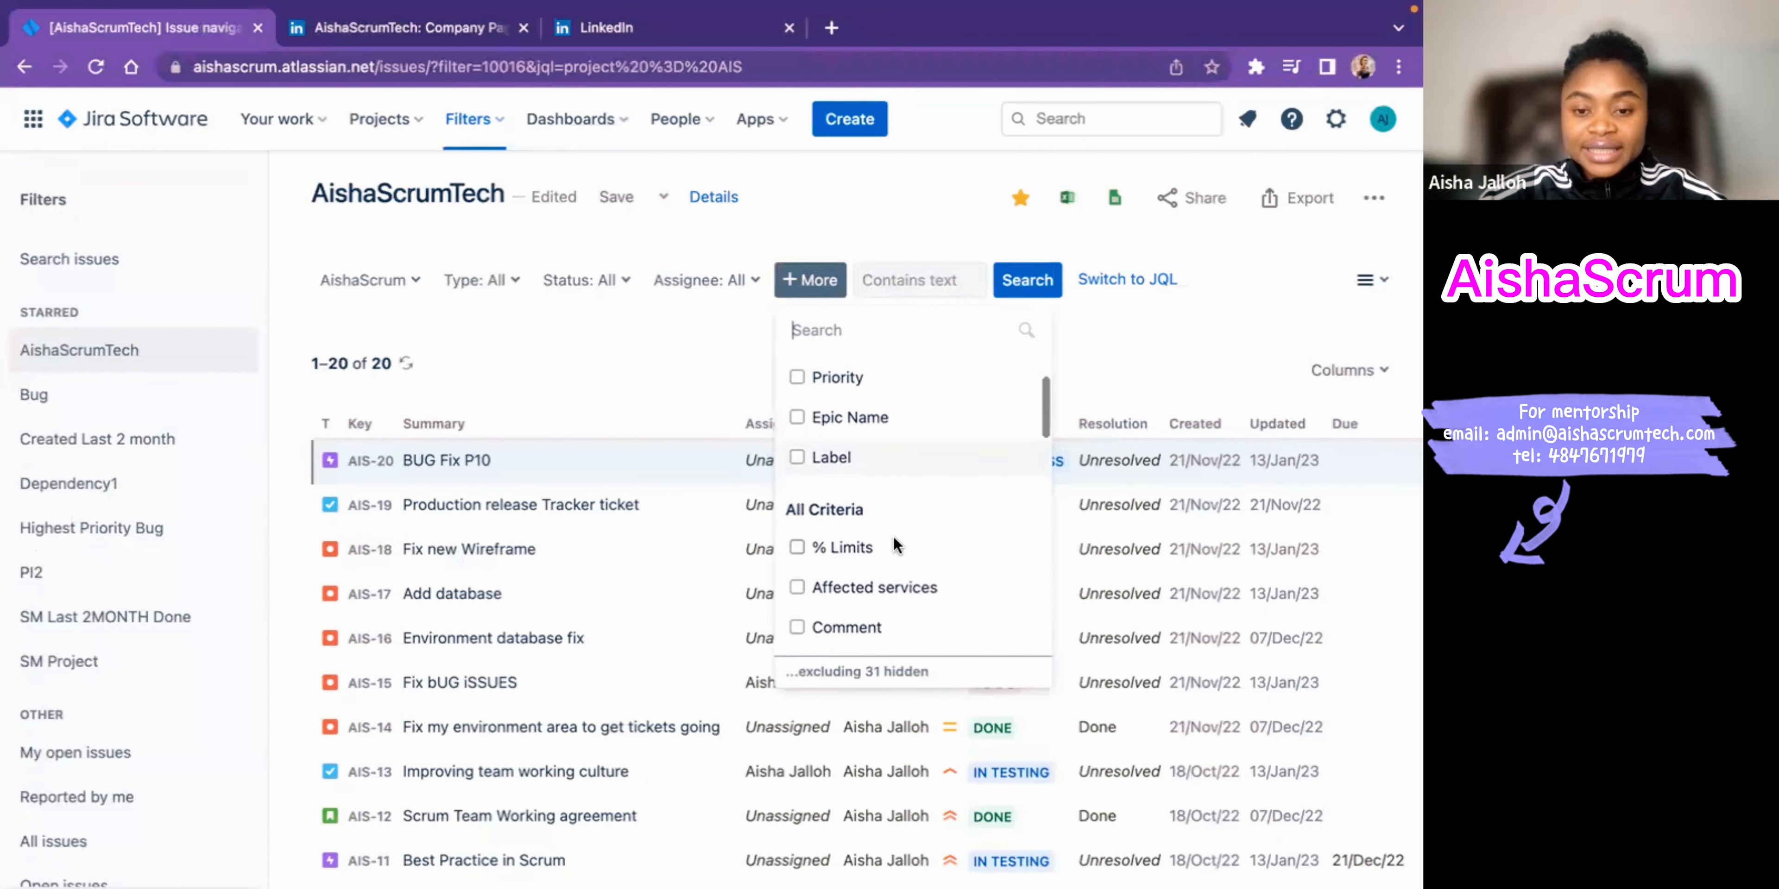
scroll(877, 542, down, 5)
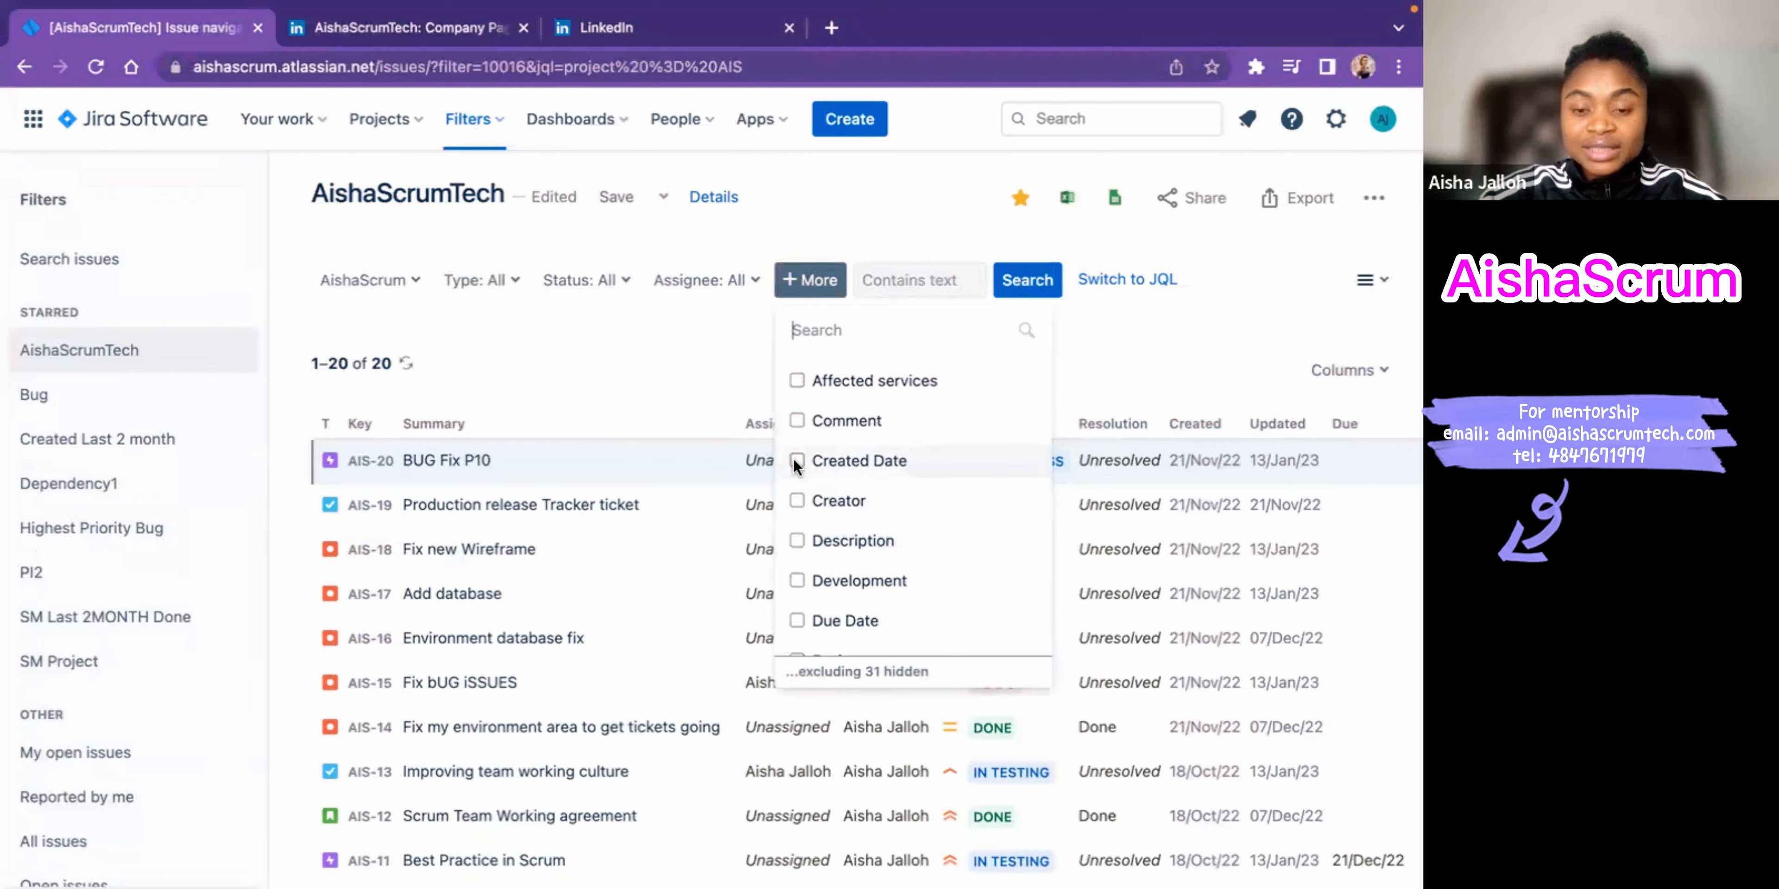
click(796, 461)
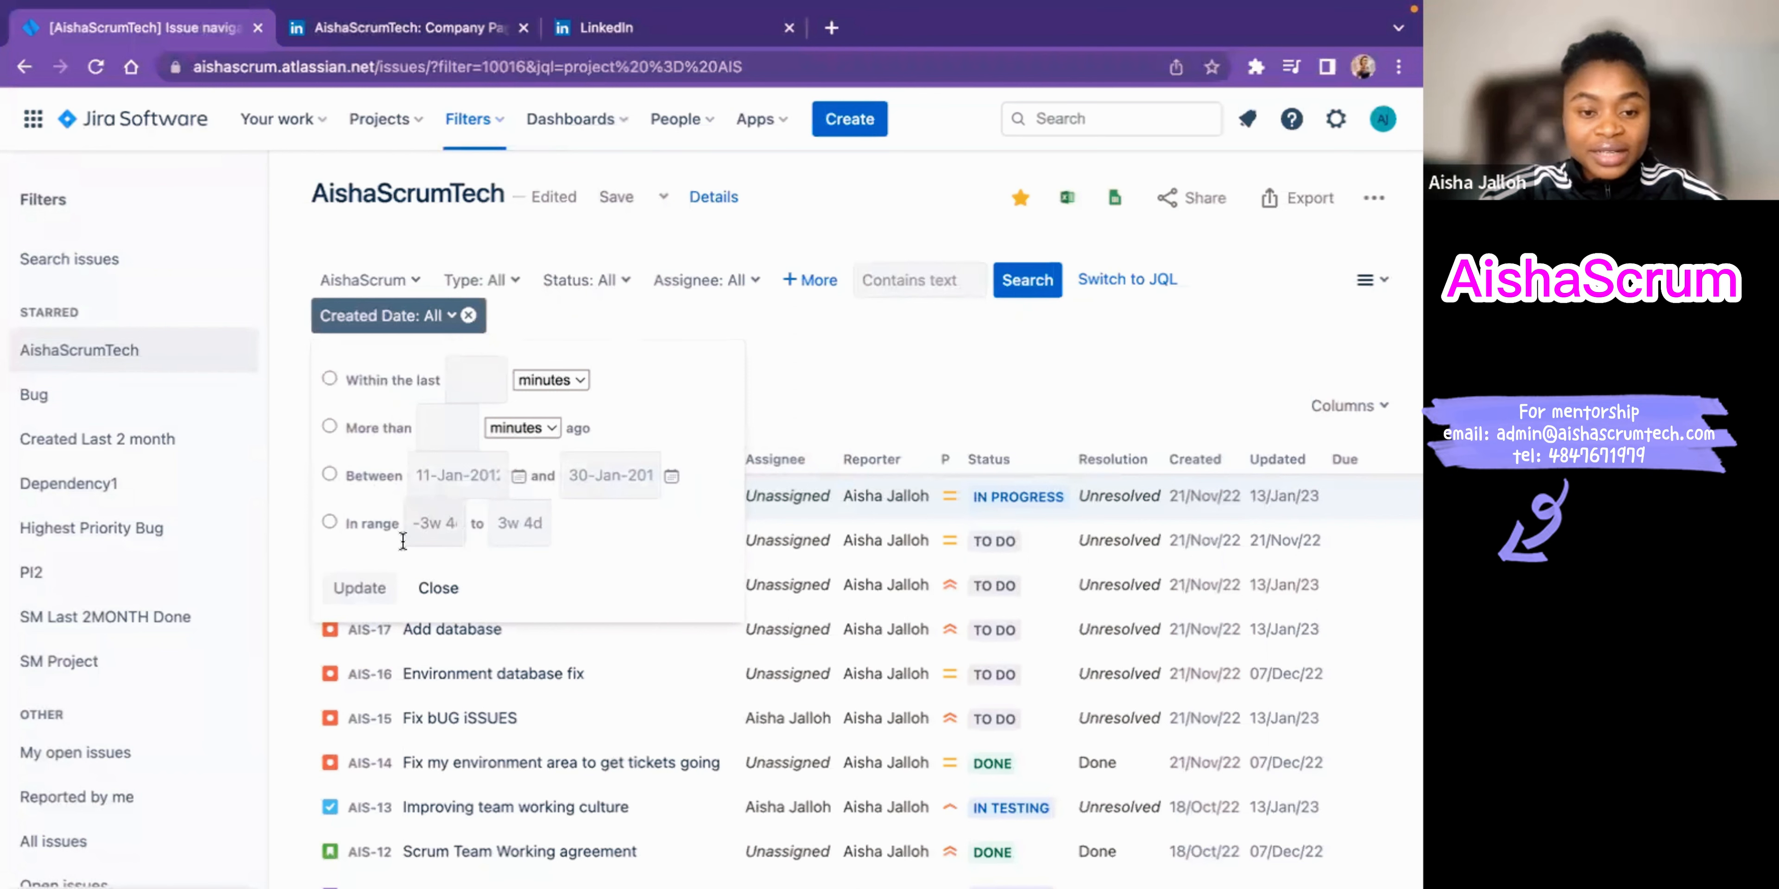
Step: Restrict the issues to a created date in the range -4w to 4w
click(428, 529)
text(-4w)
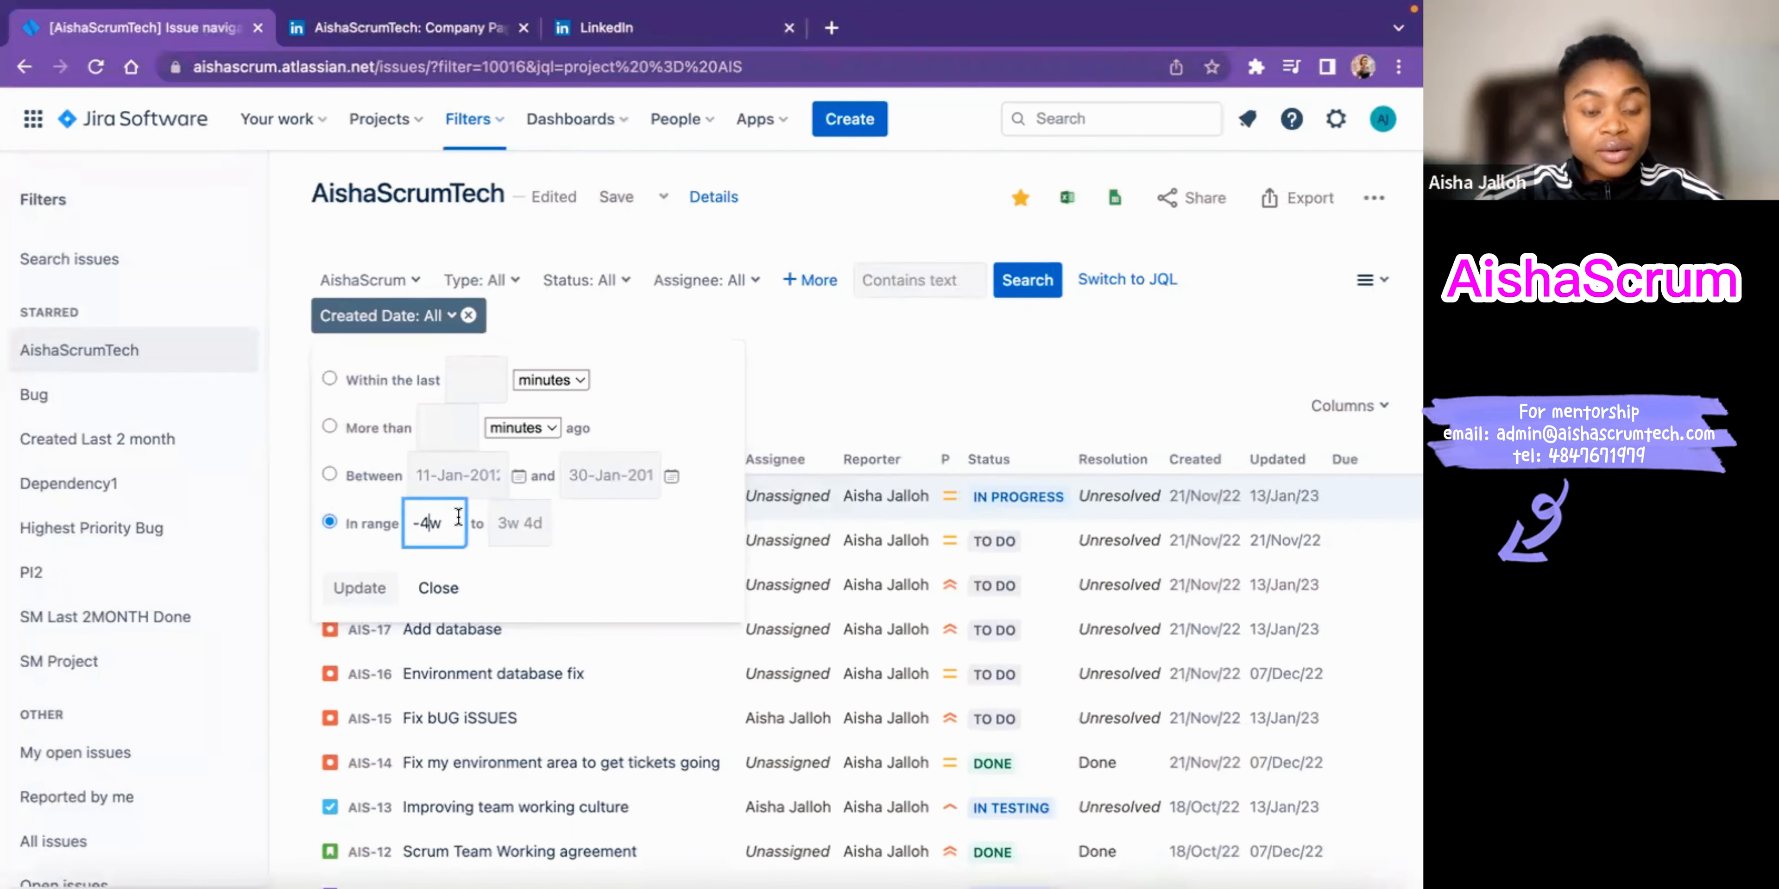
click(502, 524)
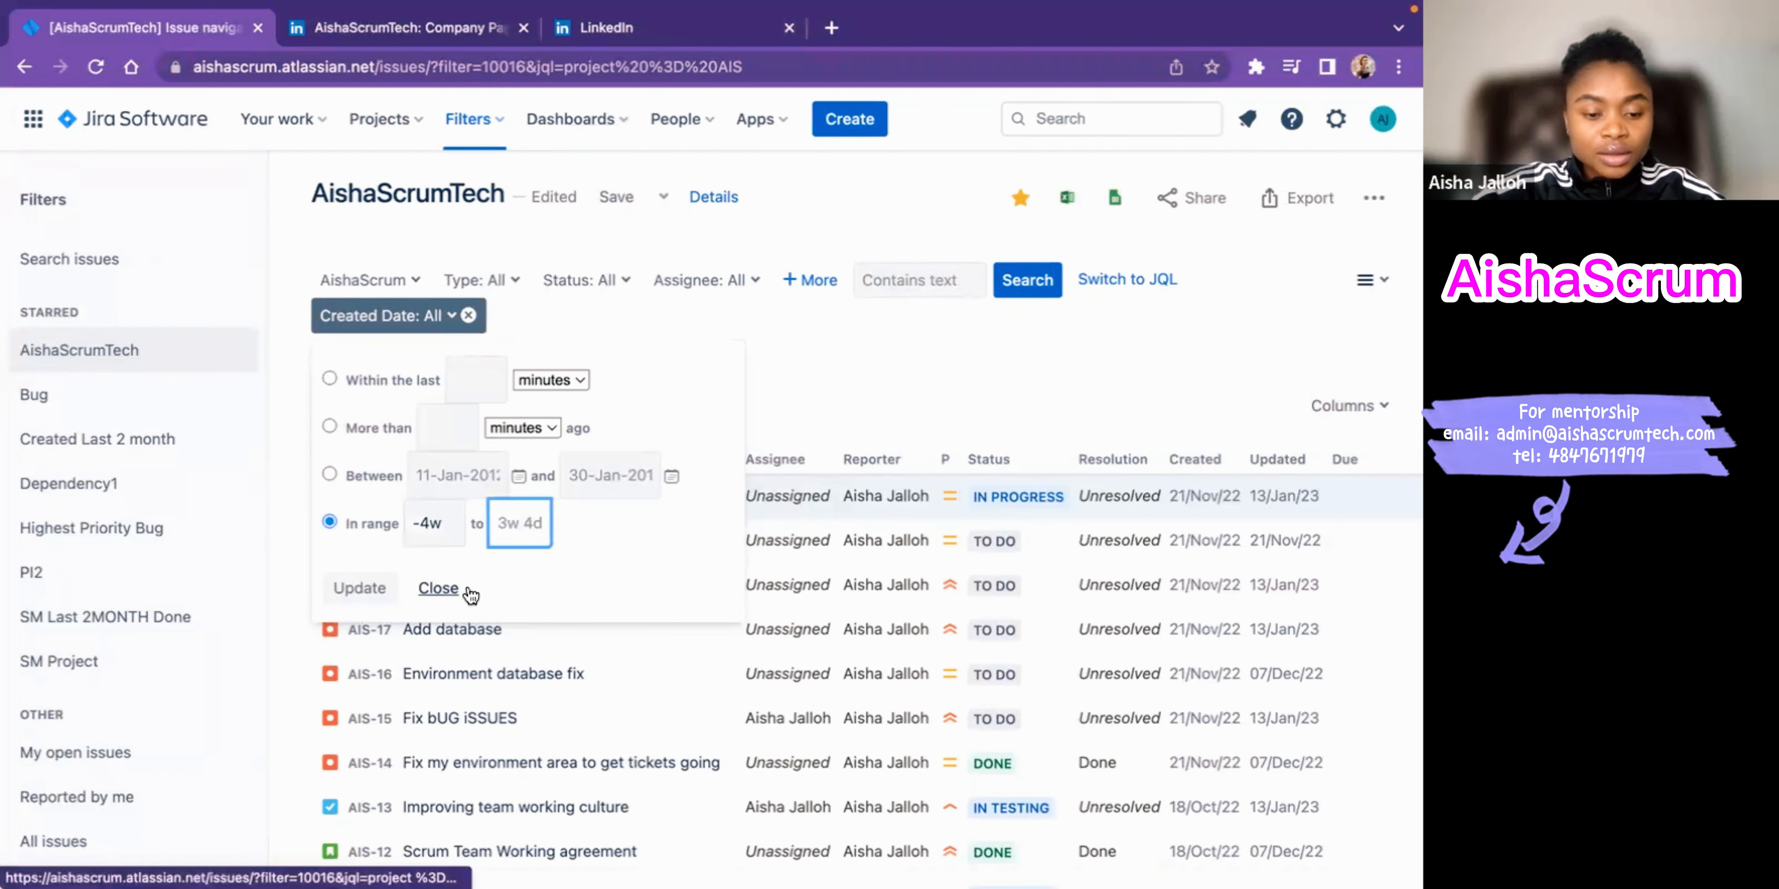
text(4)
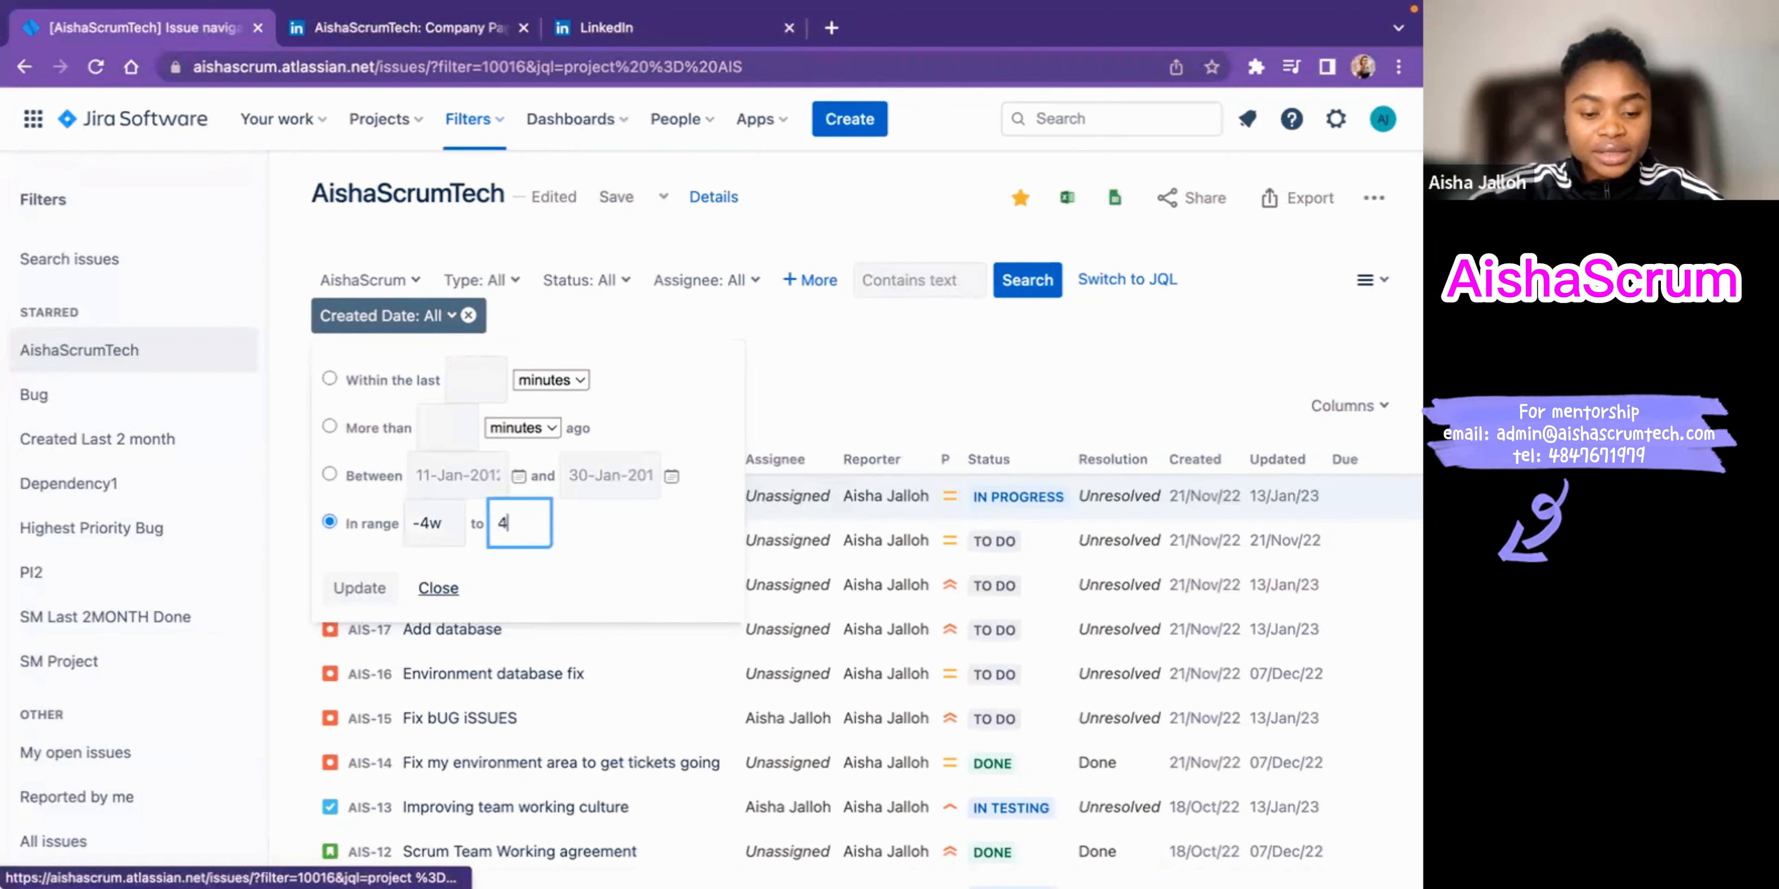
text(w)
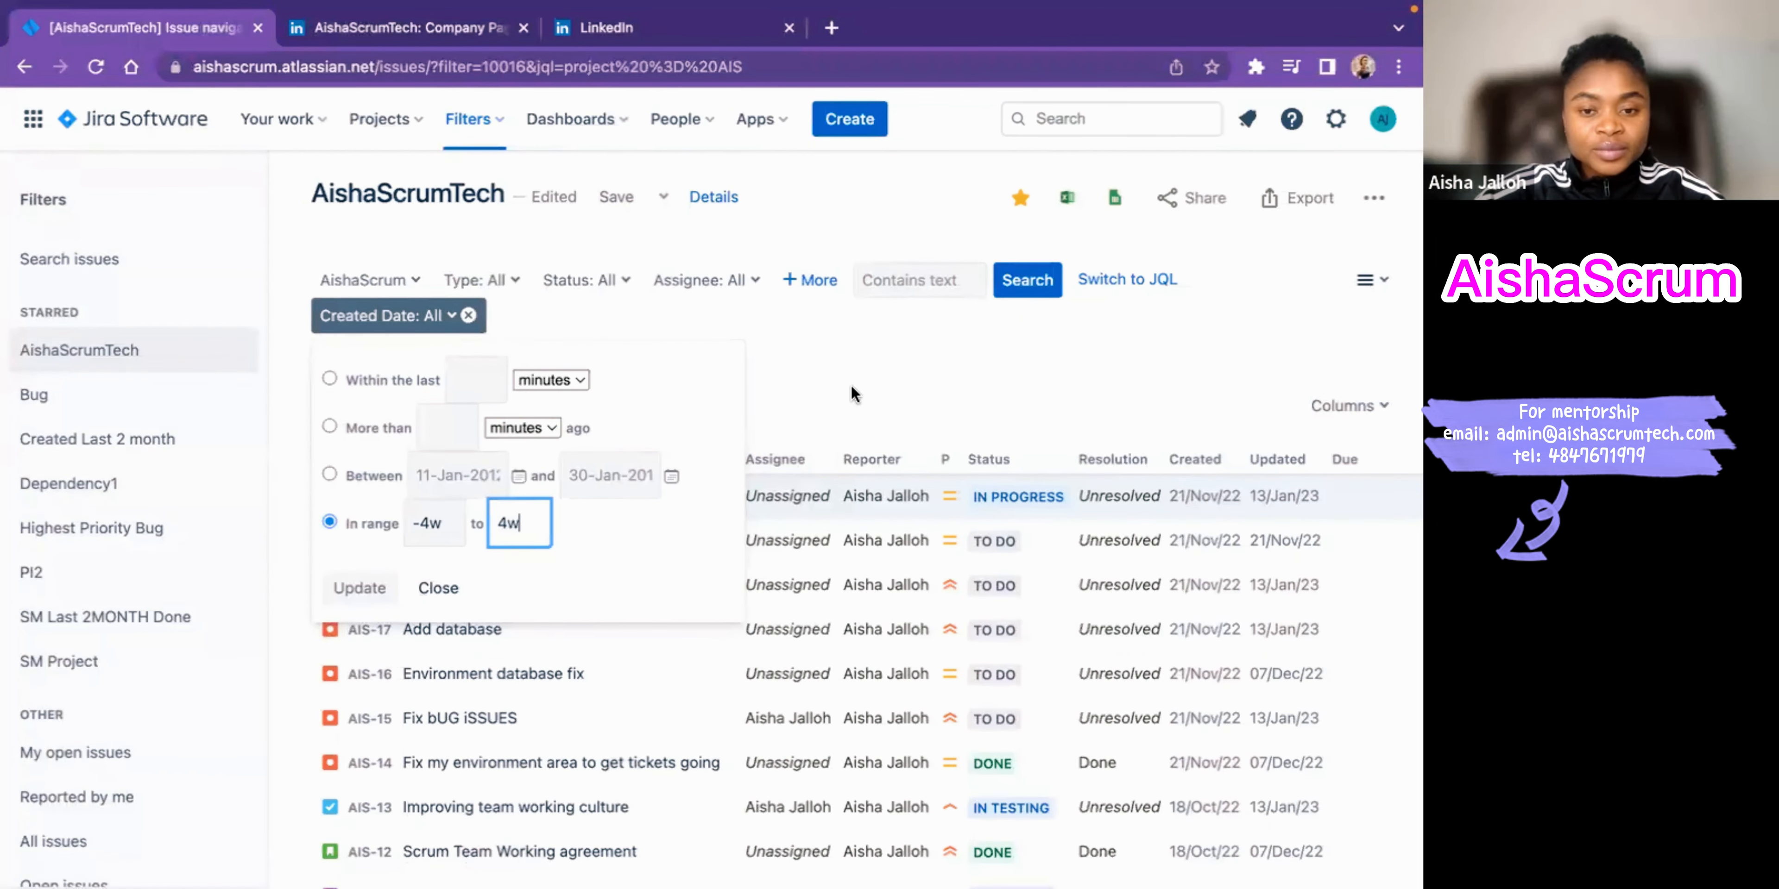
key(Return)
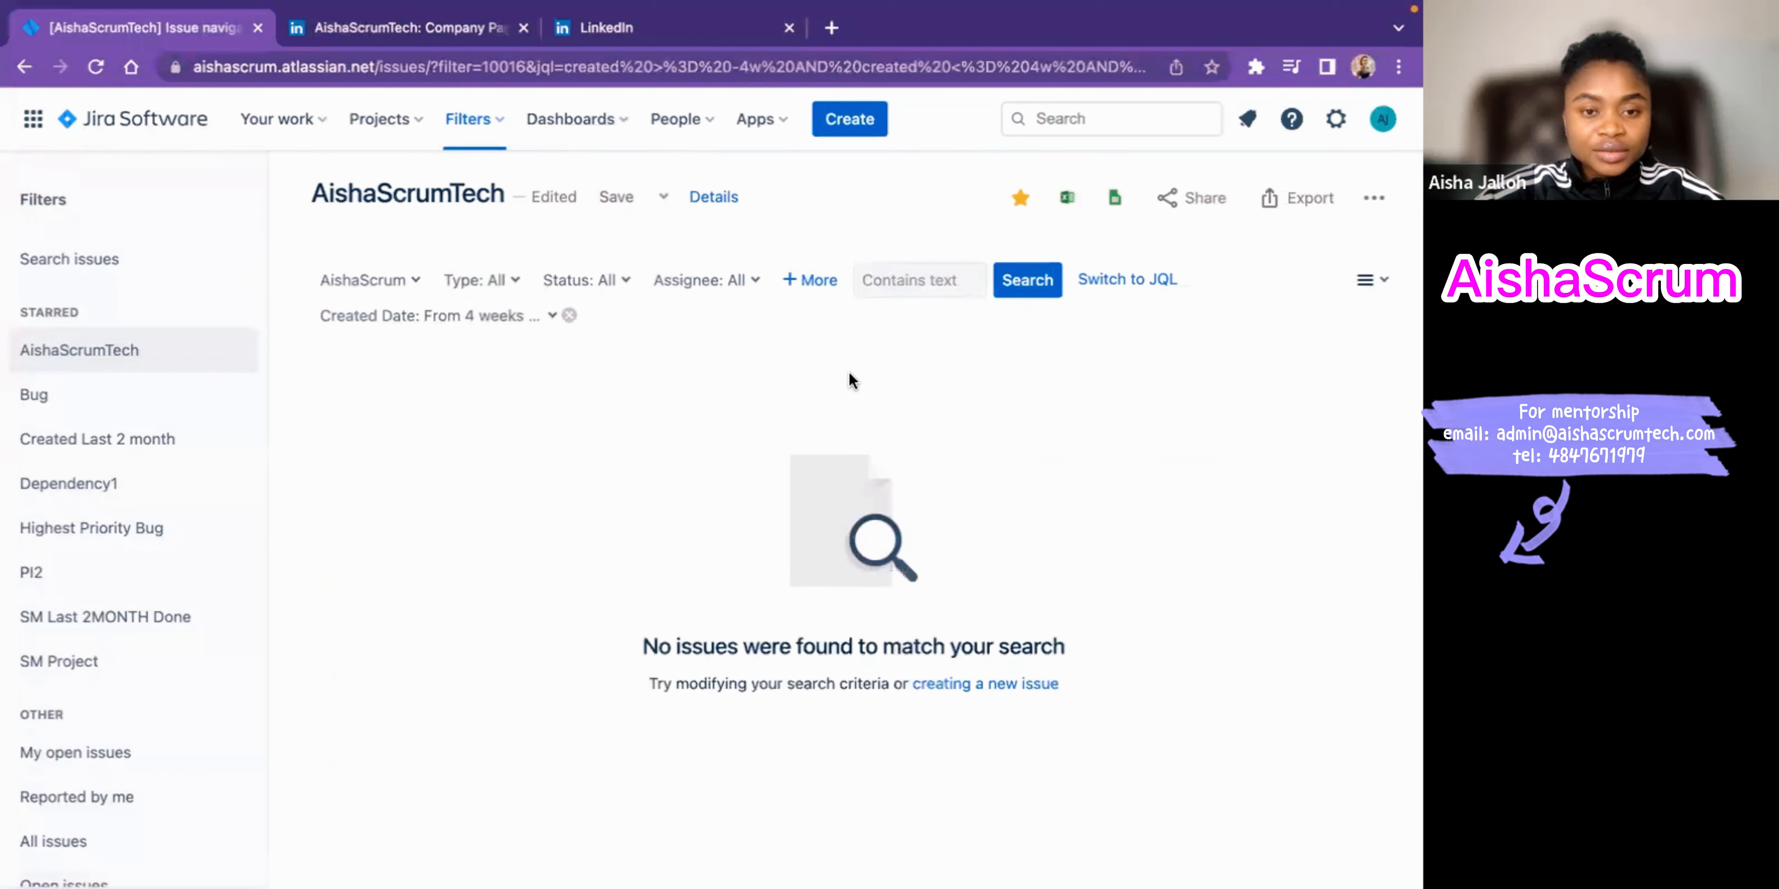
Step: Set the Created Date range to run from -8w to 1w and update the issue list
click(548, 318)
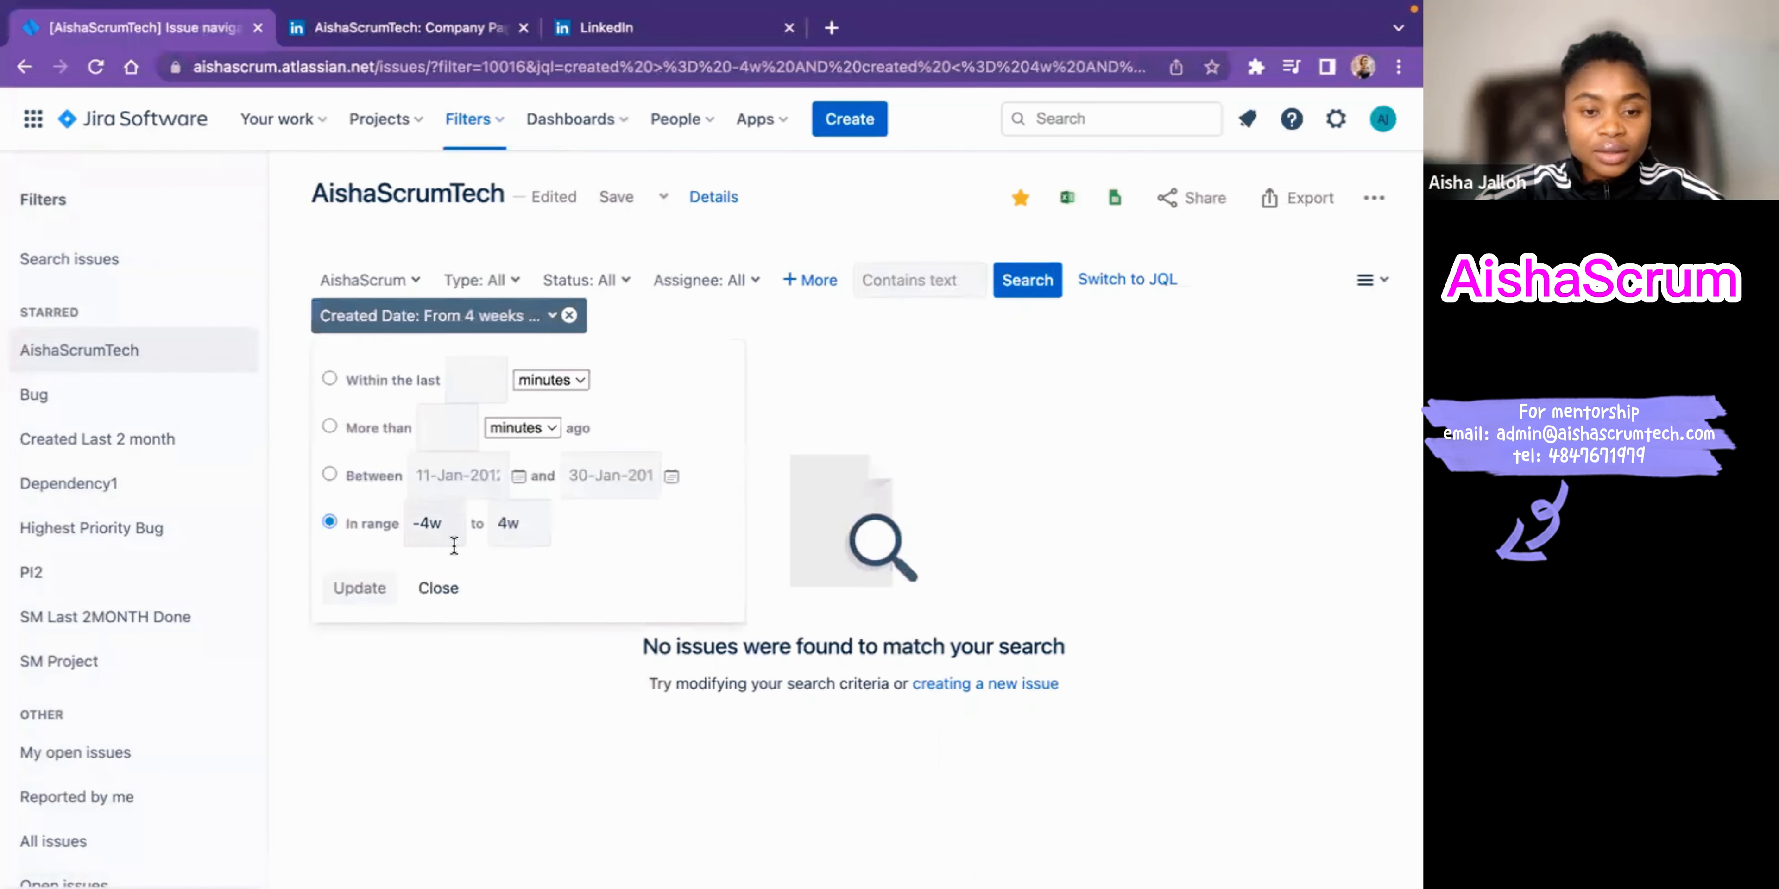
click(429, 520)
key(BackSpace)
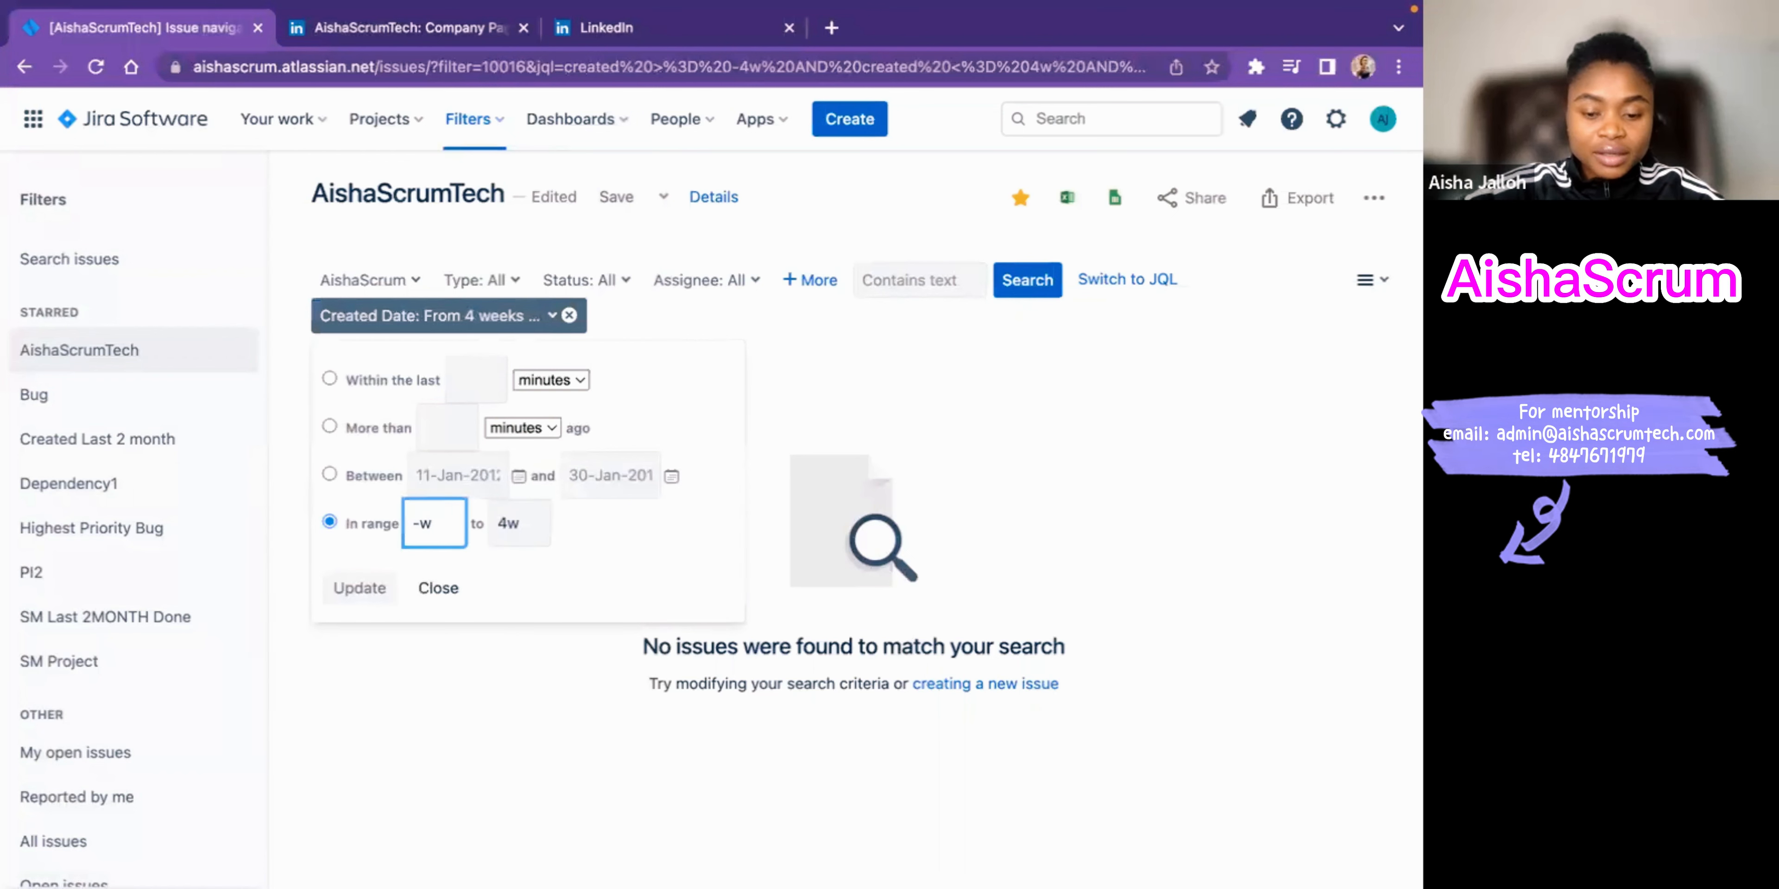
text(8)
click(505, 523)
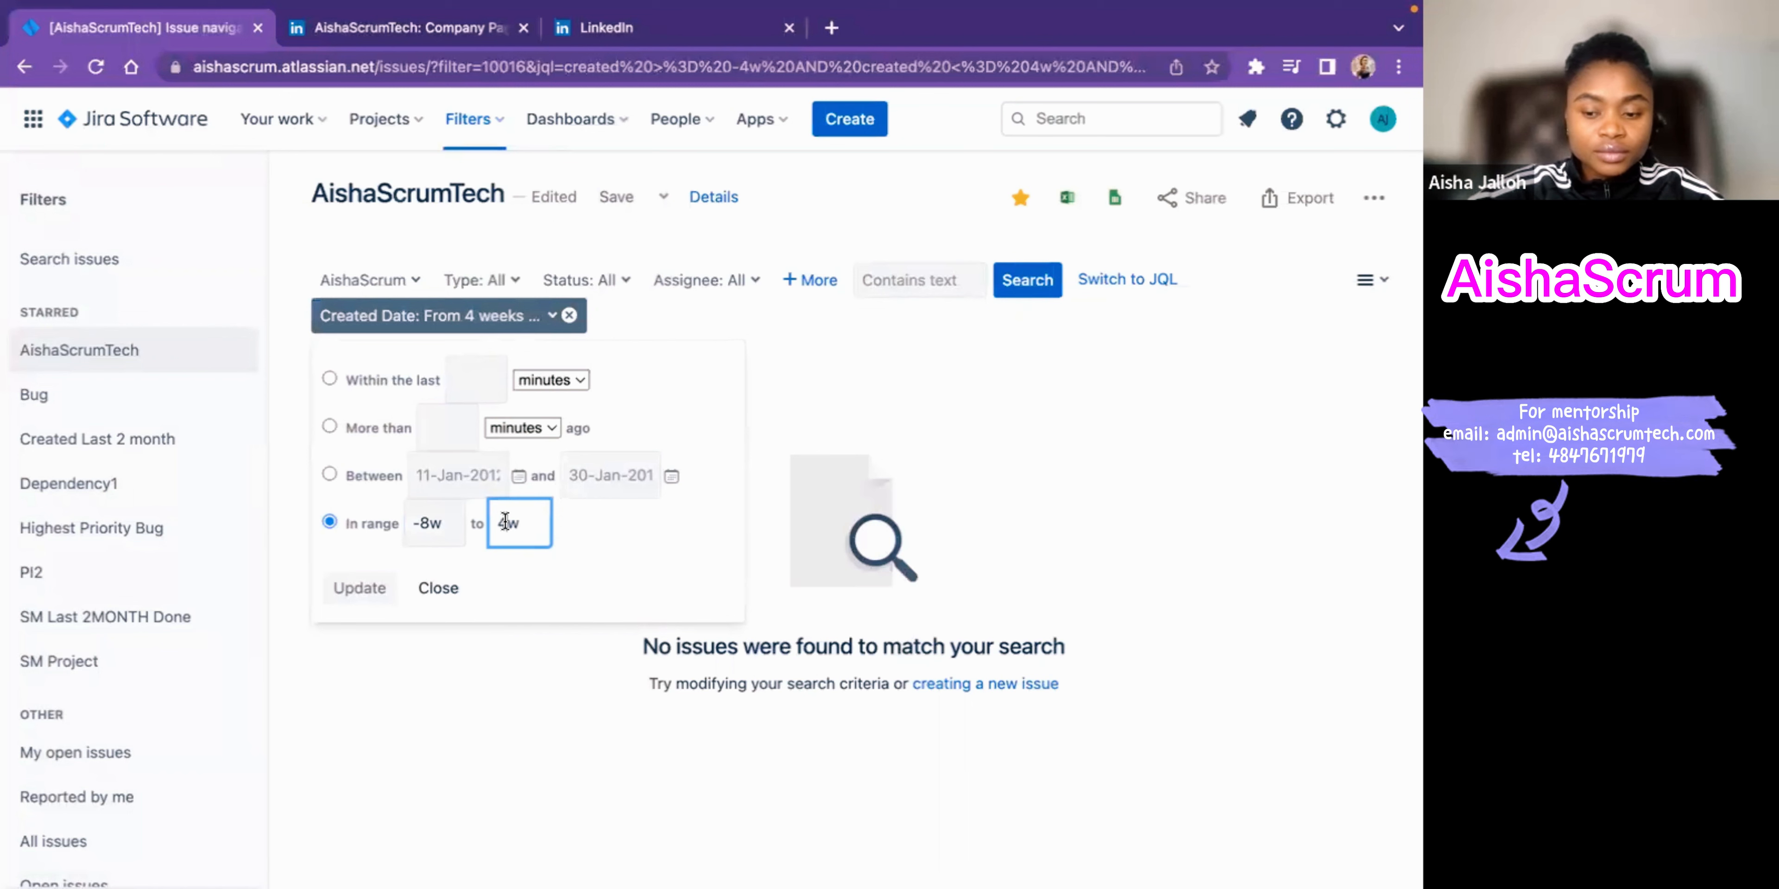
key(BackSpace)
text(1)
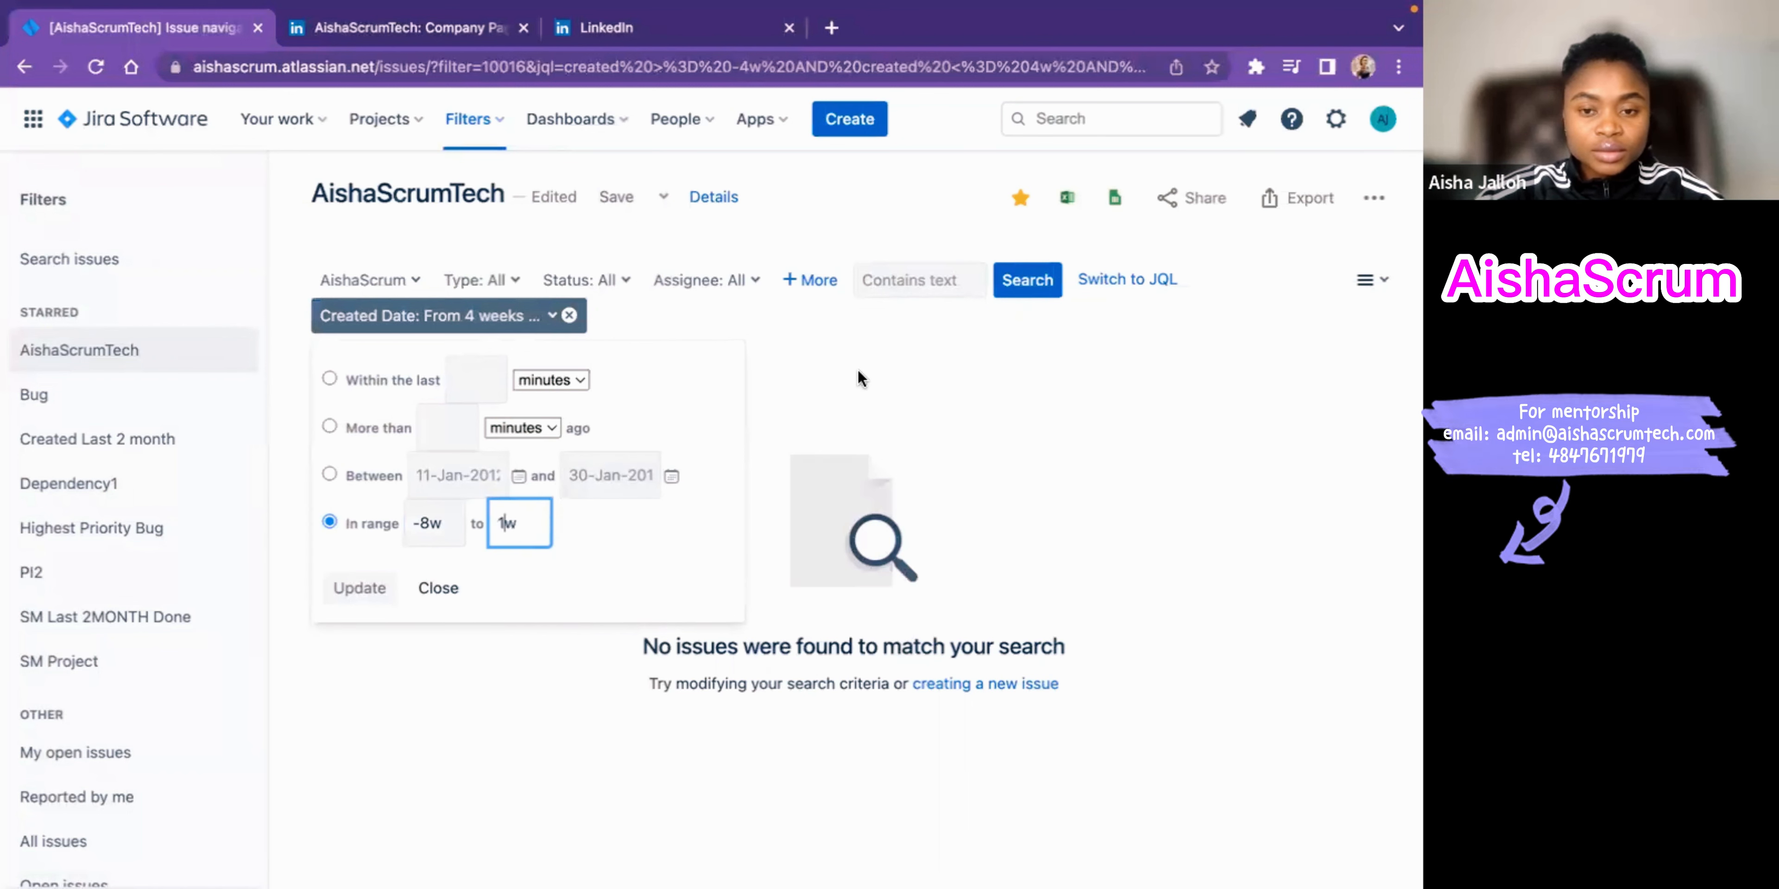
key(Return)
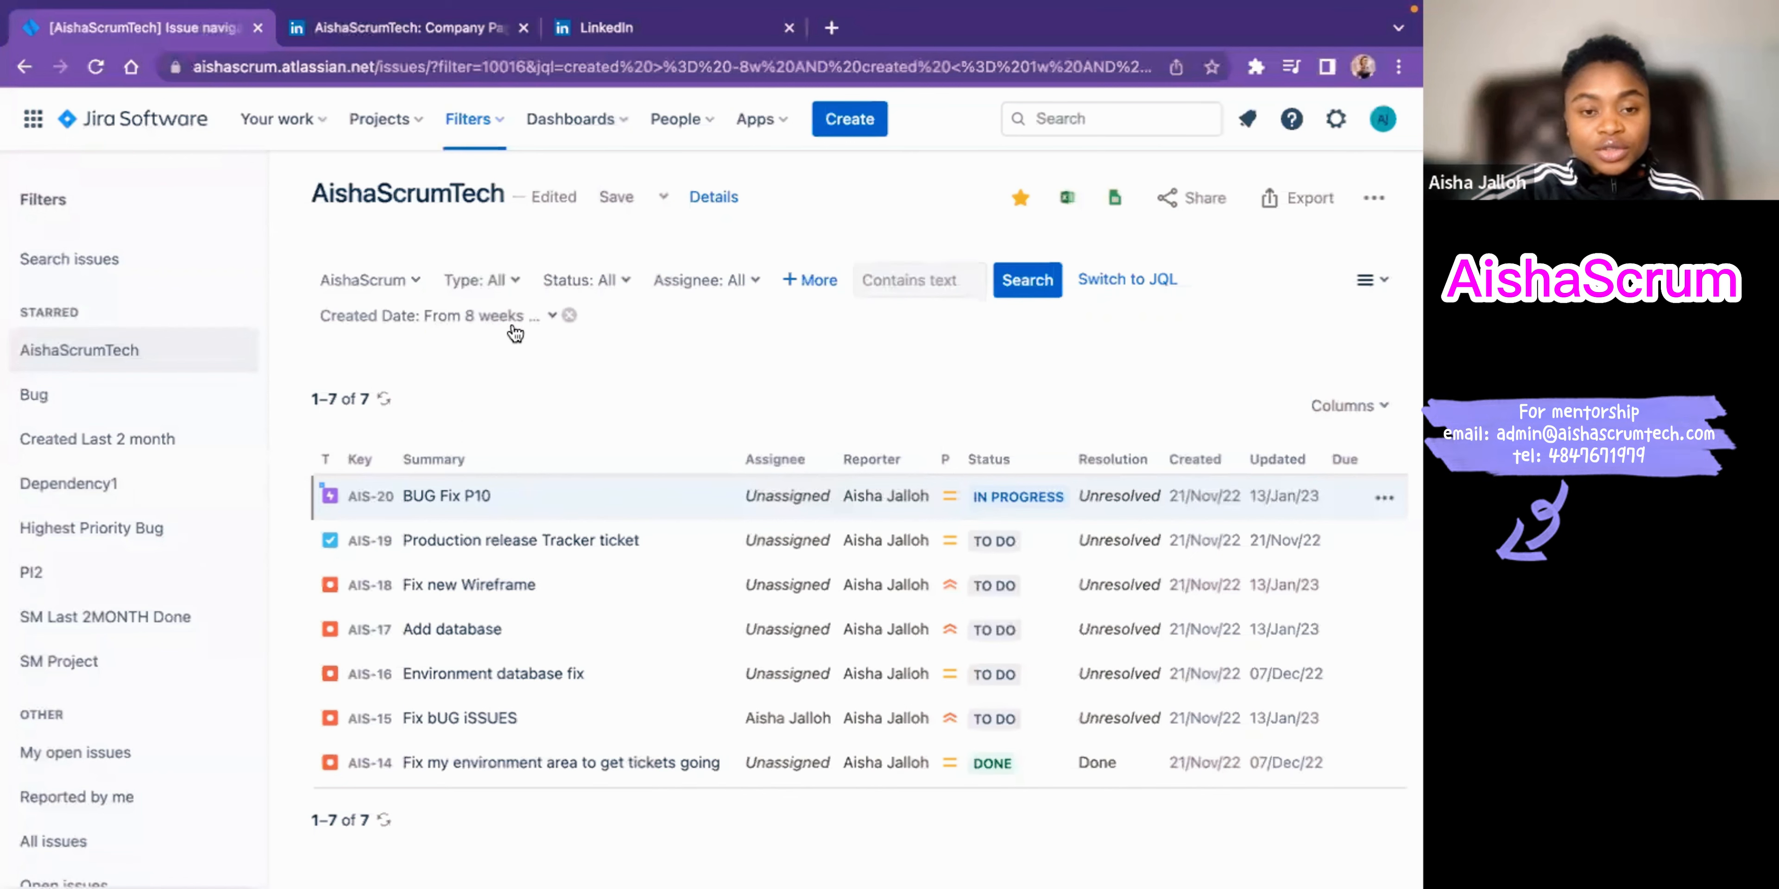
Step: Remove the Created Date restriction and add the Label criterion to the issue search
click(569, 316)
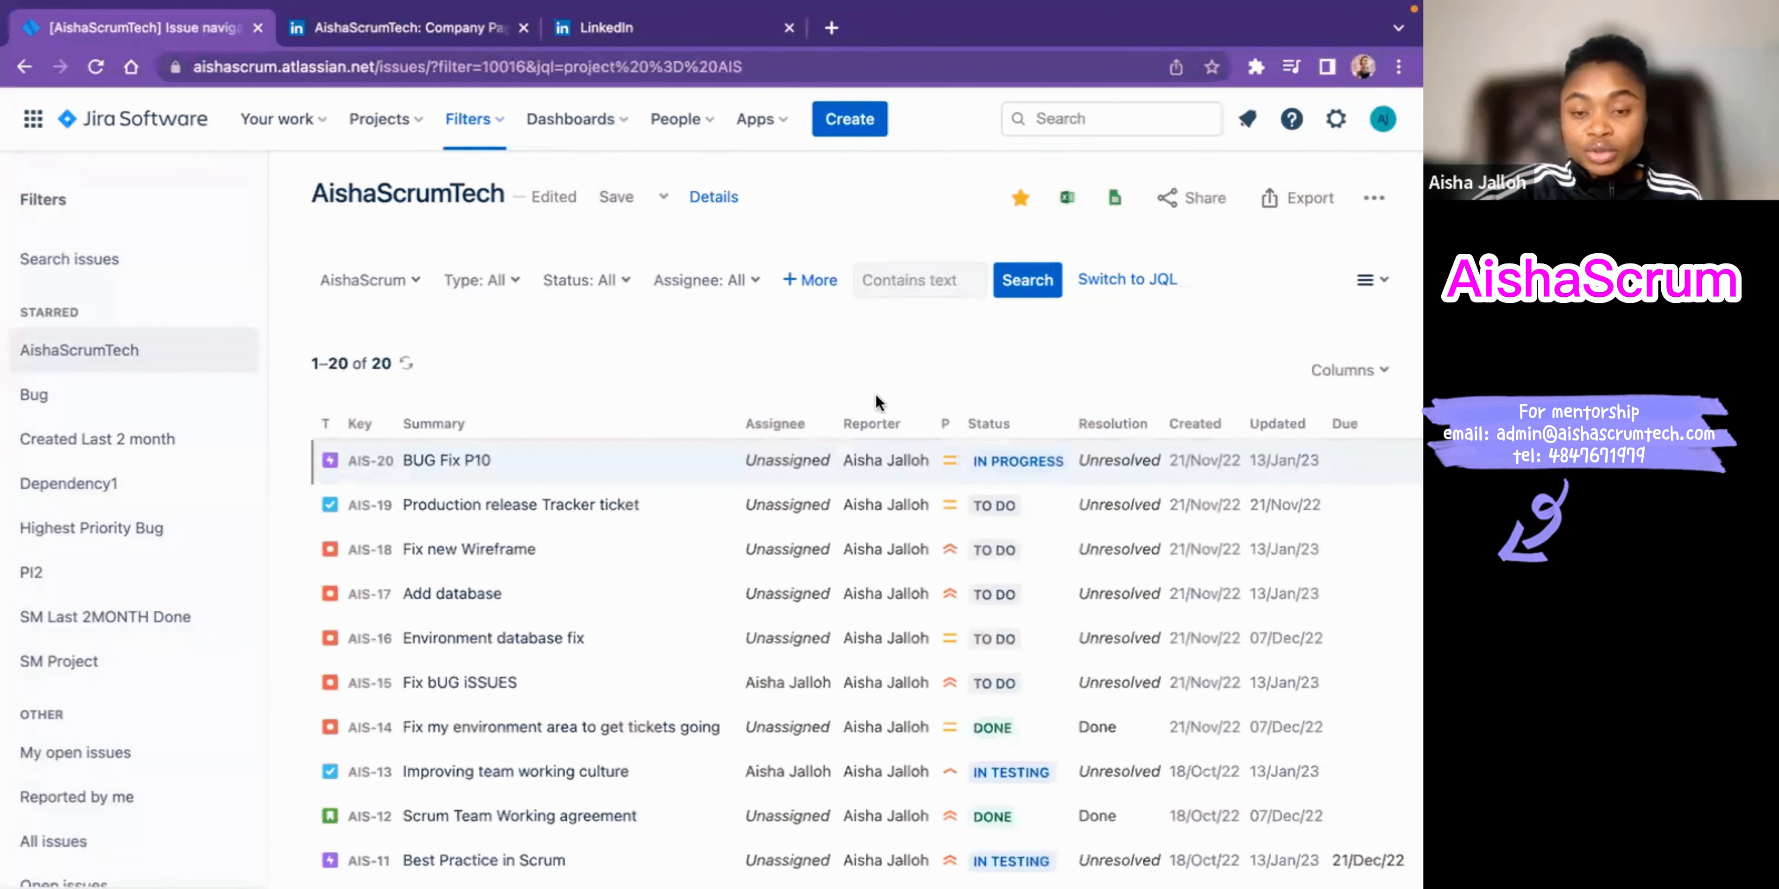
click(797, 285)
scroll(884, 571, down, 1)
scroll(884, 571, up, 1)
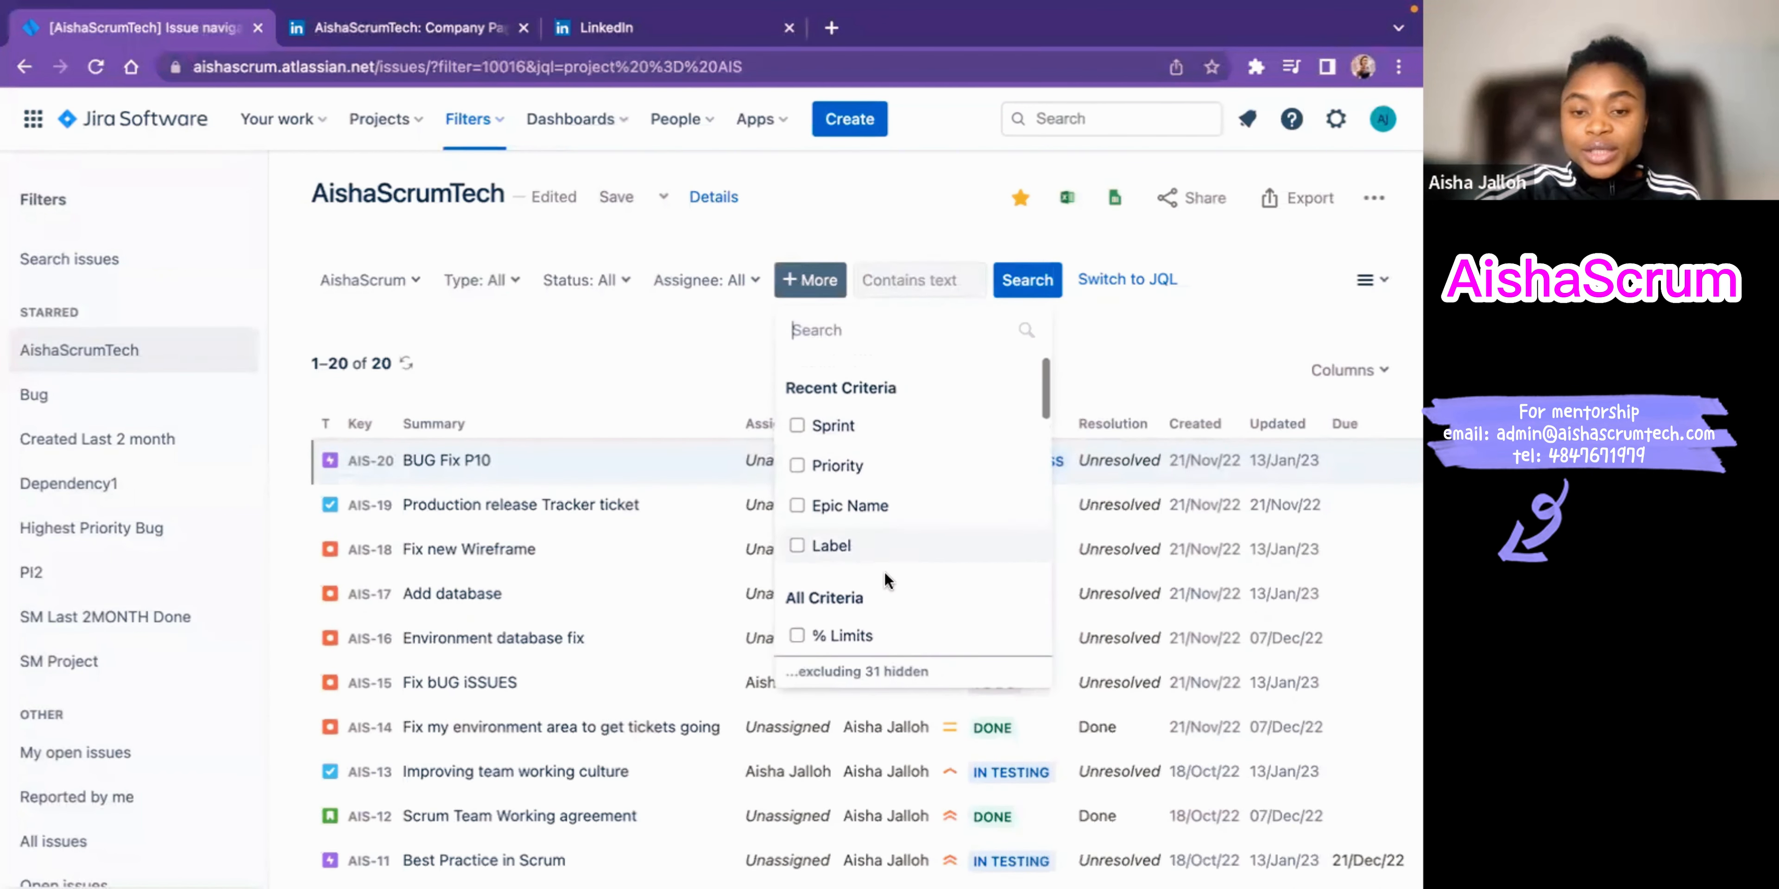
click(798, 542)
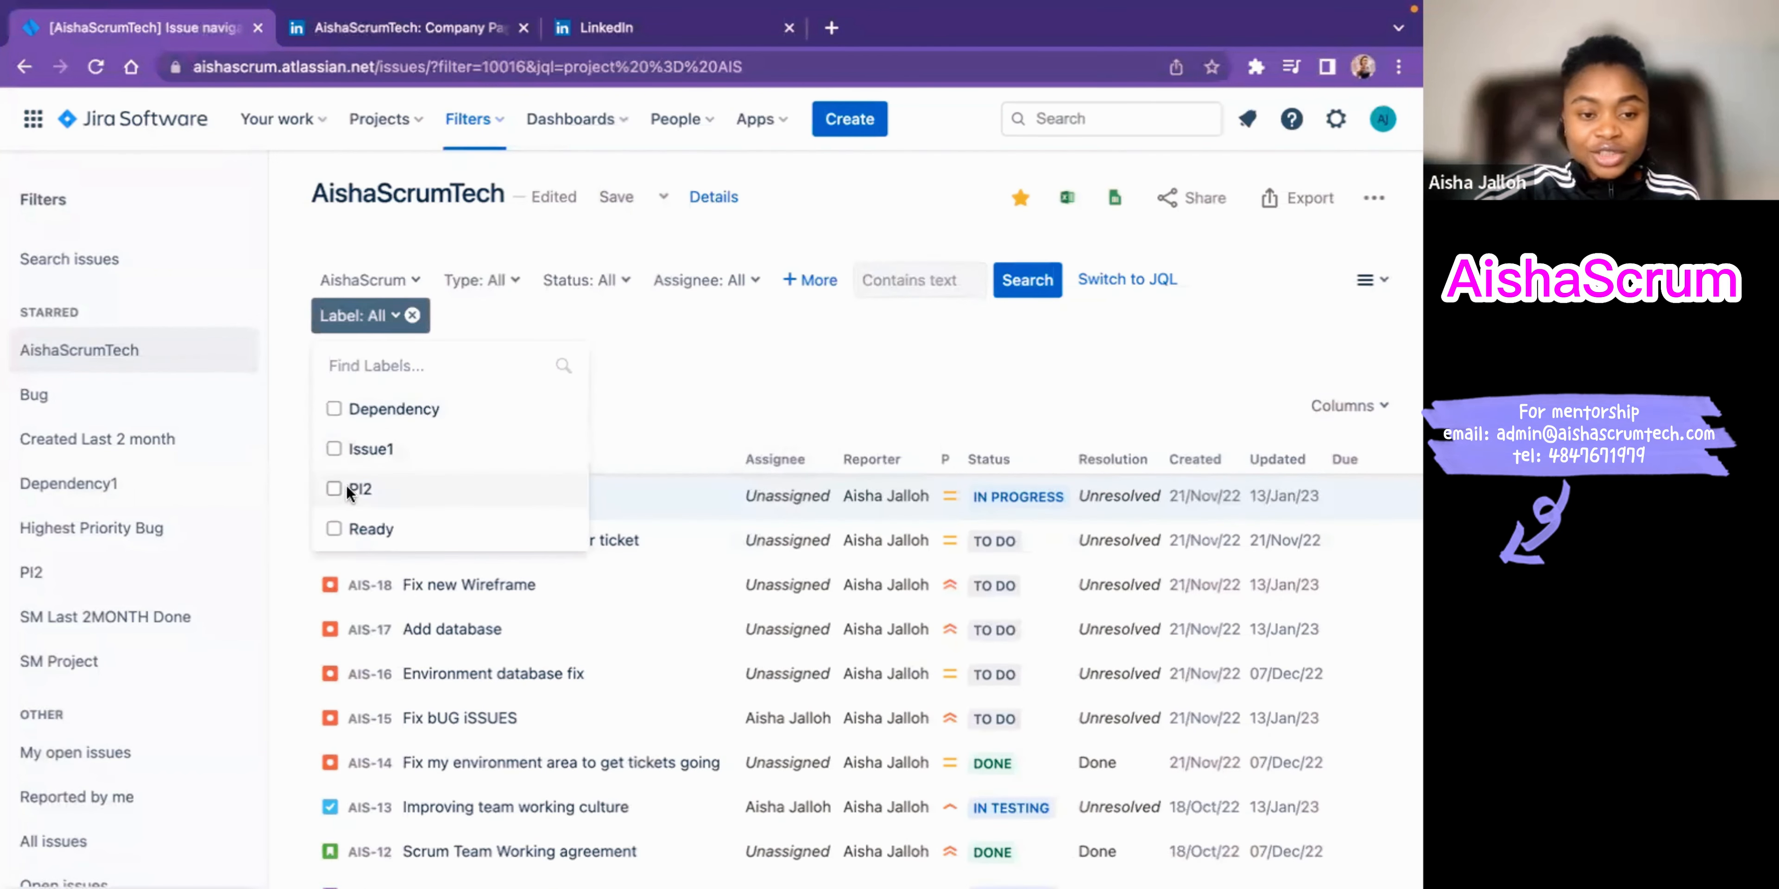
Step: Try the PI2 label and clear it, restricting the issues to the Dependency label instead
click(332, 487)
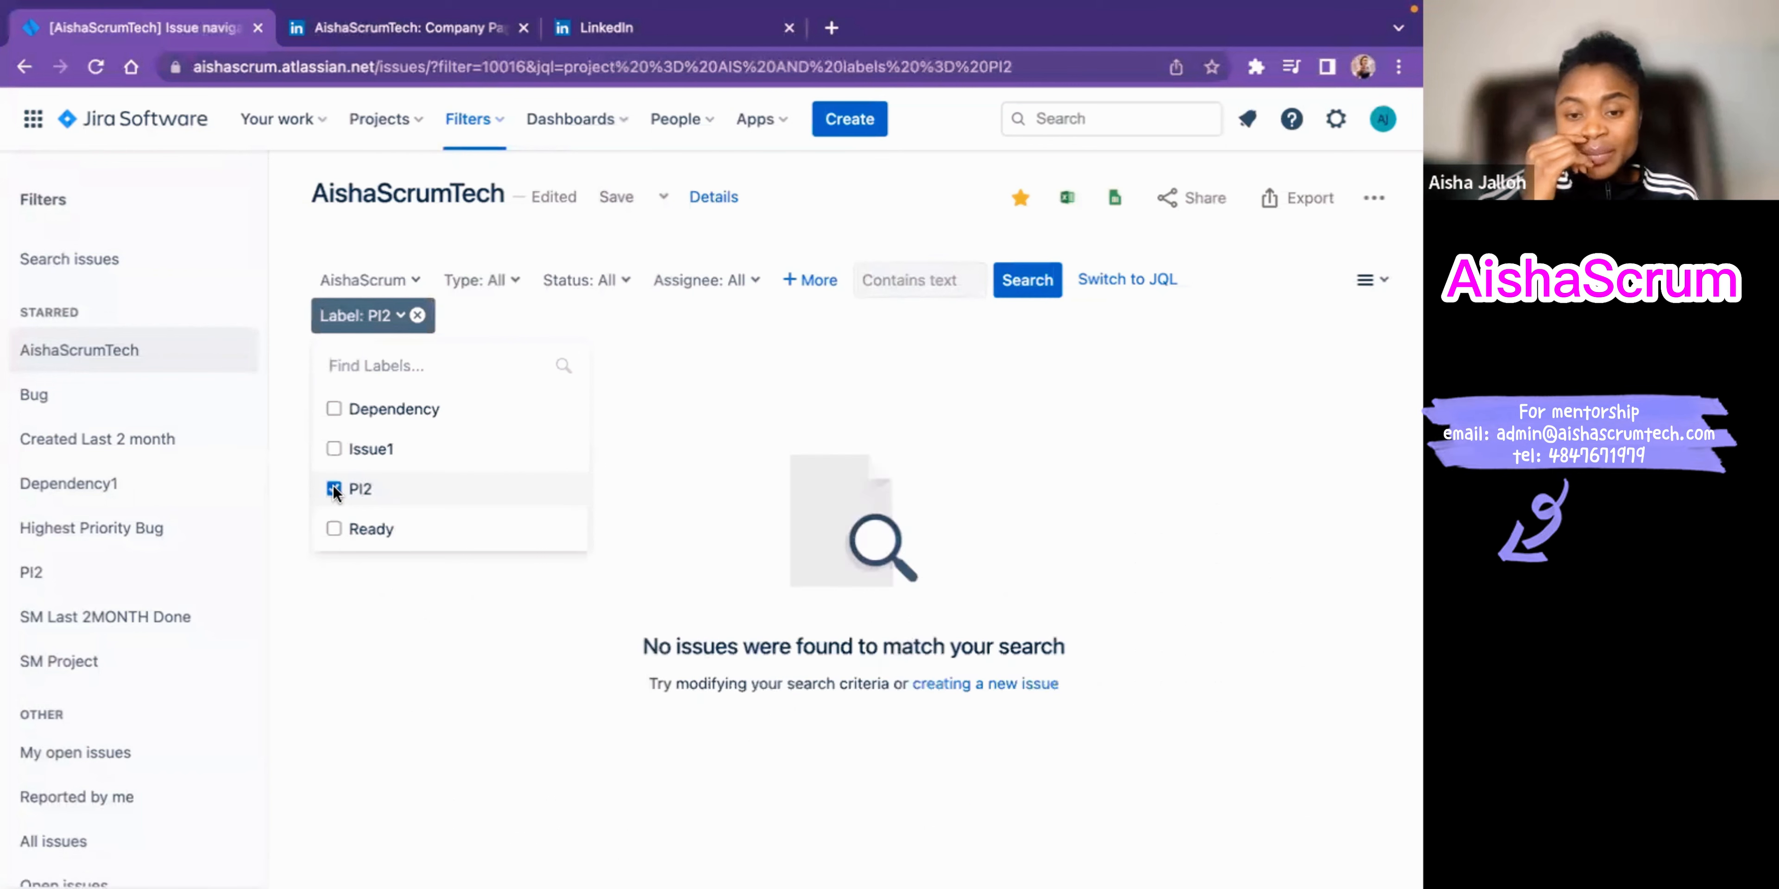
click(332, 487)
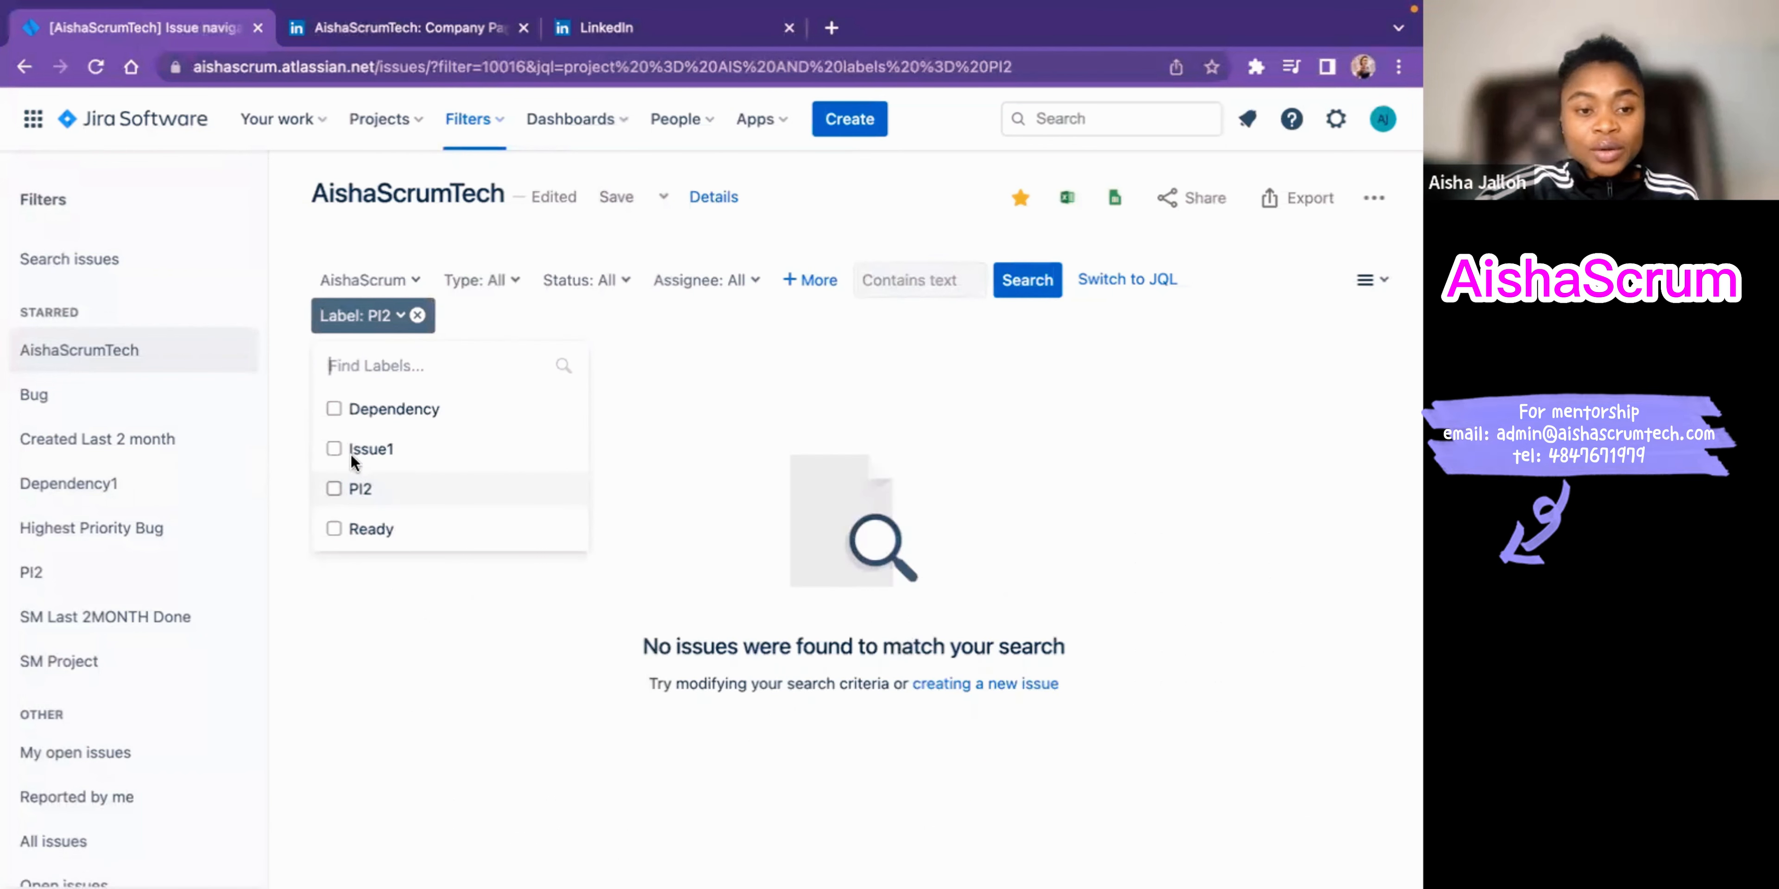
click(334, 408)
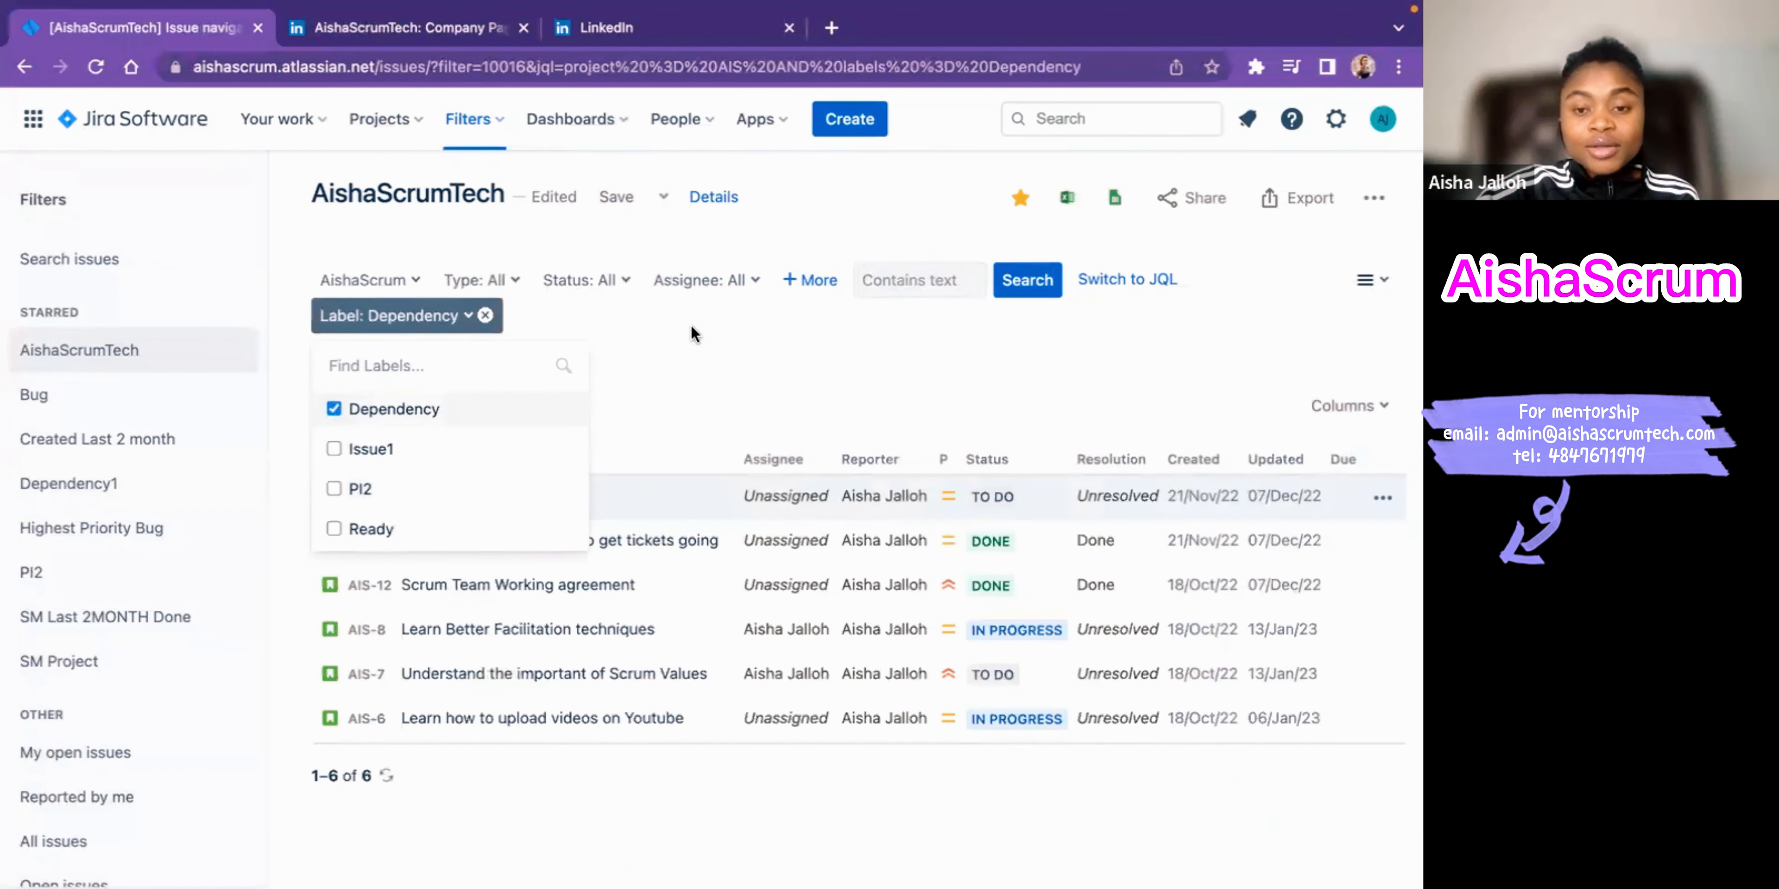
click(748, 375)
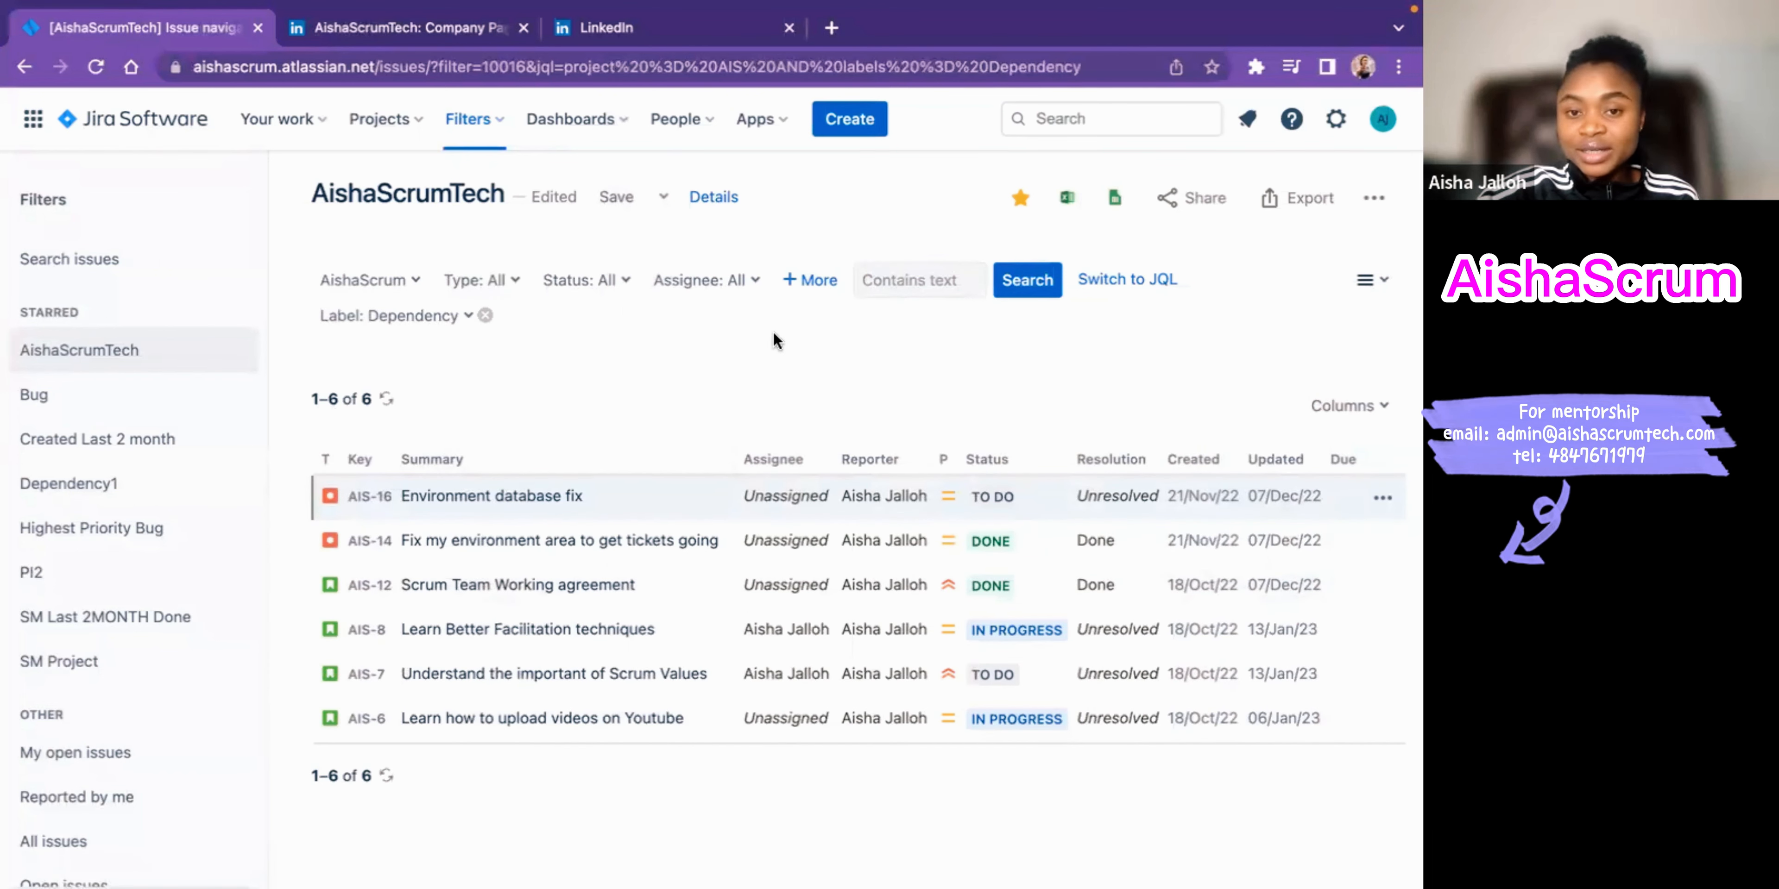
Step: Remove the Label restriction and look through the additional criteria available for the issue search
click(807, 280)
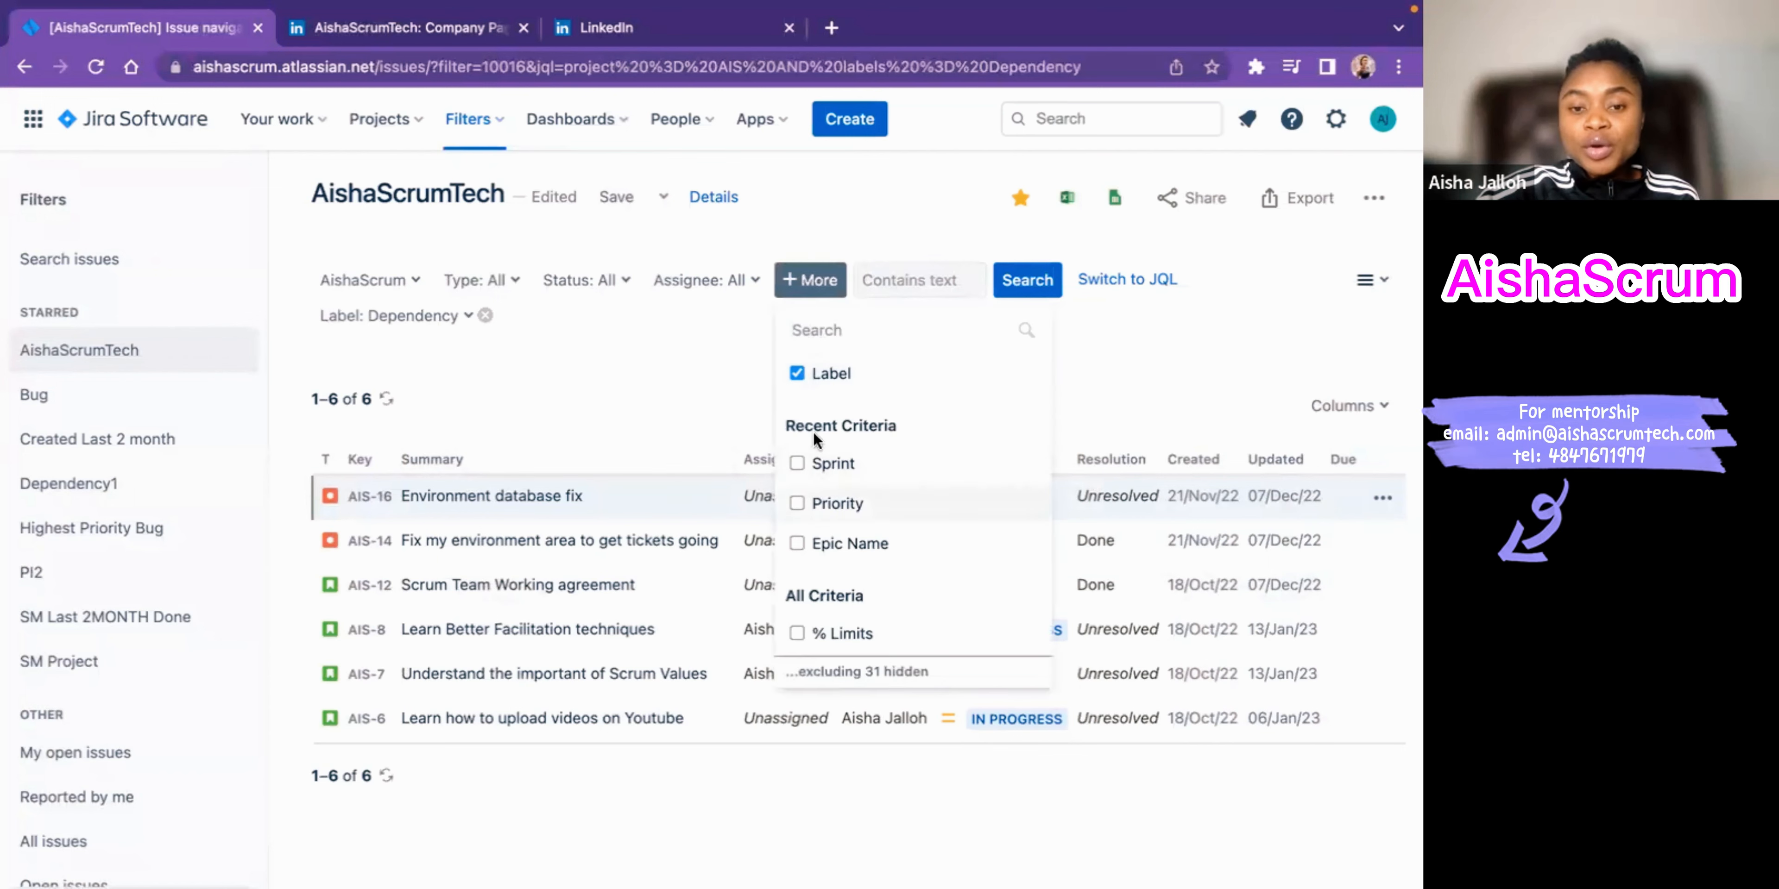
click(797, 373)
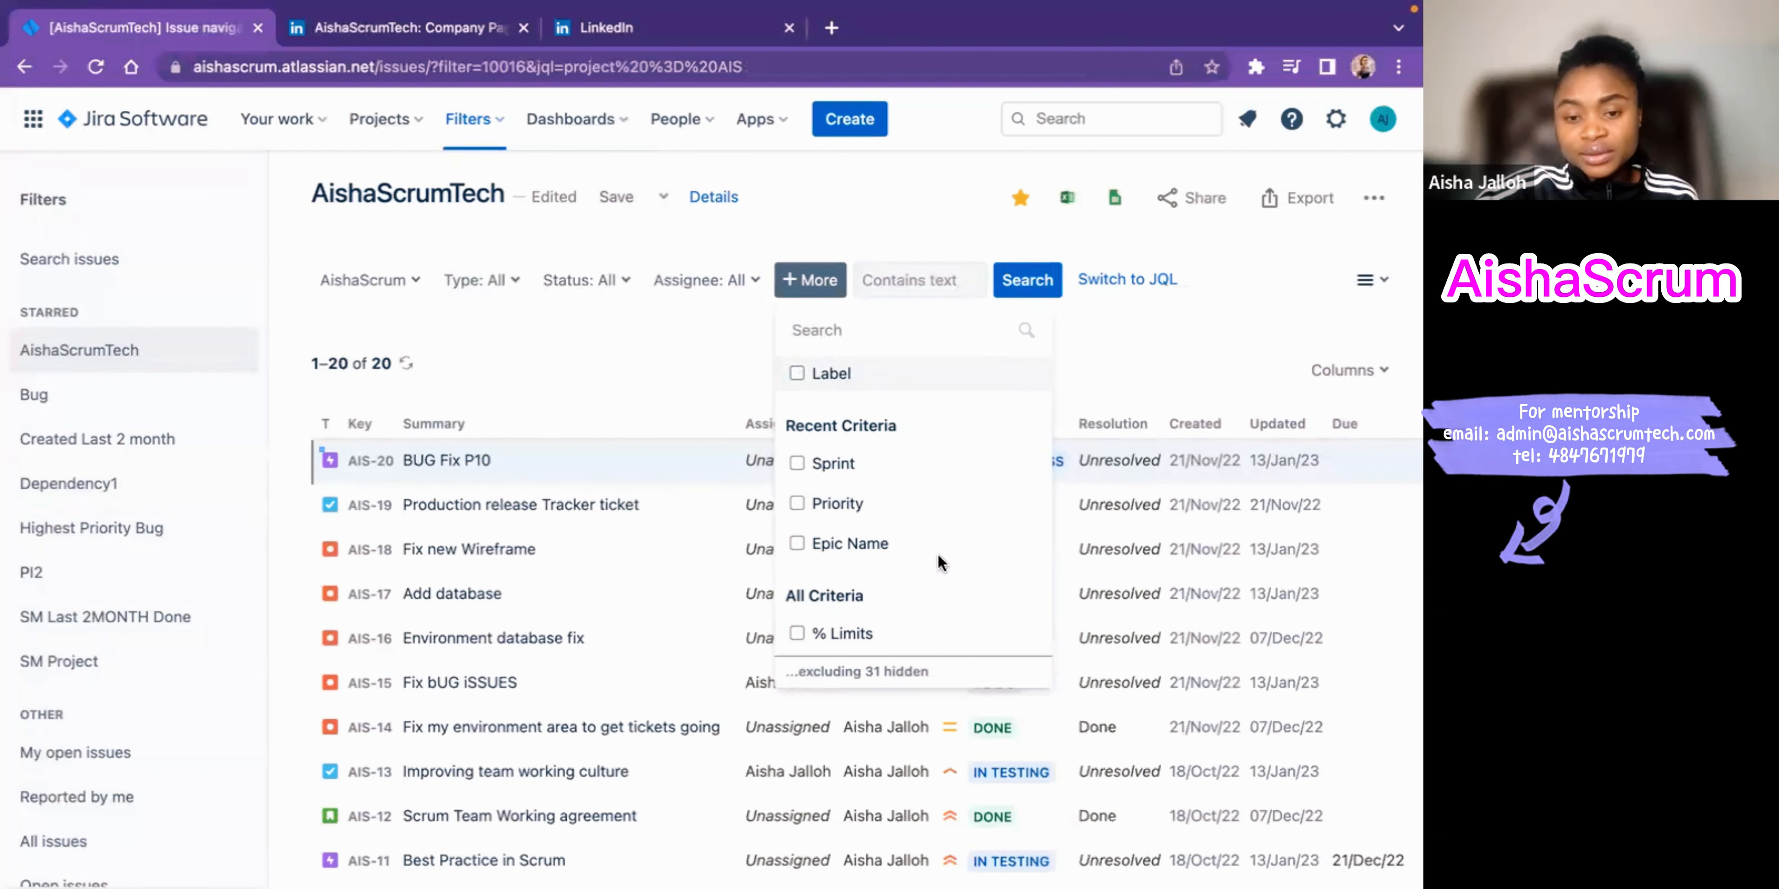
scroll(938, 578, down, 4)
scroll(939, 585, down, 4)
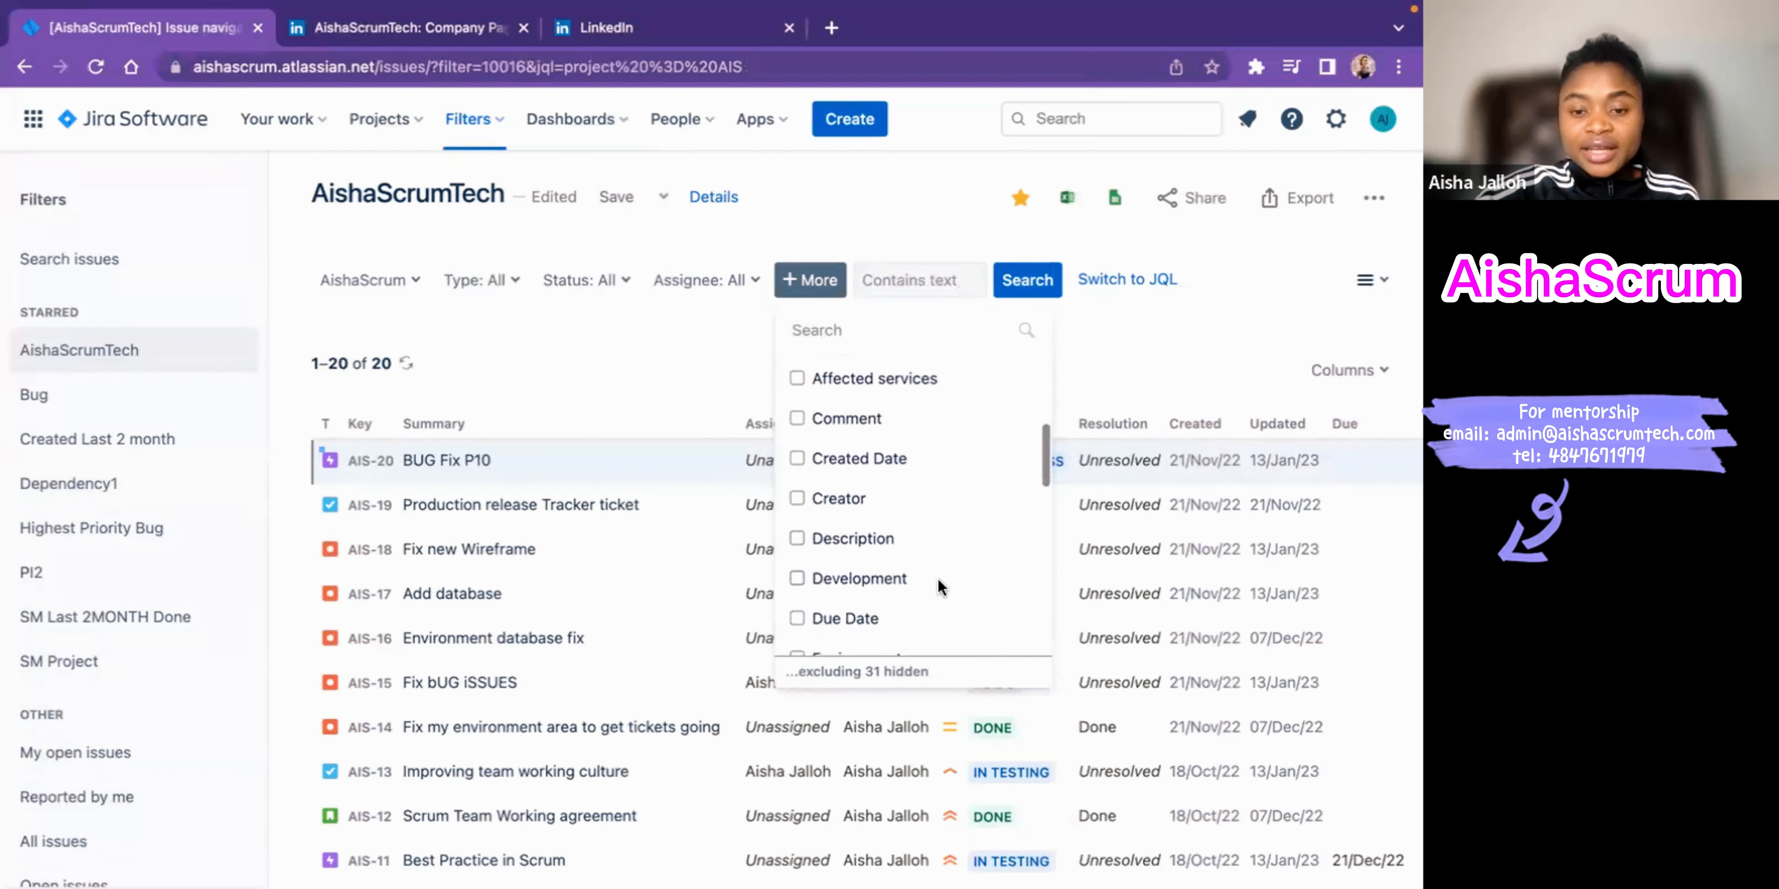
scroll(939, 586, down, 4)
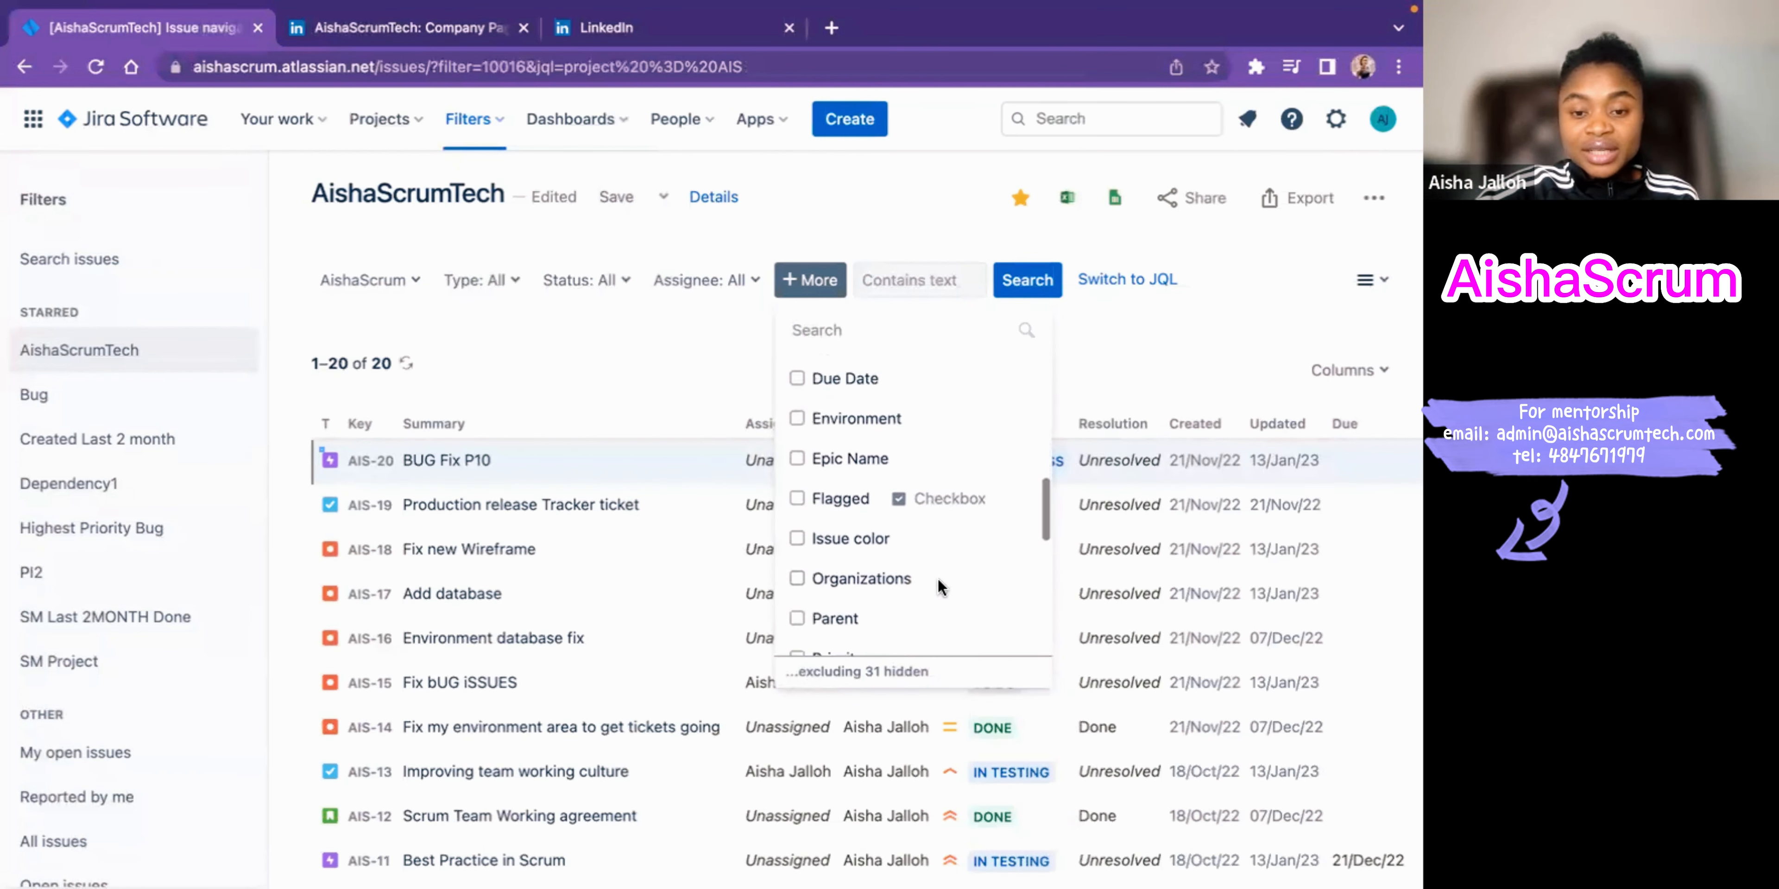
scroll(939, 583, down, 3)
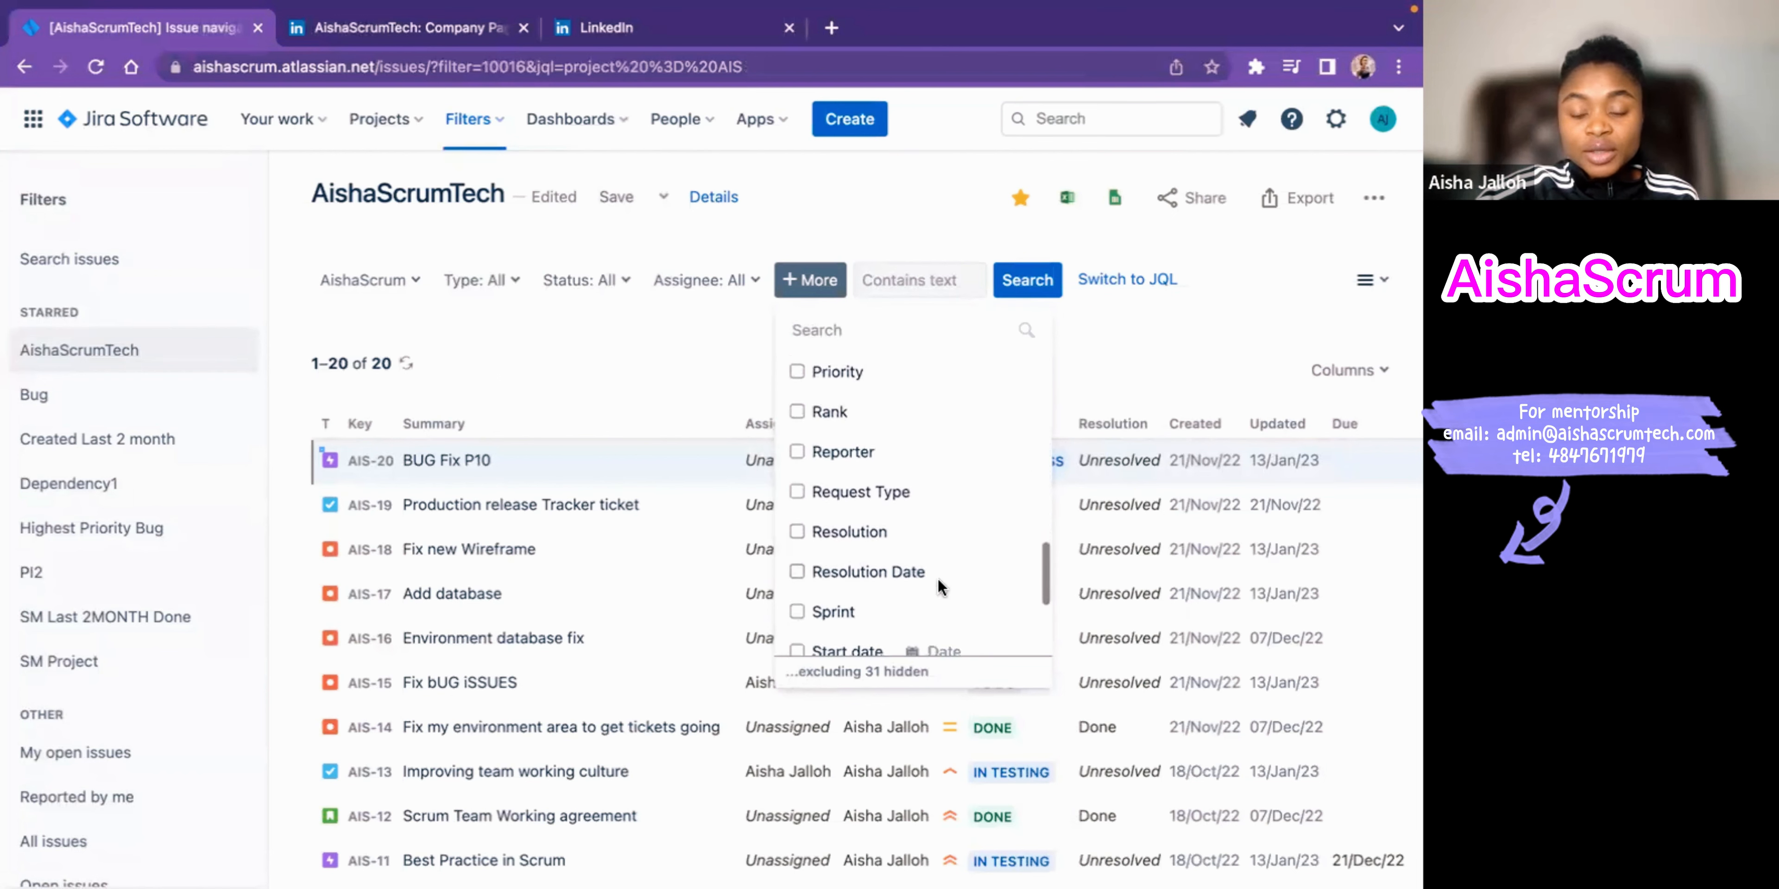
scroll(939, 586, down, 3)
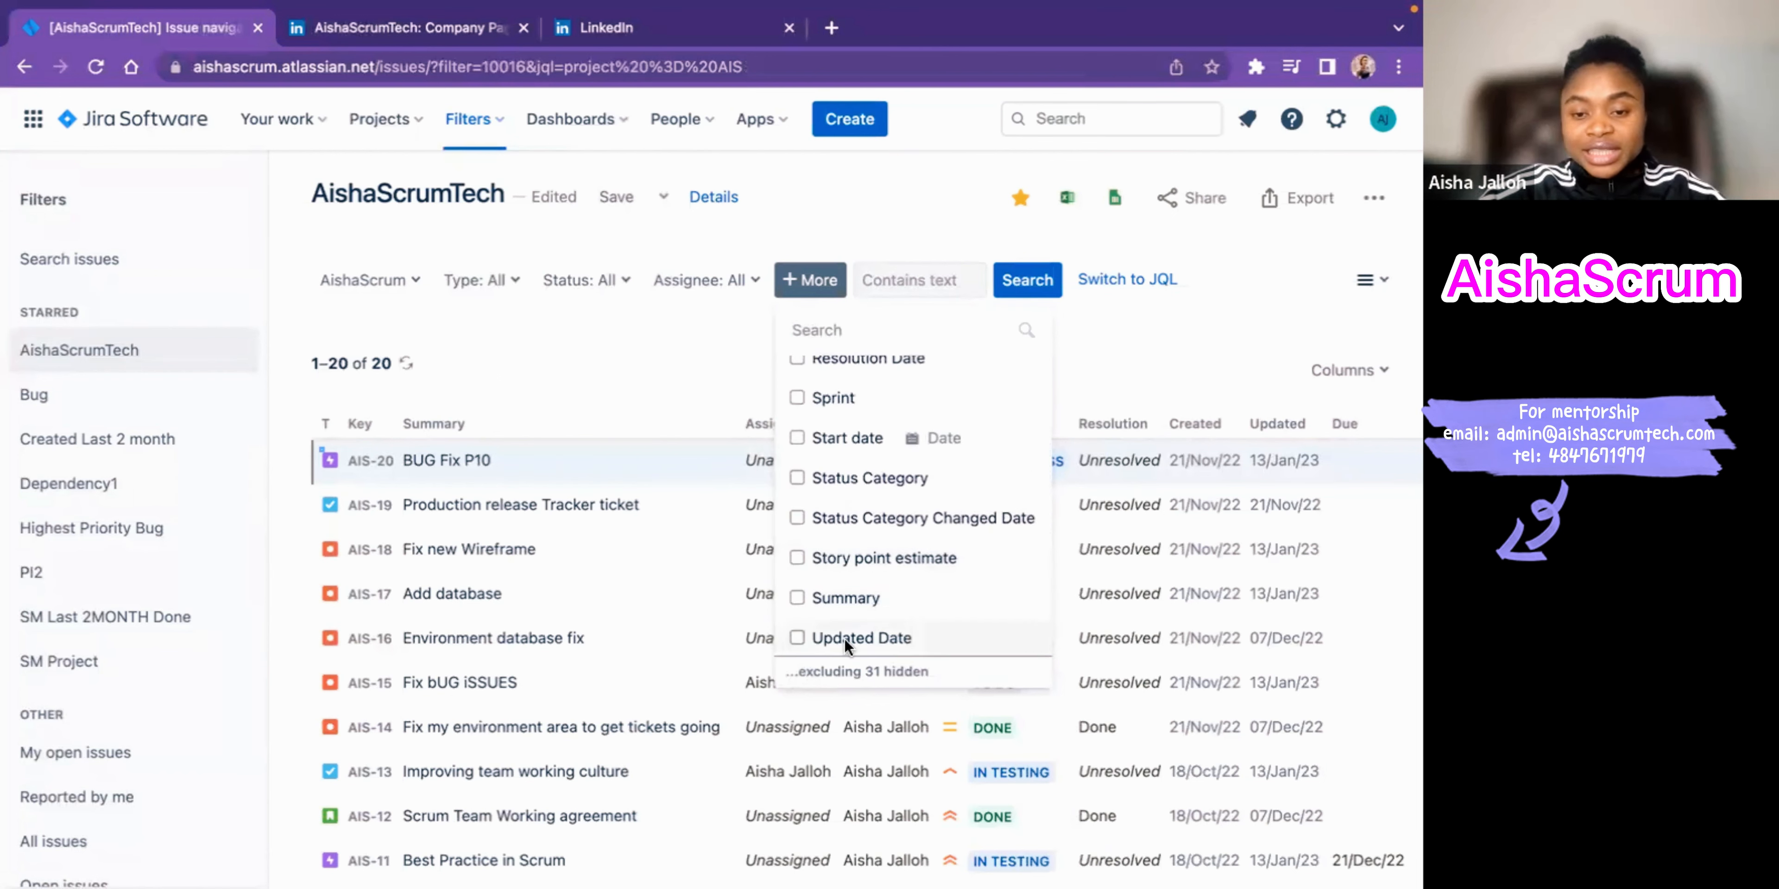
mouse_move(821, 675)
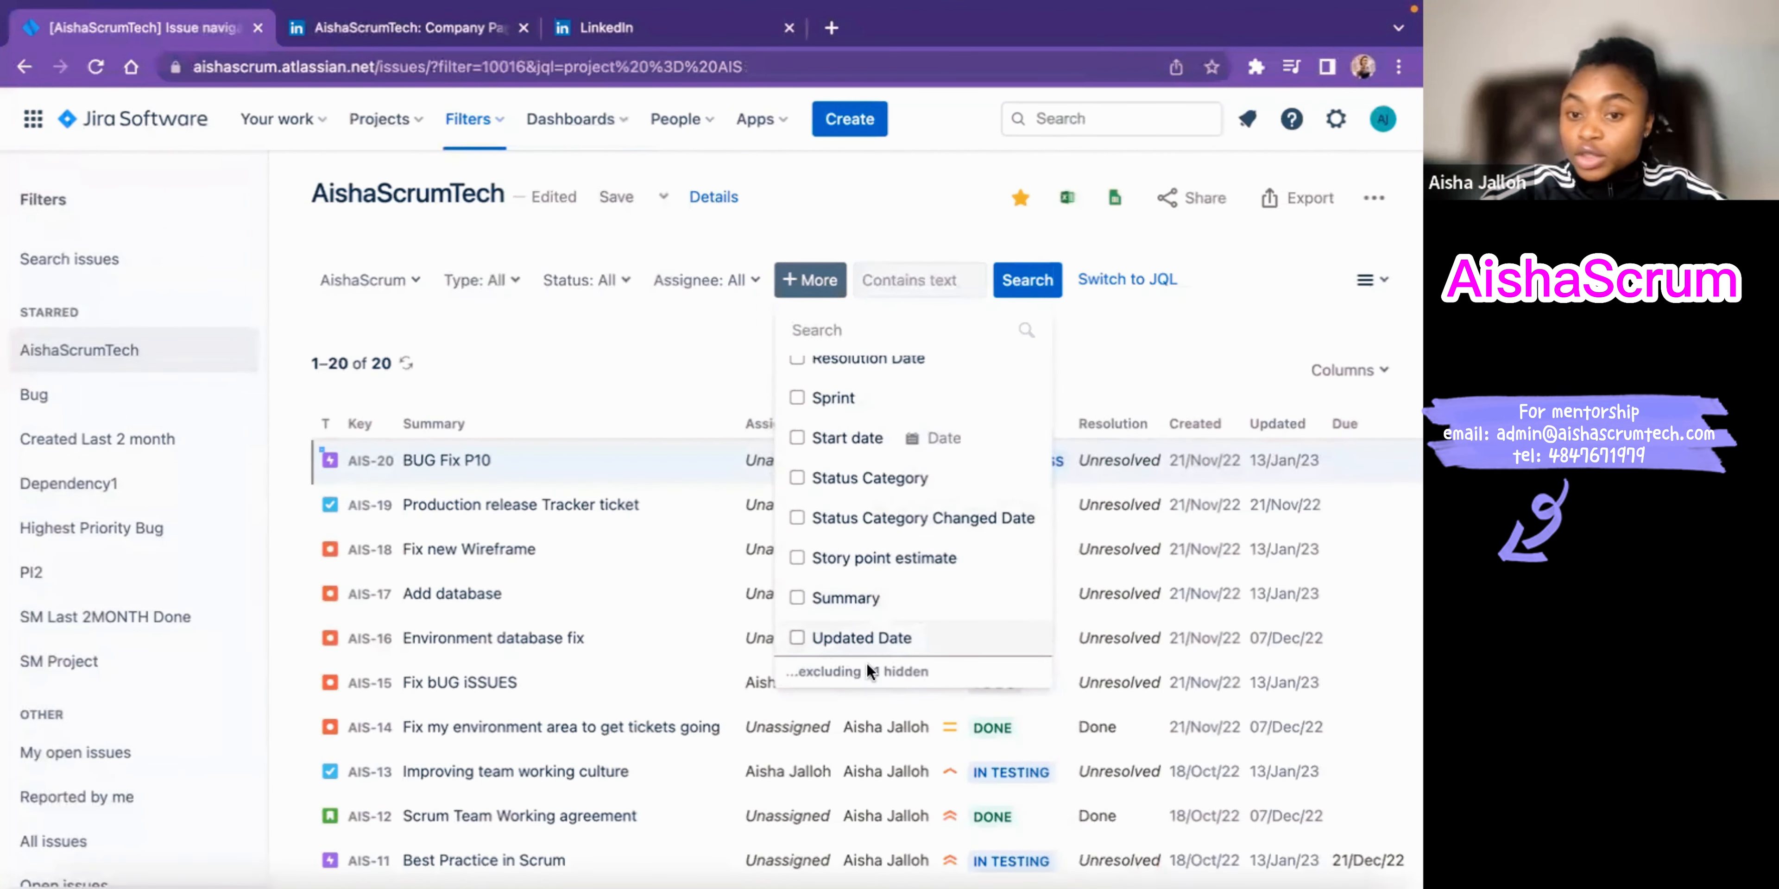
scroll(900, 546, up, 10)
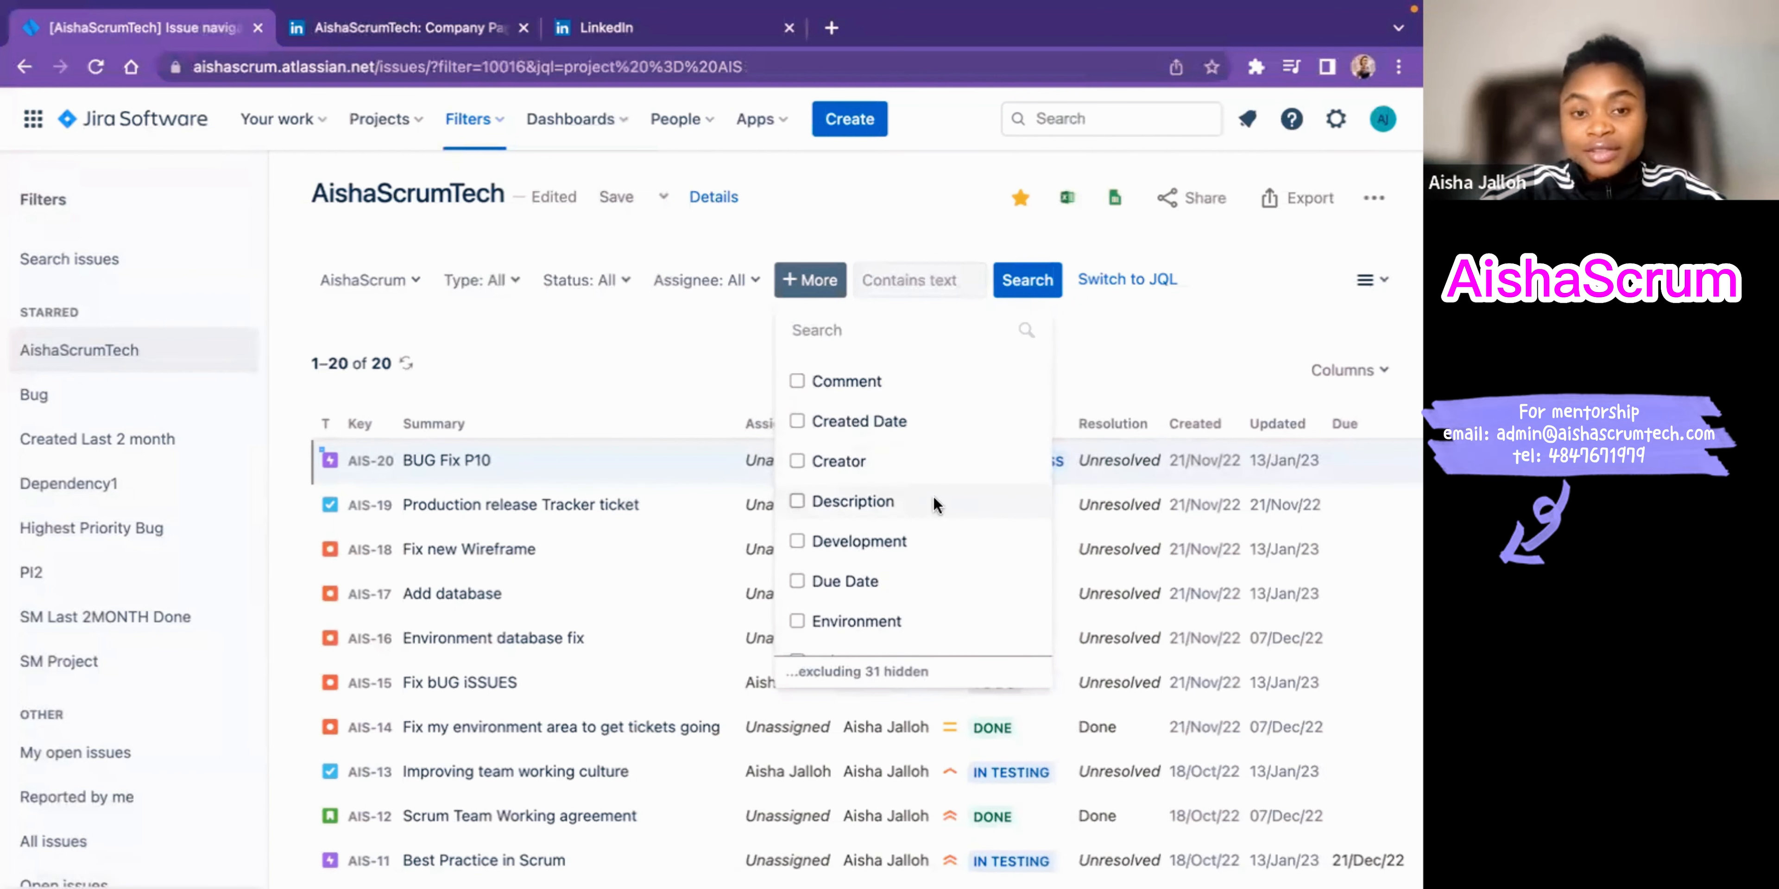
scroll(933, 504, up, 1)
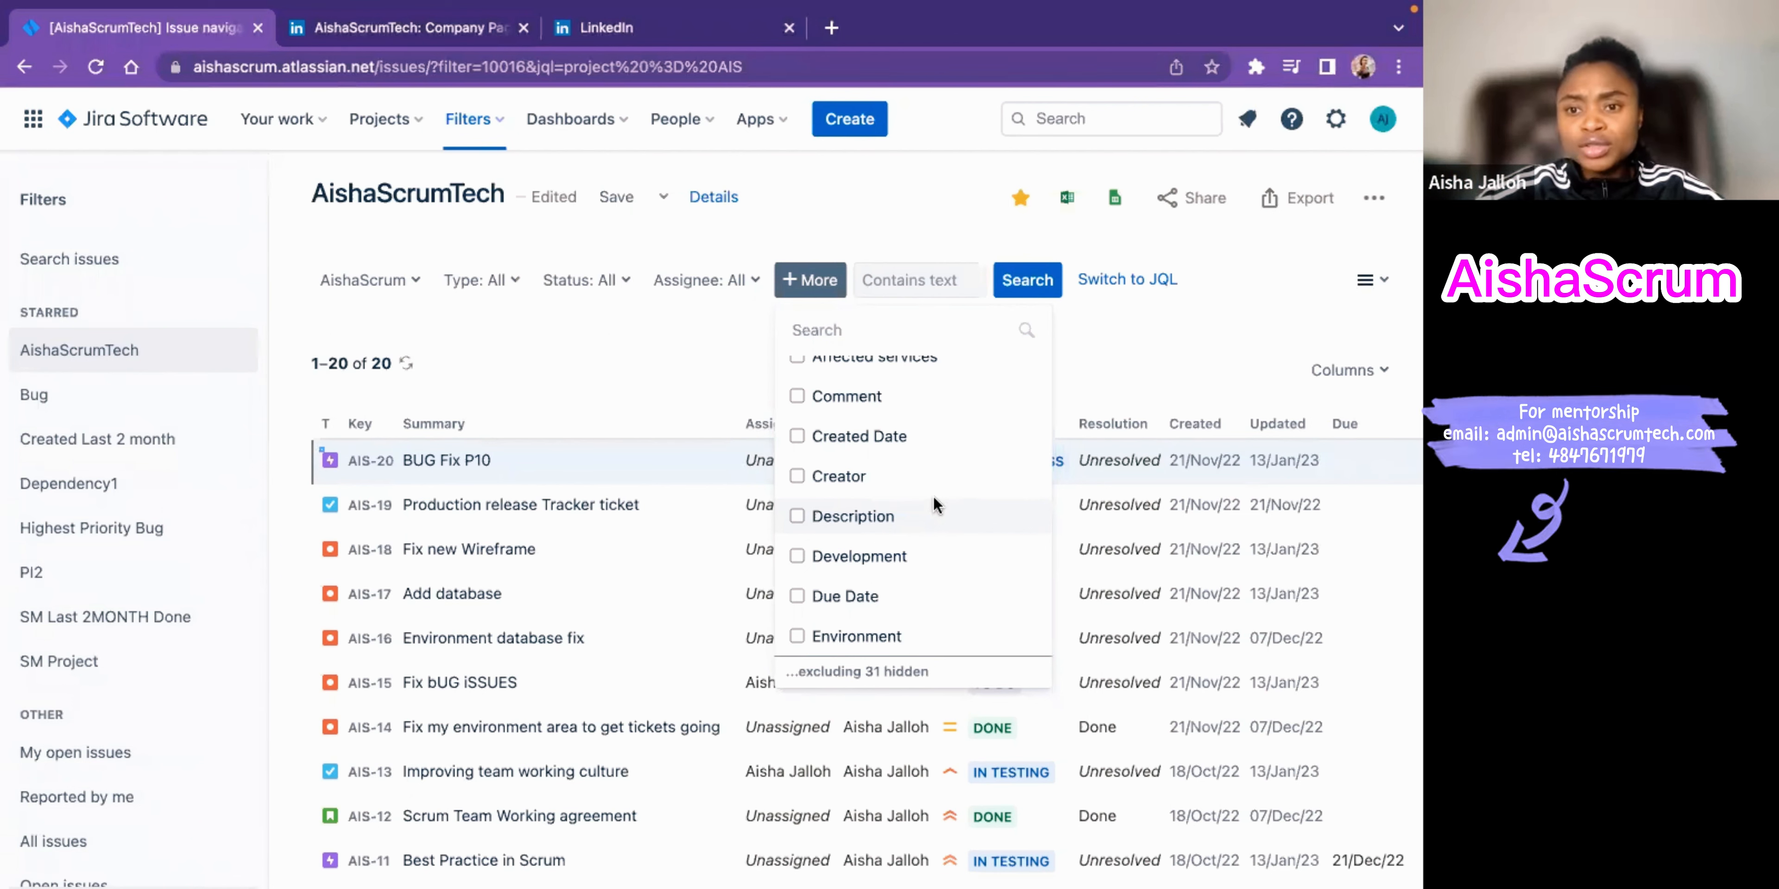
click(1096, 381)
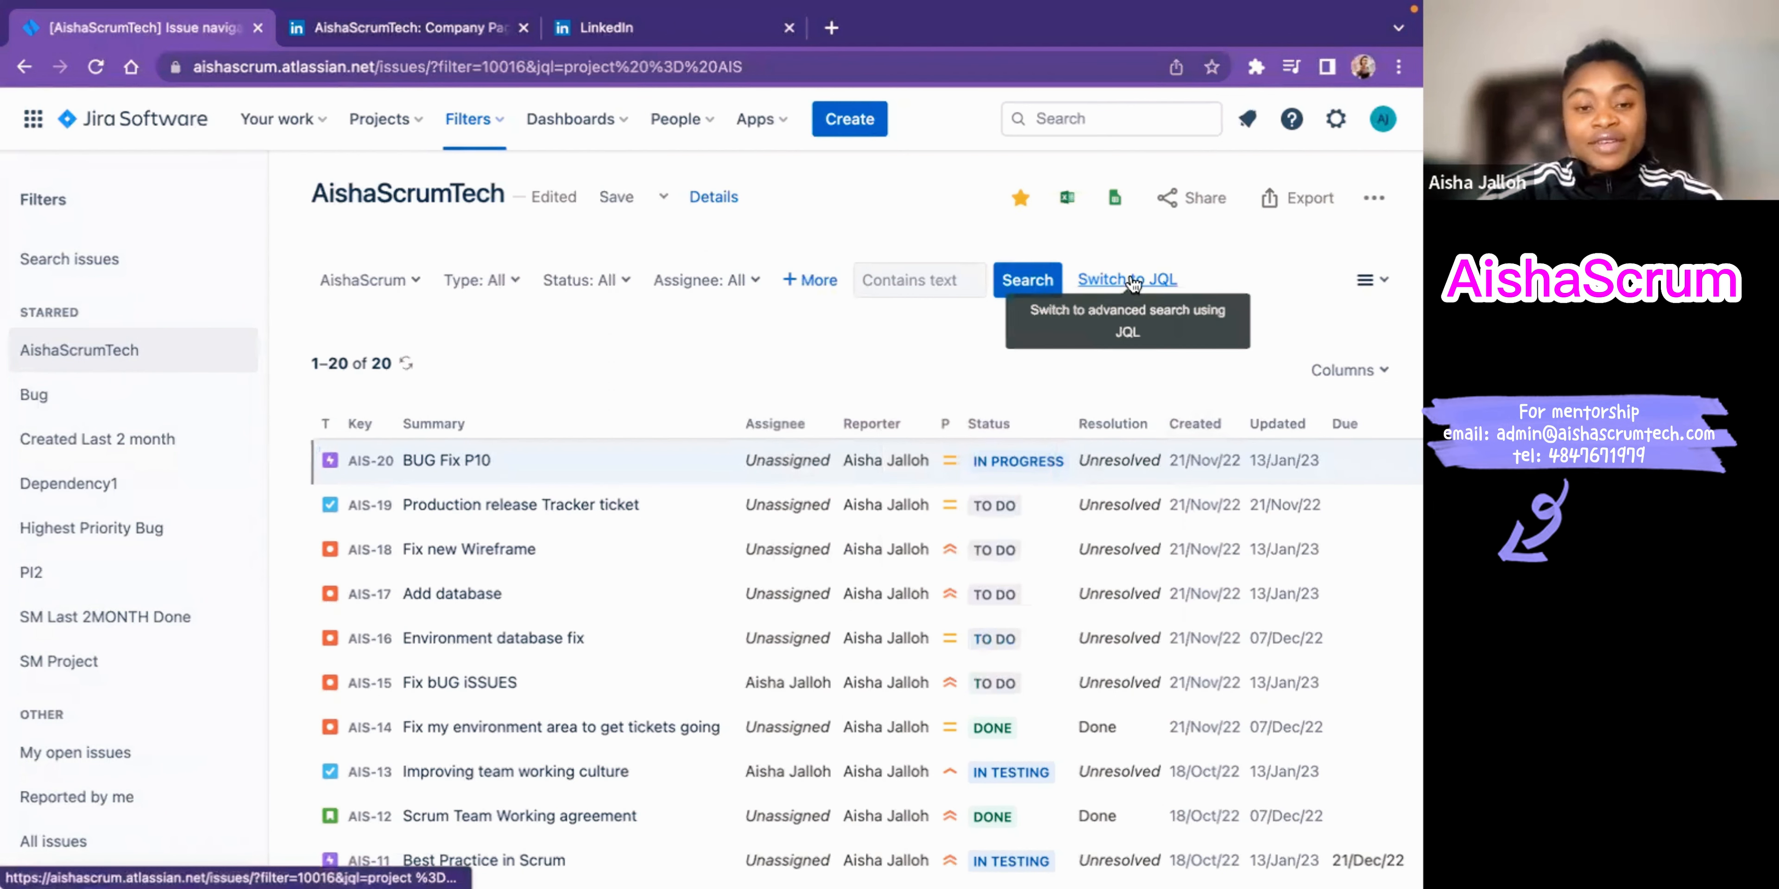
Step: Switch the issue search to JQL and extend the query to project = AIS AND resolved >= startOfYear()
click(1133, 280)
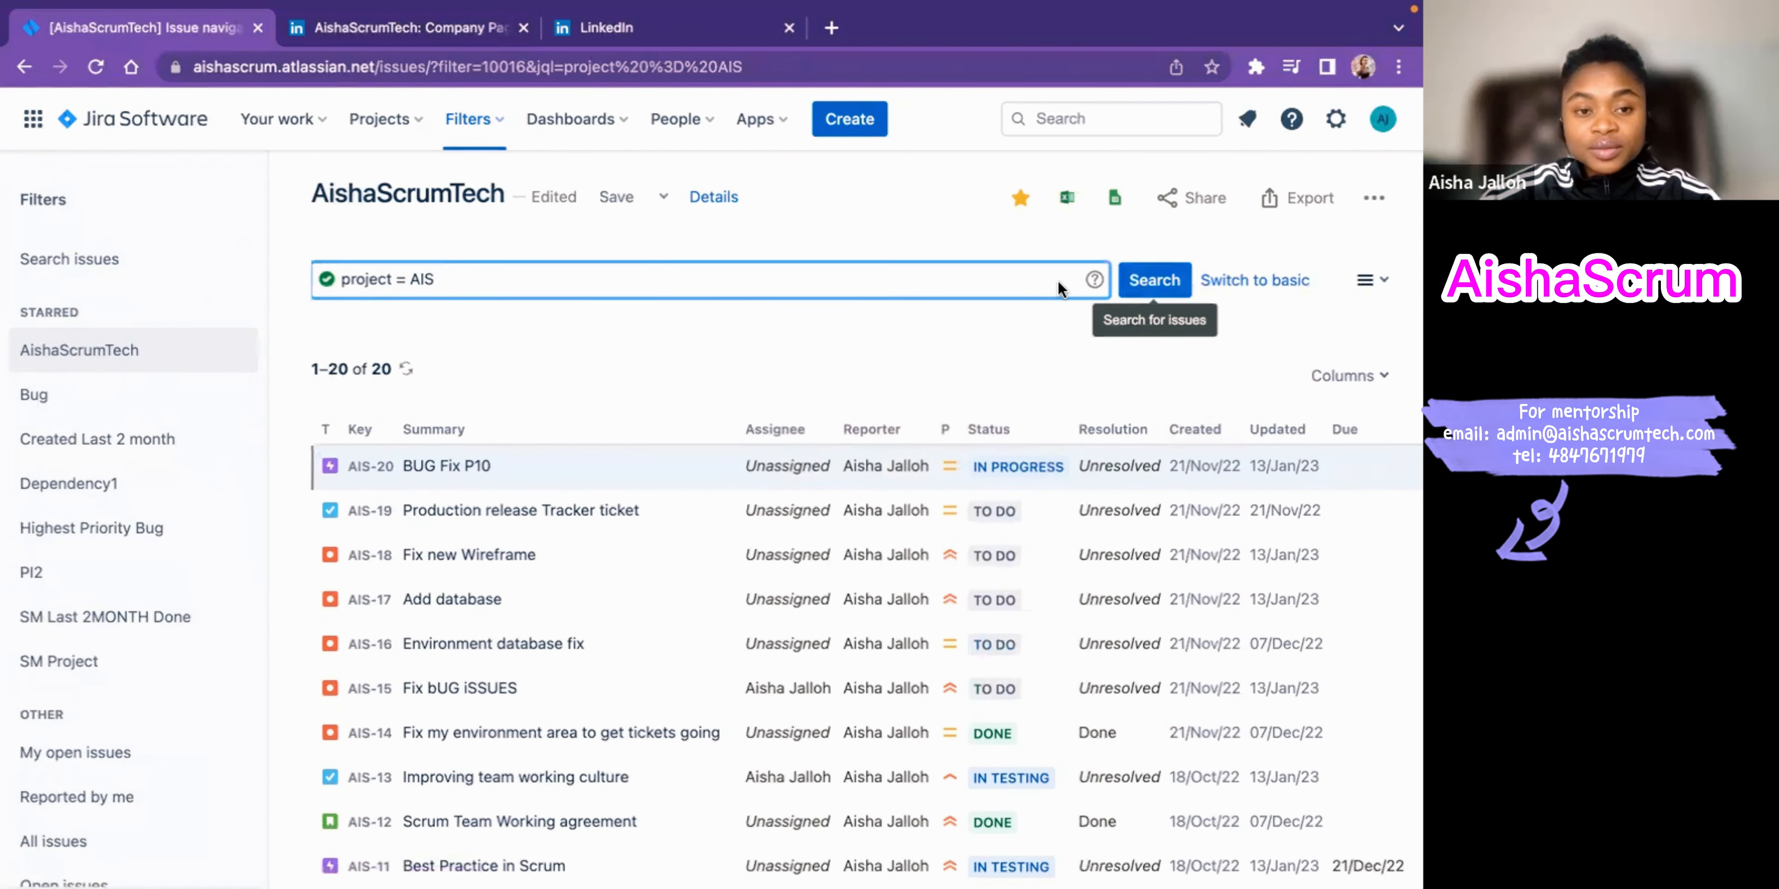
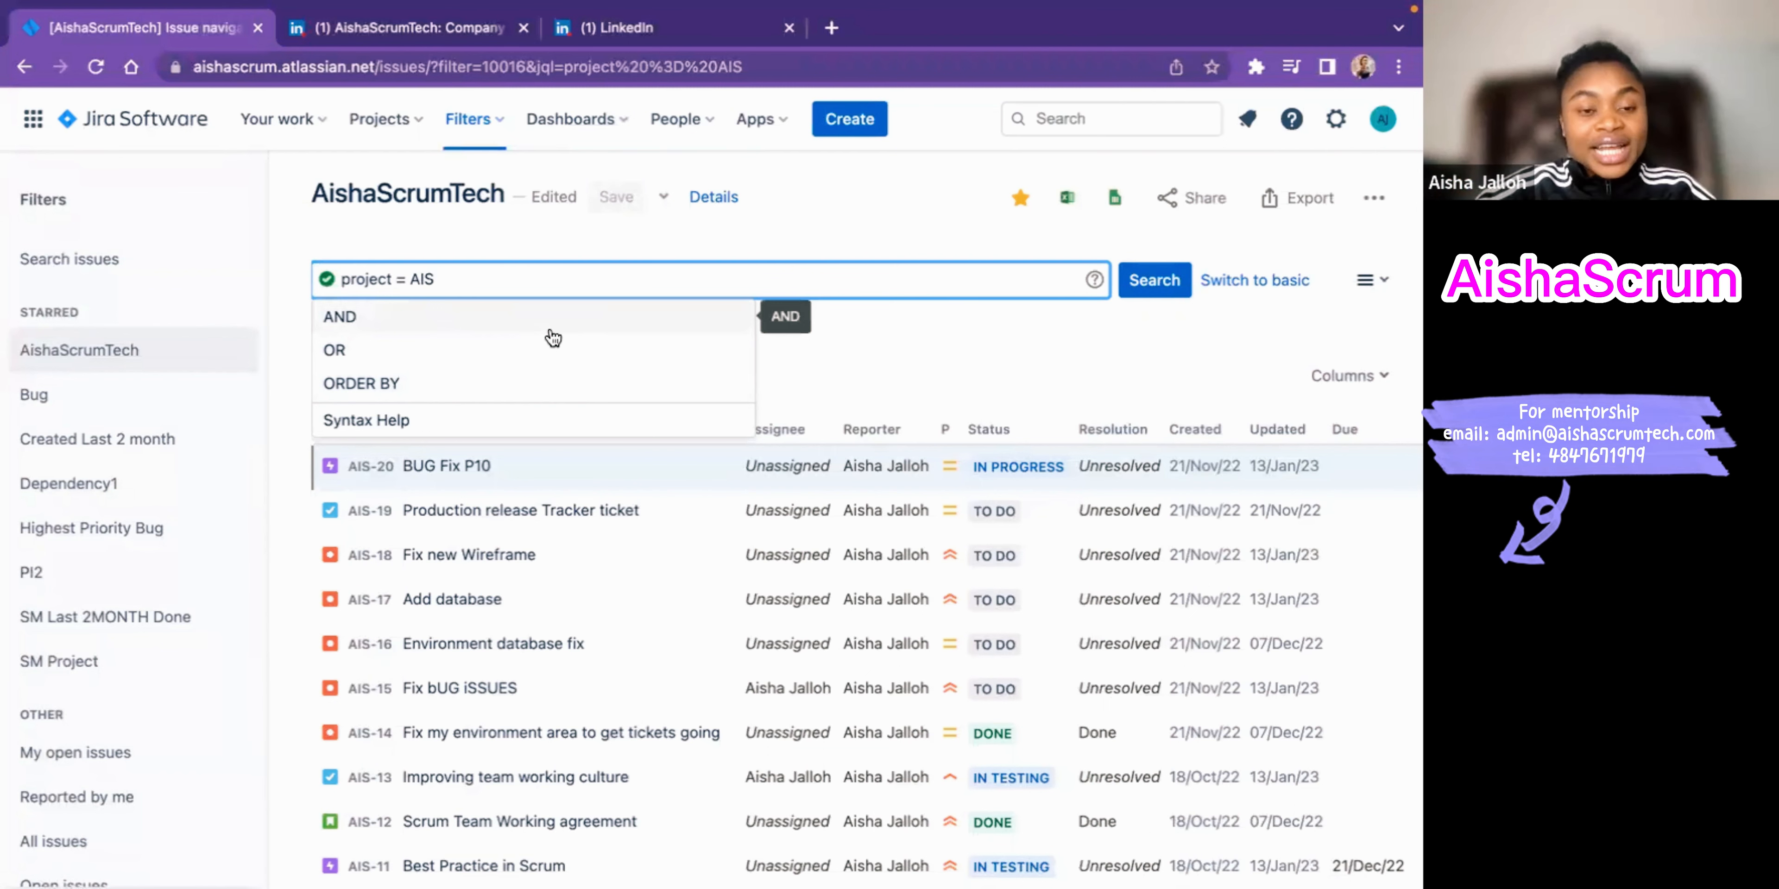
click(465, 319)
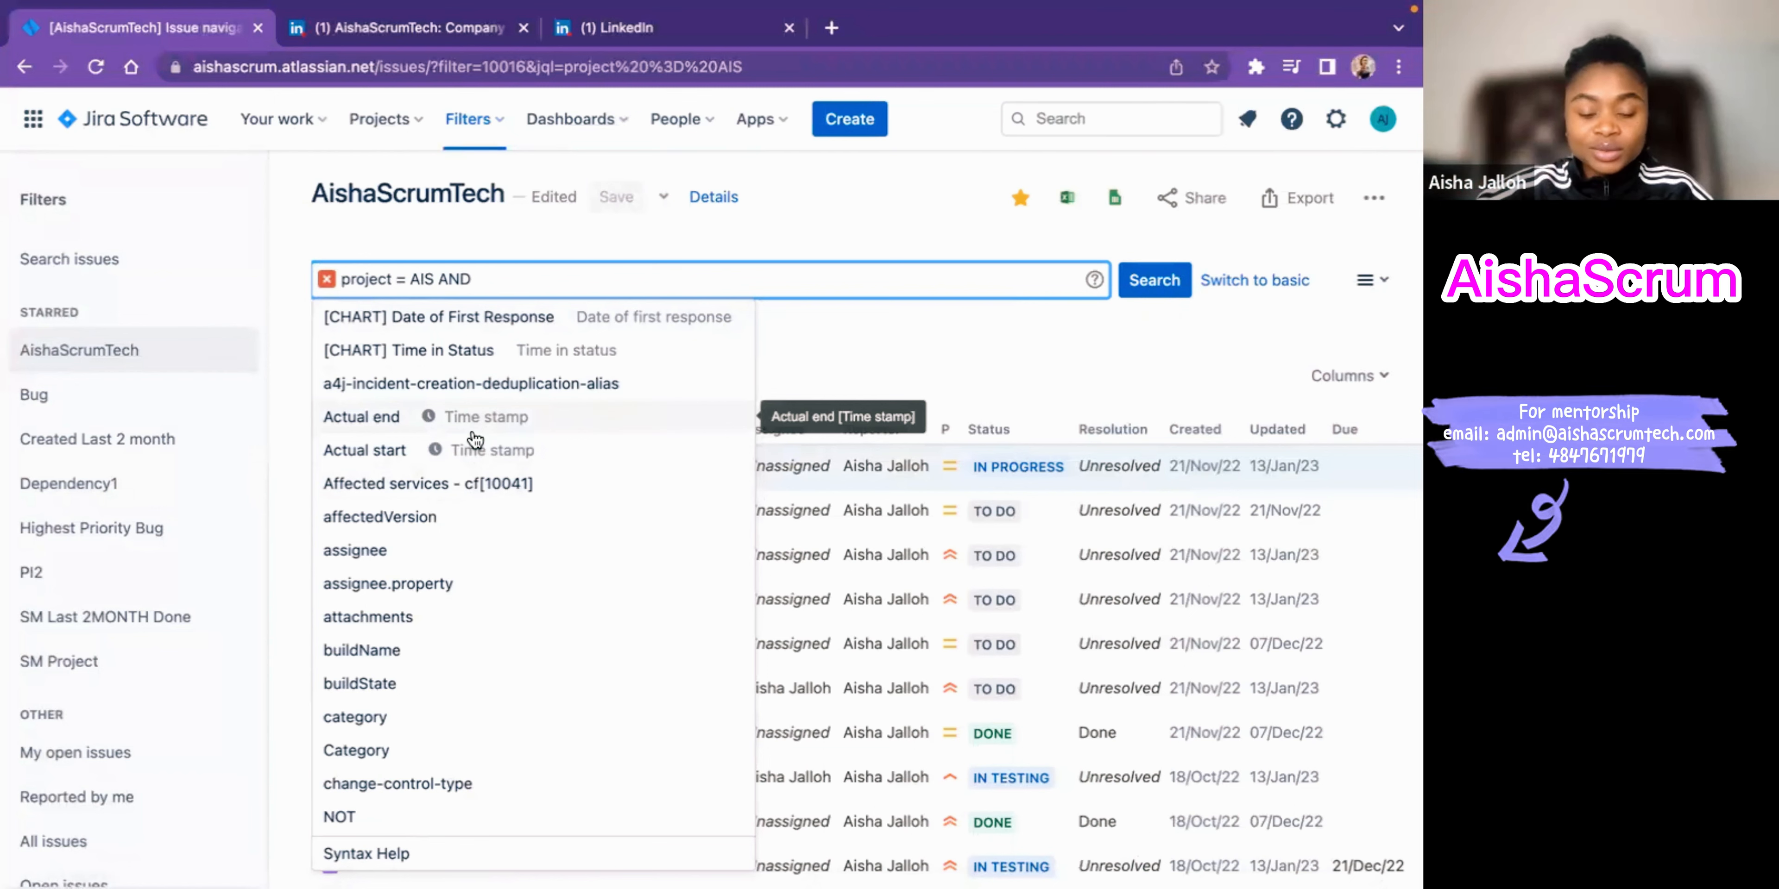
text(re)
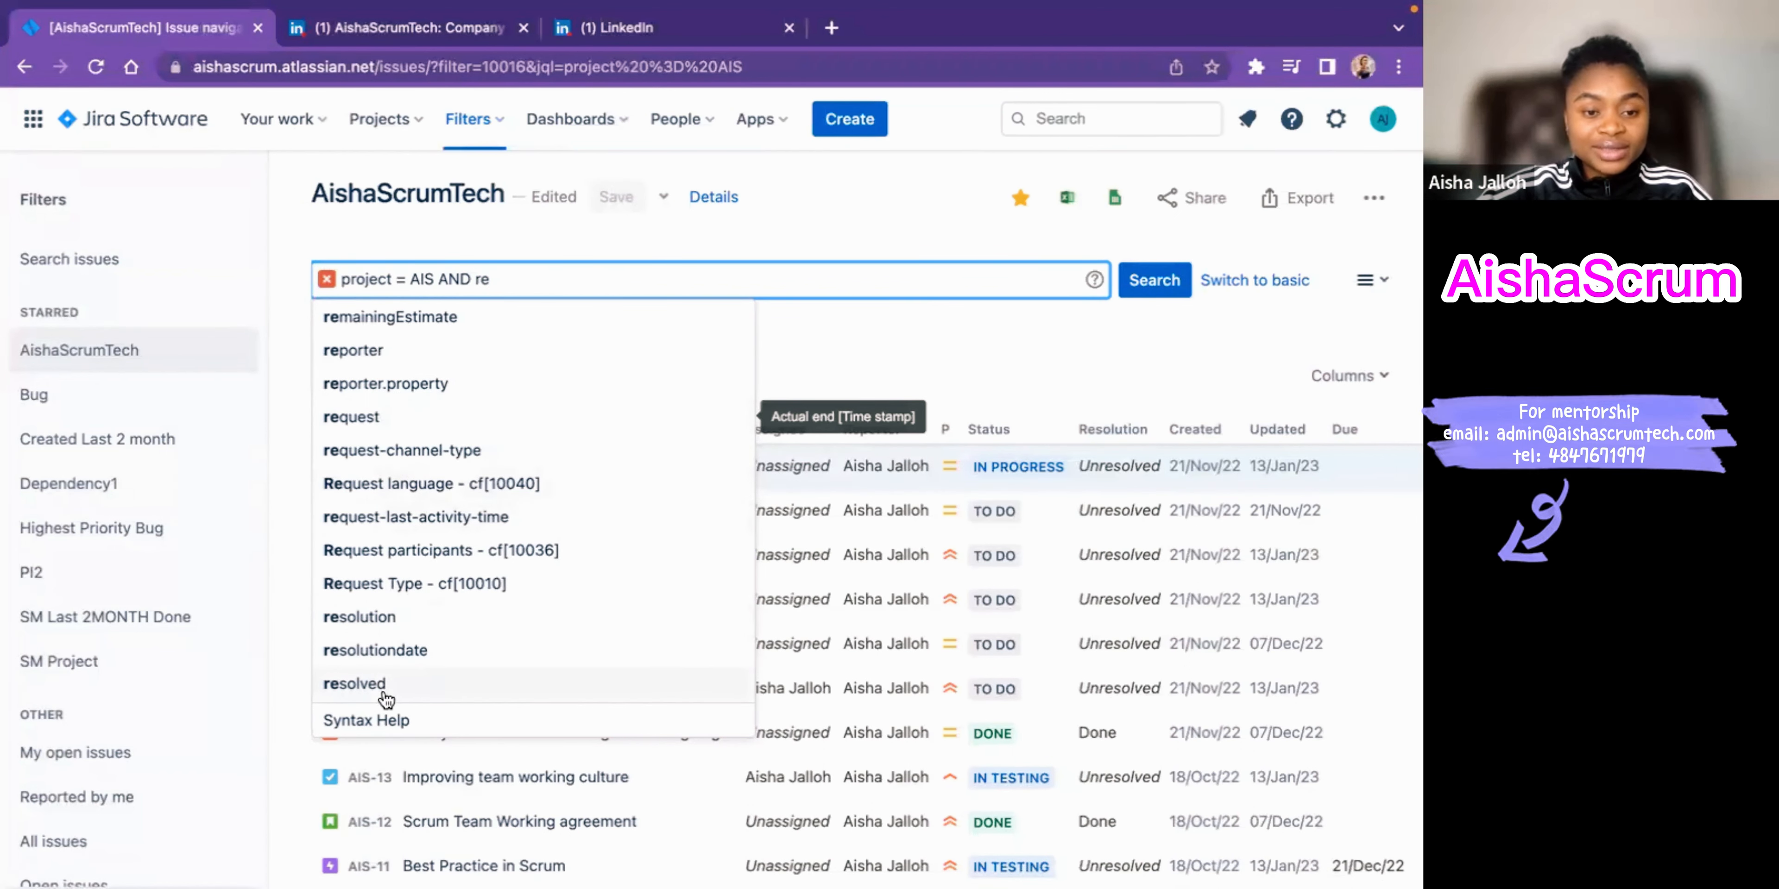
click(356, 683)
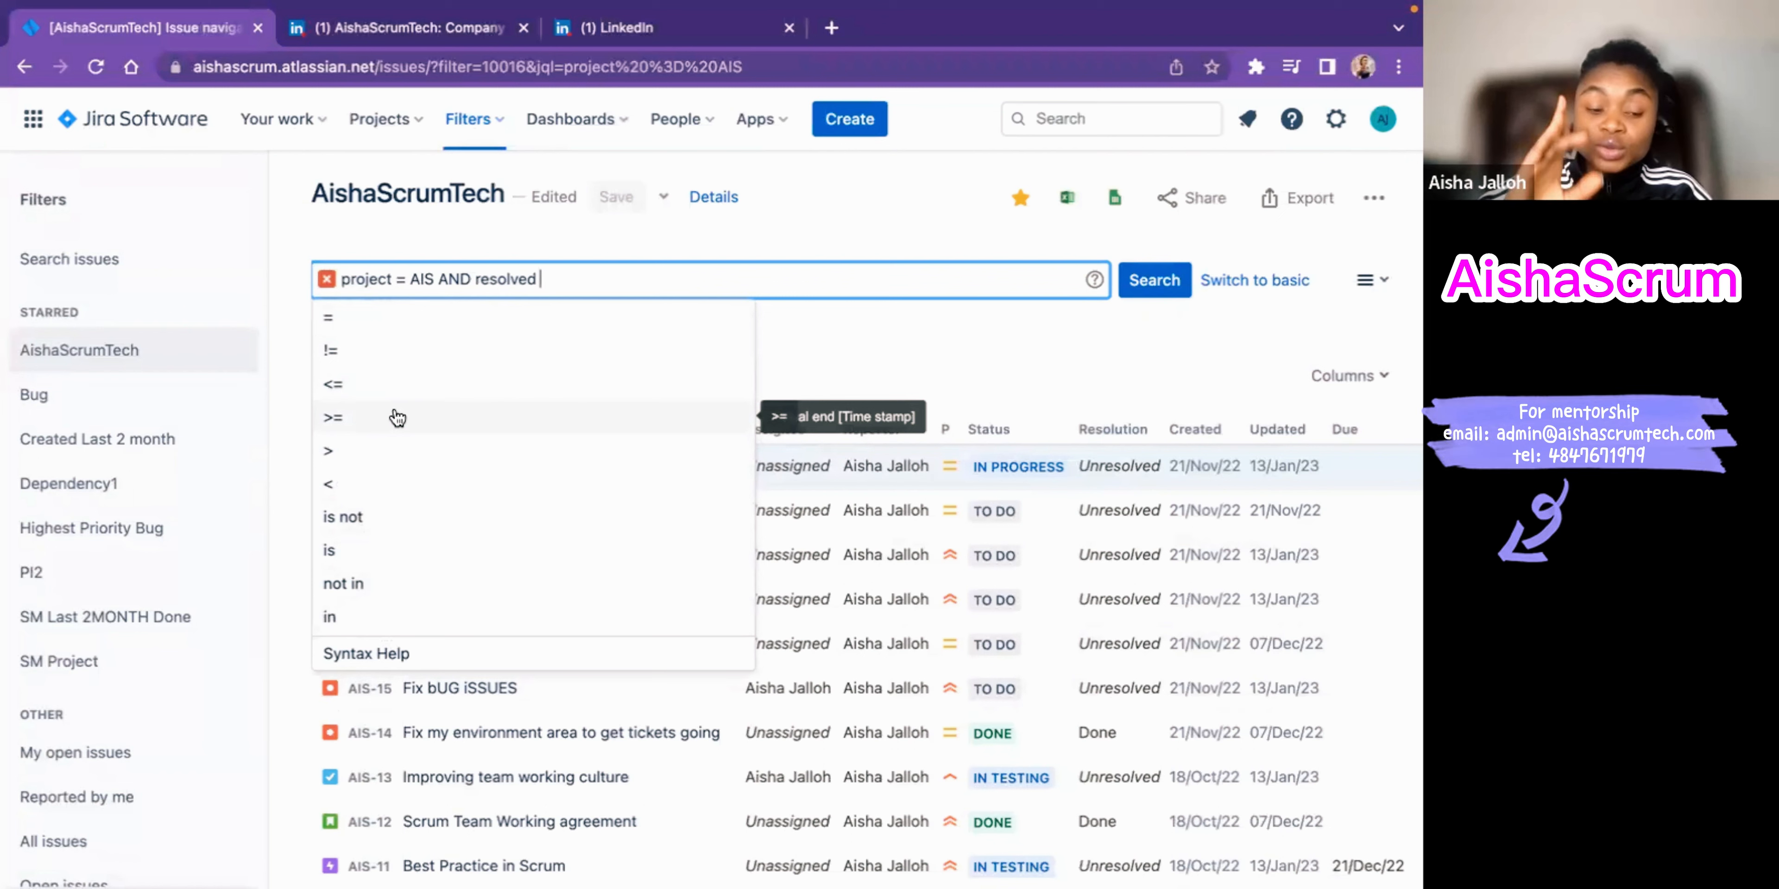
click(342, 420)
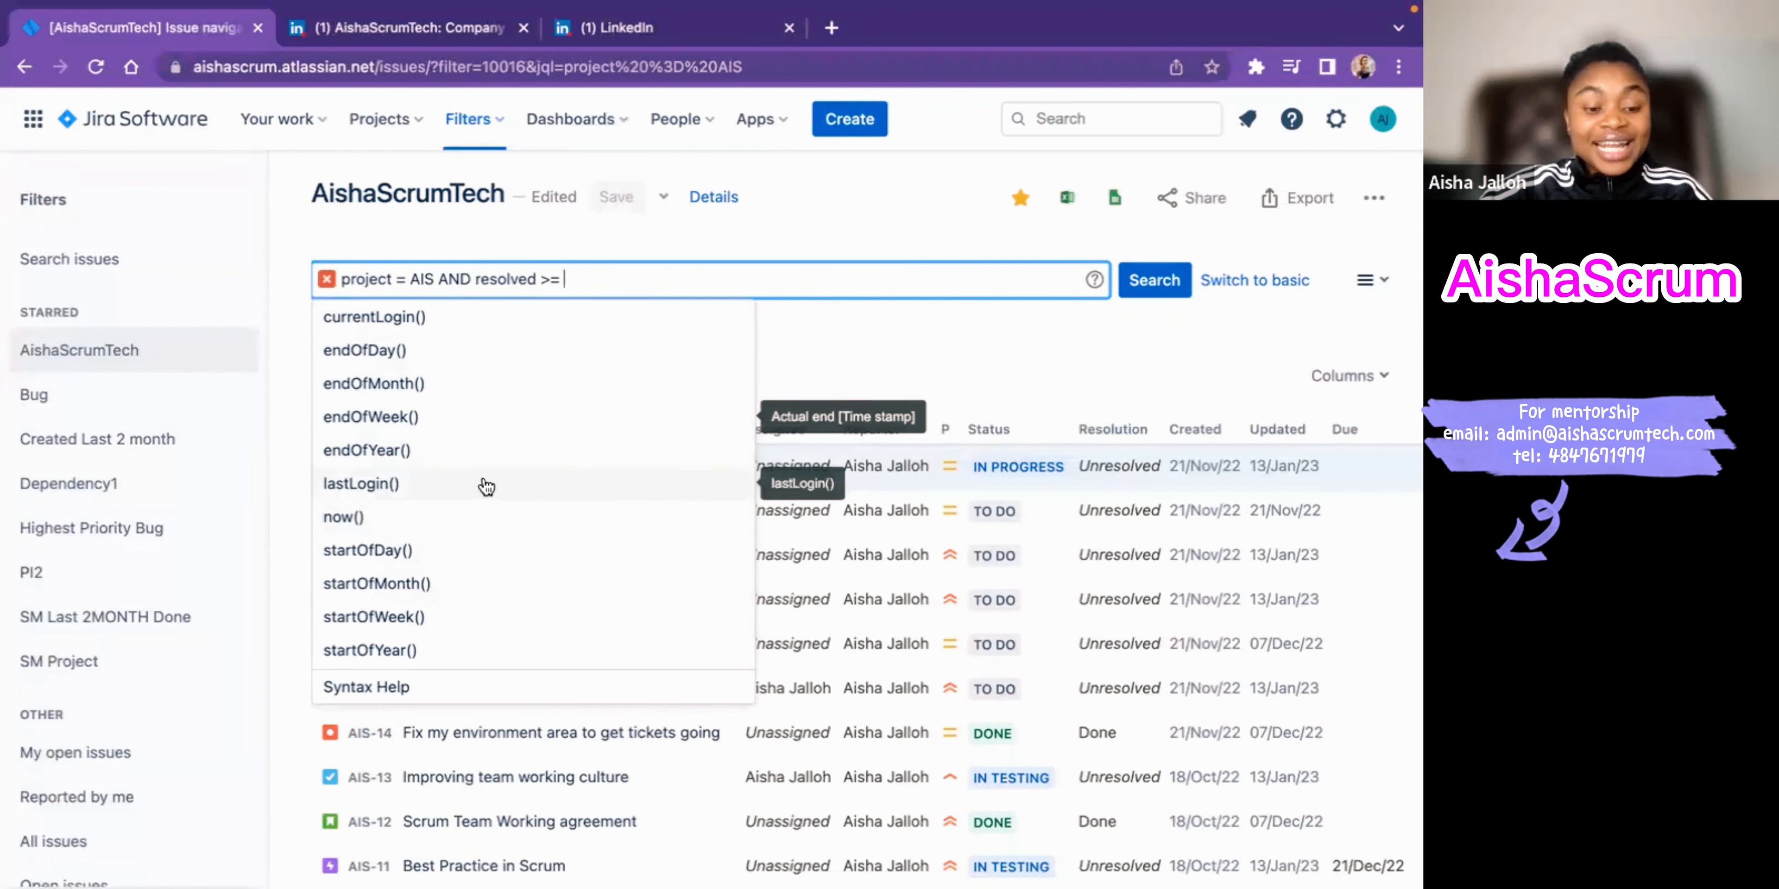
click(391, 651)
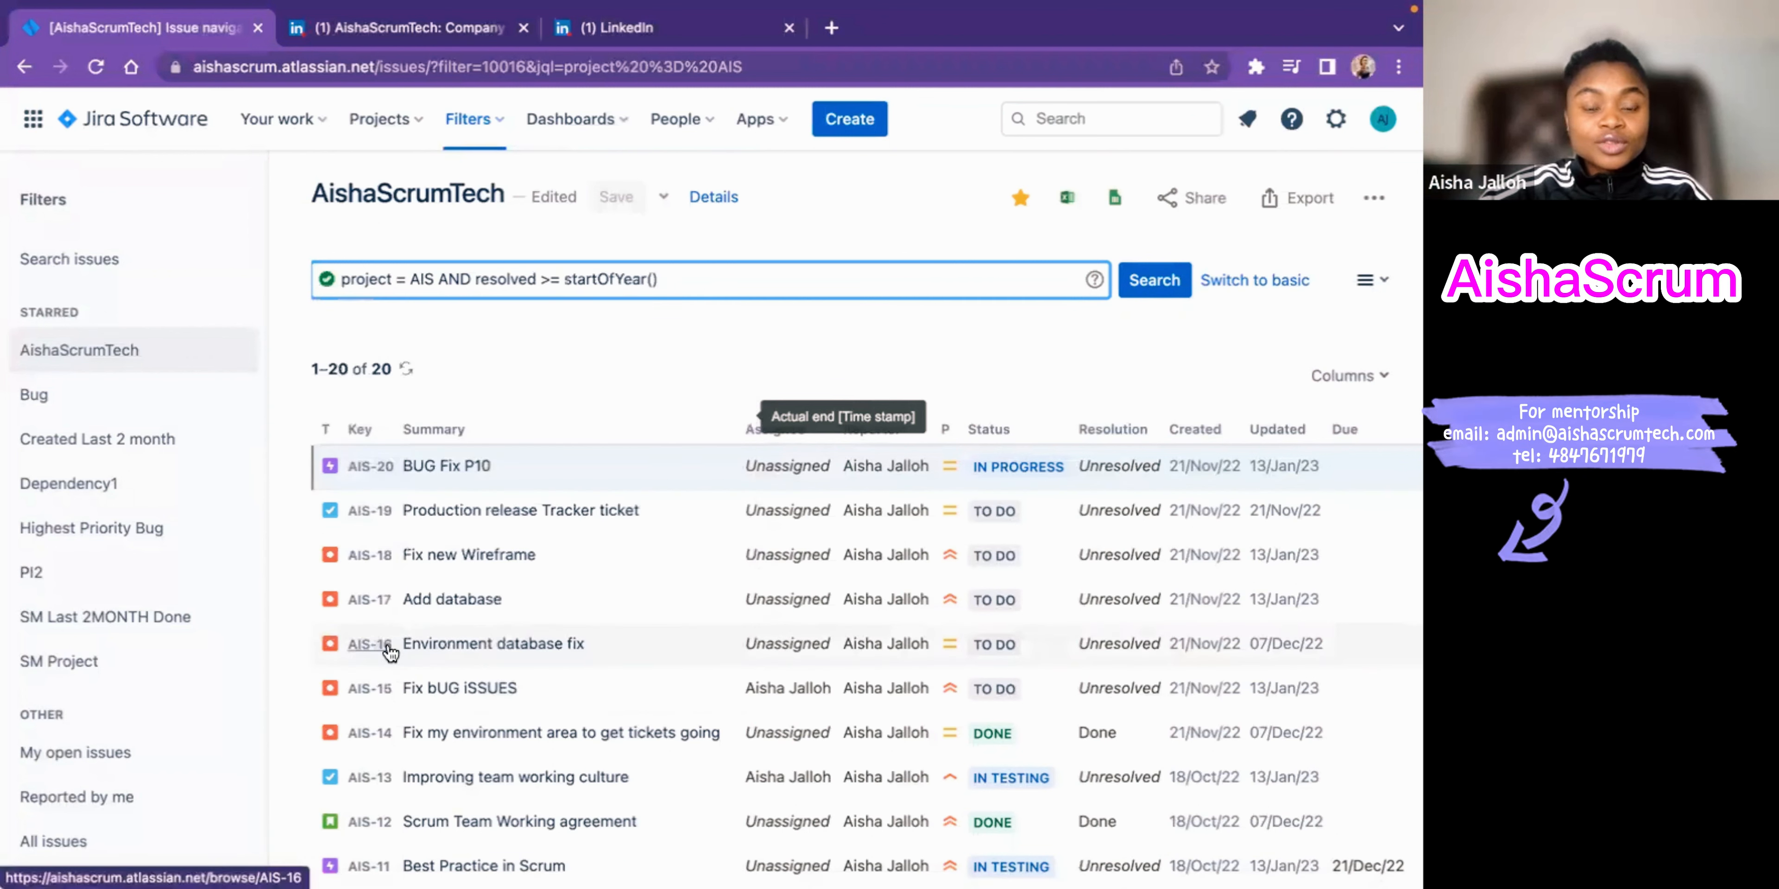
Step: Replace the date function in the JQL query with startOfMonth(-2) and run the search
key(BackSpace)
key(BackSpace)
key(BackSpace)
key(BackSpace)
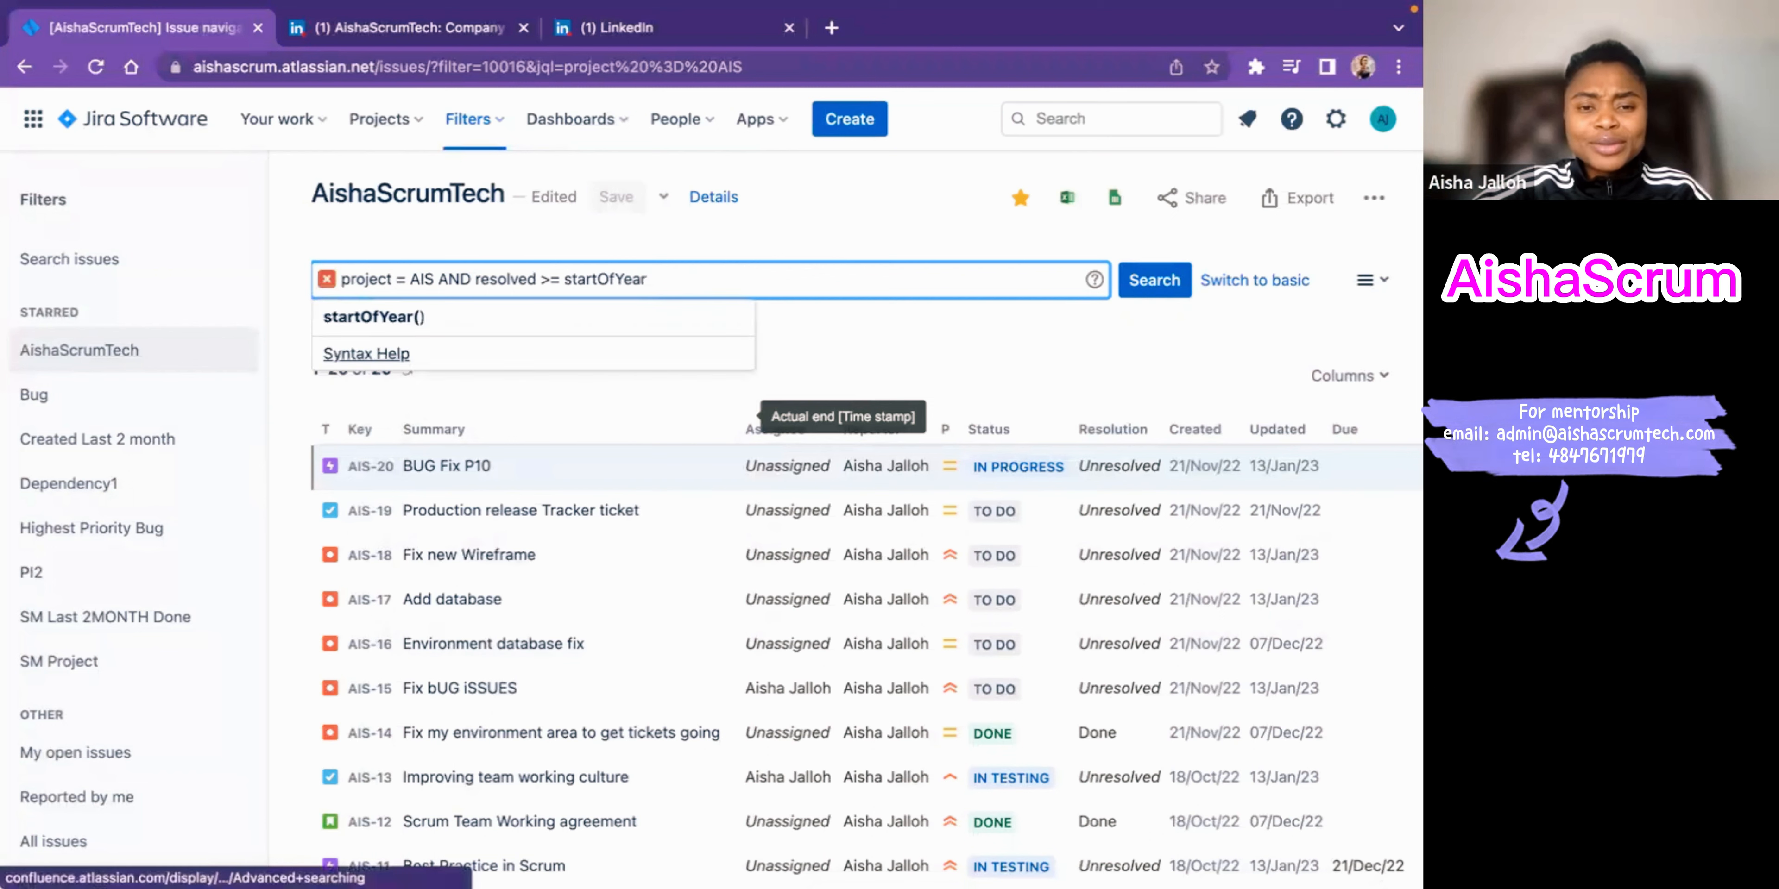
key(BackSpace)
key(BackSpace)
key(BackSpace)
key(BackSpace)
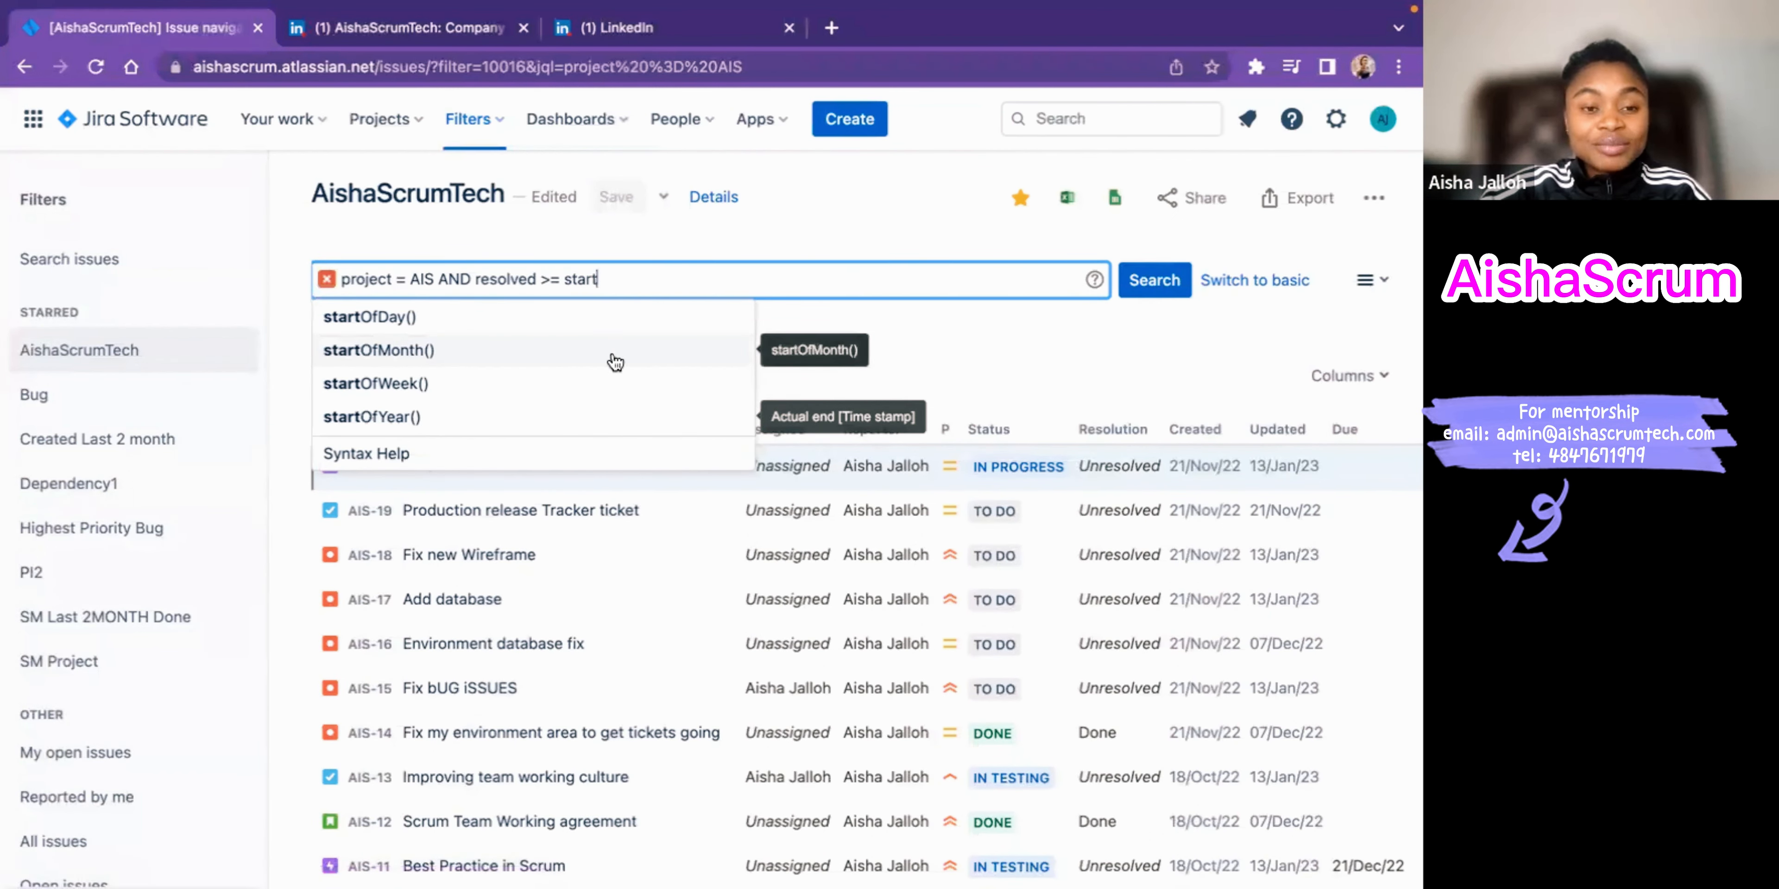
click(491, 352)
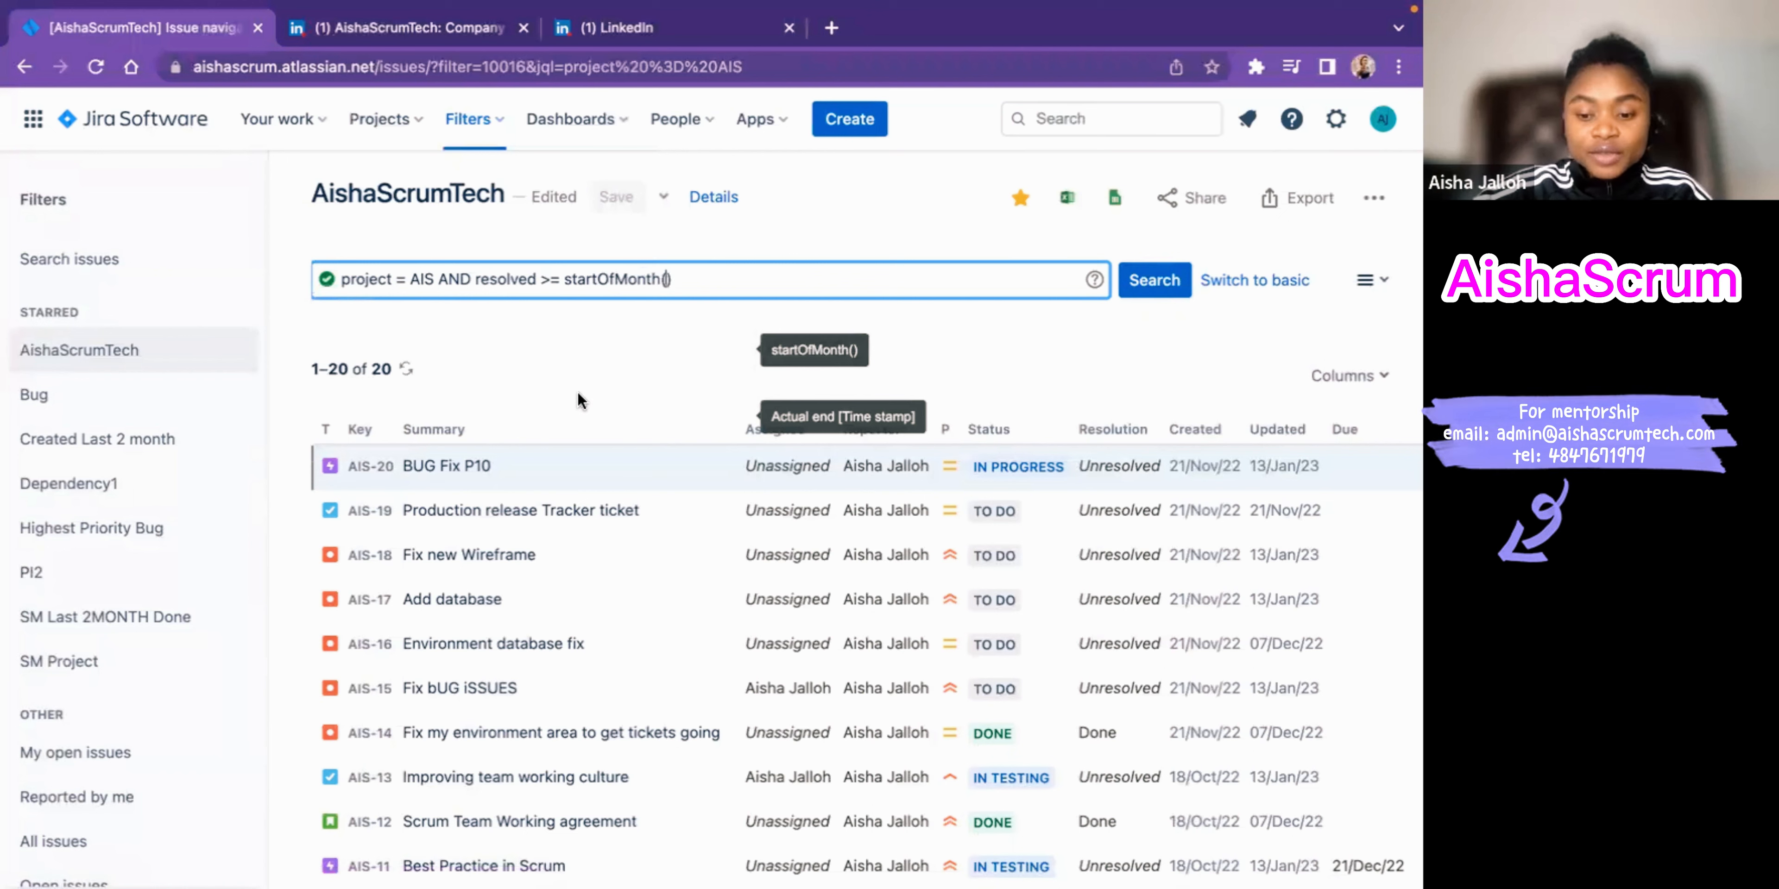
text(-2)
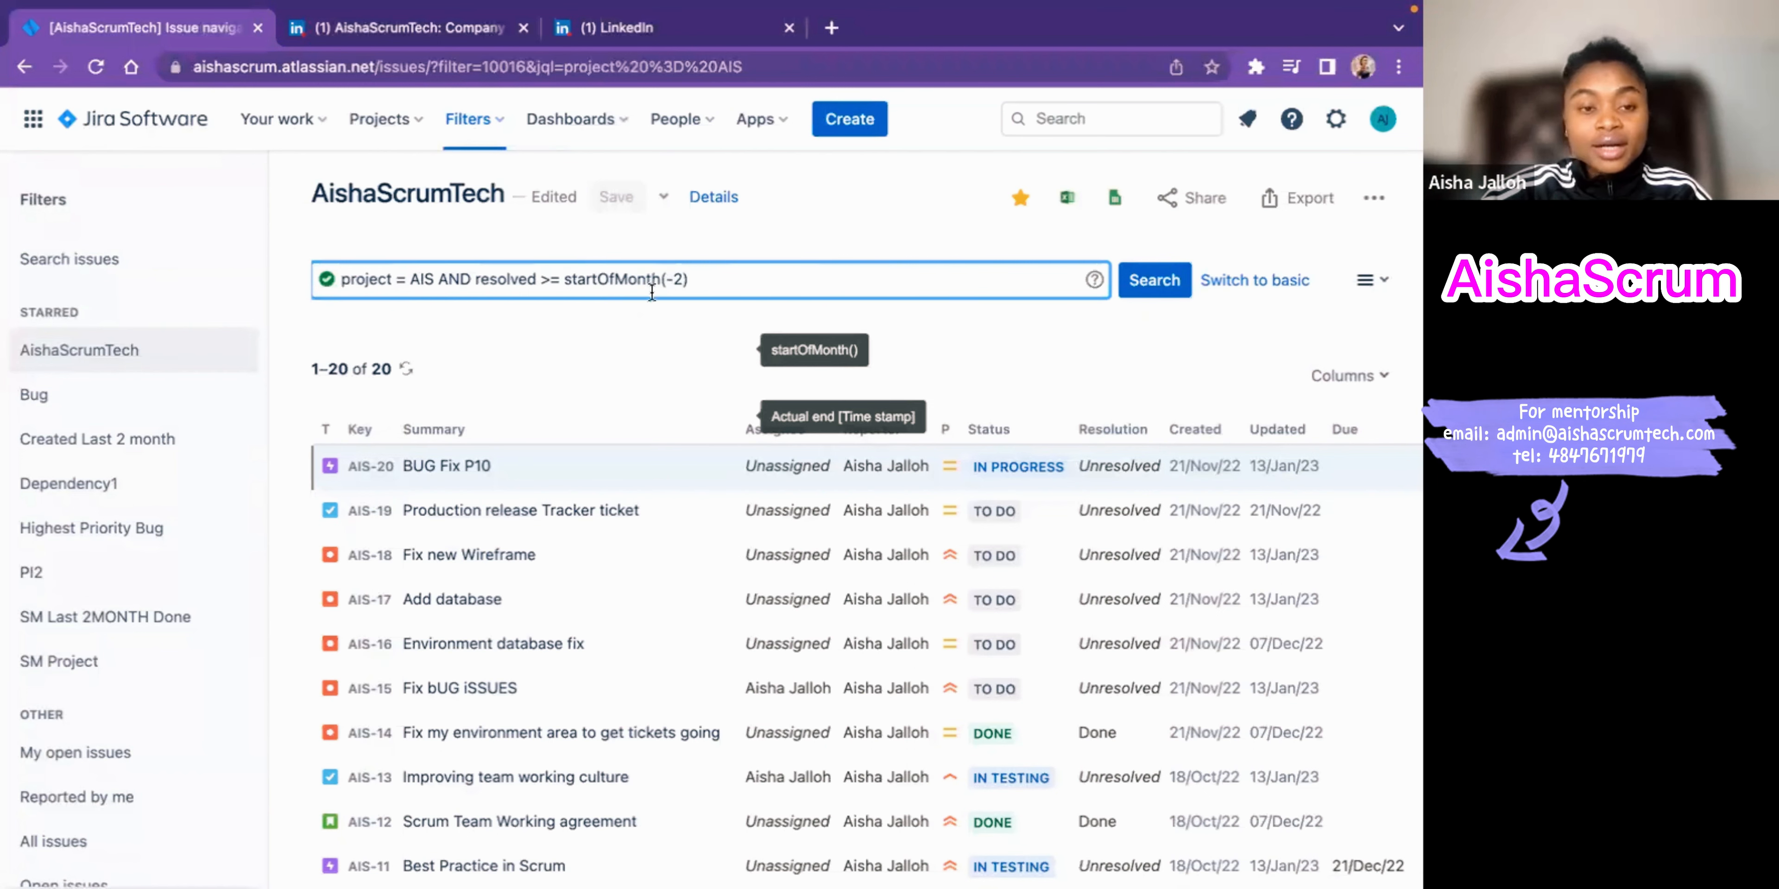
mouse_move(329, 272)
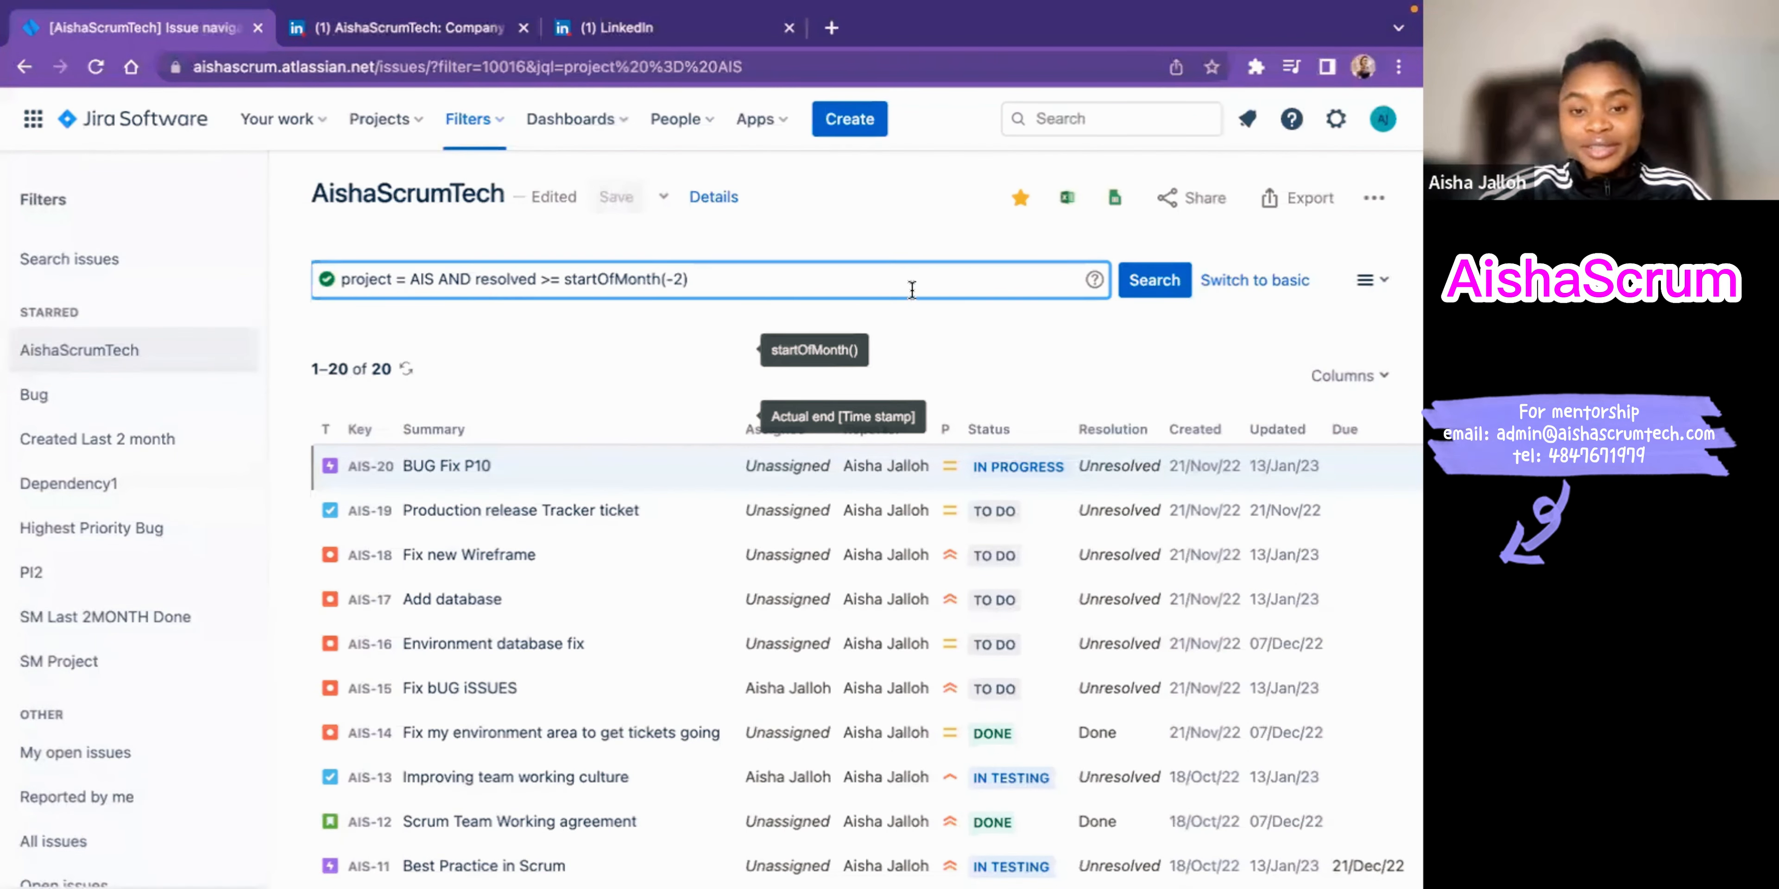
click(1154, 282)
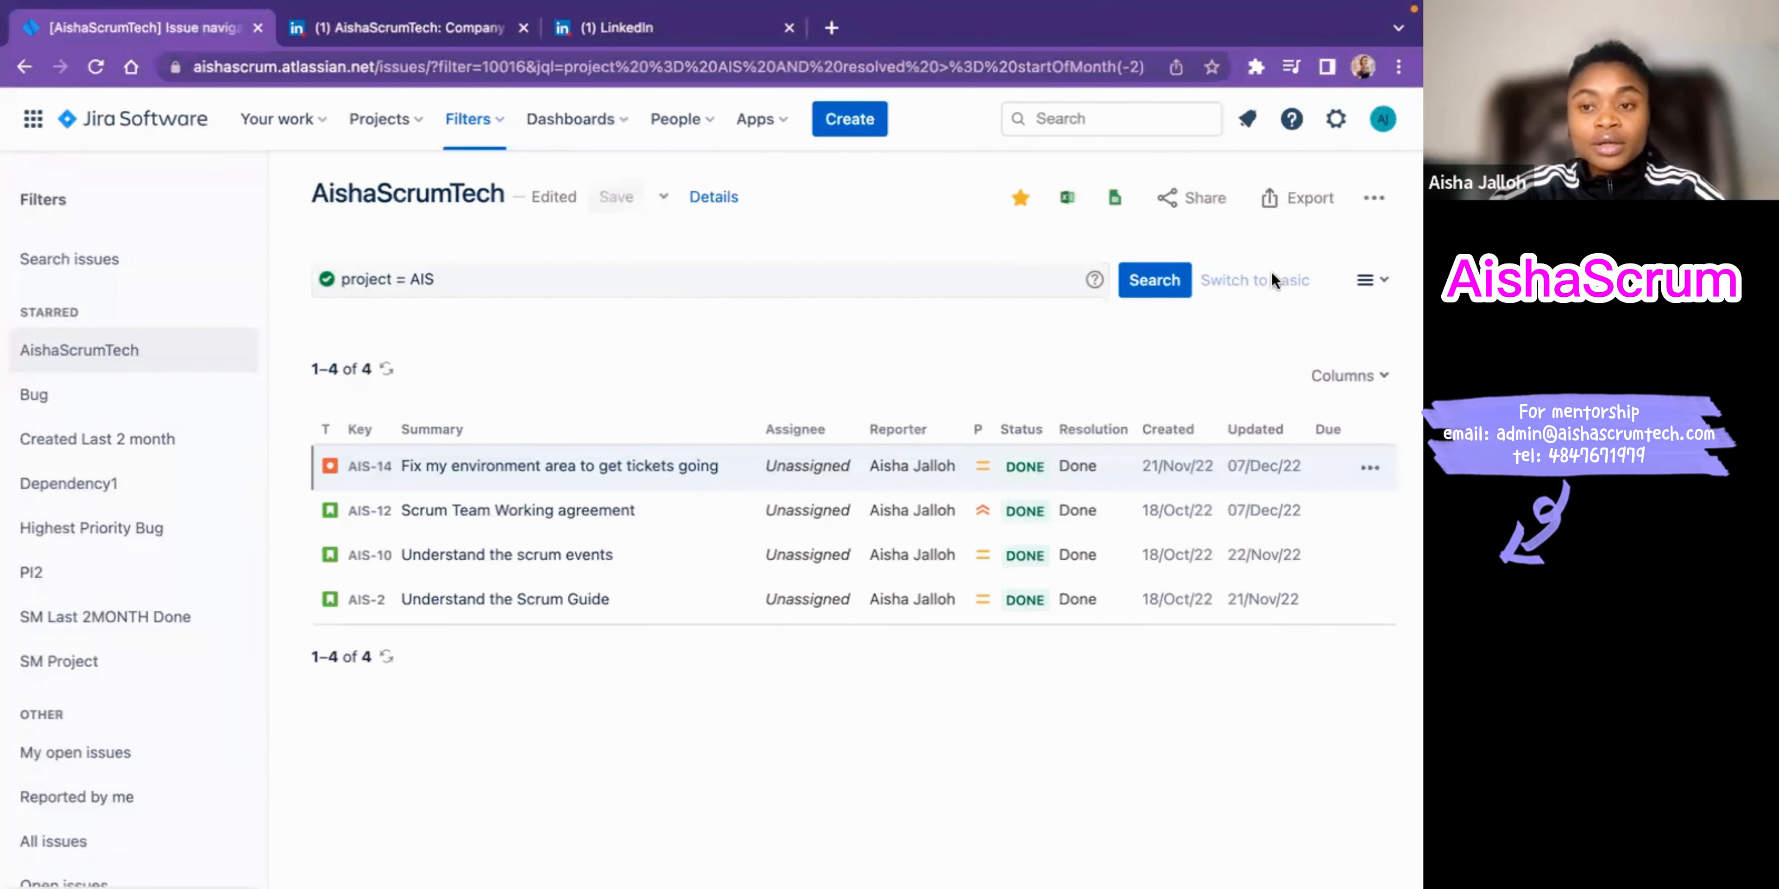
Step: Run the JQL query project = AIS without the resolved condition and look through the project's issue list
click(1247, 278)
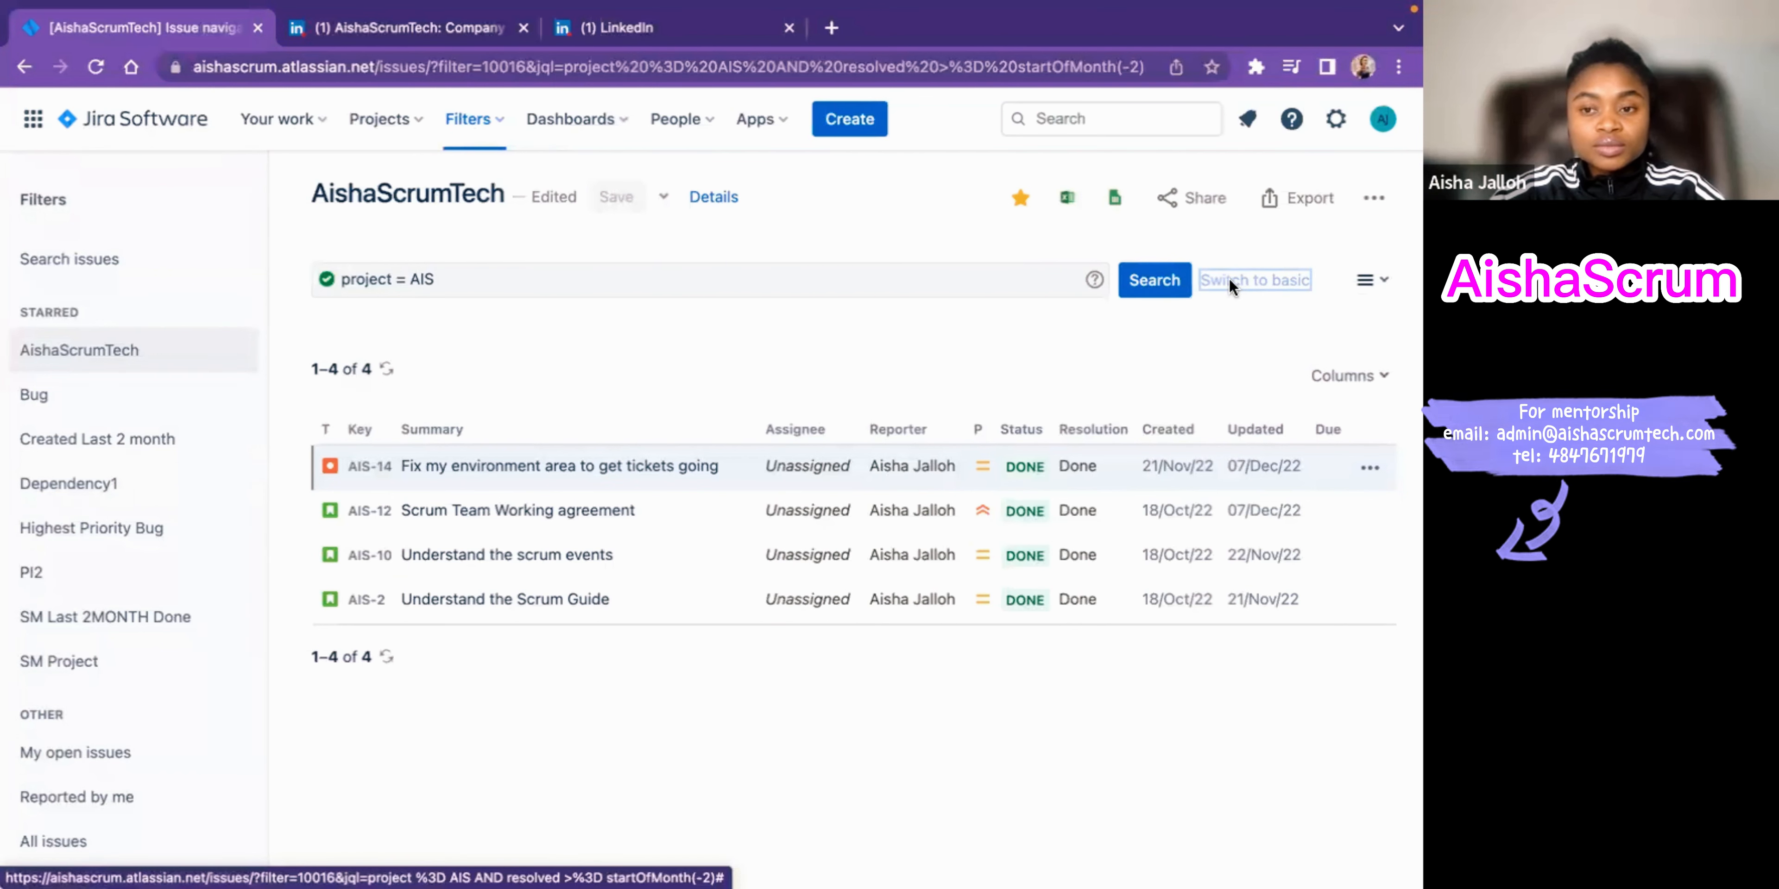
click(1158, 281)
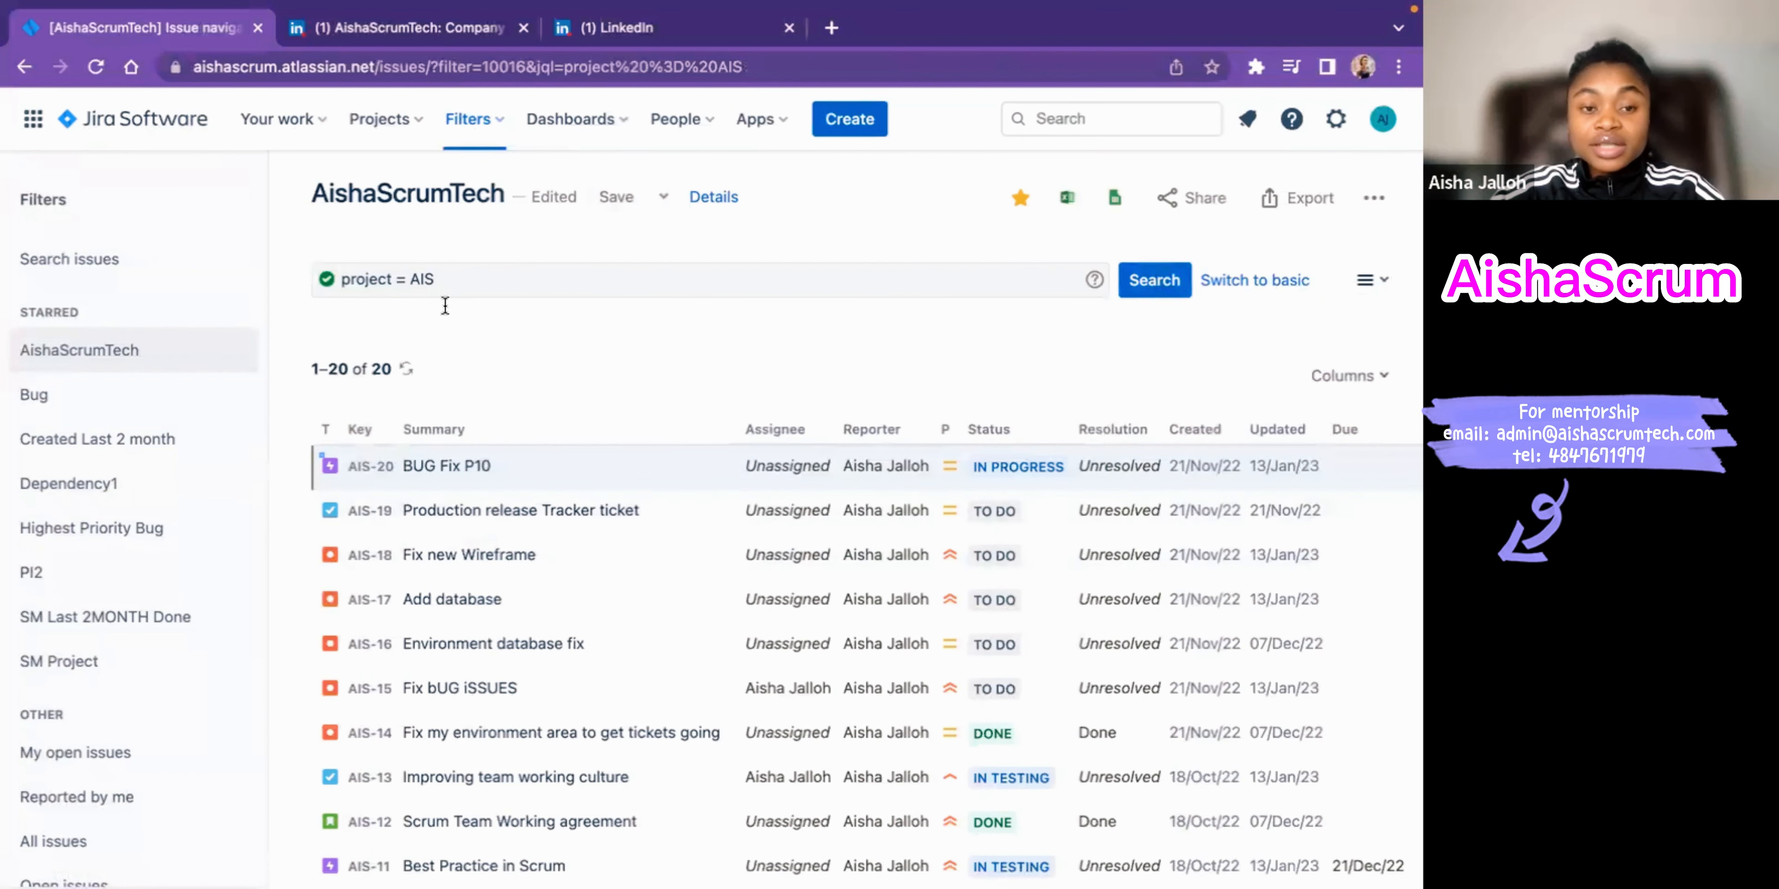
scroll(597, 656, down, 3)
scroll(598, 656, down, 8)
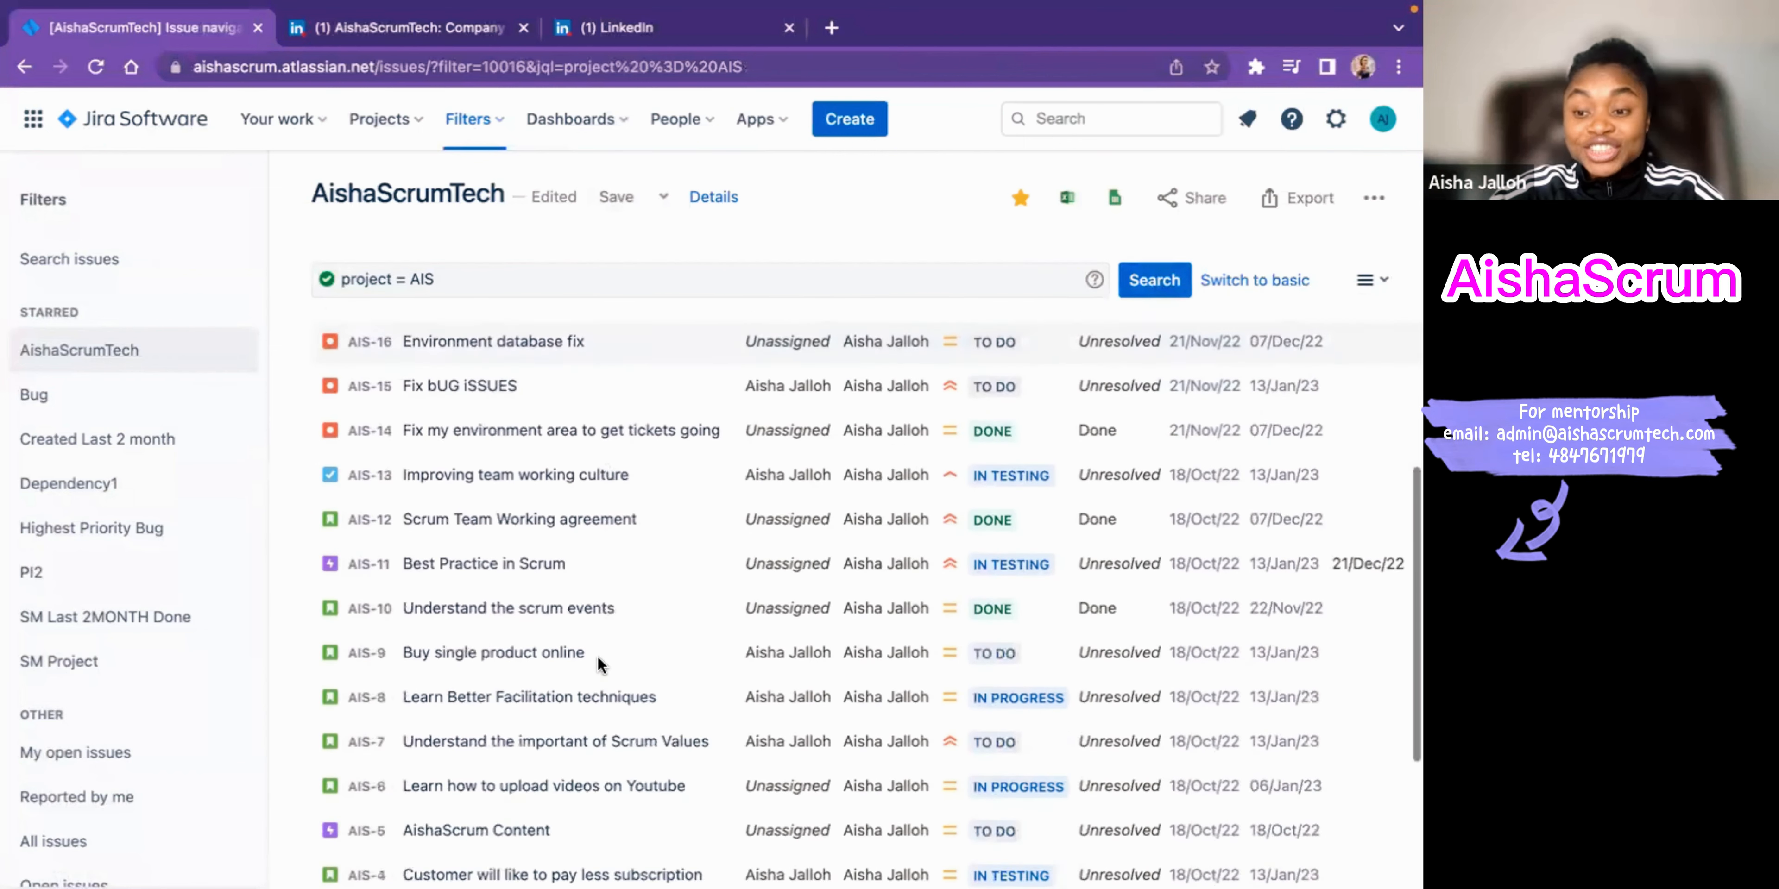
scroll(597, 664, up, 10)
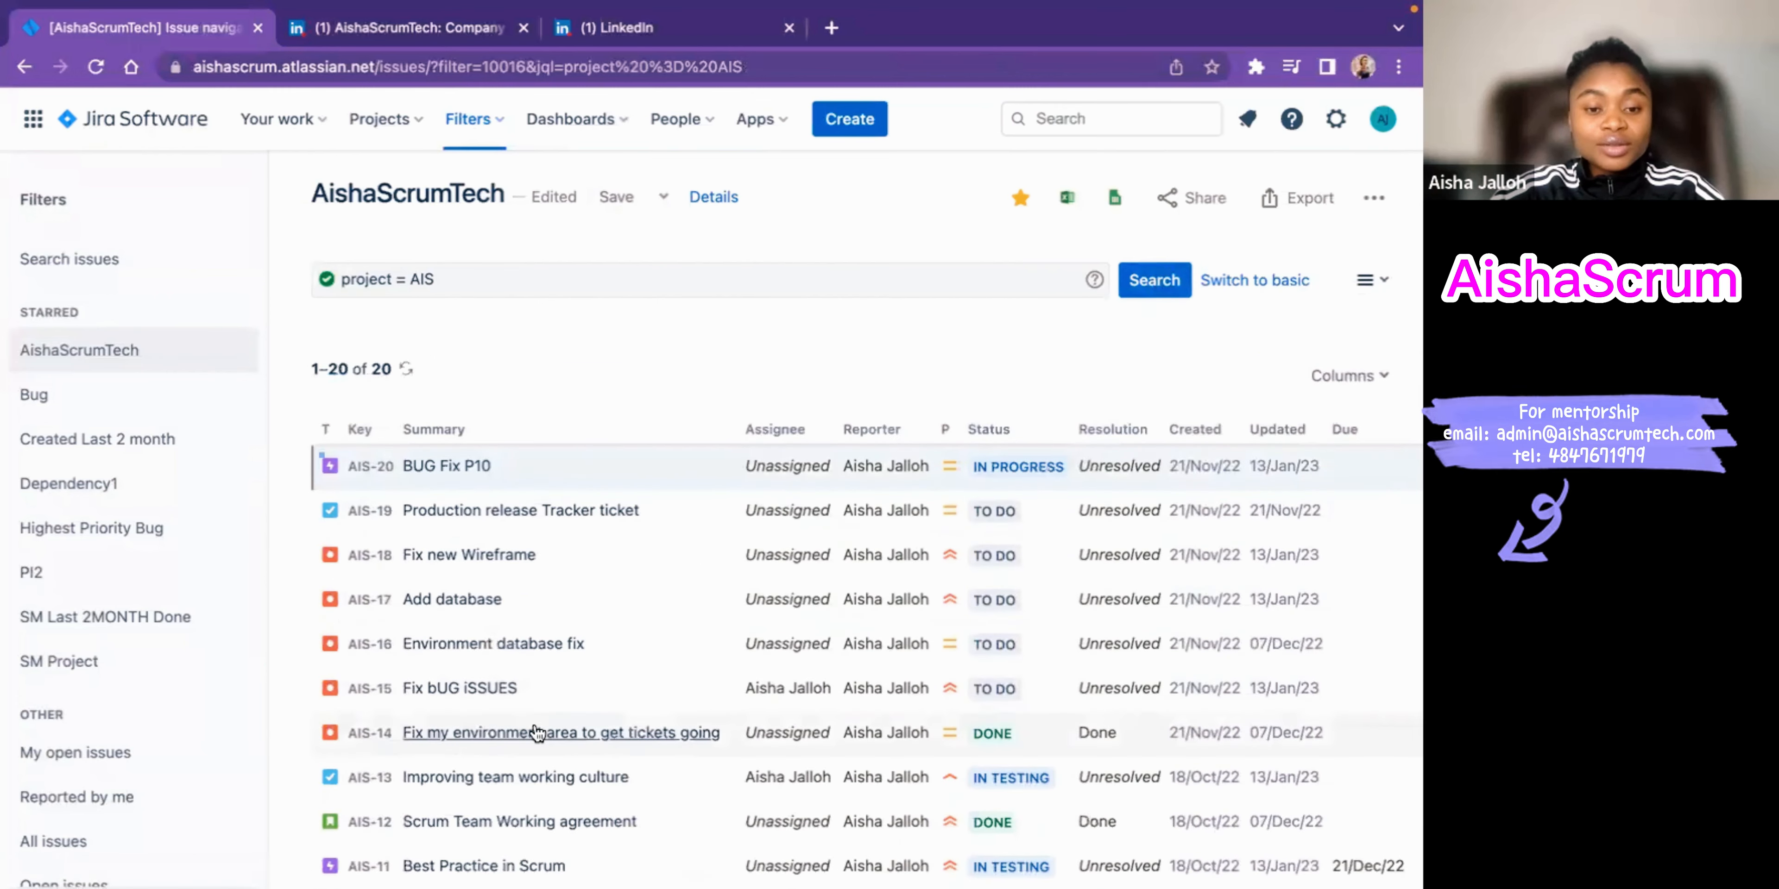
scroll(537, 729, down, 10)
scroll(538, 729, up, 4)
scroll(535, 722, up, 5)
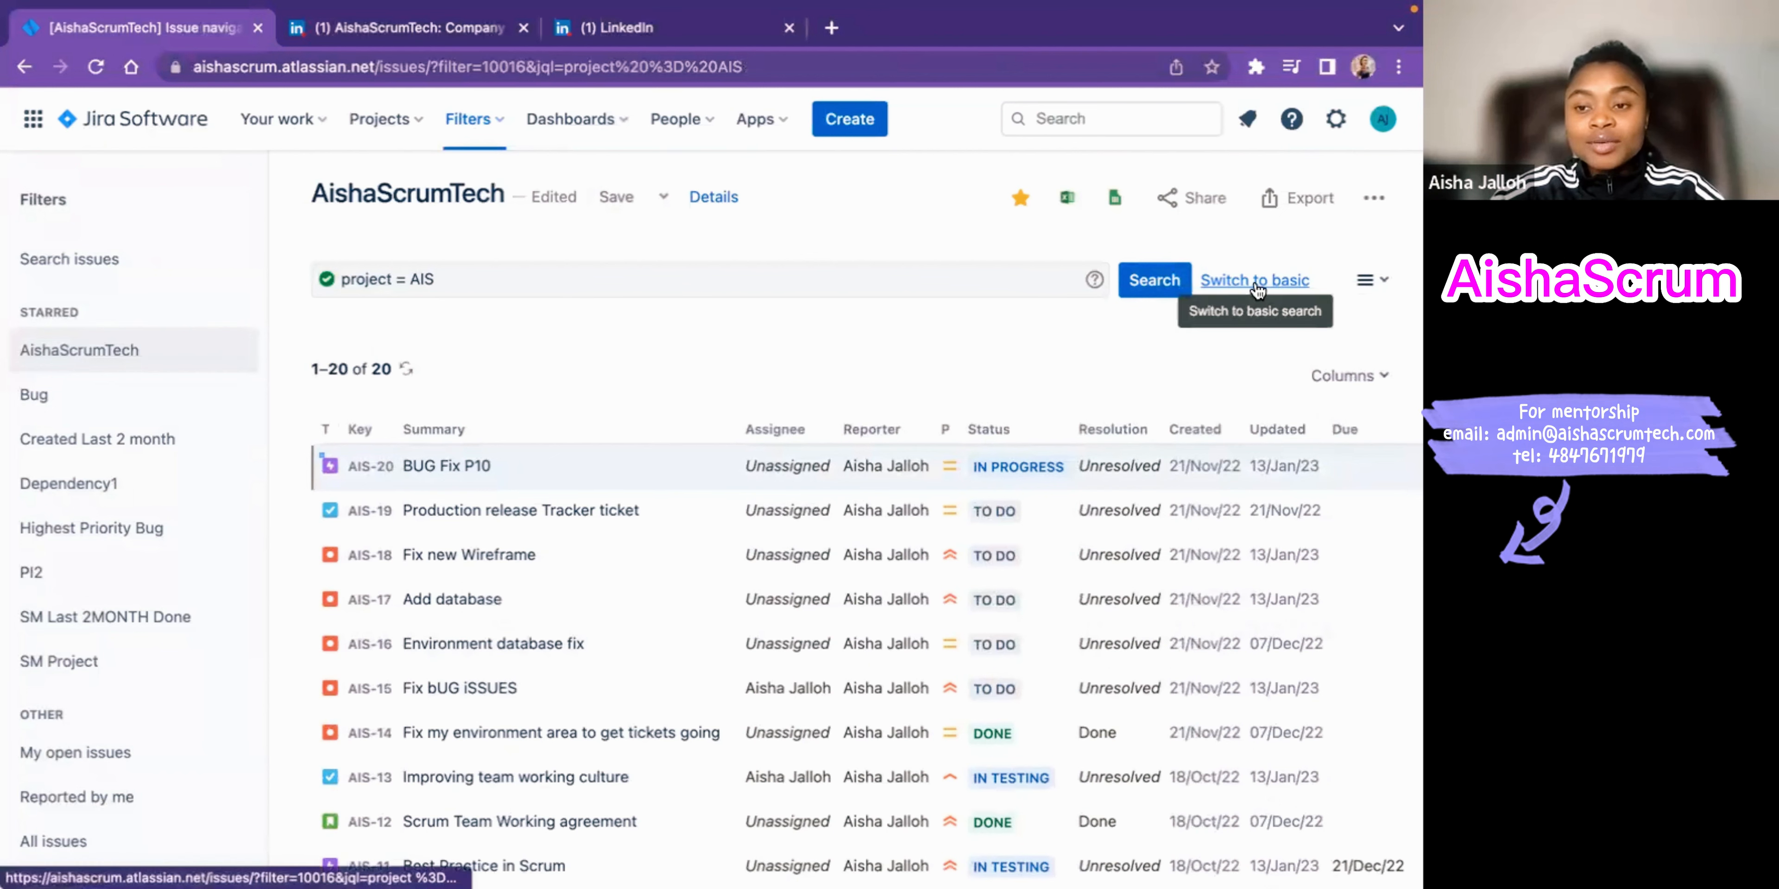
Step: Return to basic search, check the issue type options, and restrict the status to In Progress and In Testing
click(1256, 282)
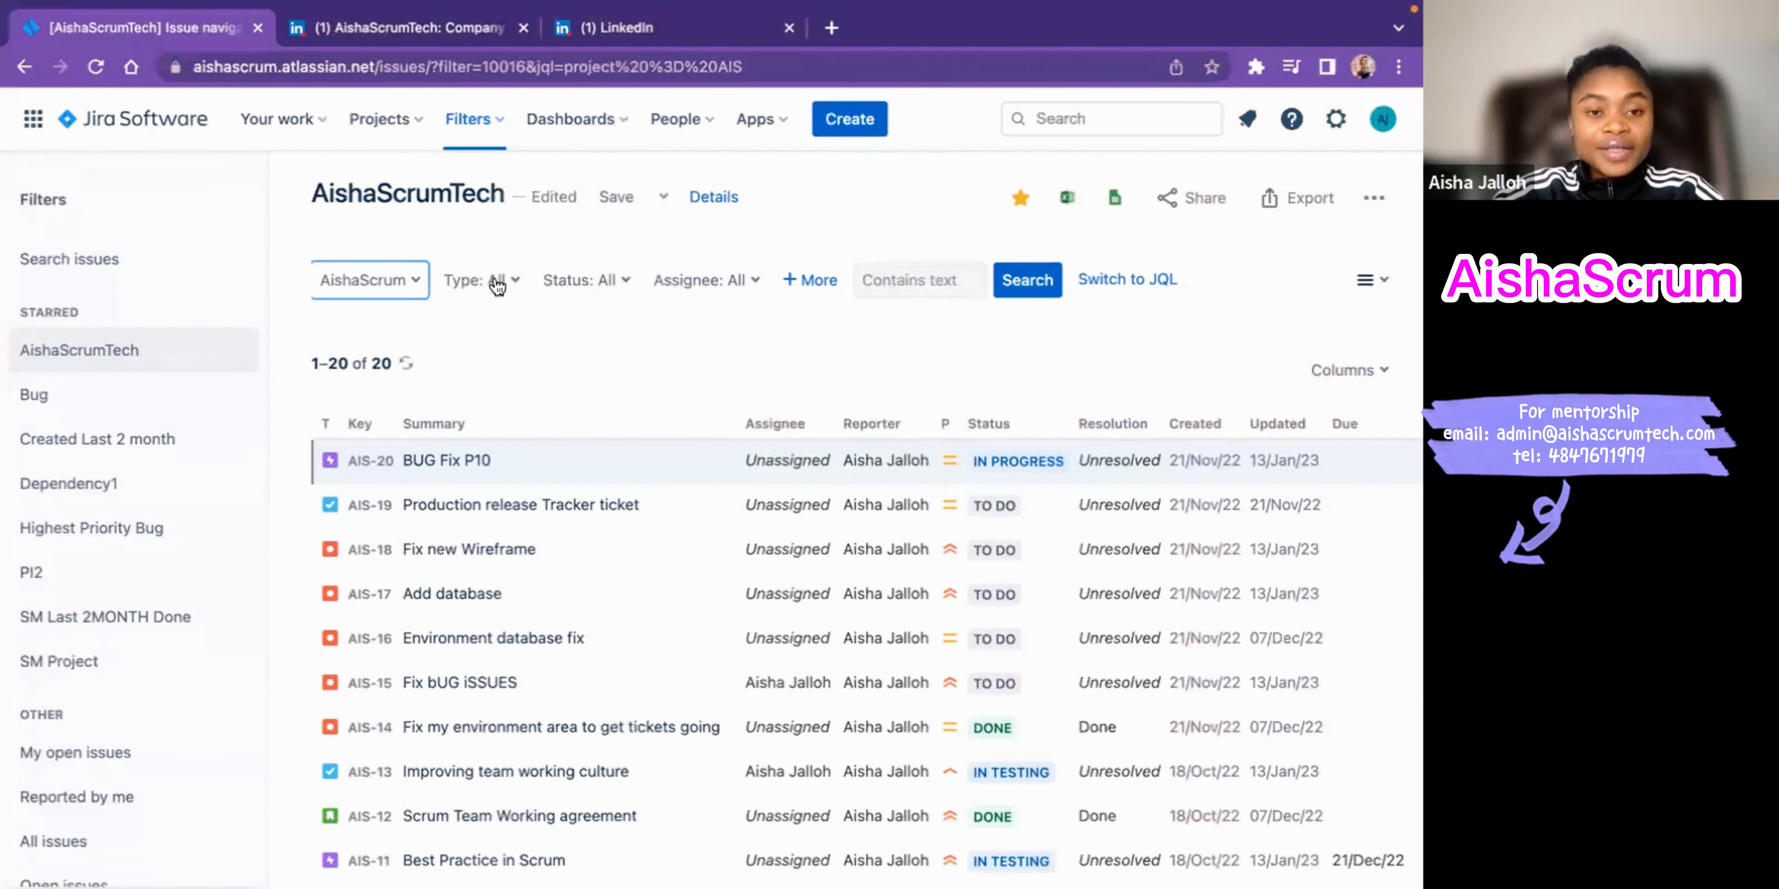
click(515, 283)
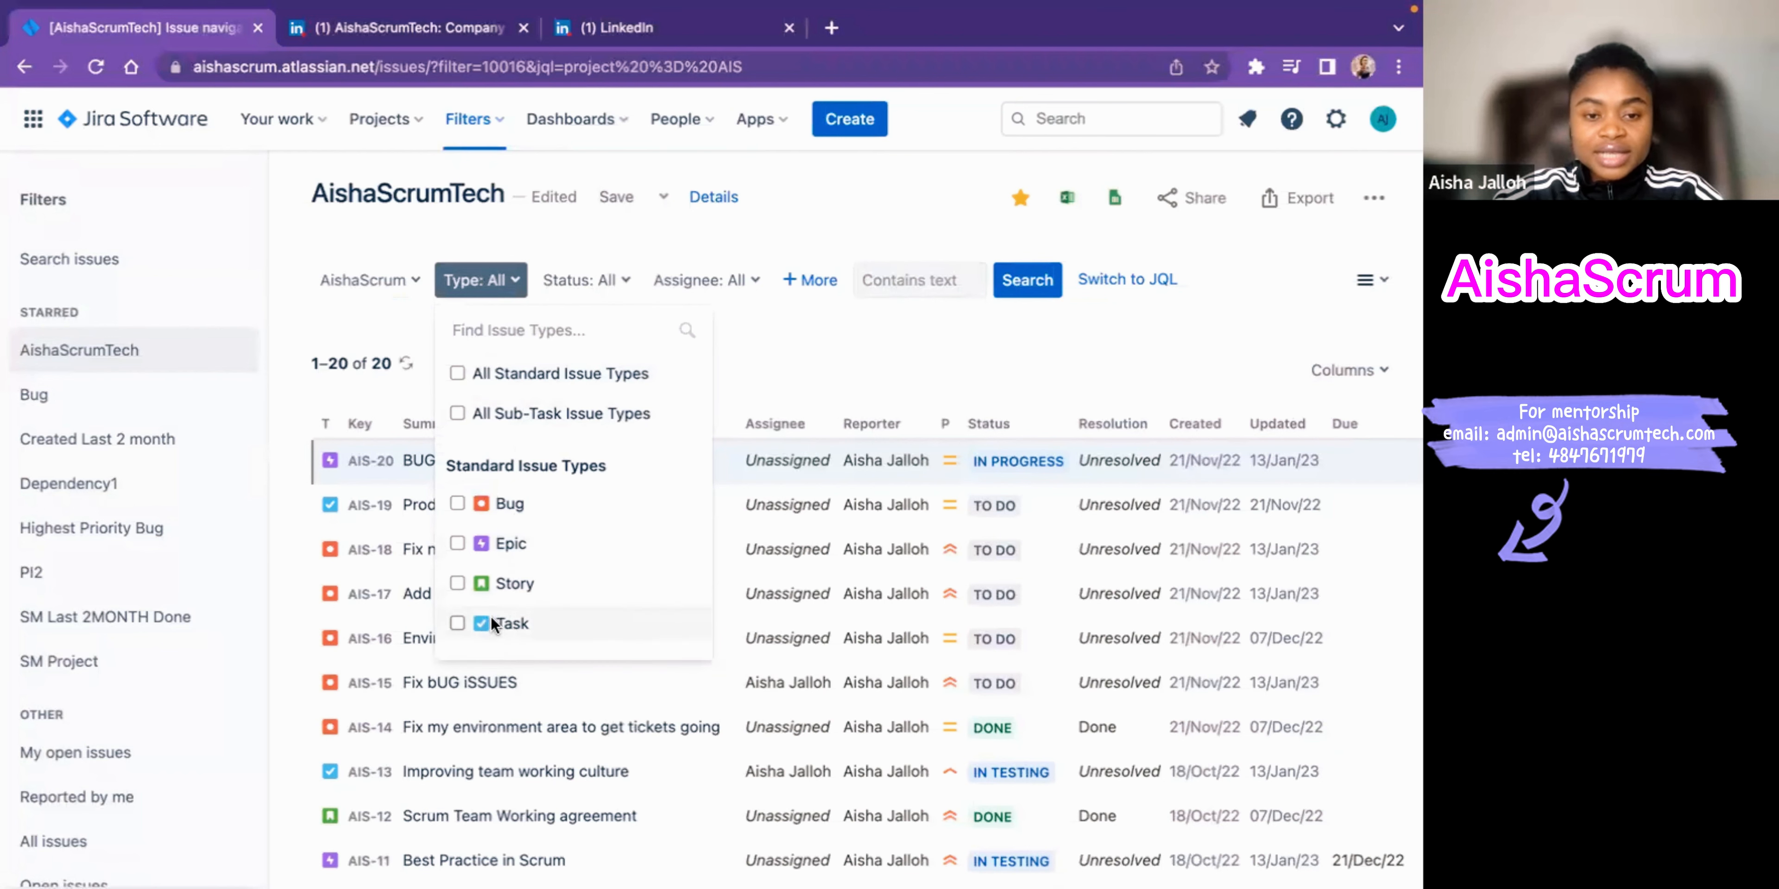
click(779, 355)
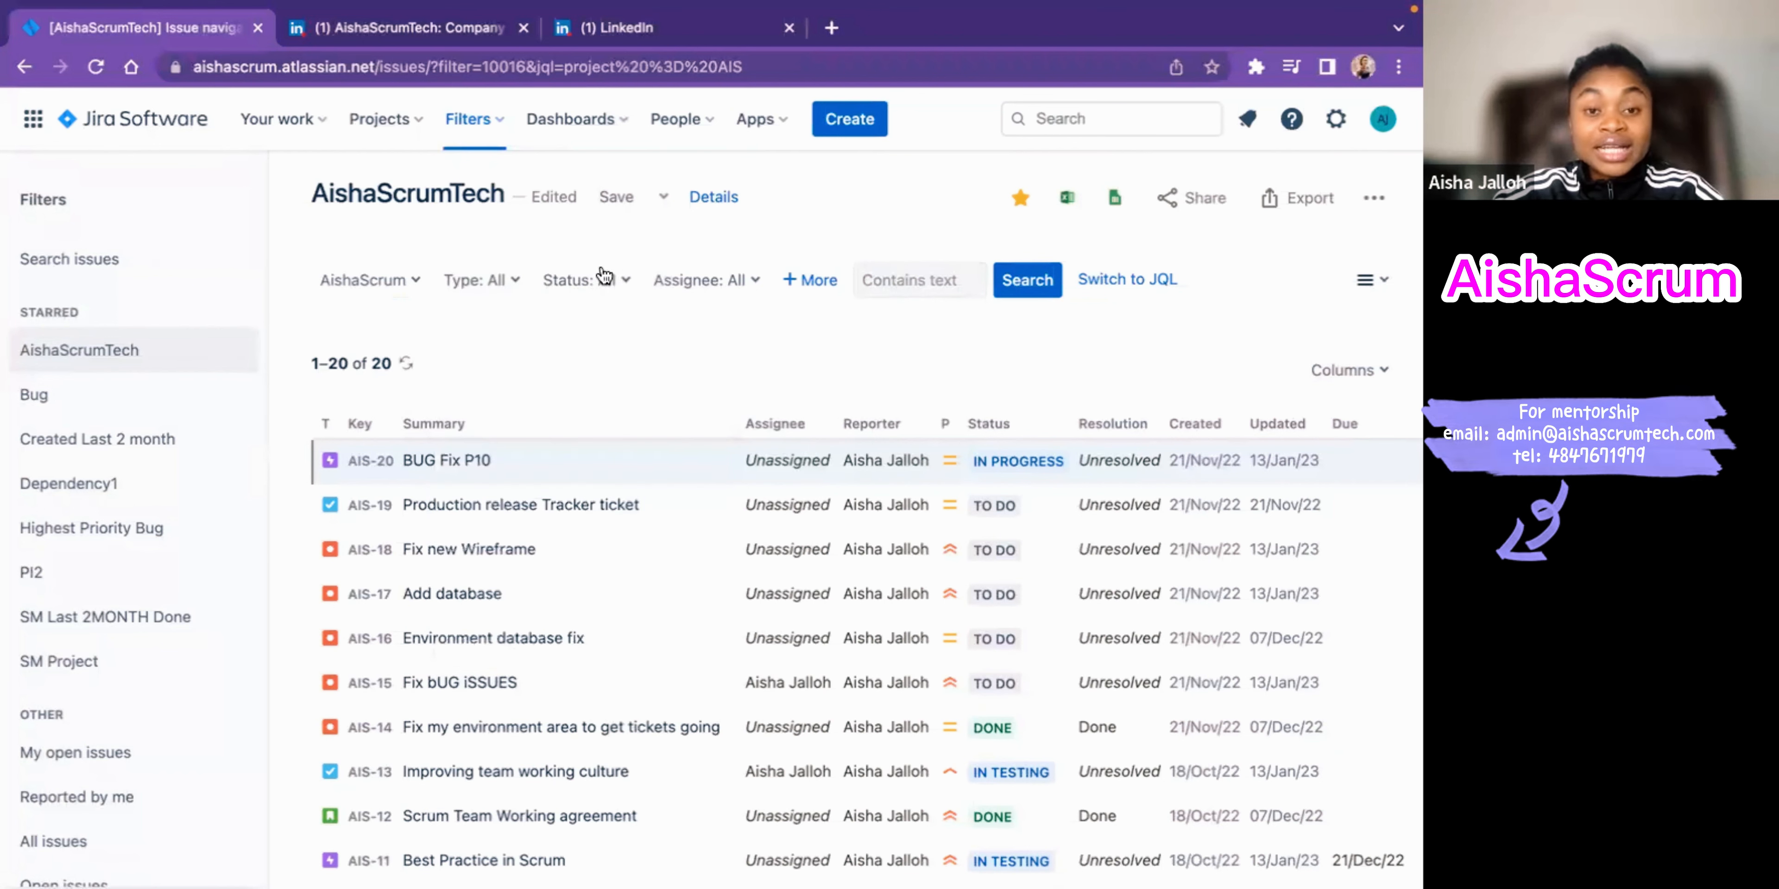
click(627, 282)
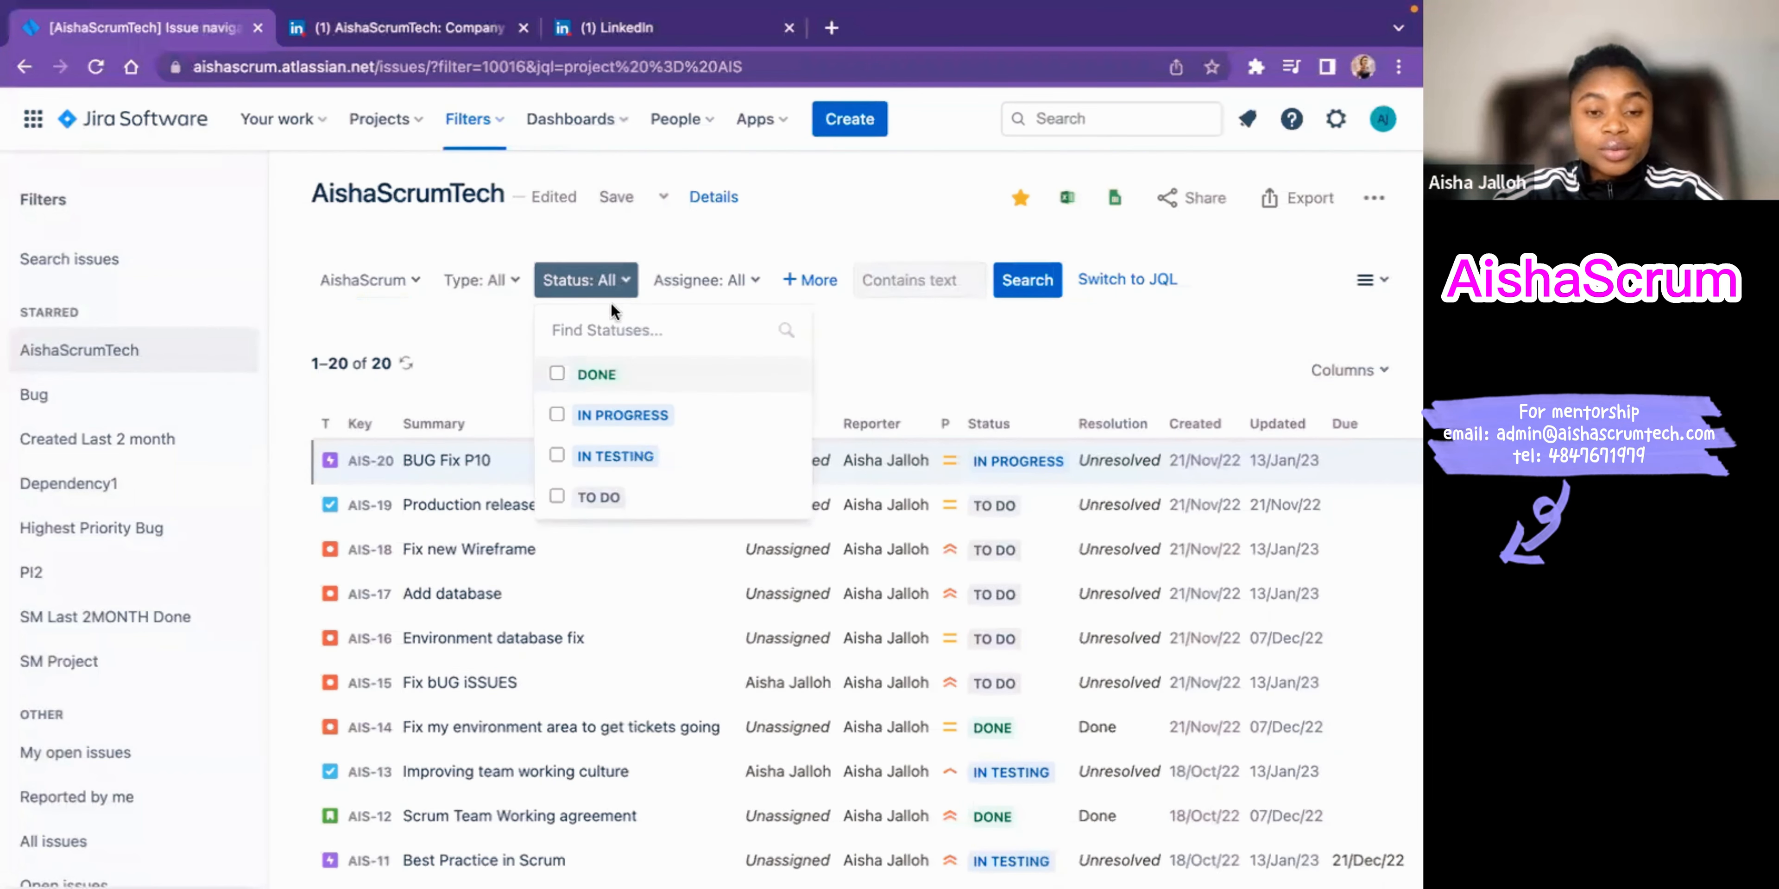
click(556, 414)
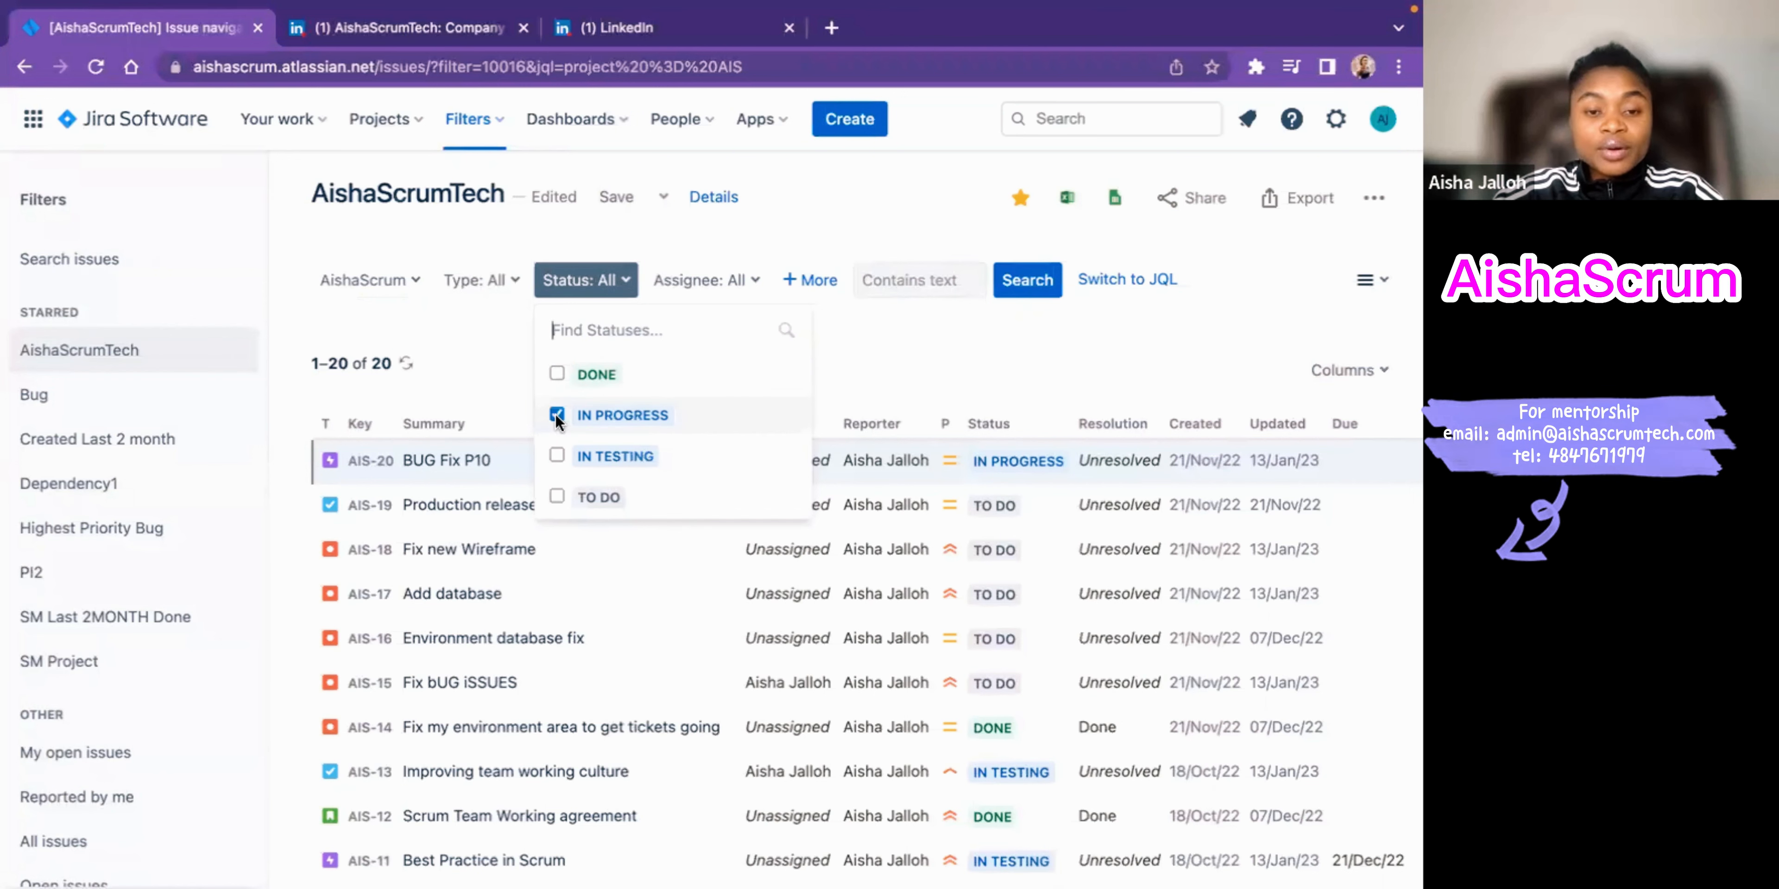
click(556, 456)
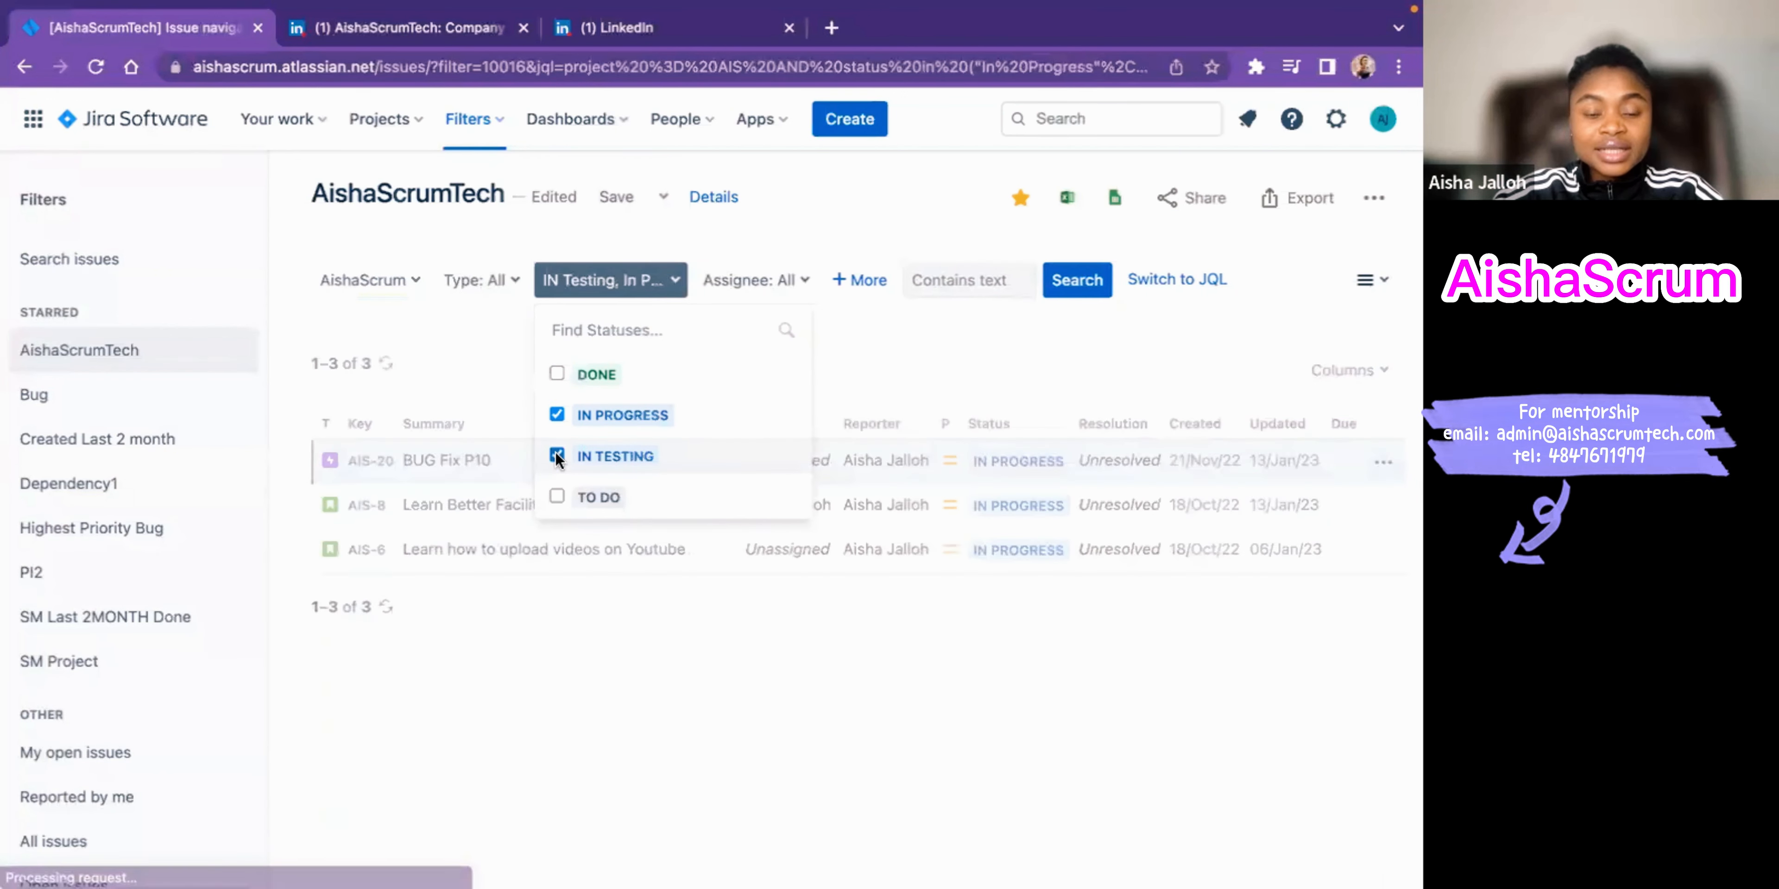
click(863, 351)
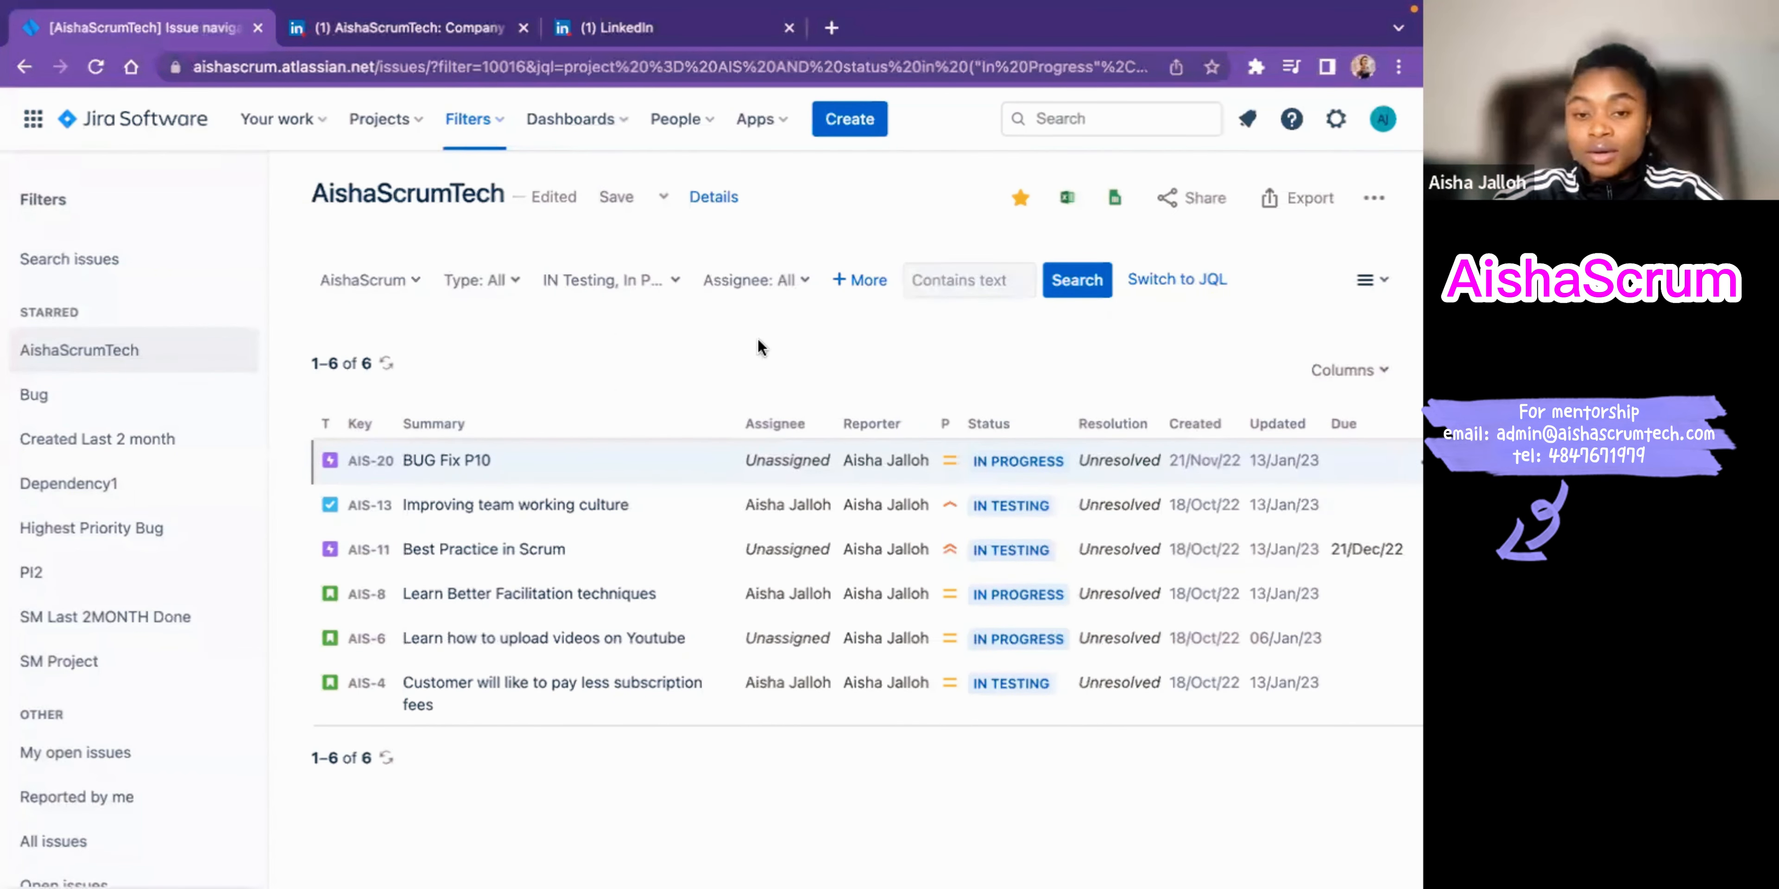
Step: Add the Priority criterion set to Highest and show the combined filter as a JQL query
click(851, 282)
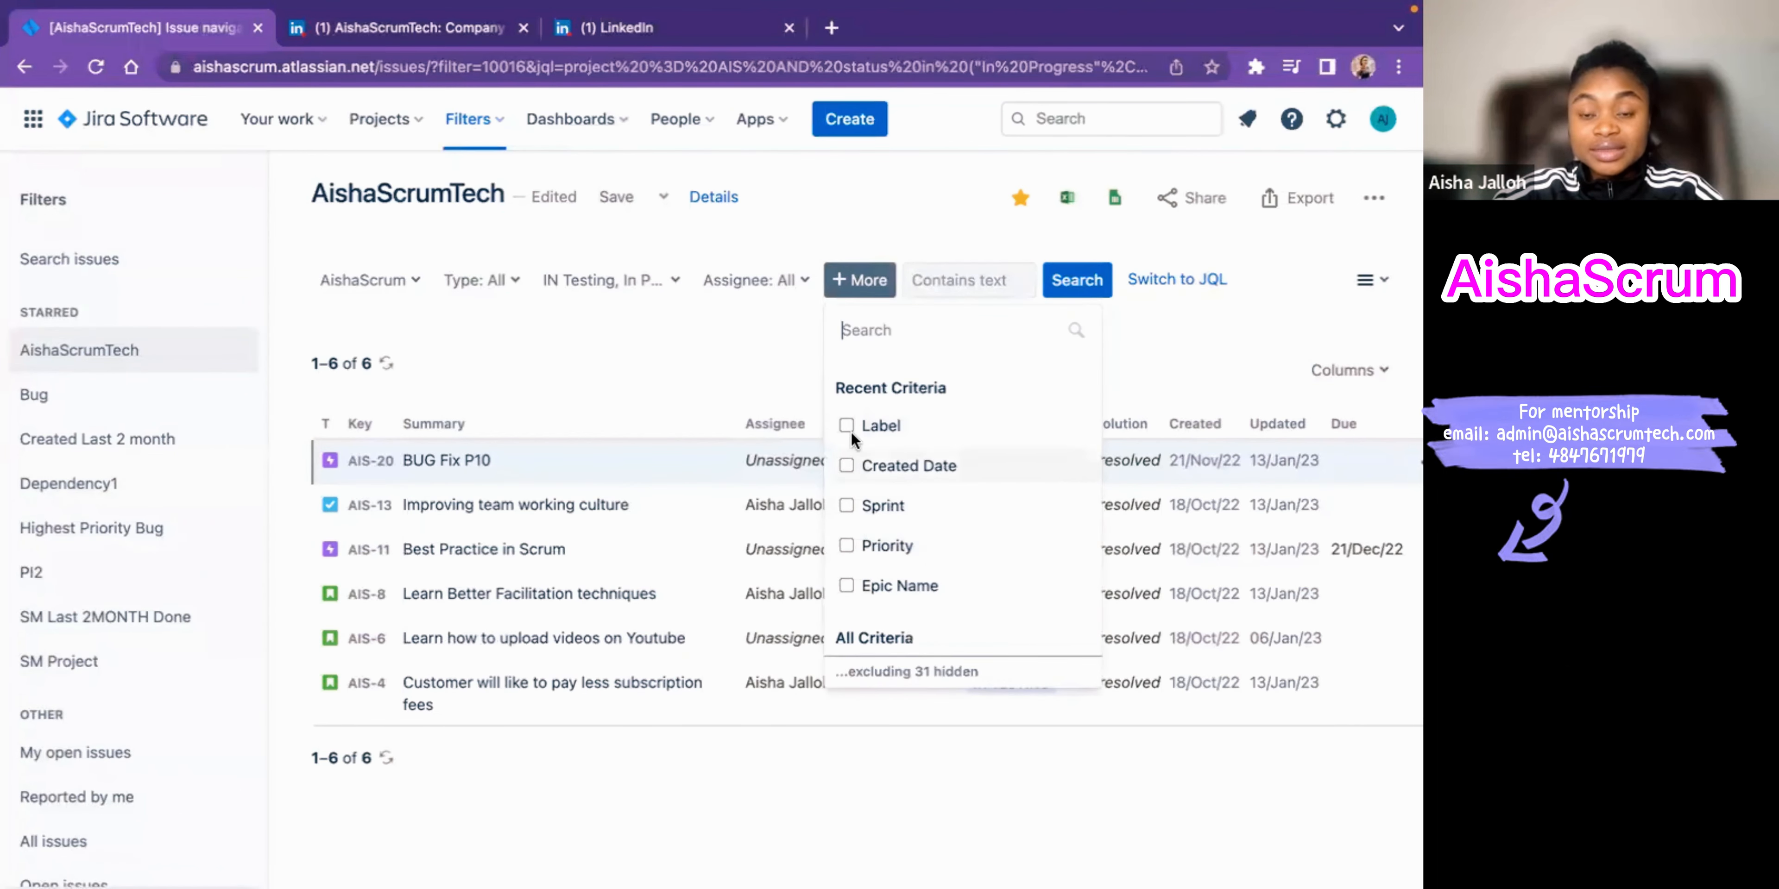
scroll(927, 471, down, 2)
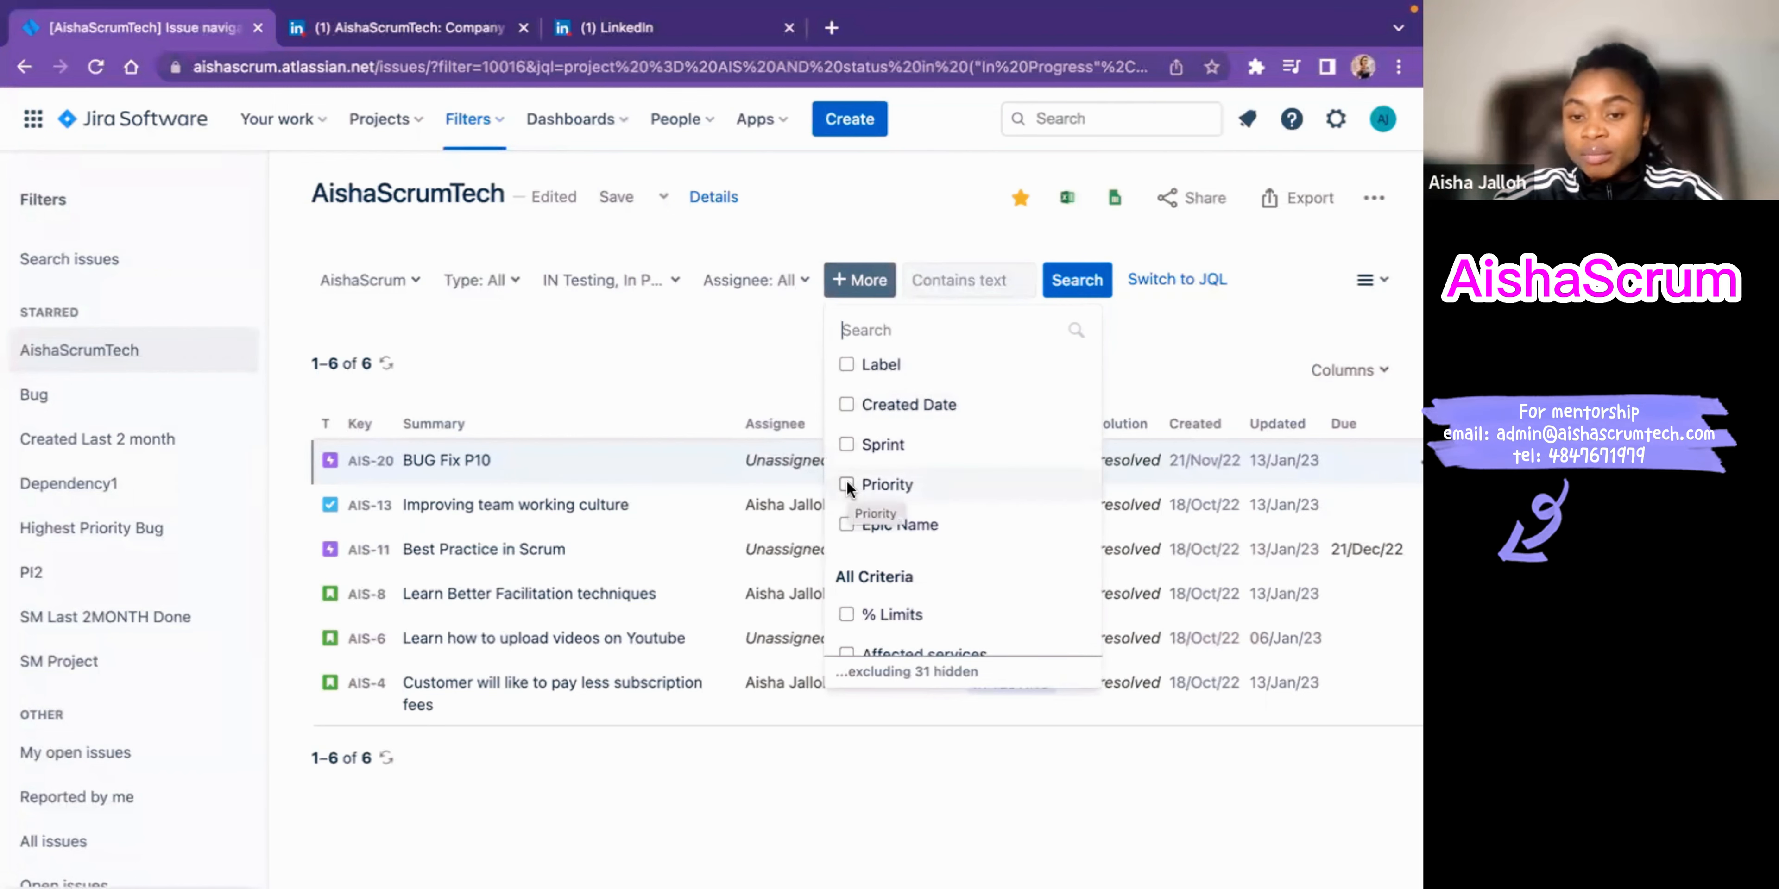
click(847, 485)
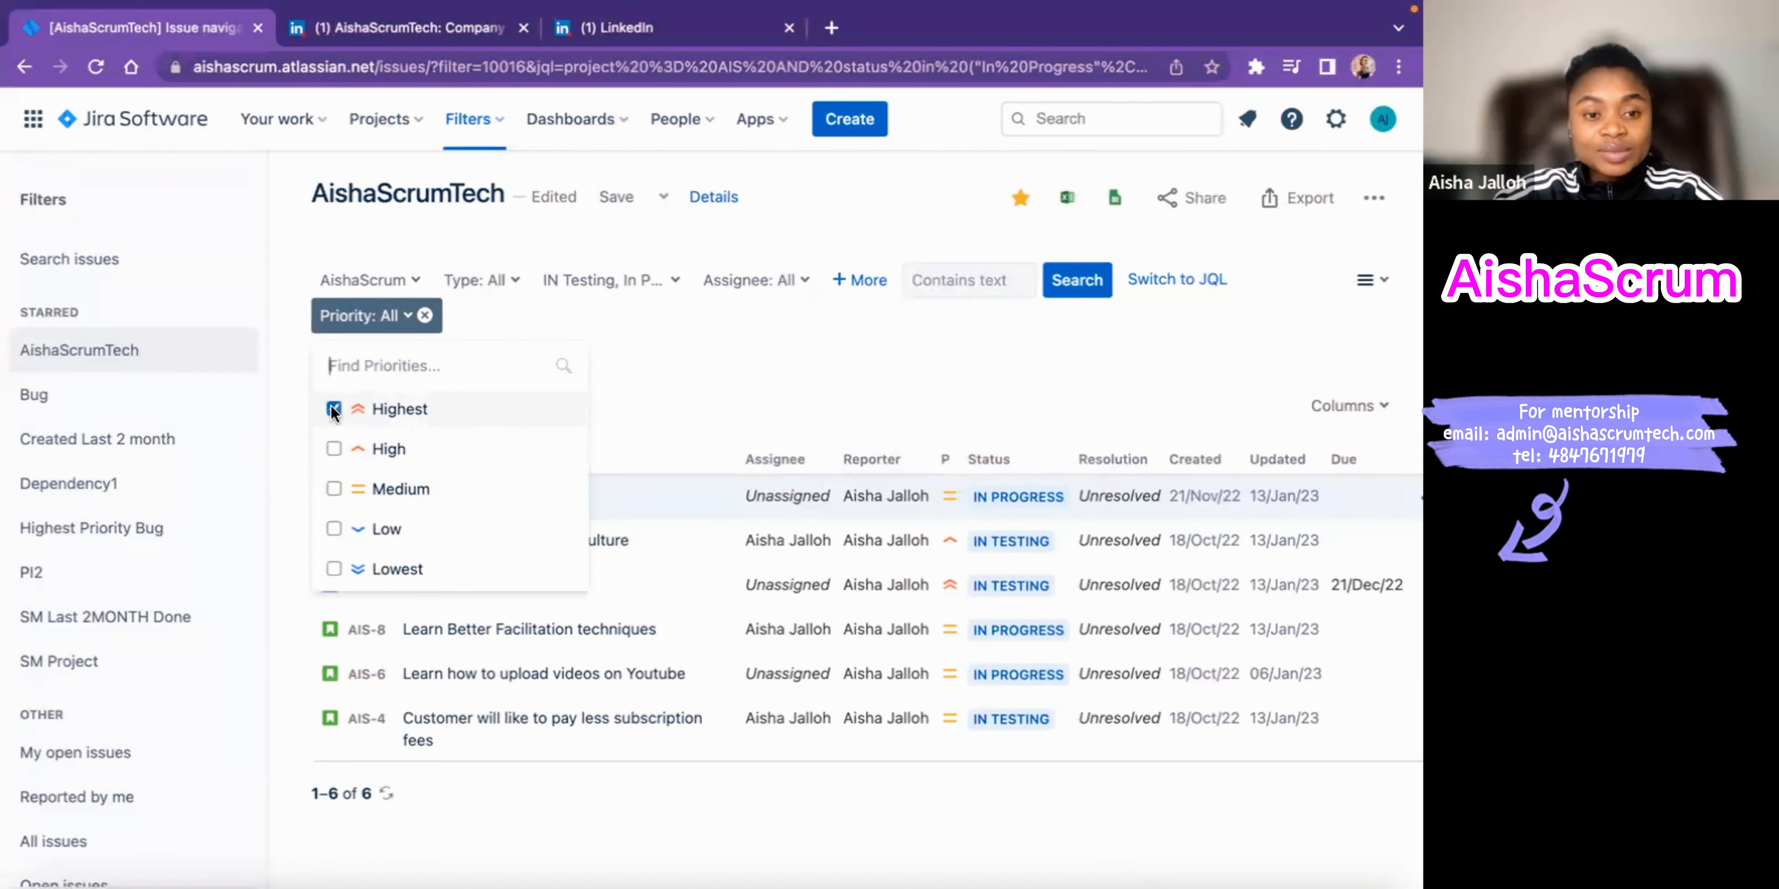
click(740, 395)
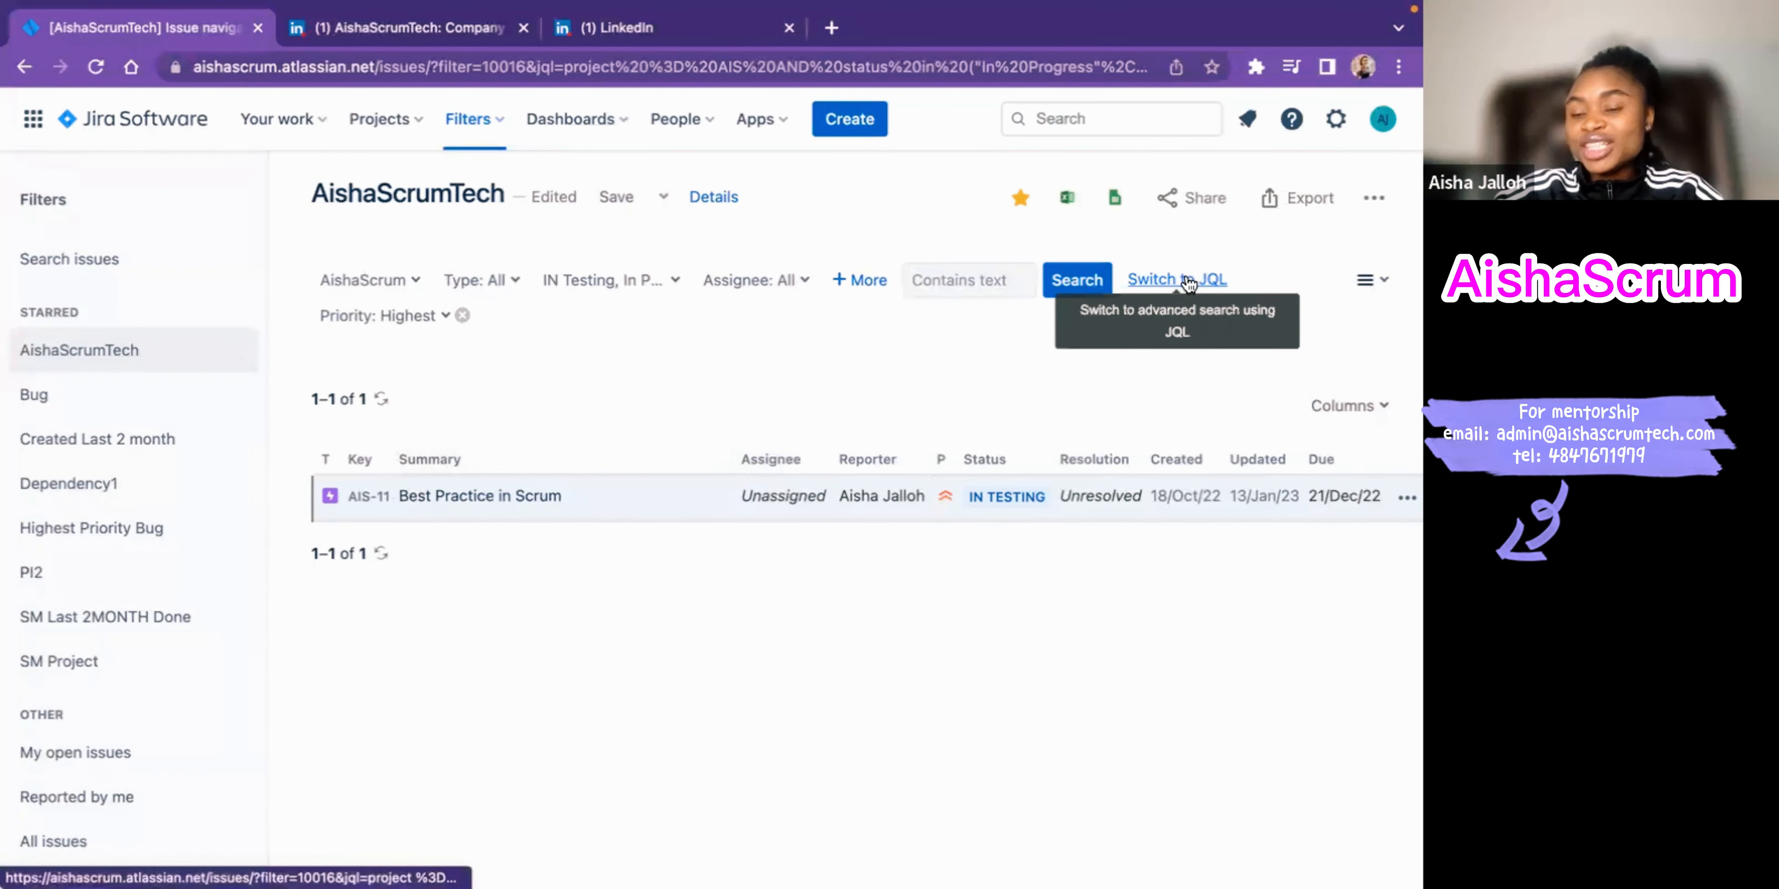
click(1174, 280)
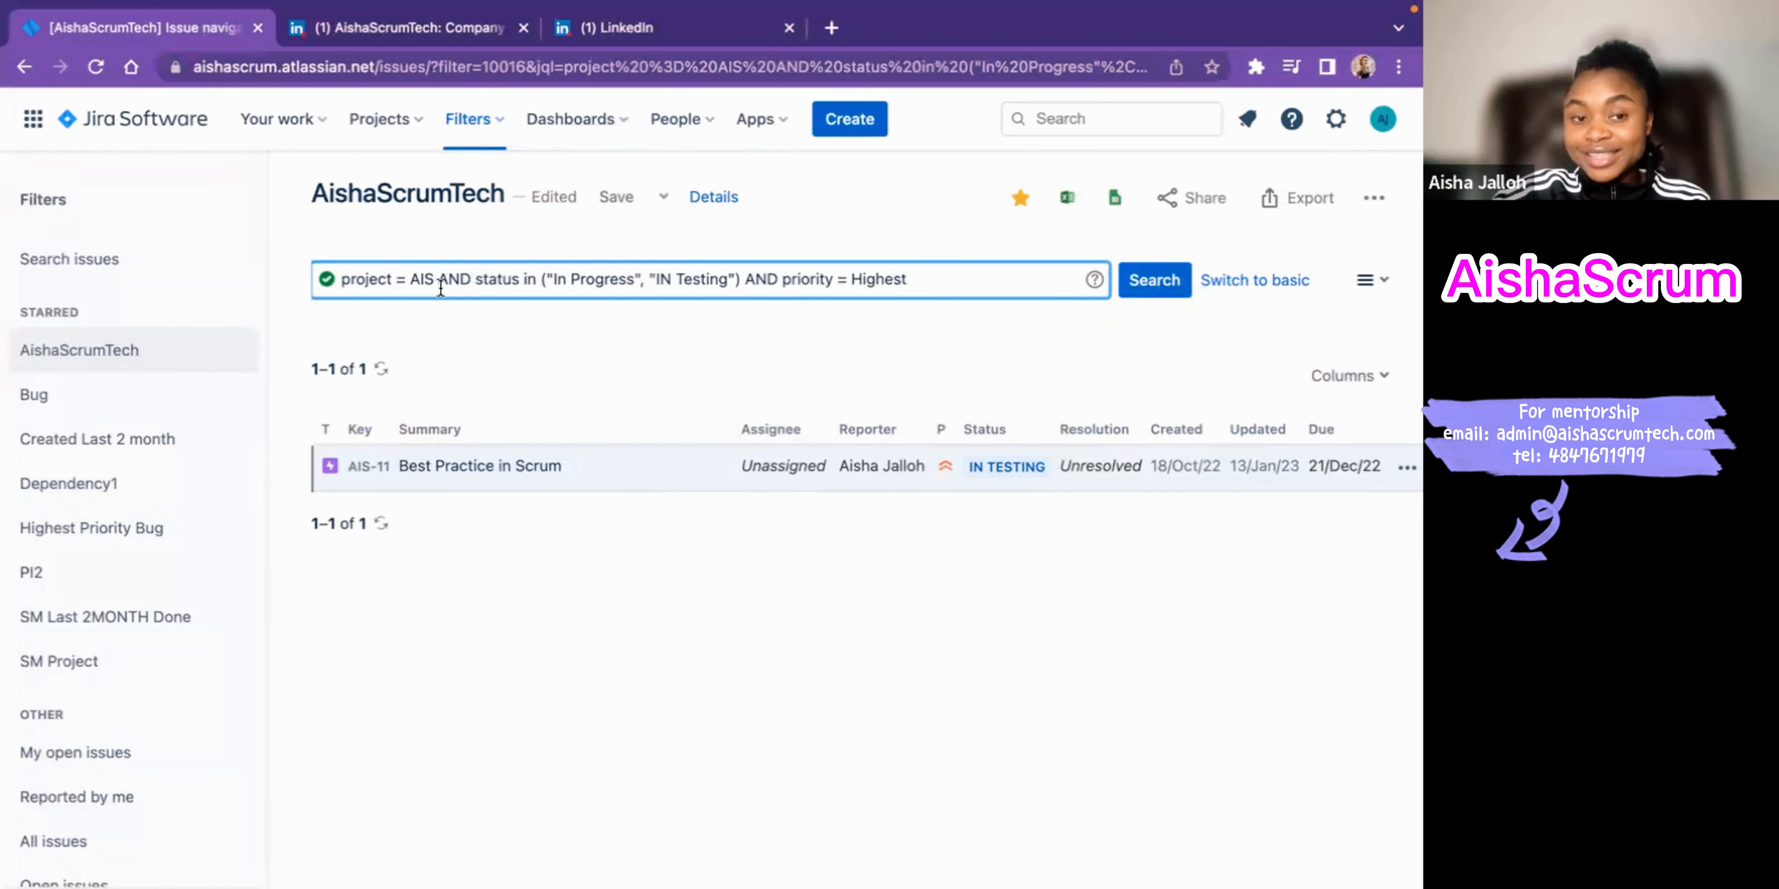
Step: Return to basic search and remove the Priority criterion and both the In Testing and In Progress status restrictions
click(1251, 281)
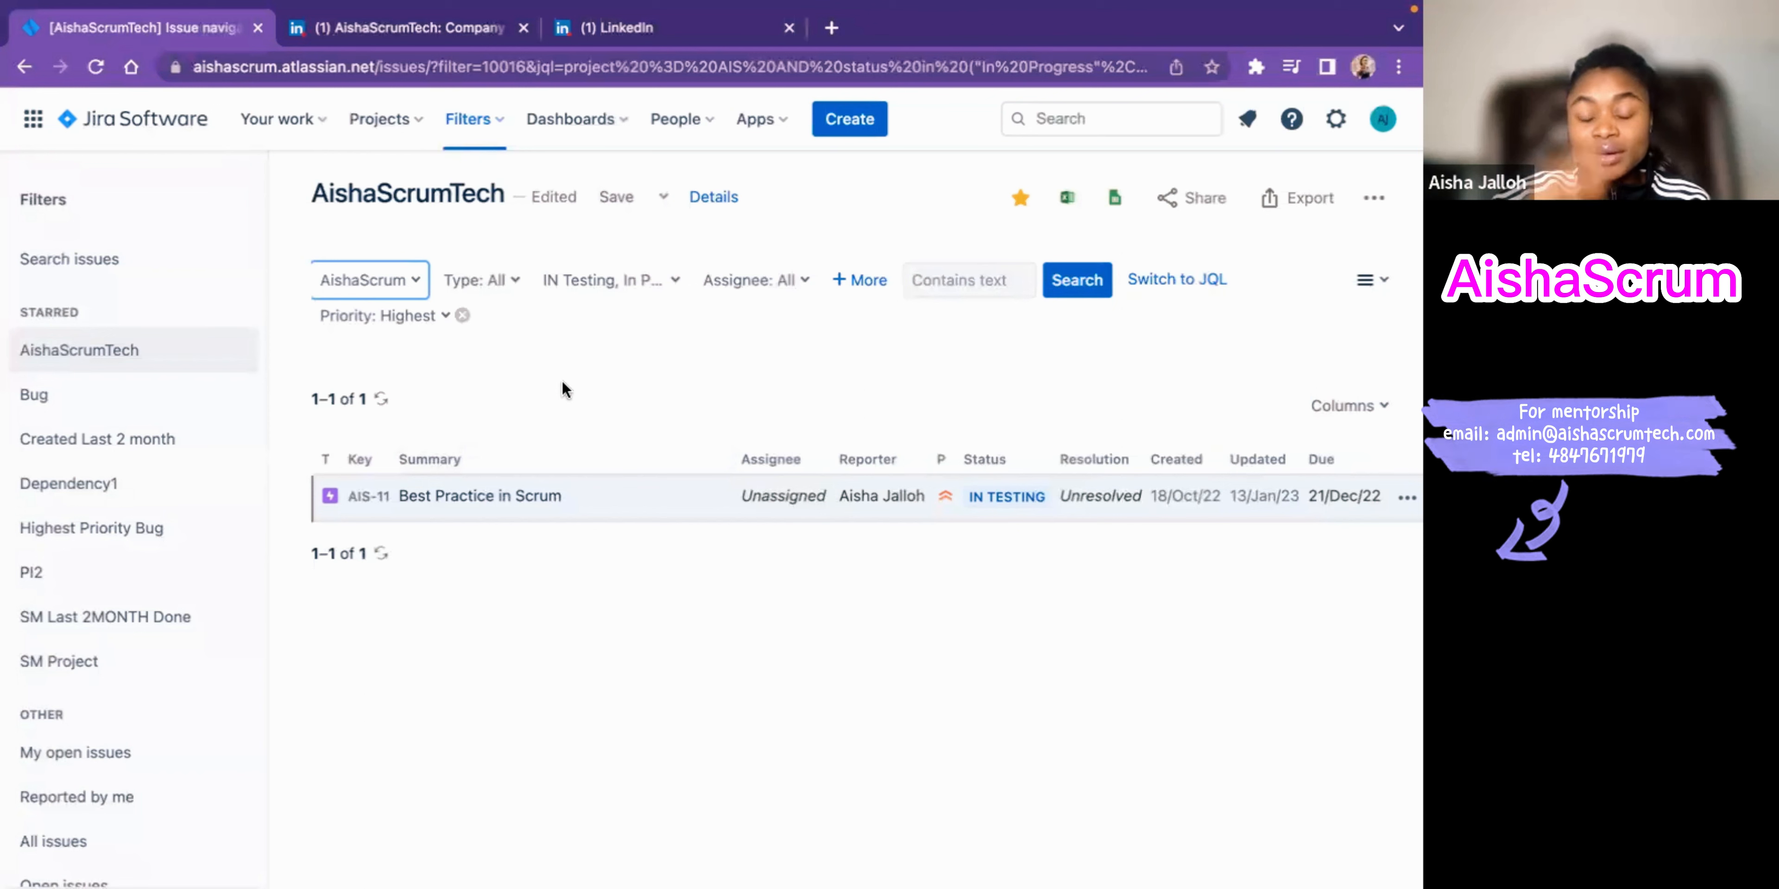
click(463, 316)
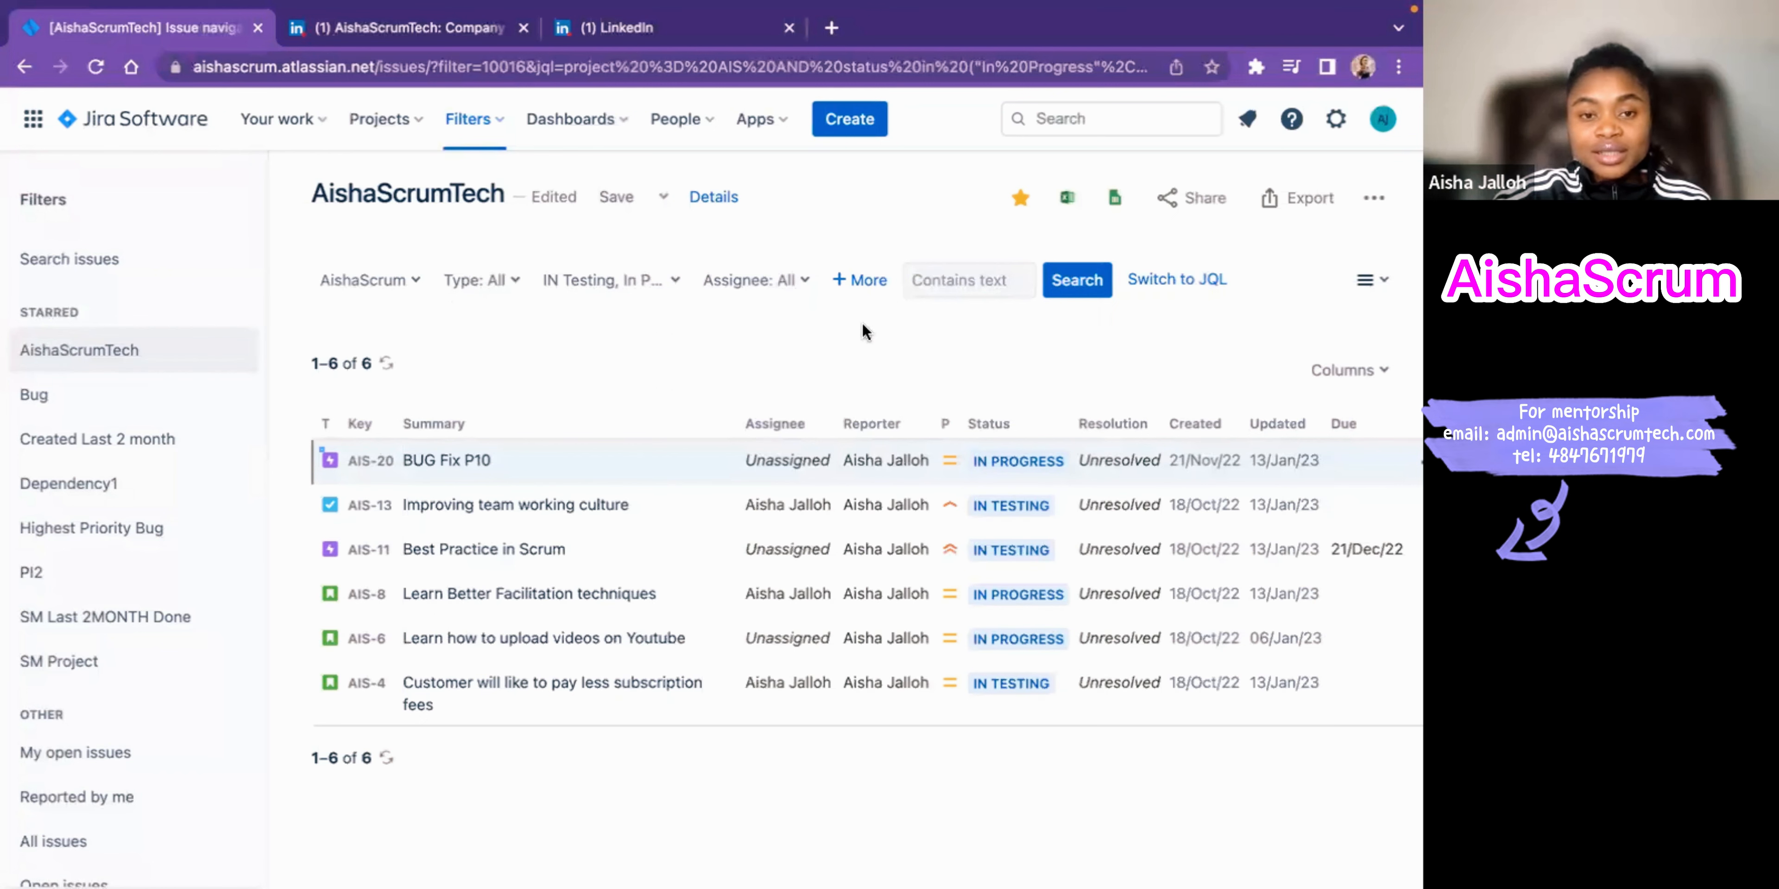
click(673, 282)
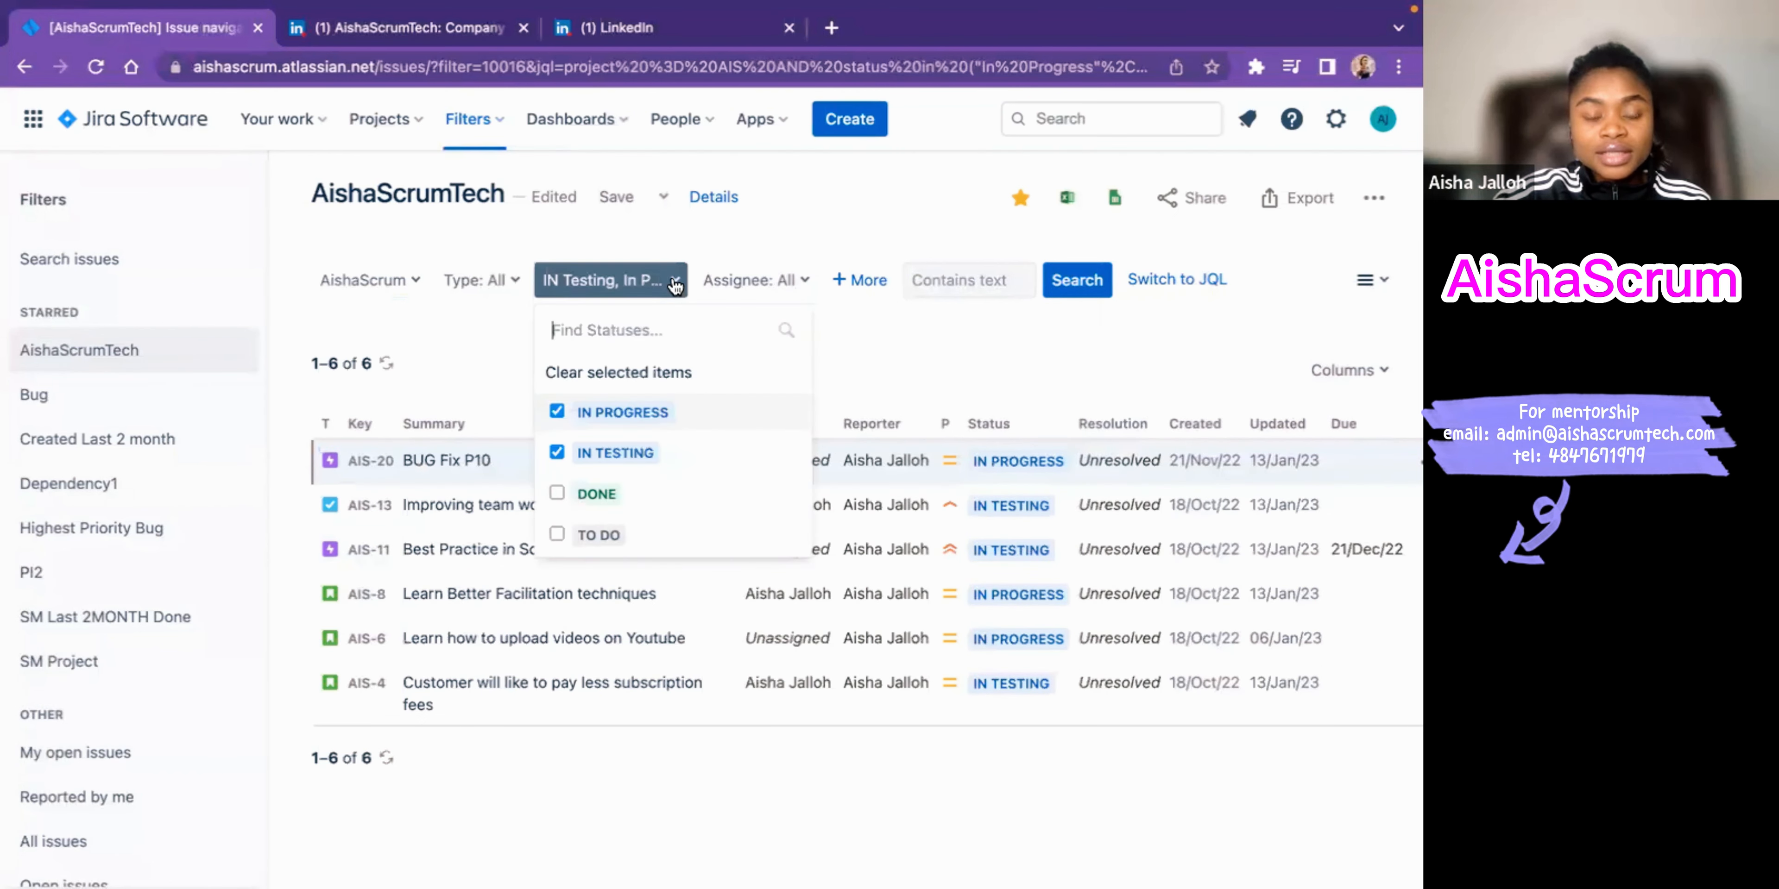
click(556, 453)
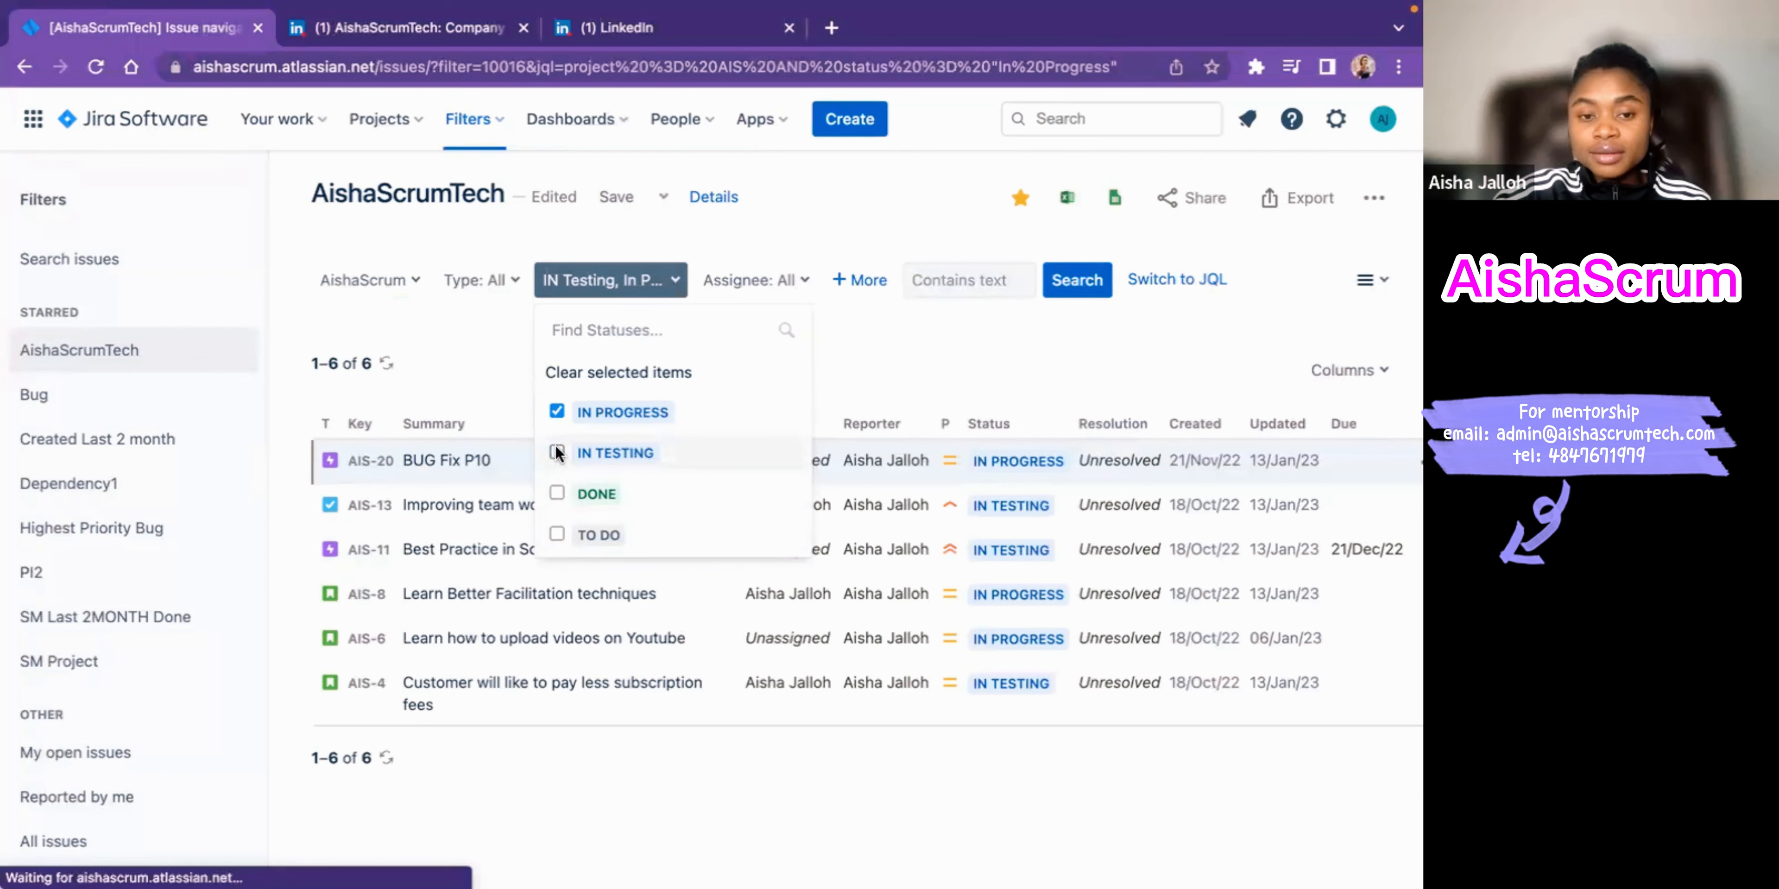
click(556, 412)
click(893, 381)
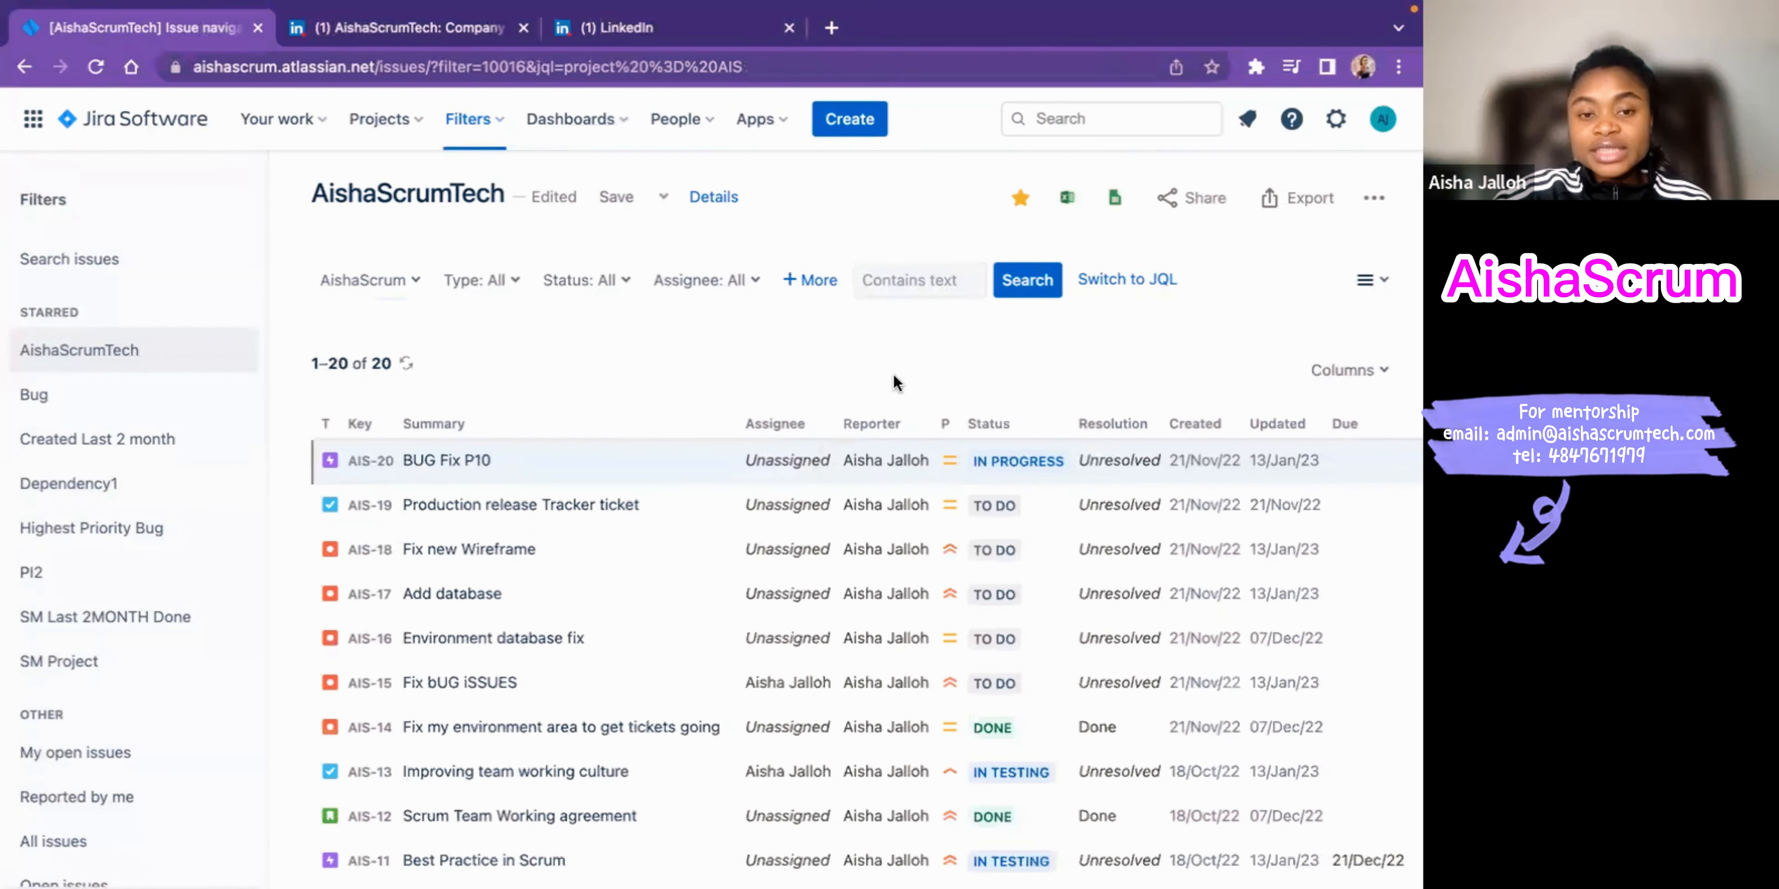